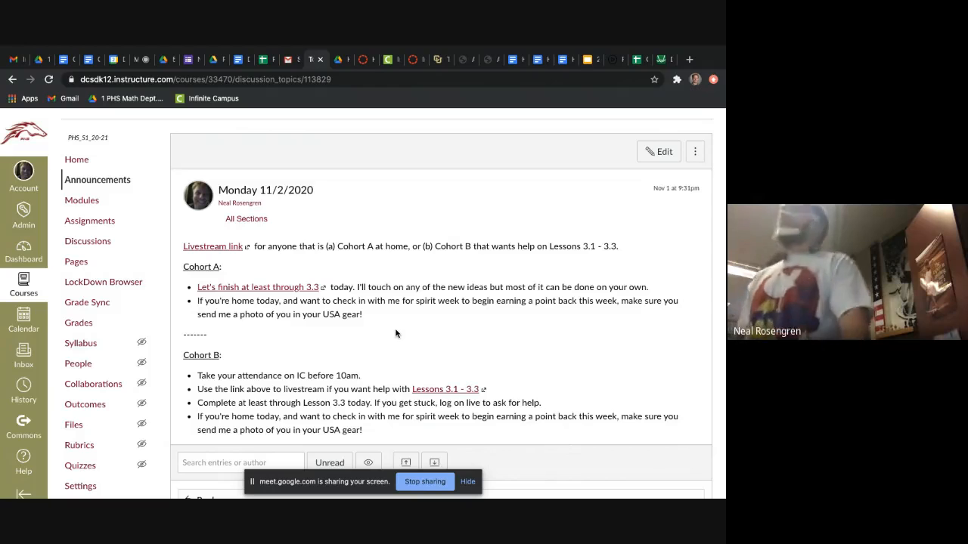
Step: Open the Google Sheets walkthrough linked under Cohort A in the announcement and review its Lesson 3.1 instructions
click(286, 288)
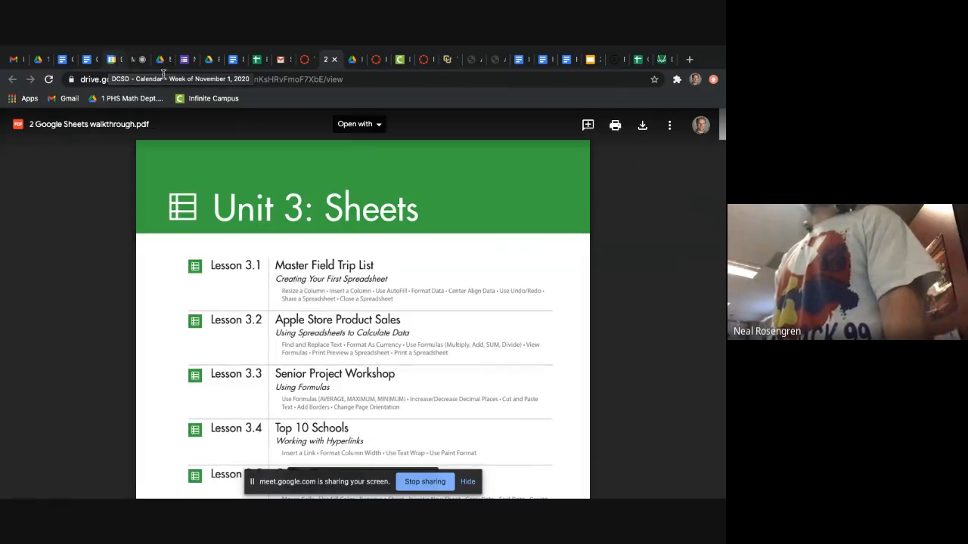
click(303, 60)
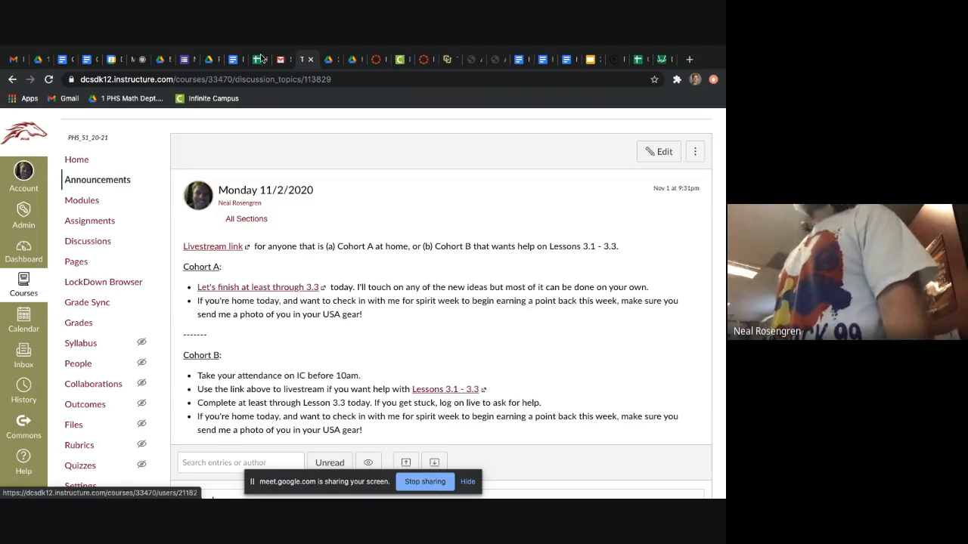
click(326, 59)
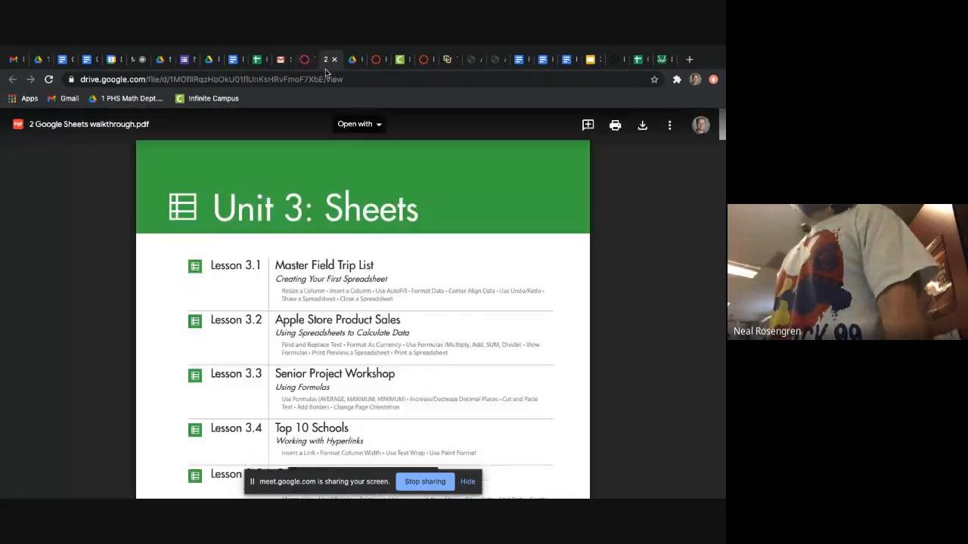
scroll(317, 301, down, 10)
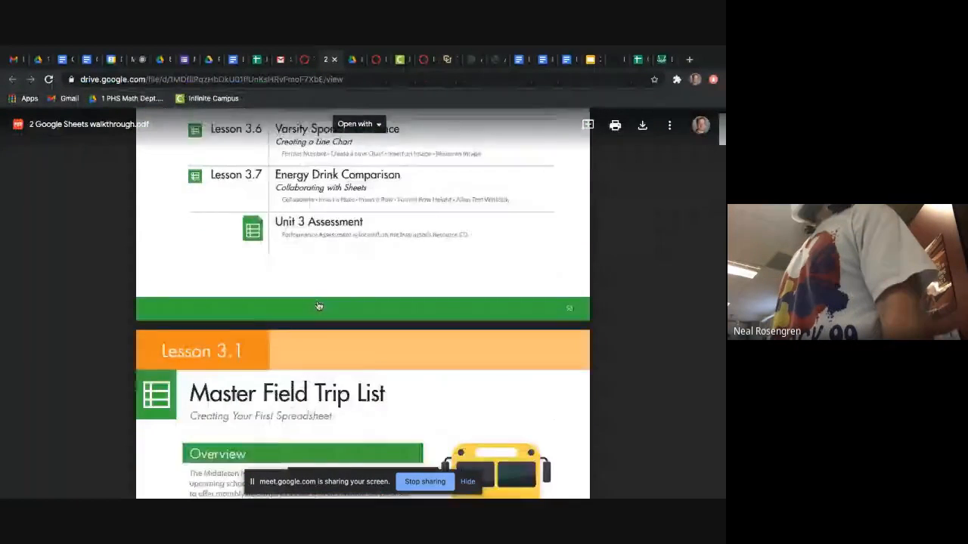
scroll(317, 300, down, 10)
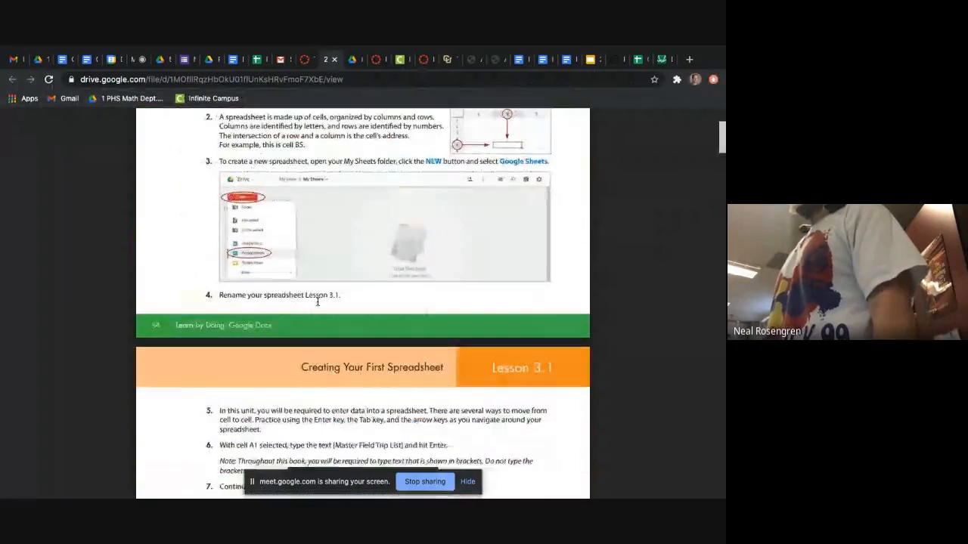
scroll(318, 301, down, 10)
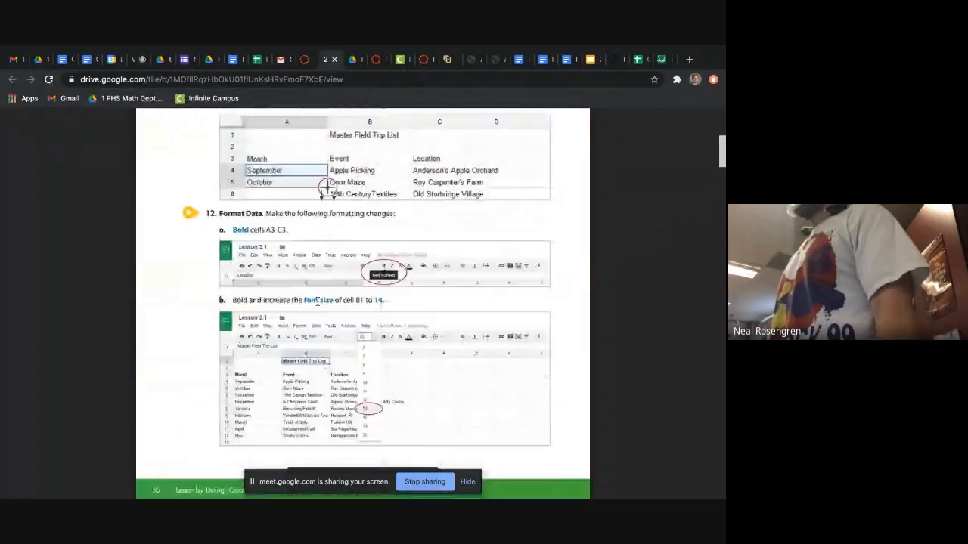
scroll(318, 301, down, 3)
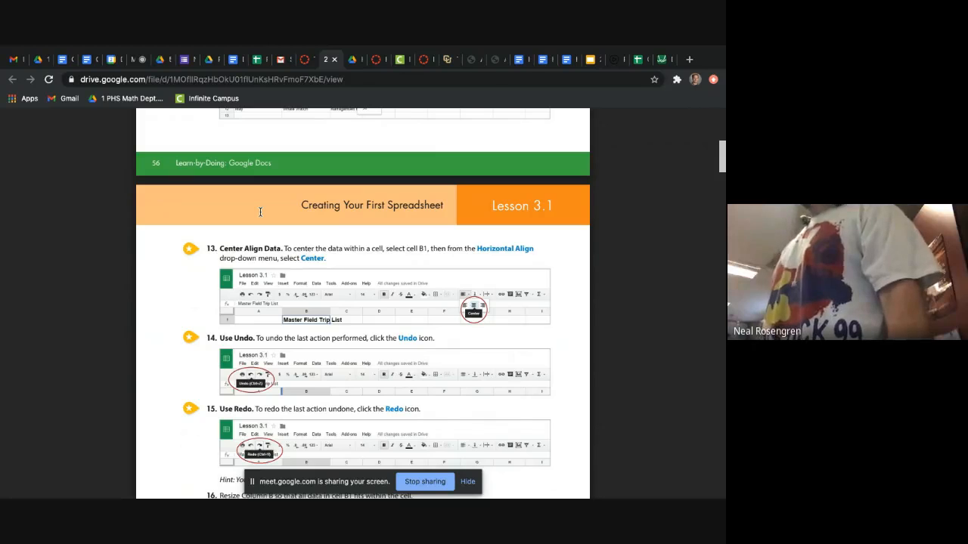
scroll(260, 211, down, 10)
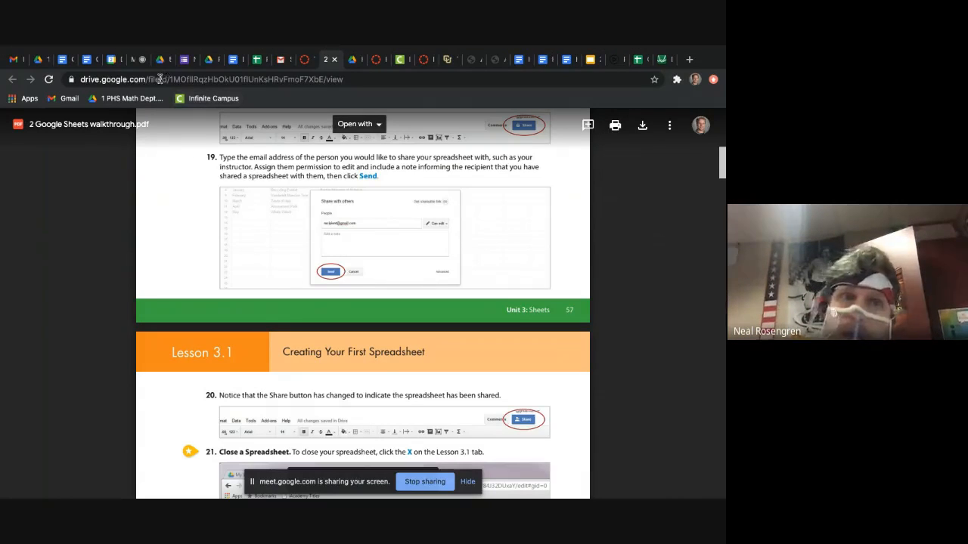
Step: Open the Lesson 3.2 spreadsheet for cohort A from the DaDs folder in My Drive
click(38, 61)
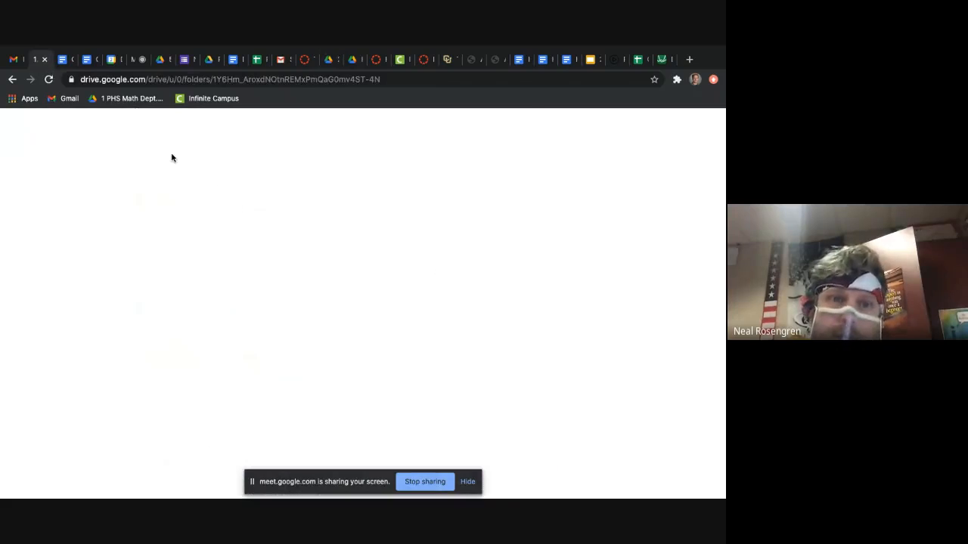
click(221, 157)
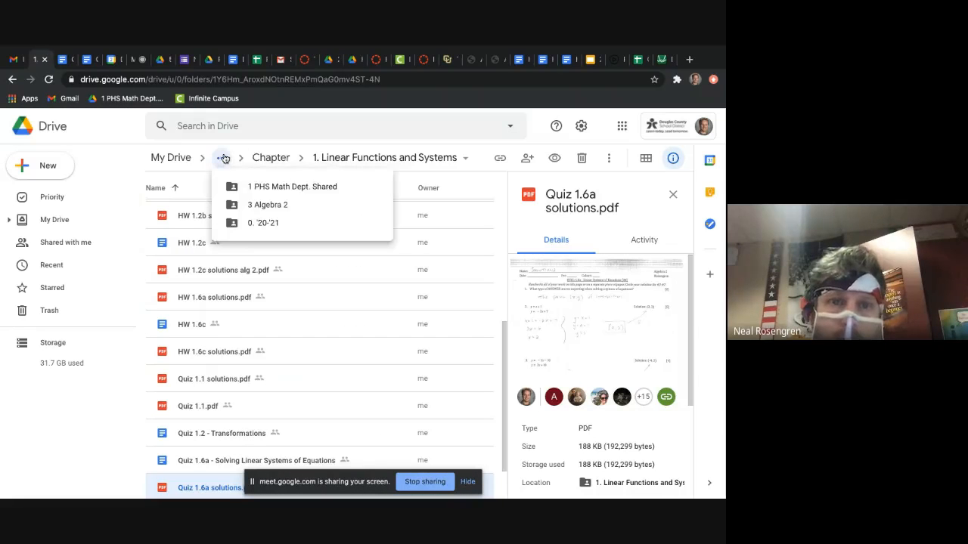
click(80, 220)
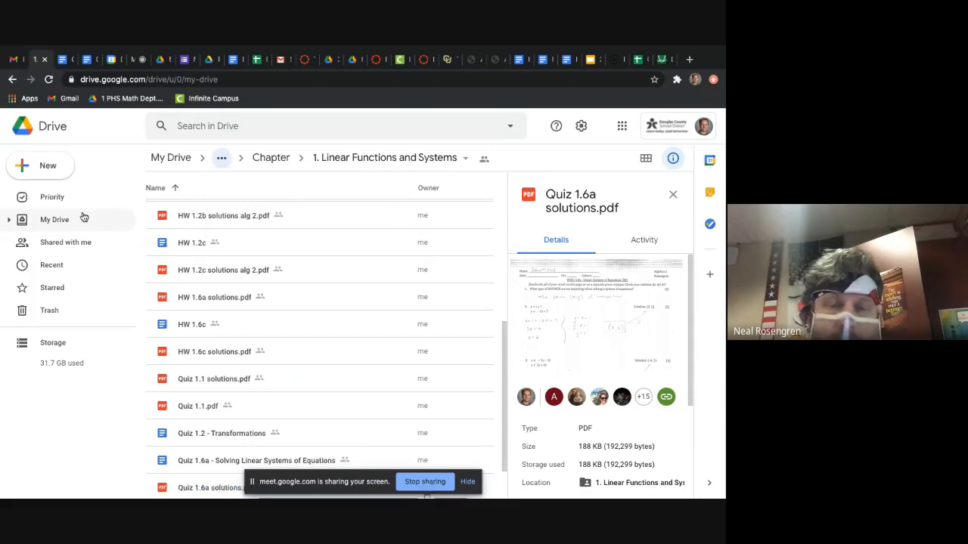
scroll(338, 319, down, 5)
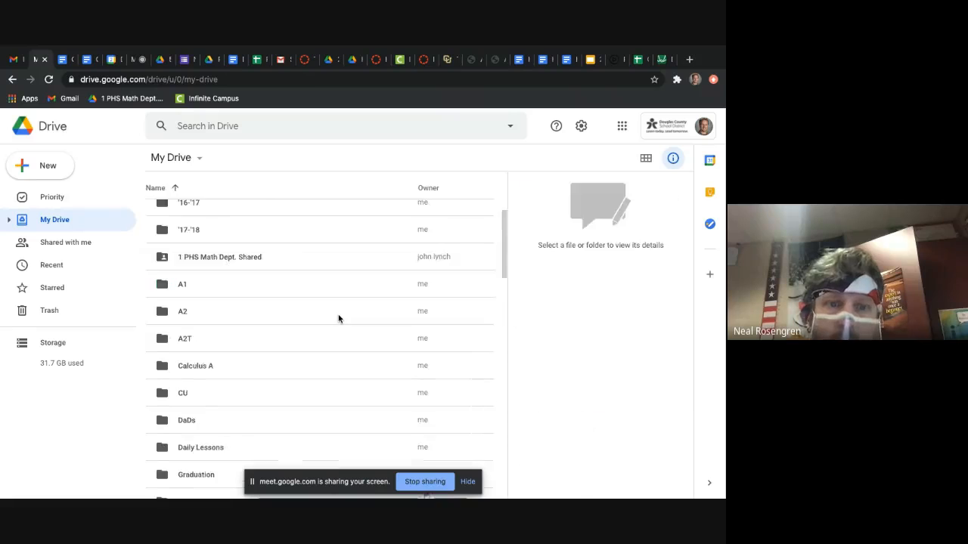
scroll(339, 320, up, 5)
scroll(265, 401, down, 3)
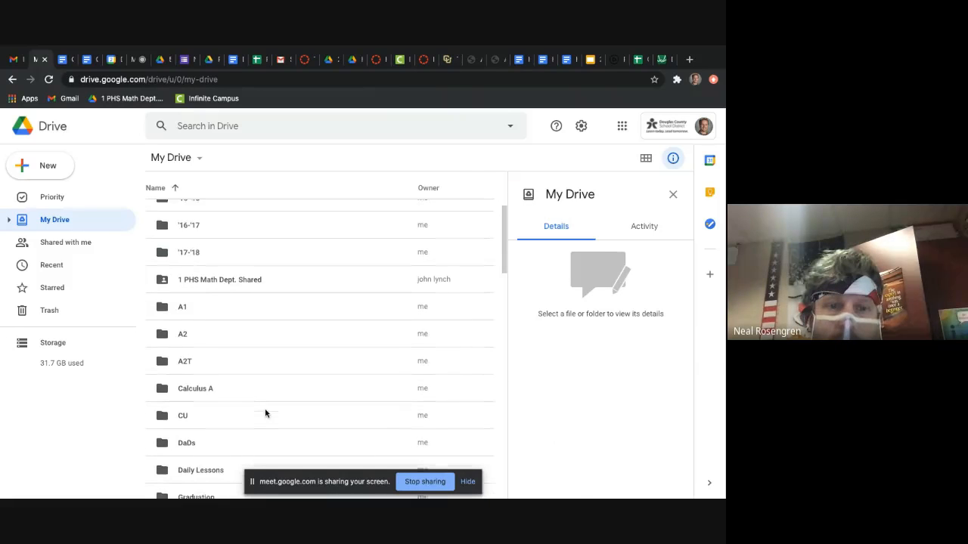
double_click(255, 437)
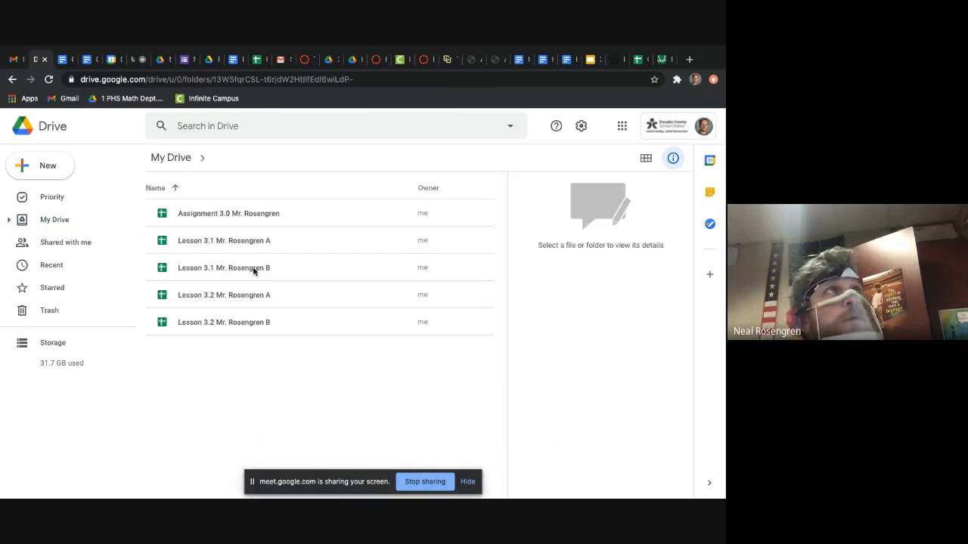
double_click(246, 296)
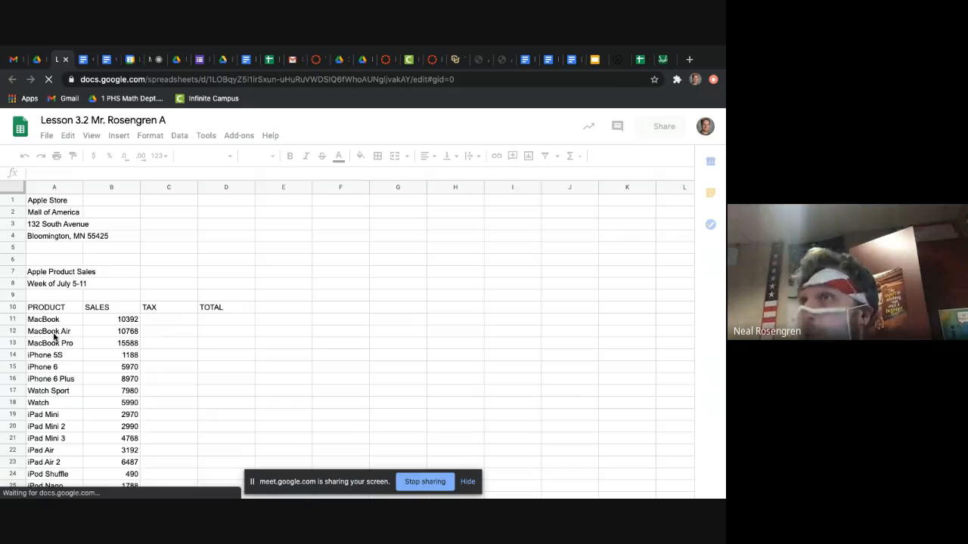
drag(53, 321, 58, 346)
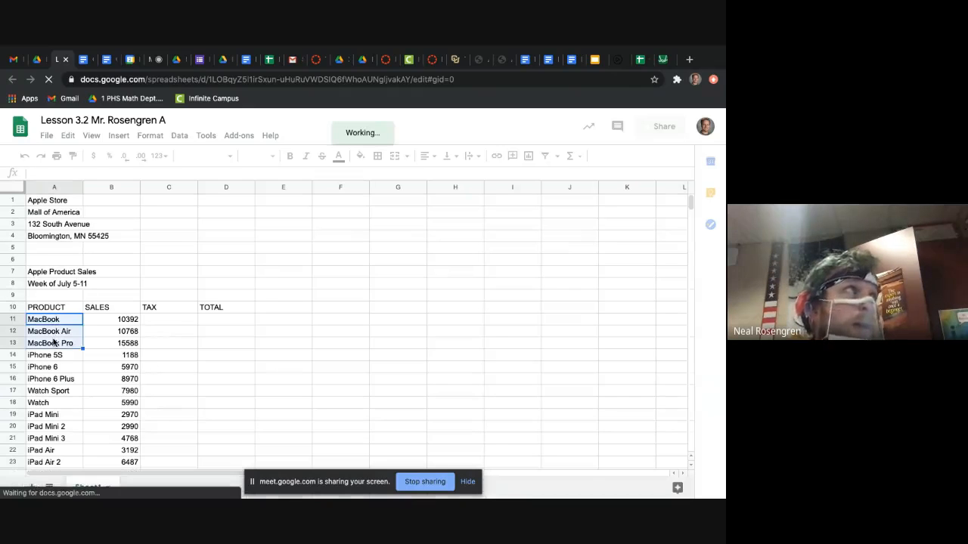
click(113, 333)
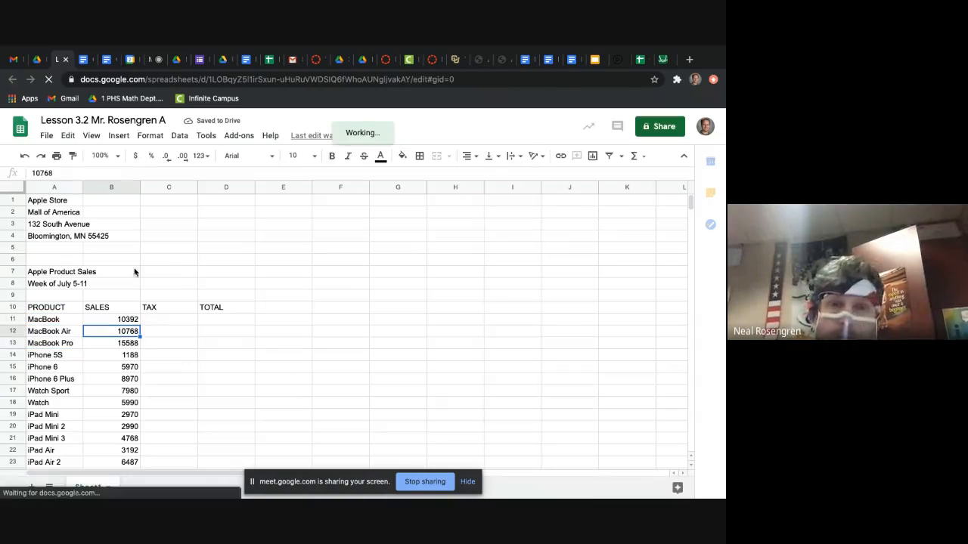
click(281, 260)
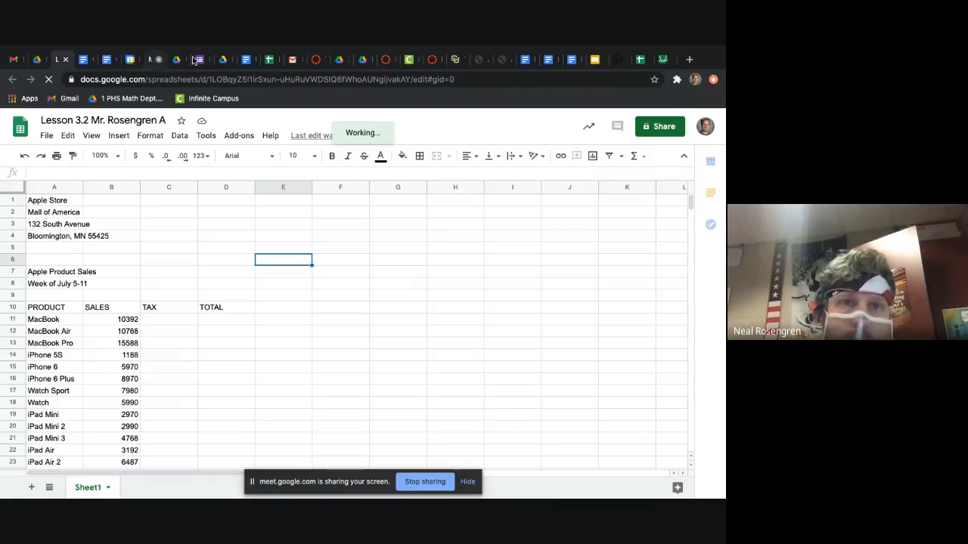
Step: Place the walkthrough PDF directly beside the Lesson 3.2 spreadsheet in the browser and find the Lesson 3.2 Find and replace and currency instructions
drag(339, 68, 85, 63)
scroll(298, 237, down, 3)
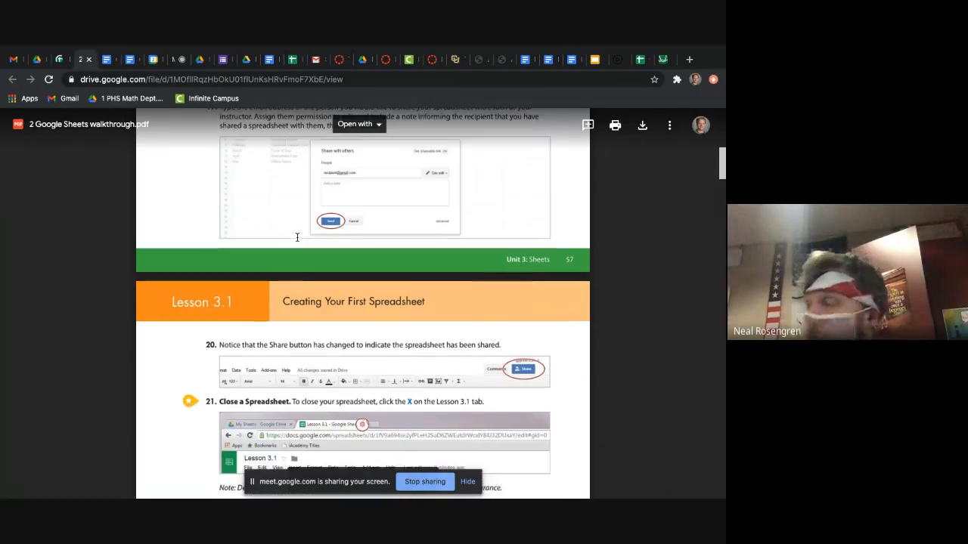
scroll(297, 241, down, 10)
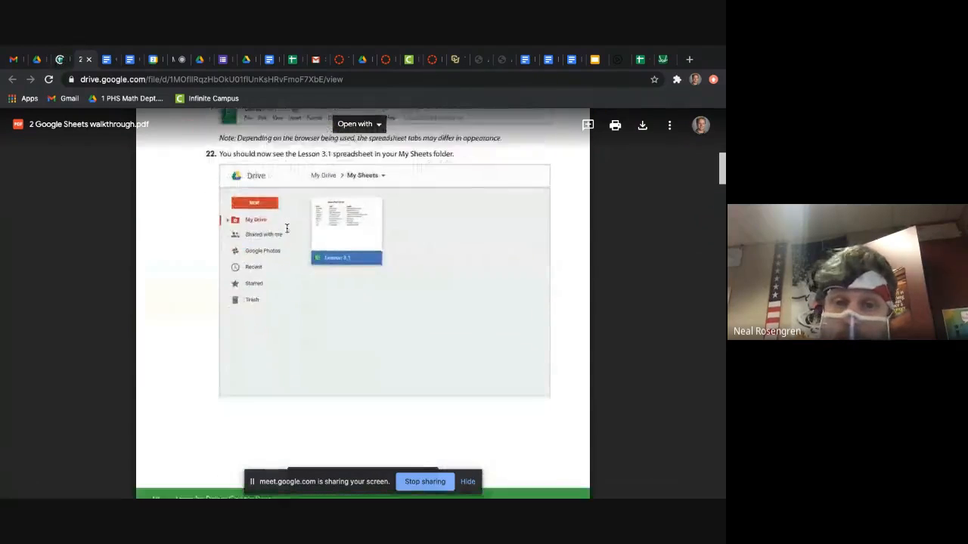
scroll(286, 228, down, 9)
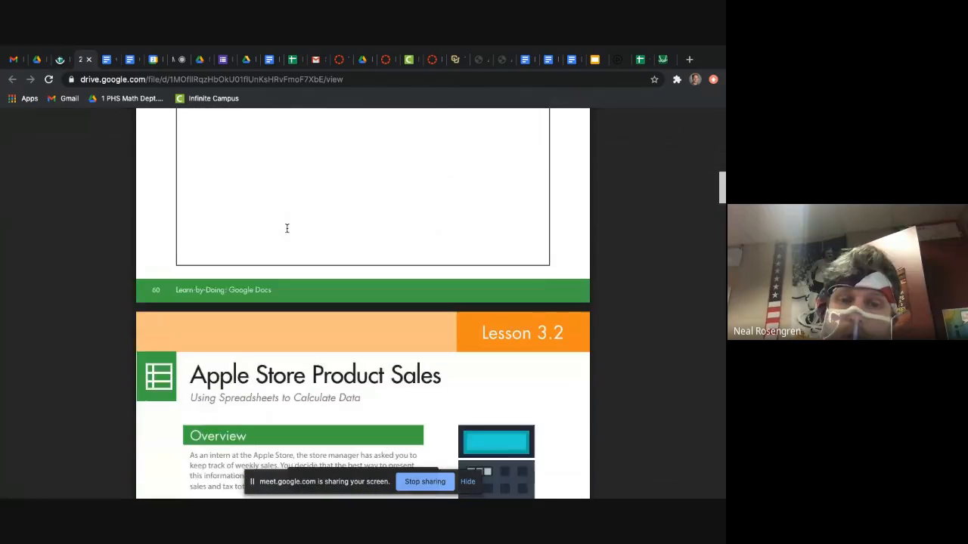
scroll(287, 228, down, 12)
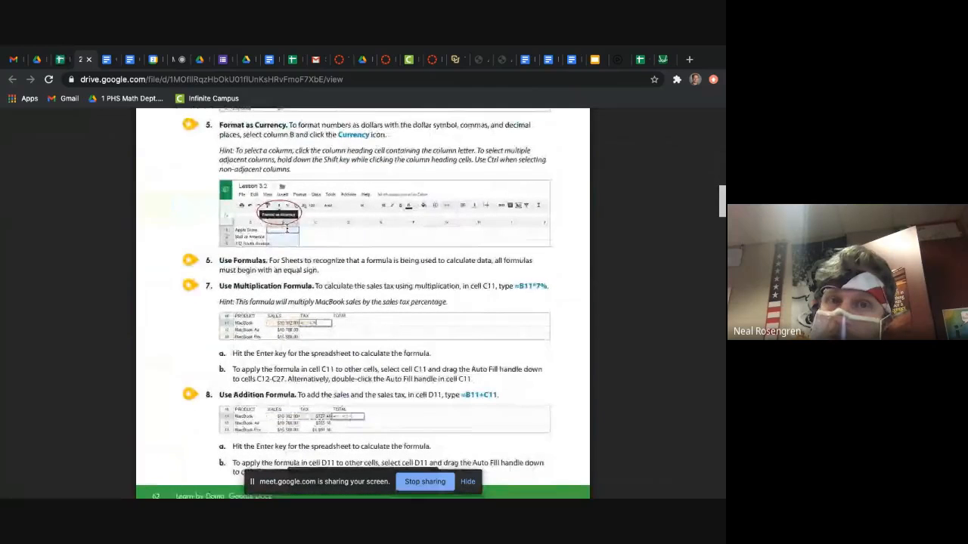
scroll(286, 229, up, 3)
scroll(287, 228, up, 2)
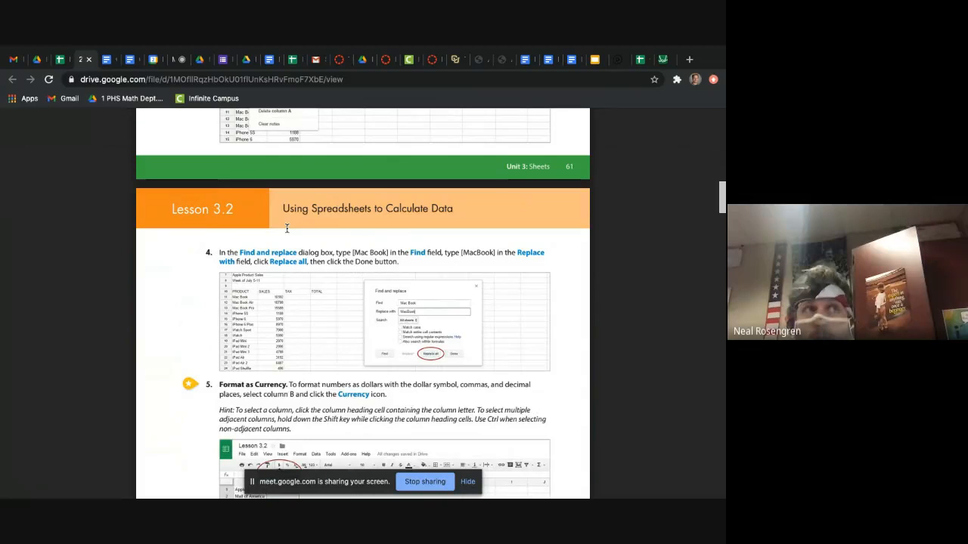
scroll(286, 228, down, 2)
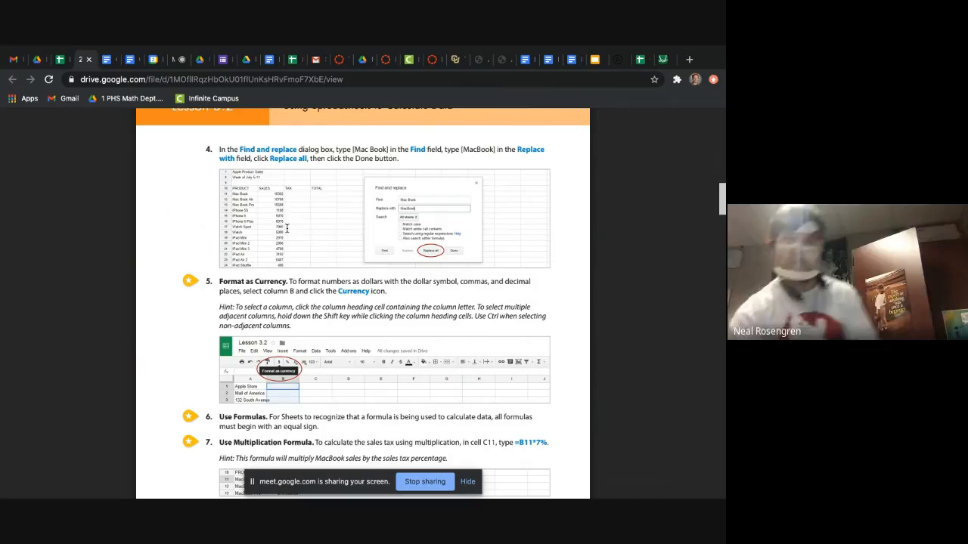
click(339, 64)
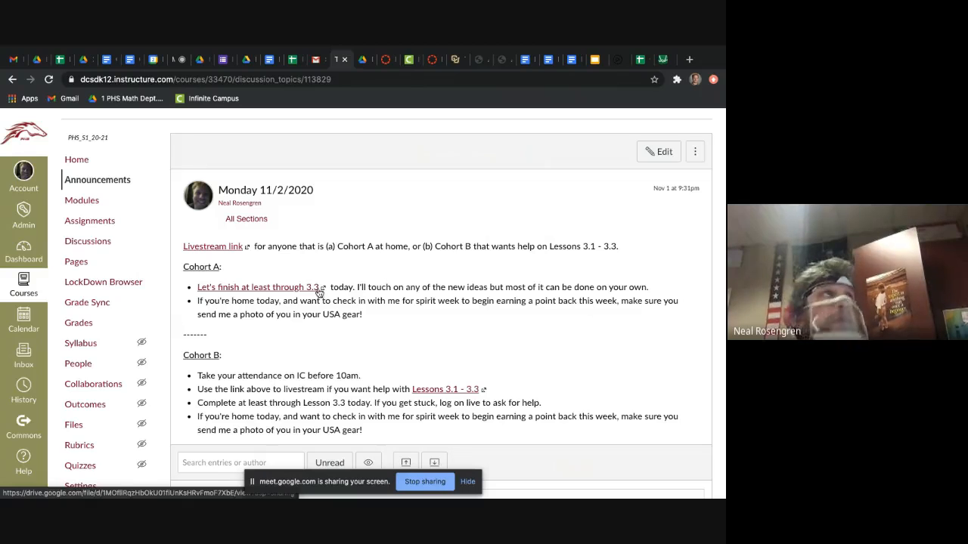
click(364, 60)
click(340, 61)
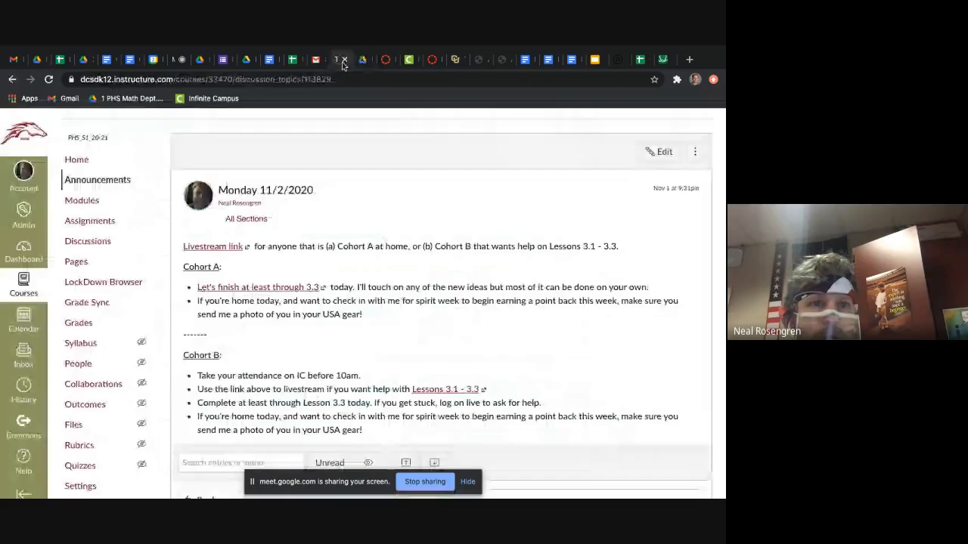
click(40, 62)
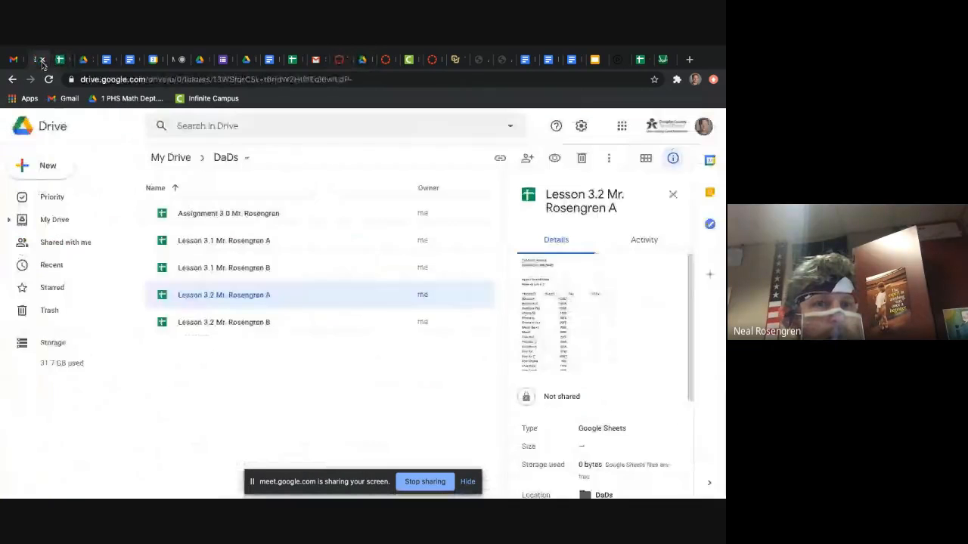
click(85, 64)
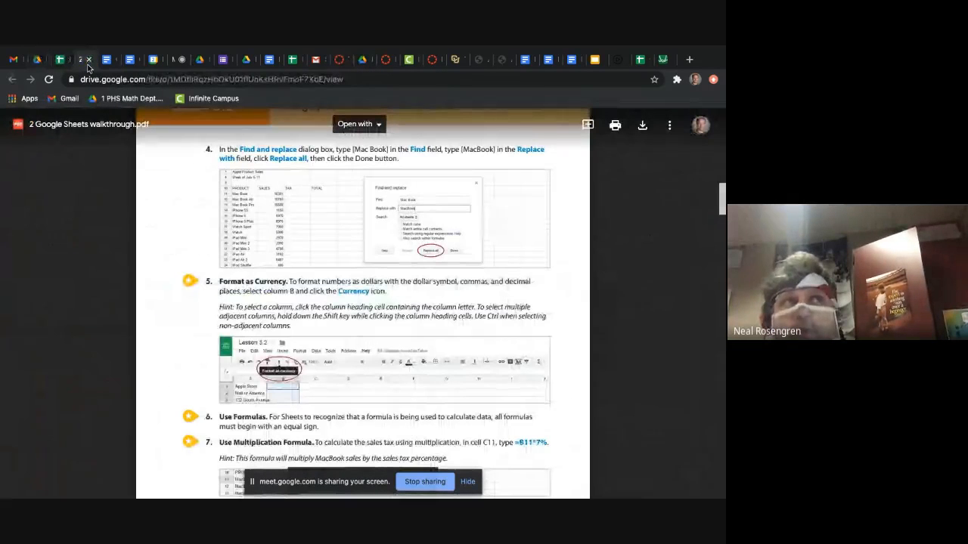
Step: Review the walkthrough's currency, multiplication and addition formula instructions for Lesson 3.2 and return to the Lesson 3.2 spreadsheet
scroll(279, 321, down, 3)
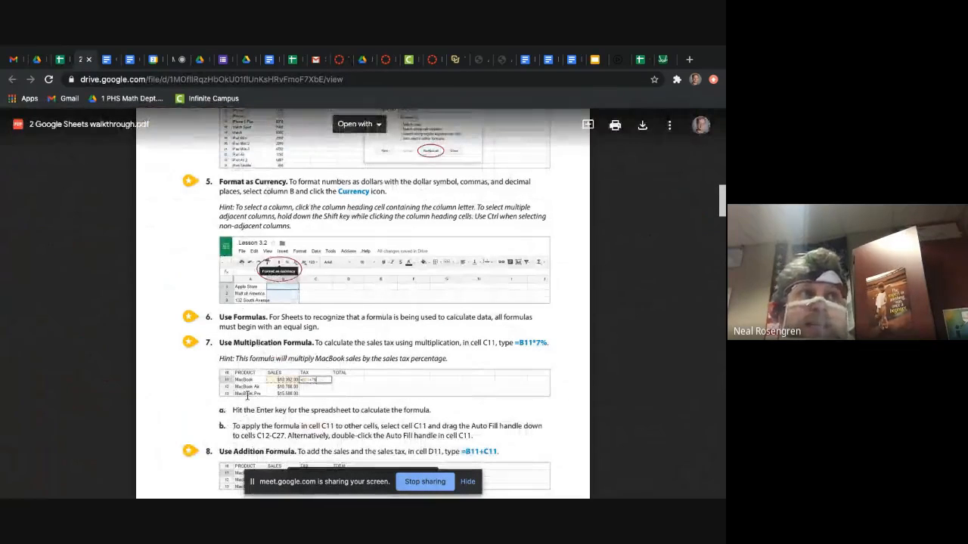
scroll(250, 382, down, 3)
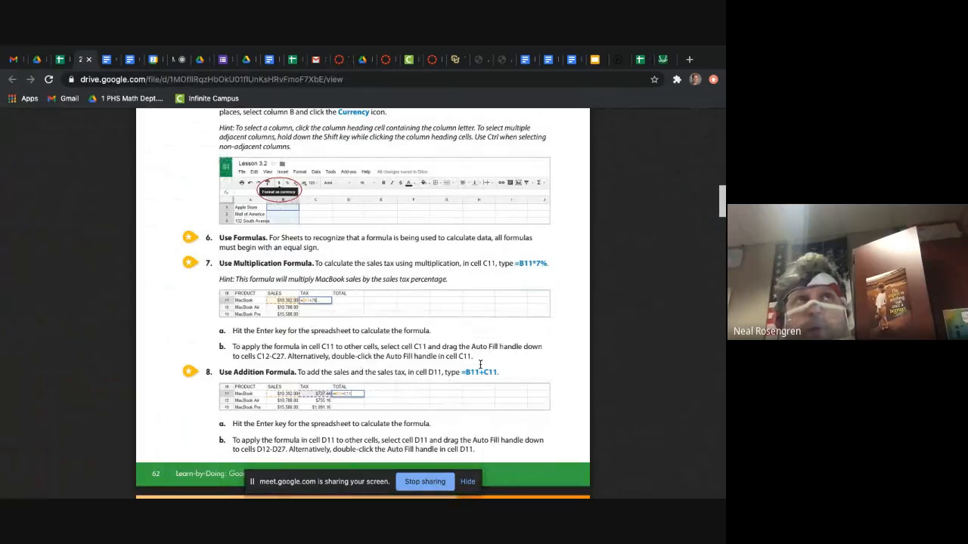
scroll(461, 266, up, 4)
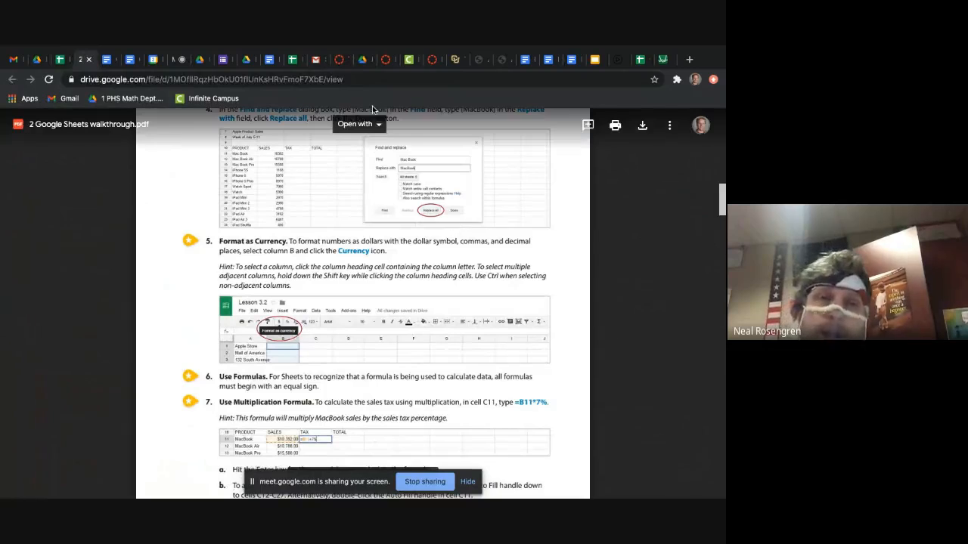
scroll(242, 241, up, 3)
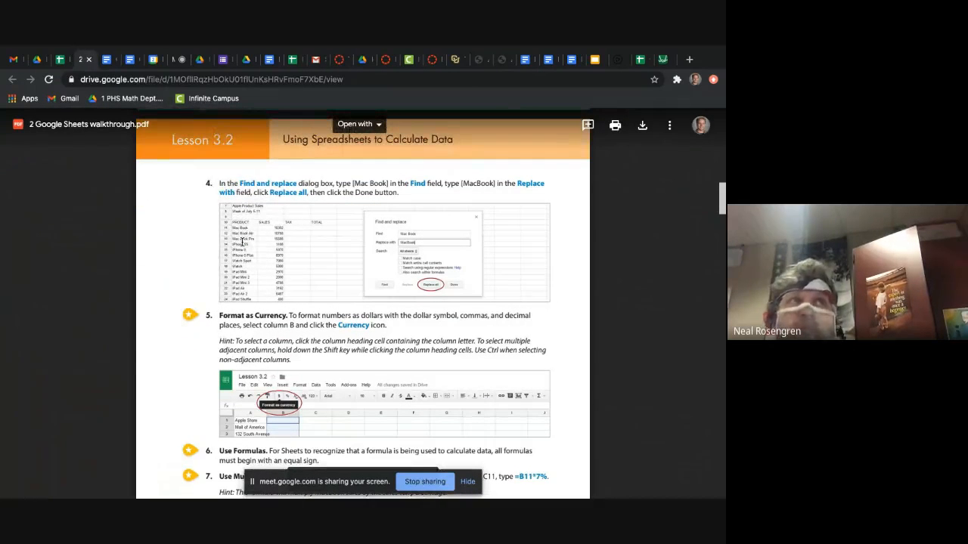
scroll(268, 340, down, 4)
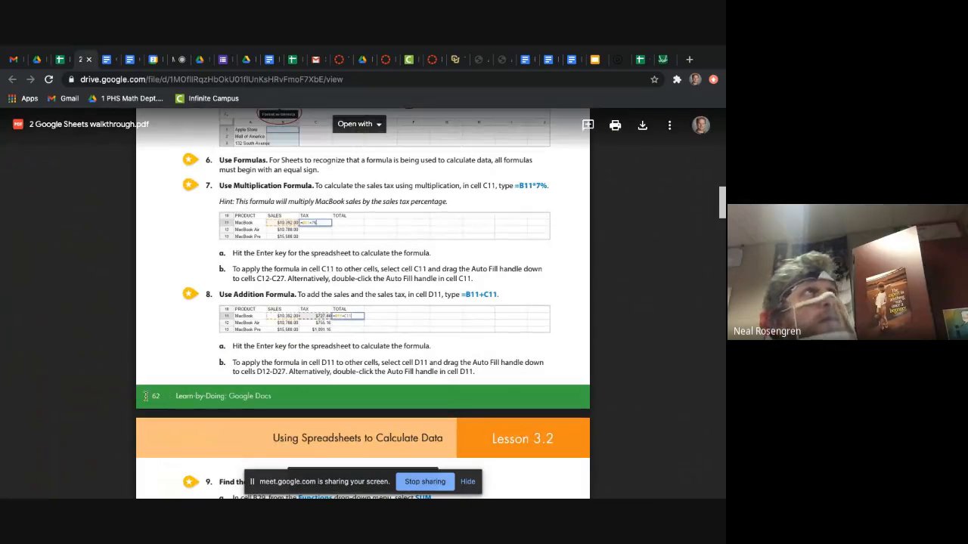
scroll(163, 390, up, 2)
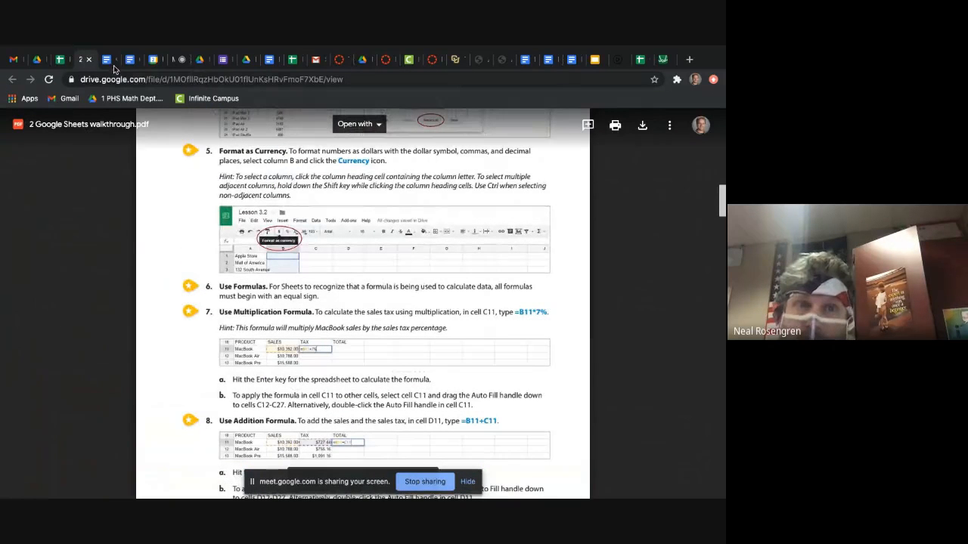
click(61, 59)
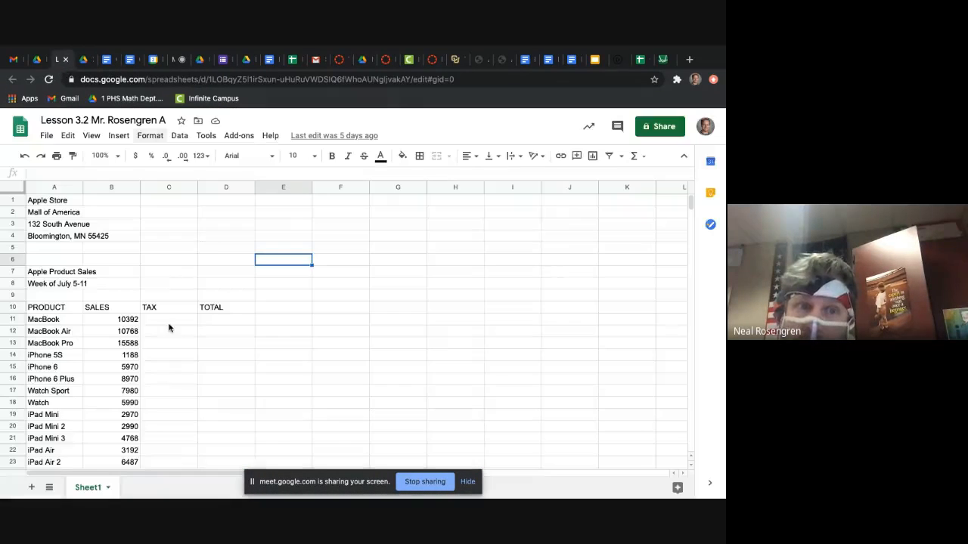
Step: Format the whole SALES column B of the Lesson 3.2 spreadsheet as currency
scroll(169, 327, down, 2)
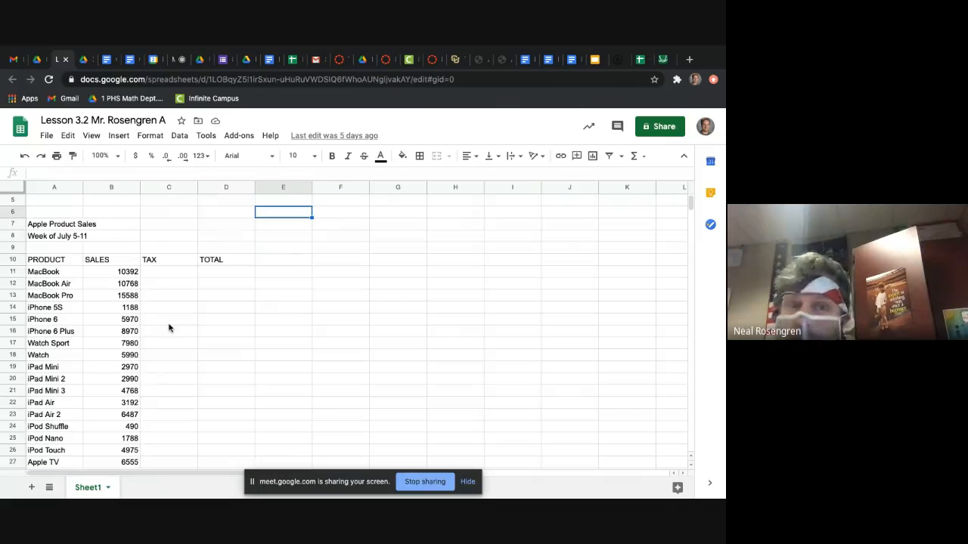
scroll(169, 328, down, 1)
drag(121, 253, 121, 440)
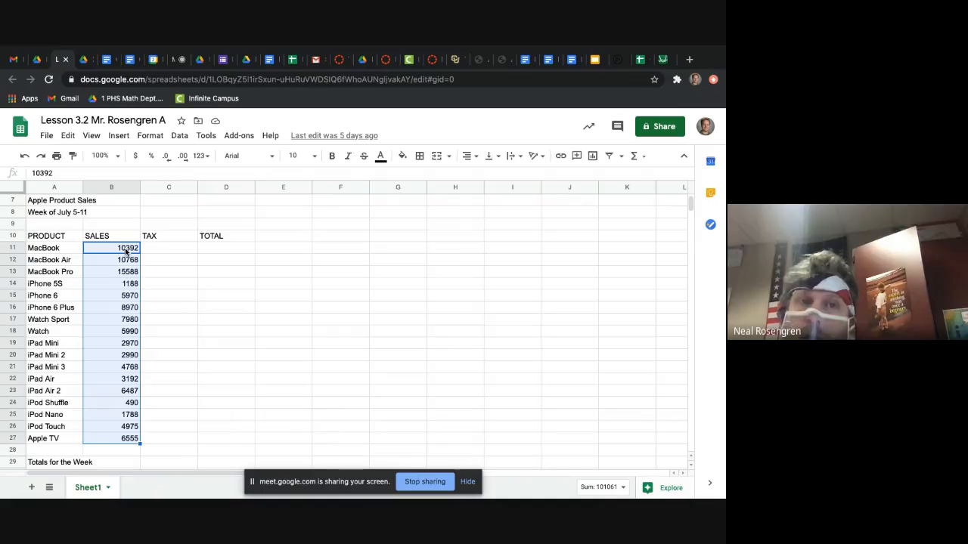
click(82, 62)
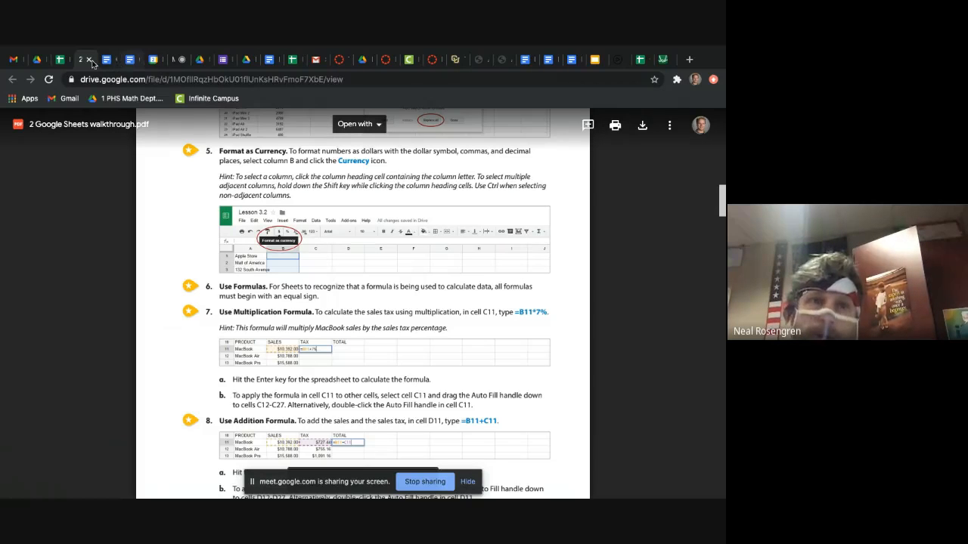
click(59, 62)
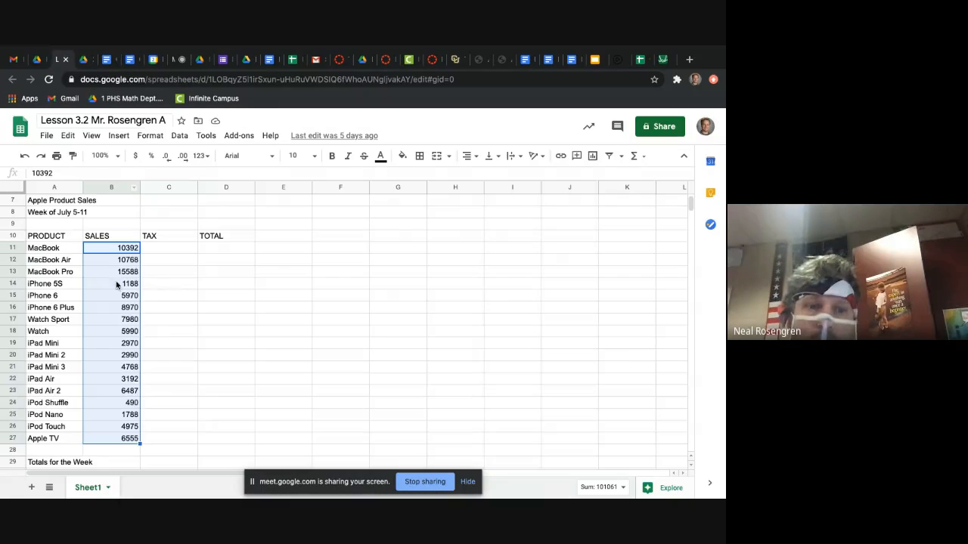
click(112, 185)
scroll(201, 360, down, 3)
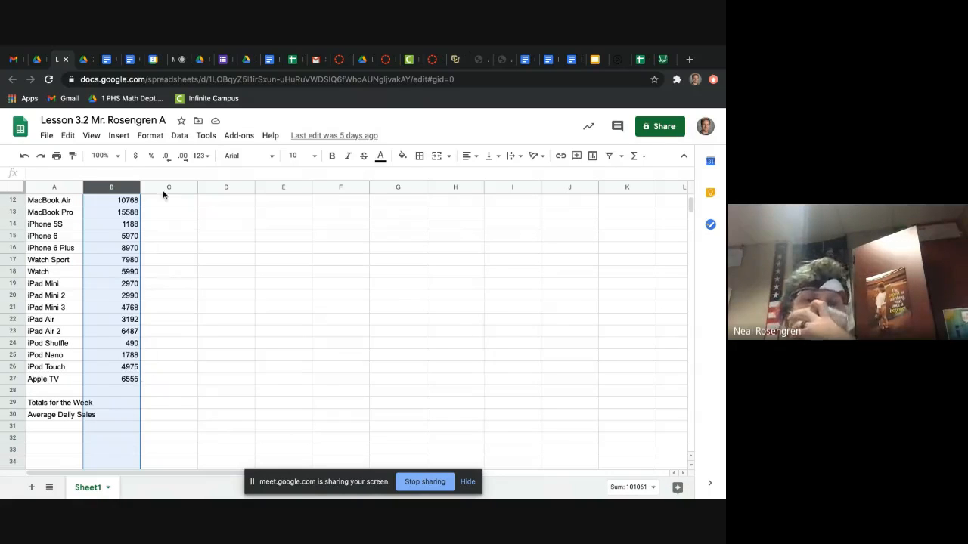
click(136, 157)
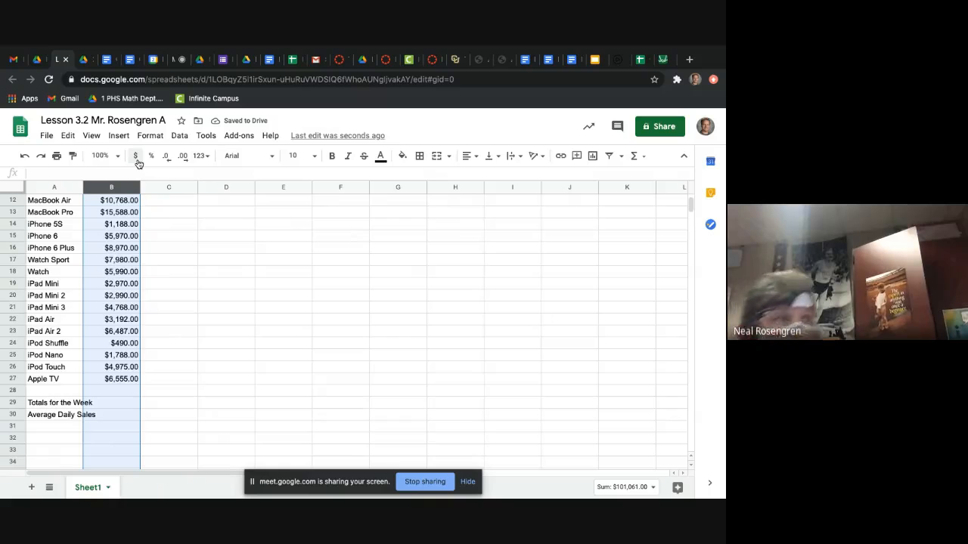
Step: Reduce the sales amounts in B11:B27 to whole dollars and restore their two decimal places
click(158, 206)
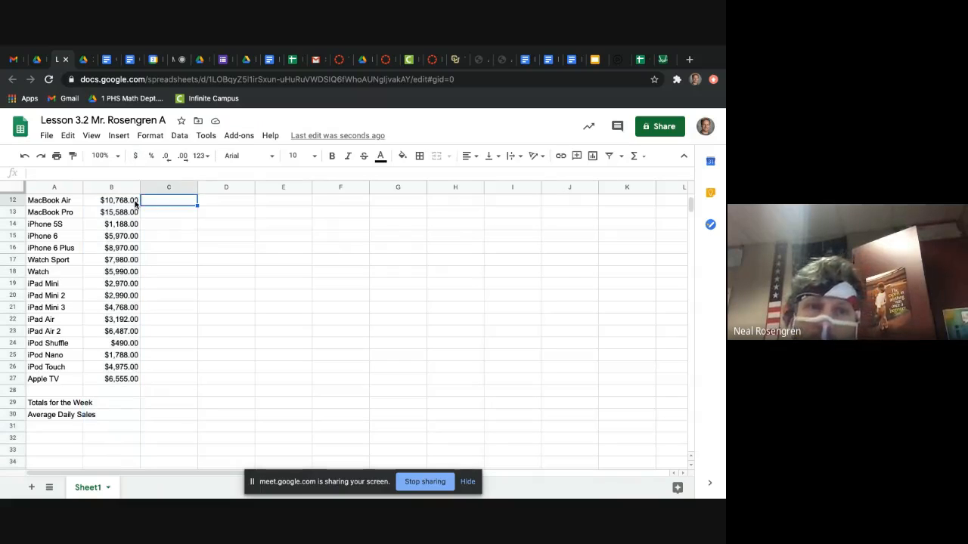
click(135, 201)
scroll(138, 215, up, 1)
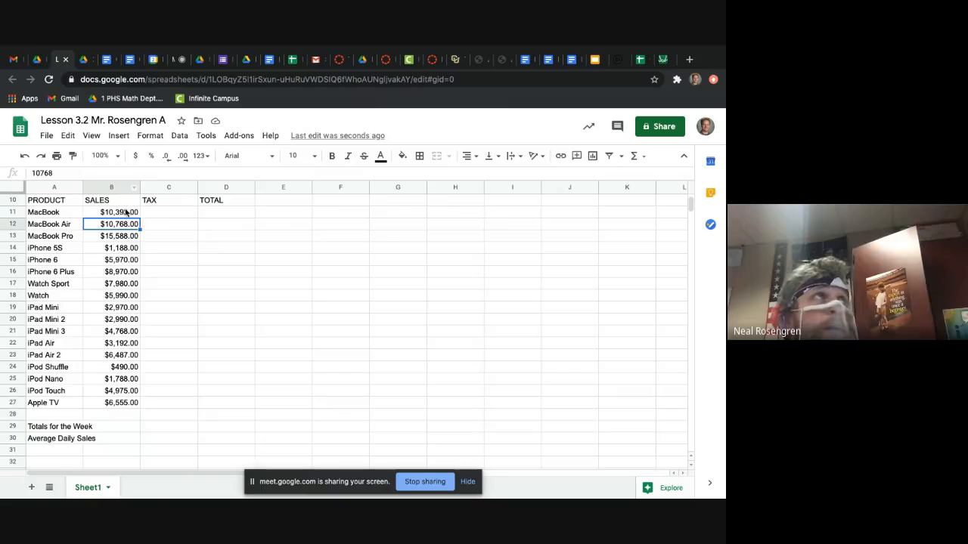
click(127, 214)
drag(127, 214, 128, 406)
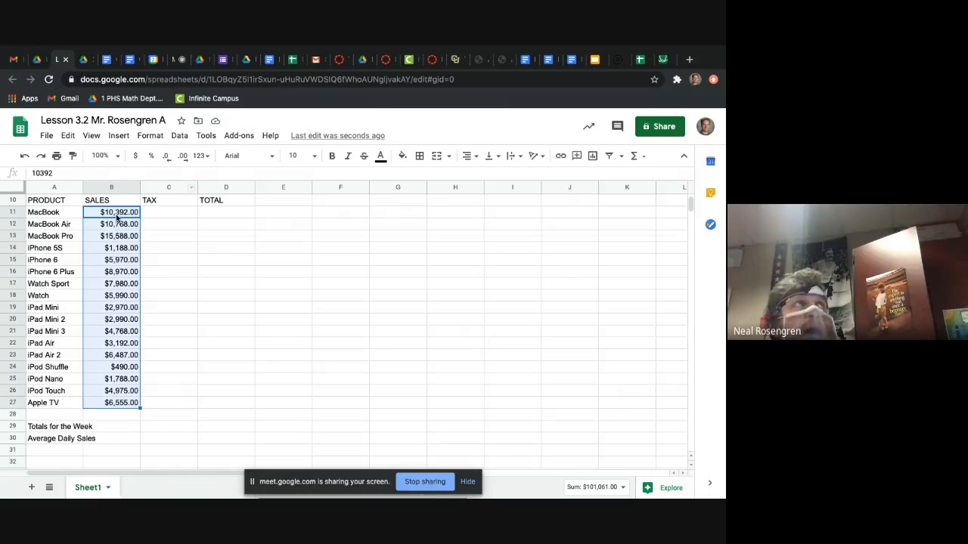
click(170, 162)
click(169, 162)
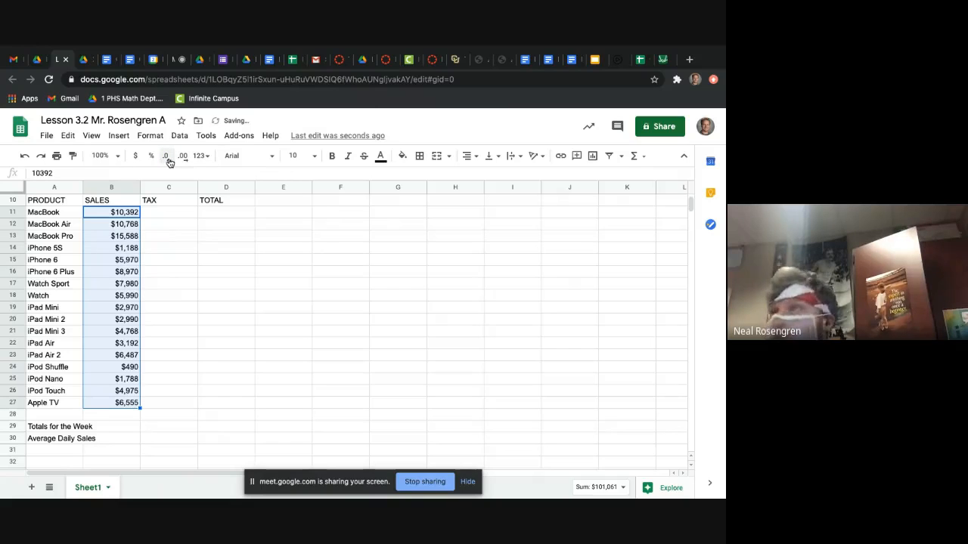
click(183, 160)
click(183, 160)
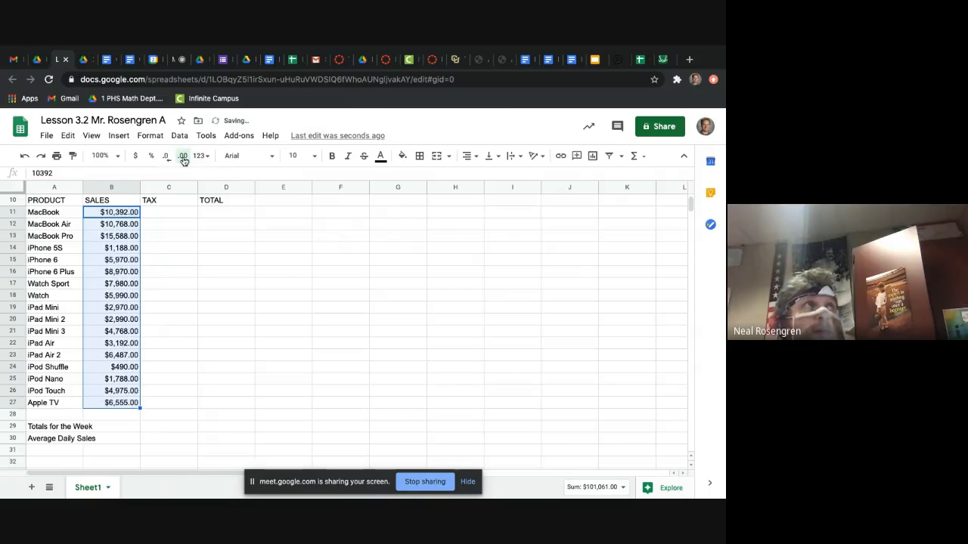
Step: Add extra decimal places to B11:B27, strip the amounts to whole dollars, and return them to two decimals
click(181, 160)
click(180, 161)
click(180, 160)
click(165, 160)
click(166, 161)
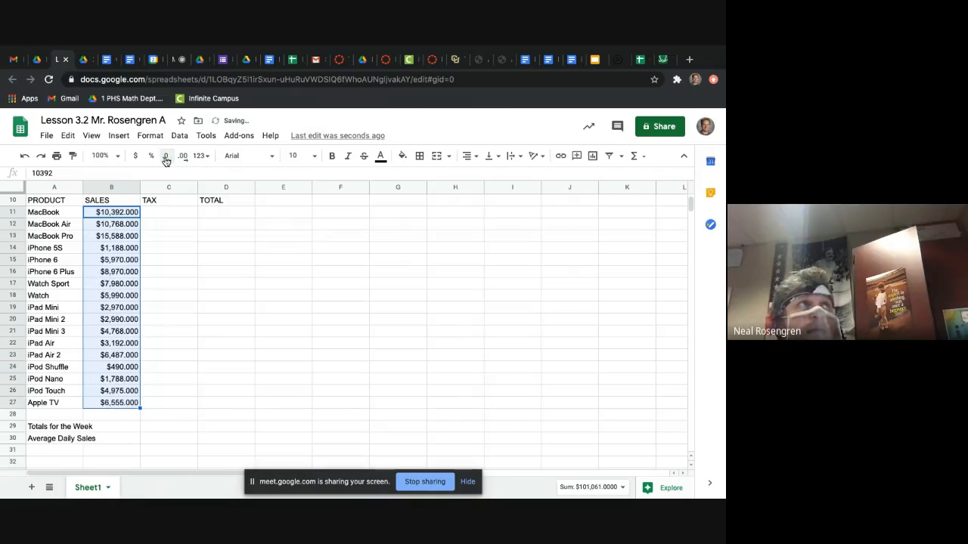
click(166, 161)
click(166, 161)
click(166, 161)
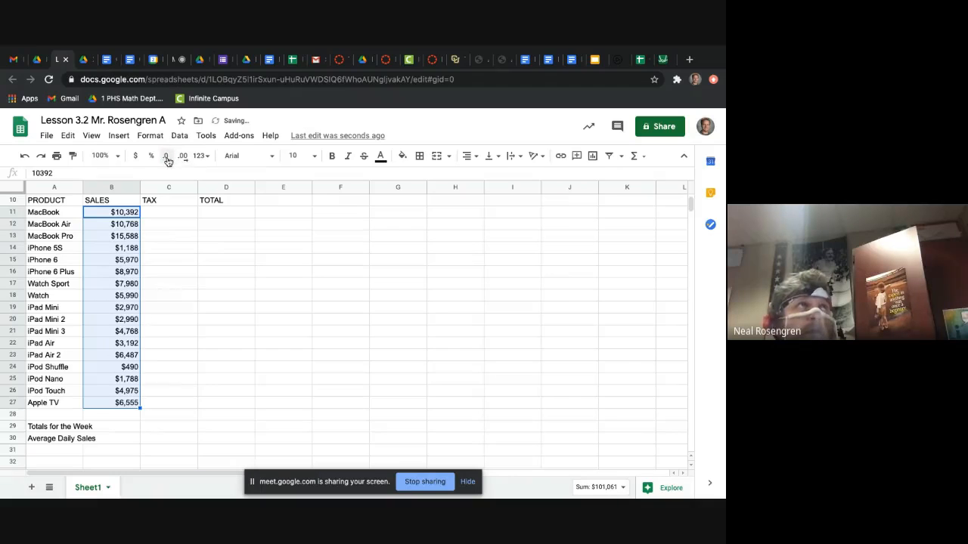
click(182, 159)
click(182, 160)
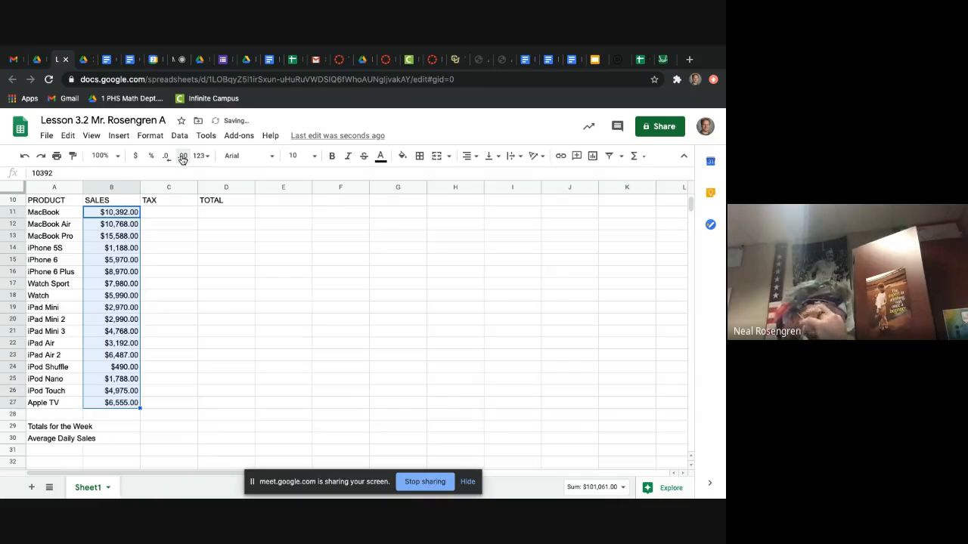
click(181, 440)
click(117, 440)
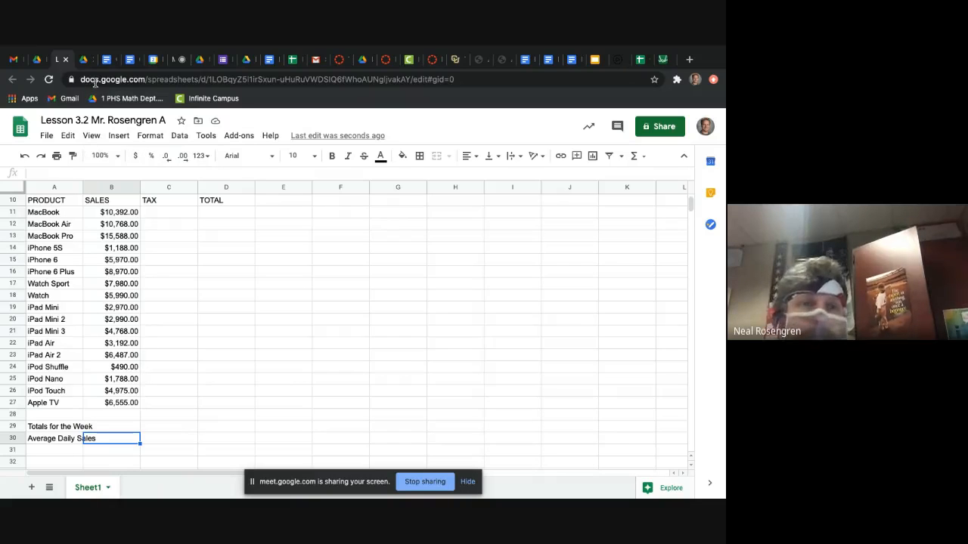
Step: Examine the walkthrough's Use Formulas instruction on how every formula must begin
click(47, 60)
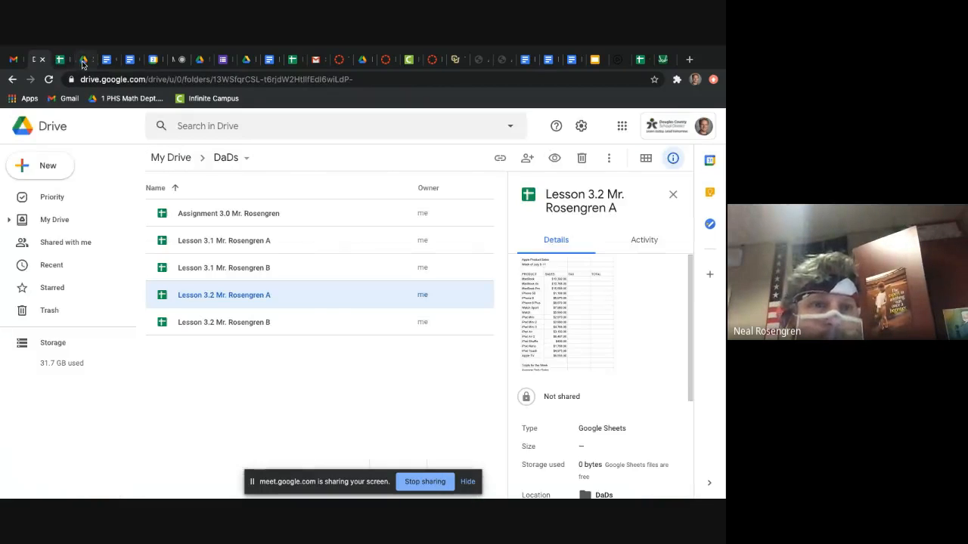
click(83, 60)
scroll(242, 293, down, 1)
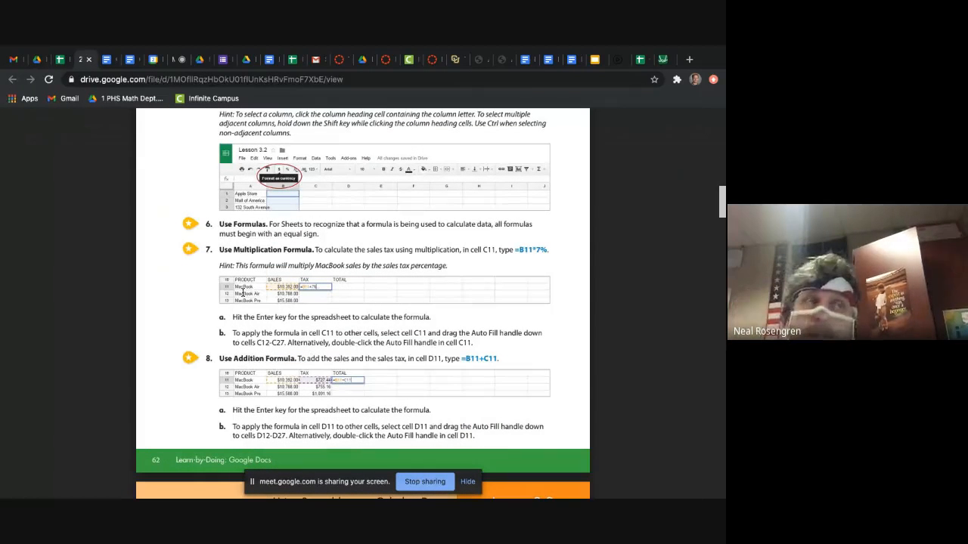
scroll(290, 295, down, 1)
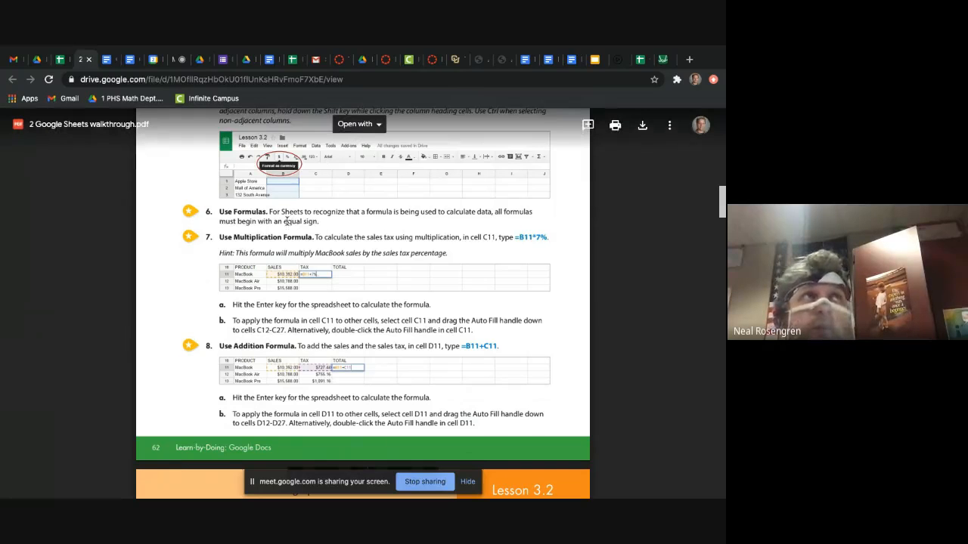
drag(273, 221, 320, 221)
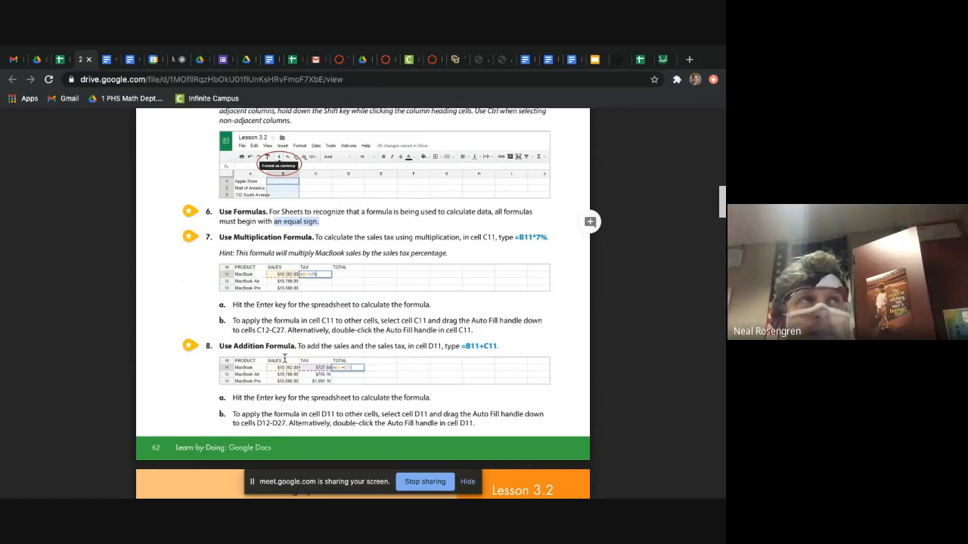
click(301, 279)
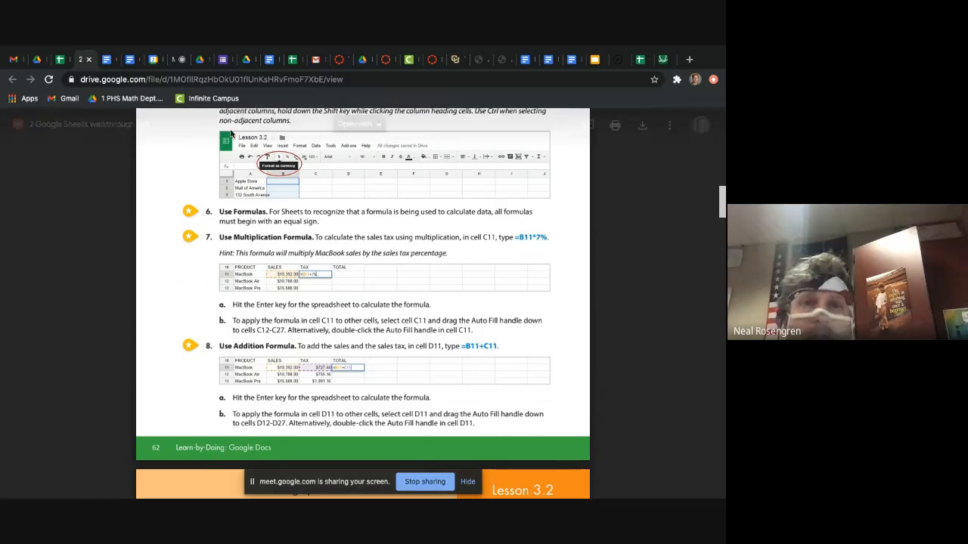
Step: Select the MacBook tax cell C11 in the Lesson 3.2 spreadsheet and check the walkthrough's multiplication formula for it
click(60, 59)
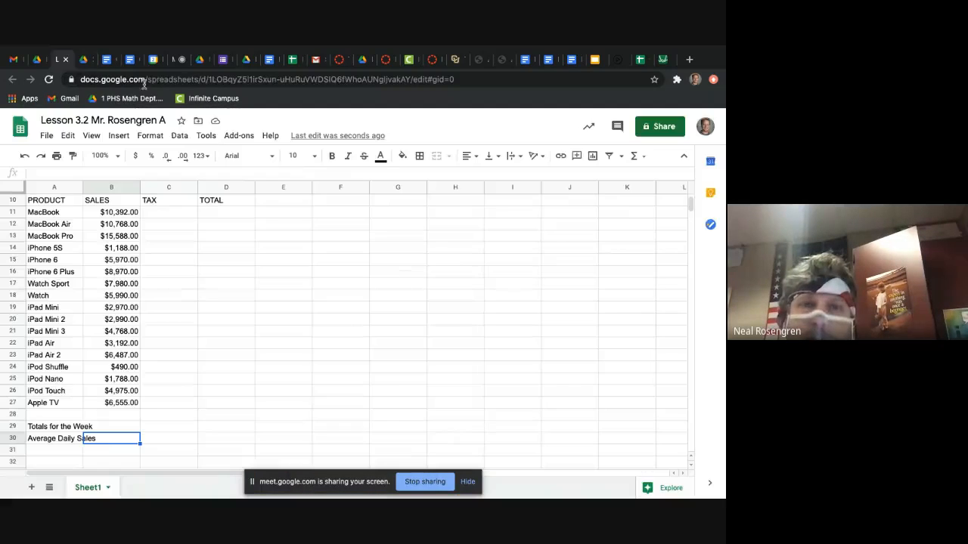
click(160, 212)
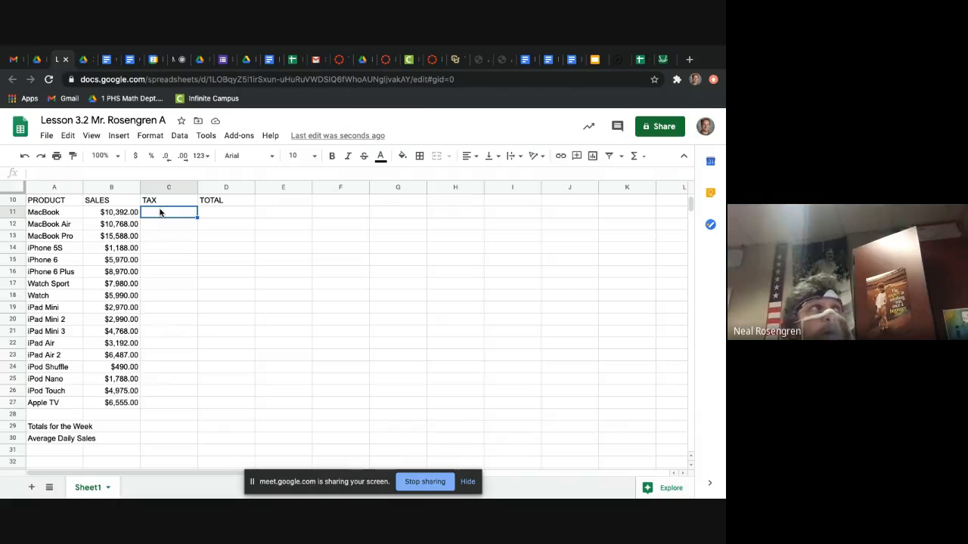
click(77, 61)
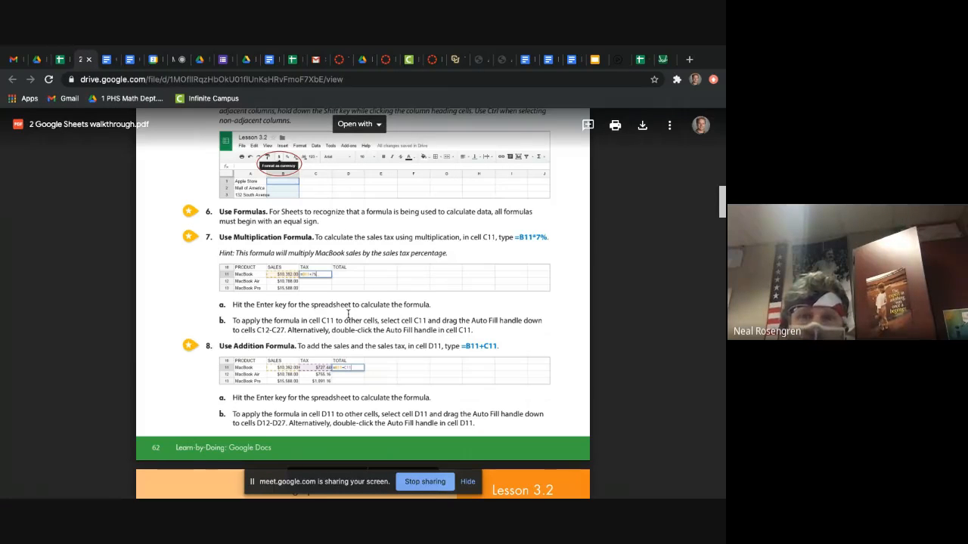
scroll(348, 313, up, 2)
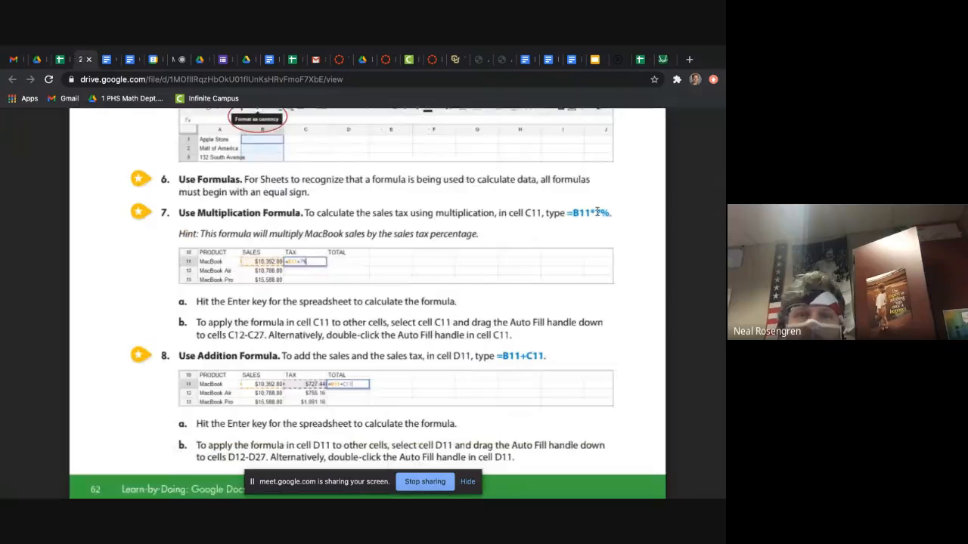
double_click(598, 213)
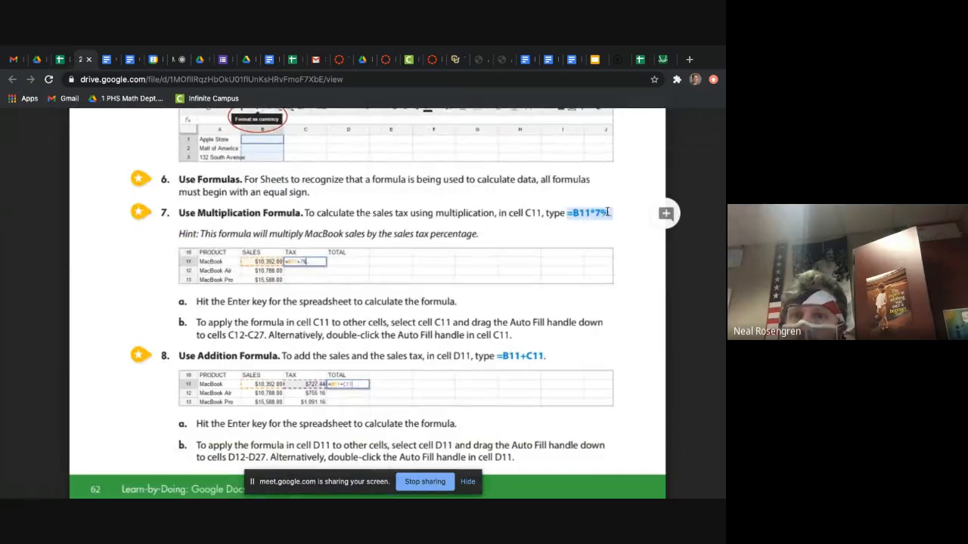
click(606, 212)
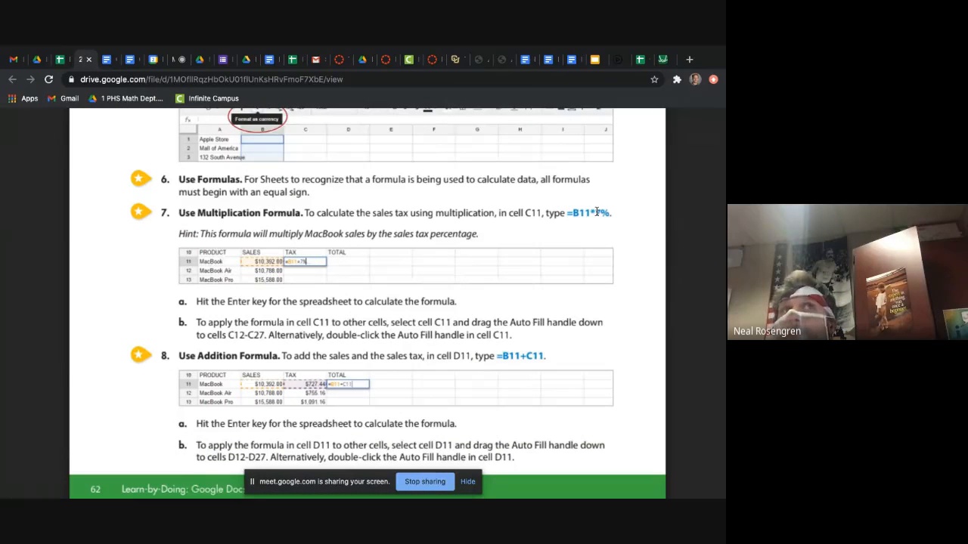
double_click(596, 212)
click(597, 217)
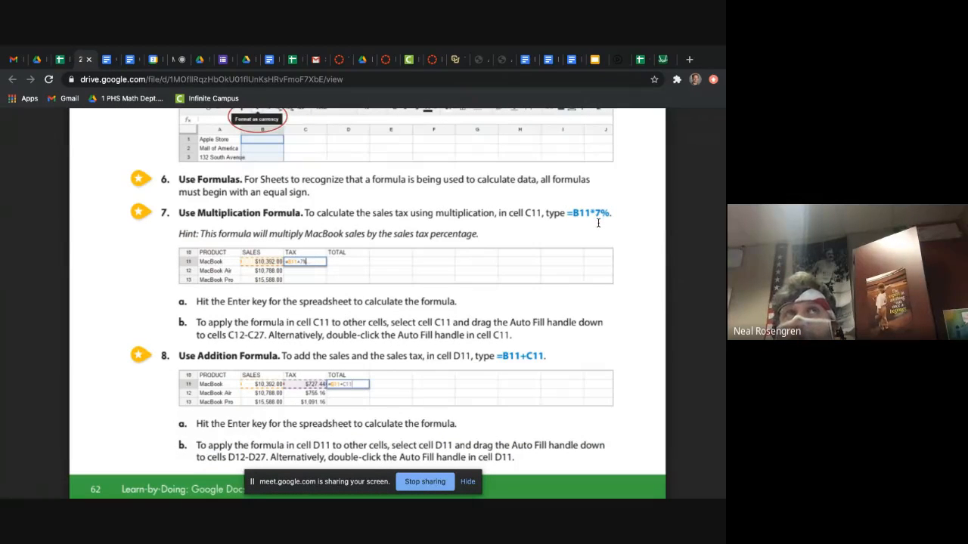
Step: Calculate the MacBook sales tax in C11 of the Lesson 3.2 spreadsheet with =B11*7% and fill the formula down through C27
click(61, 60)
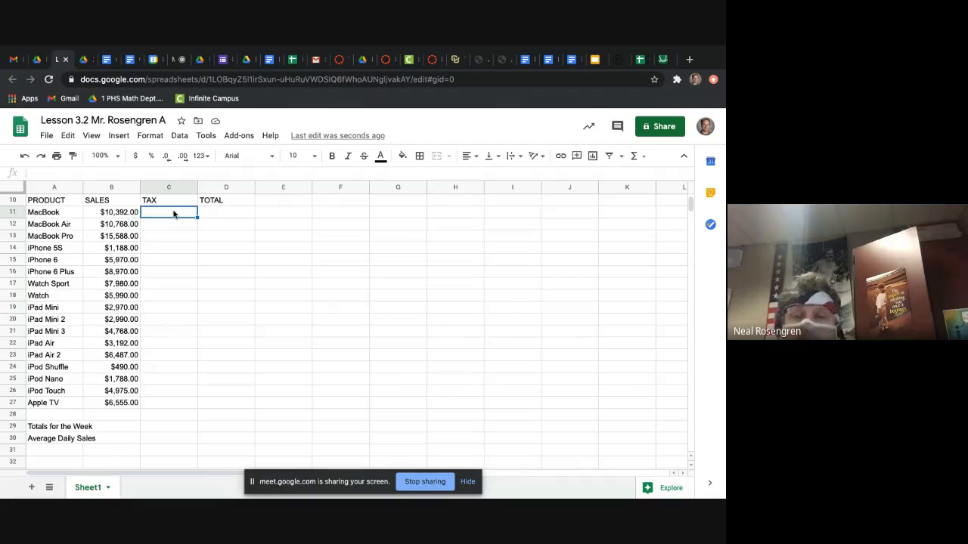
text(=)
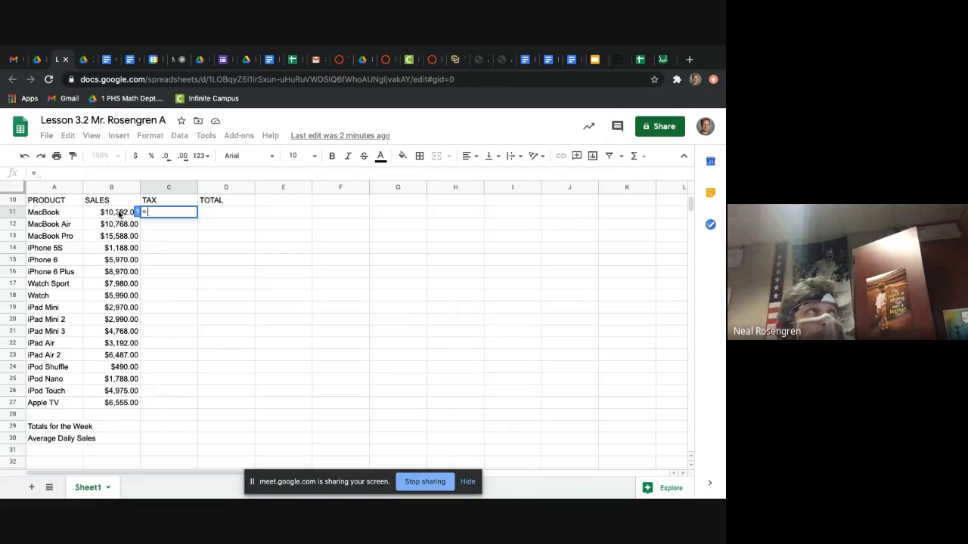
click(119, 215)
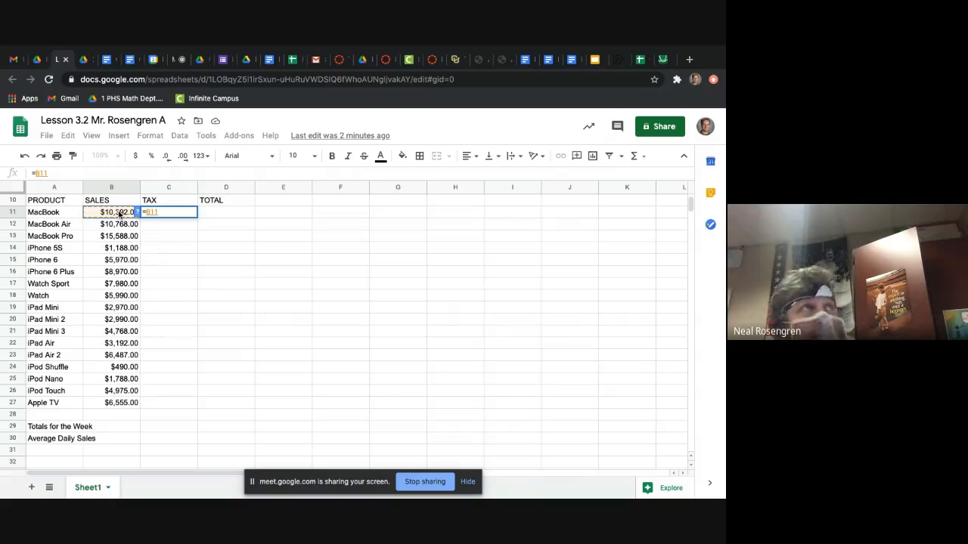
text(*)
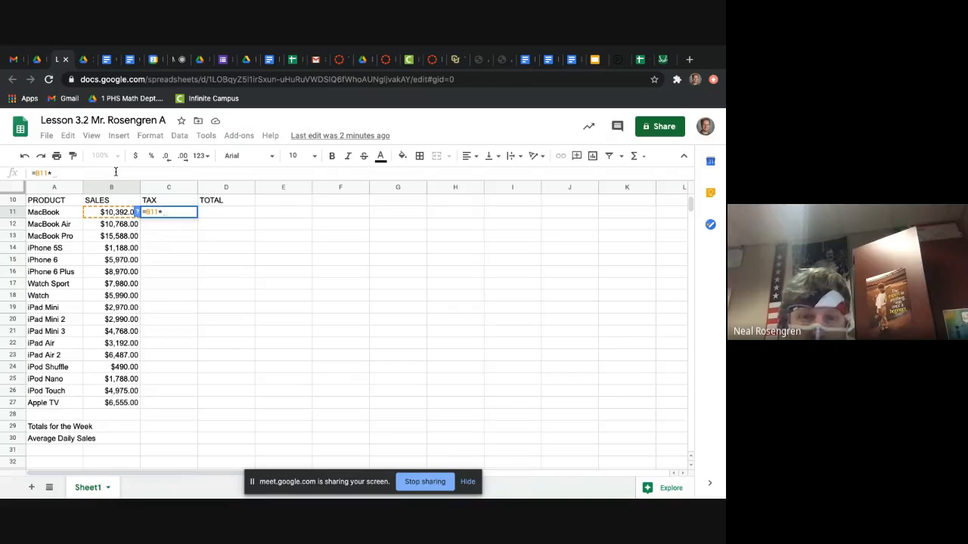
text(7%)
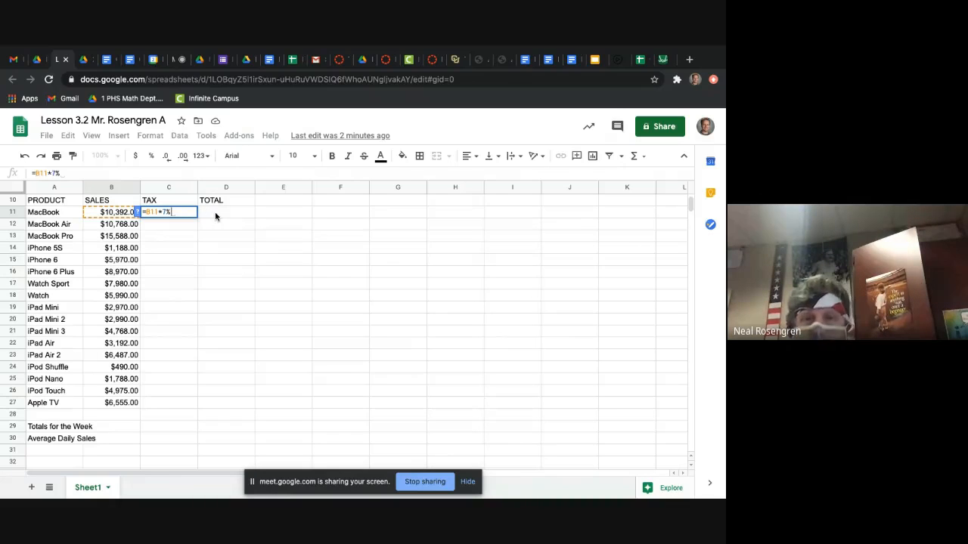
key(Return)
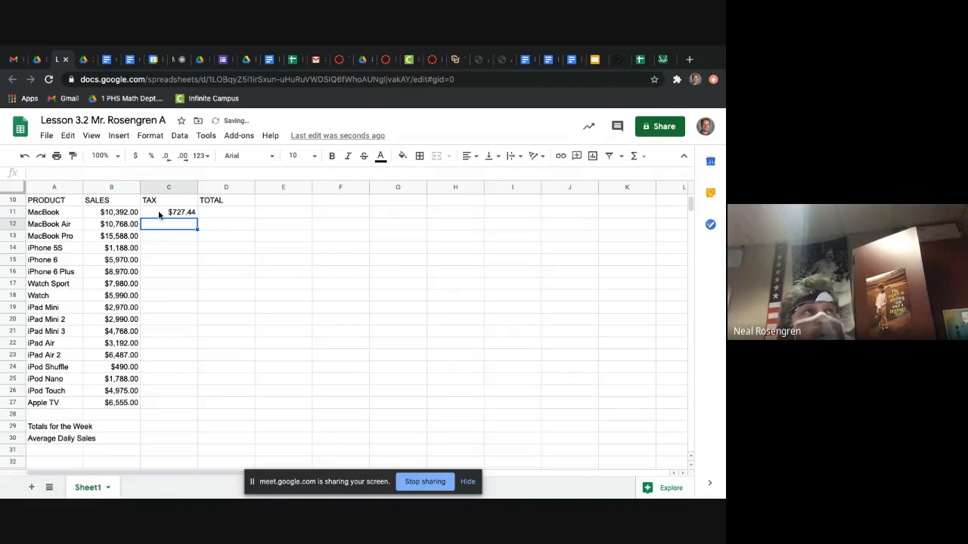
click(158, 213)
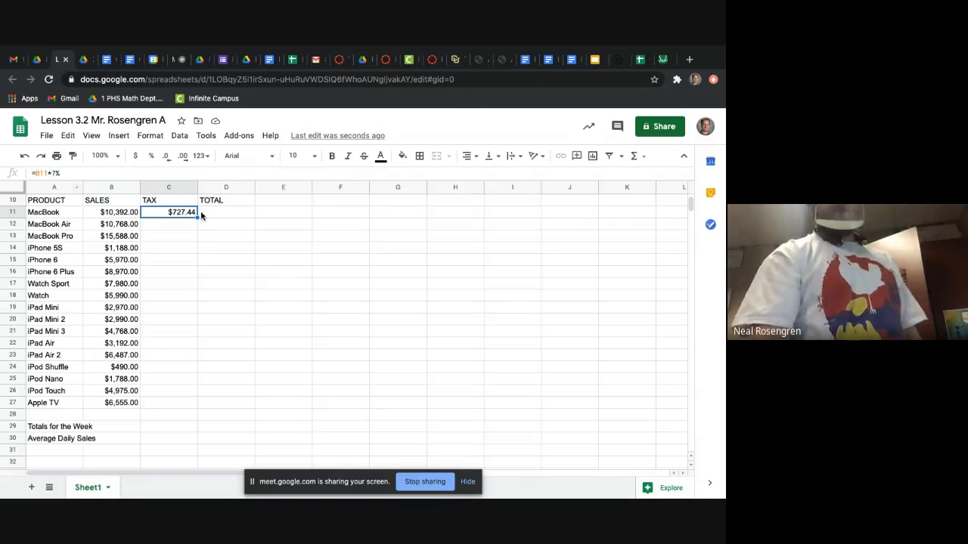
drag(197, 326, 177, 402)
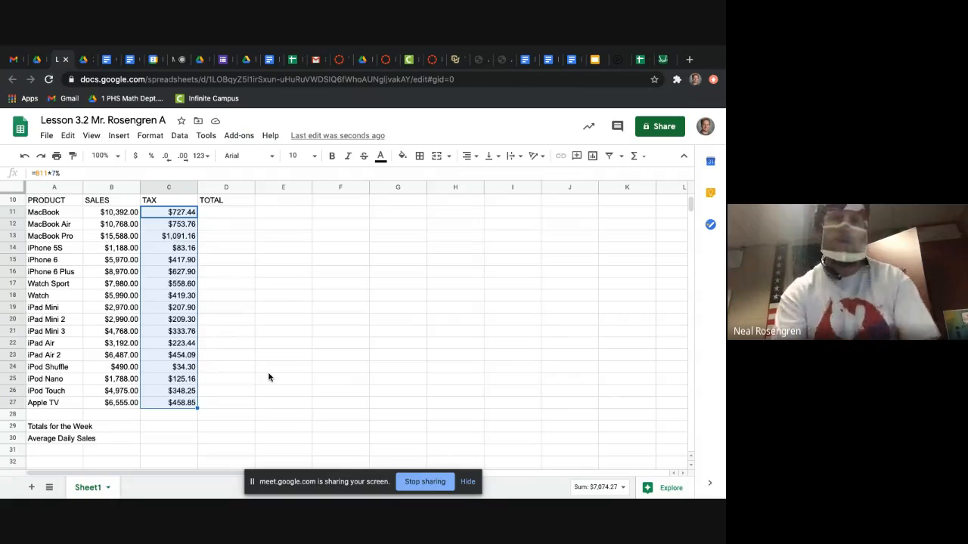
Step: Check the walkthrough's addition formula and calculate the MacBook total in D11 of the Lesson 3.2 spreadsheet with =B11+C11
click(269, 371)
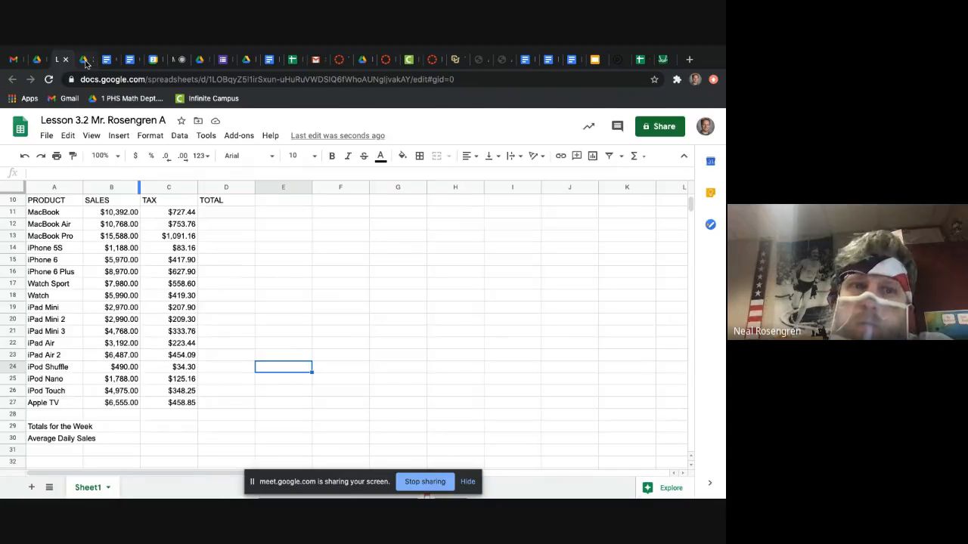
click(81, 59)
scroll(255, 278, down, 1)
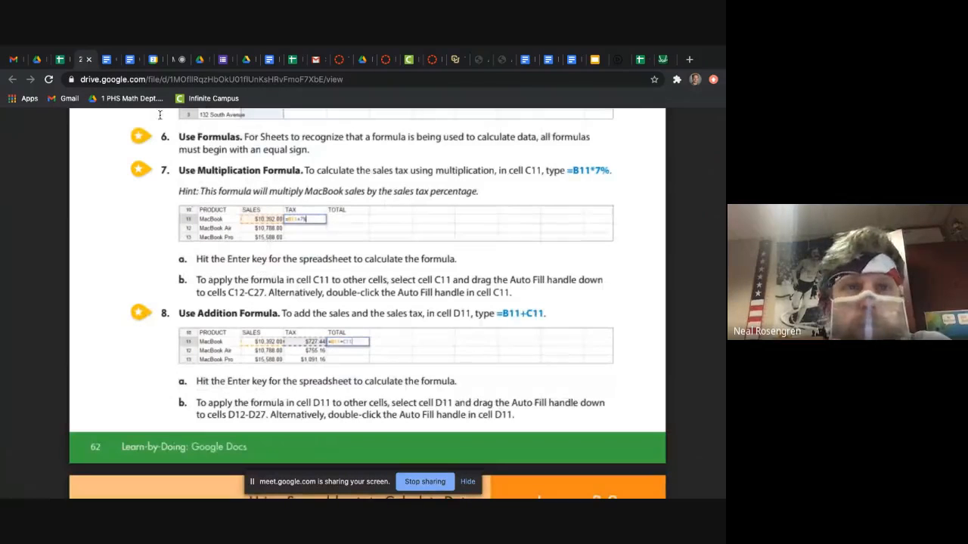
click(60, 59)
click(219, 213)
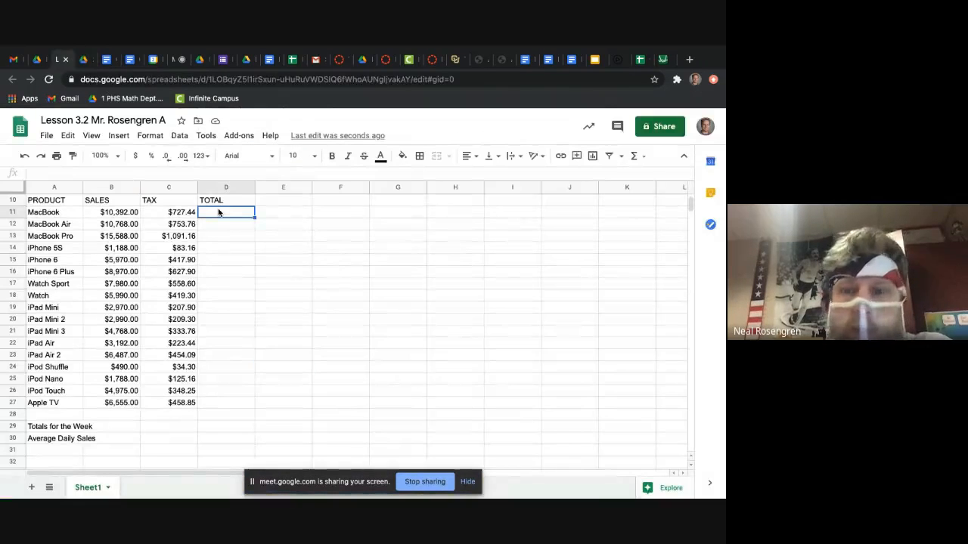
text(=)
click(115, 214)
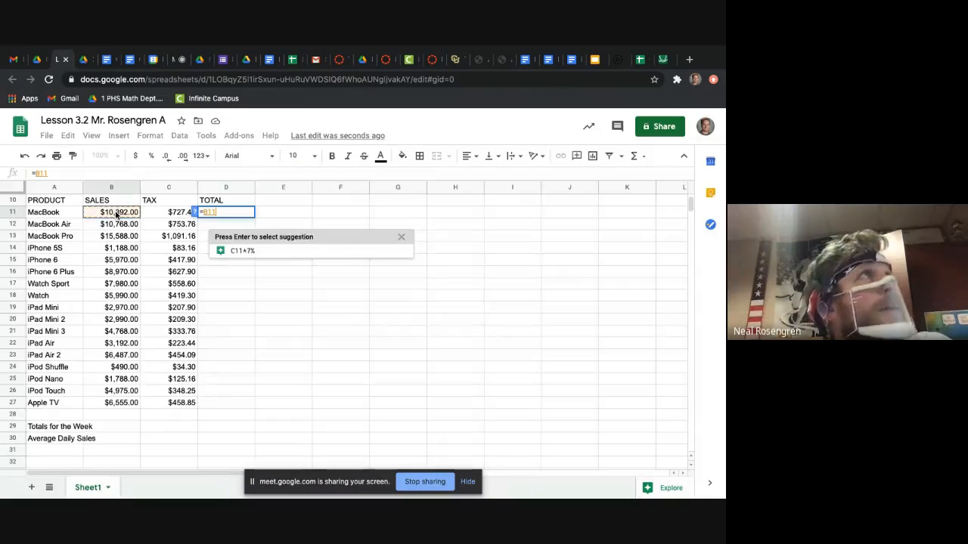
text(+)
click(169, 217)
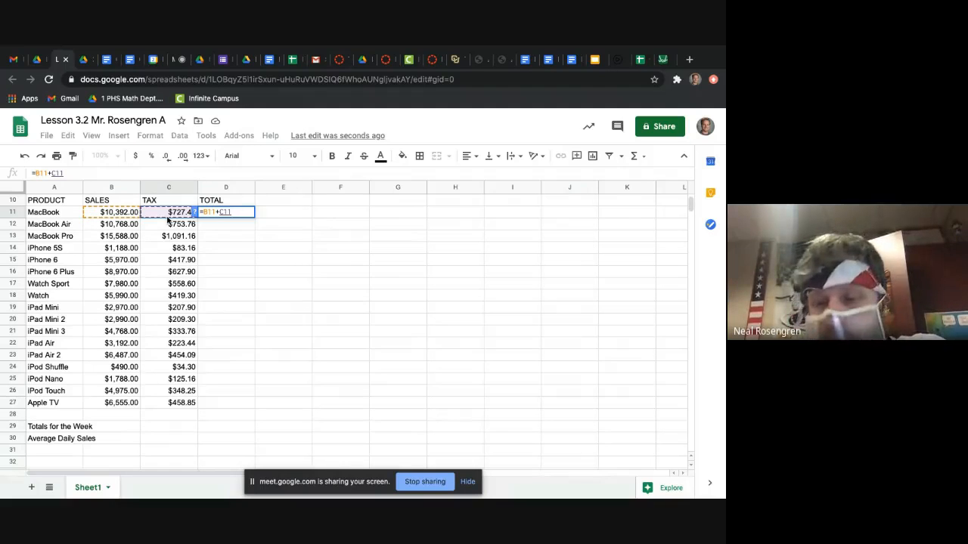
key(Return)
Step: Try filling the MacBook total formula from D11 down through D27, and undo the fill
click(248, 215)
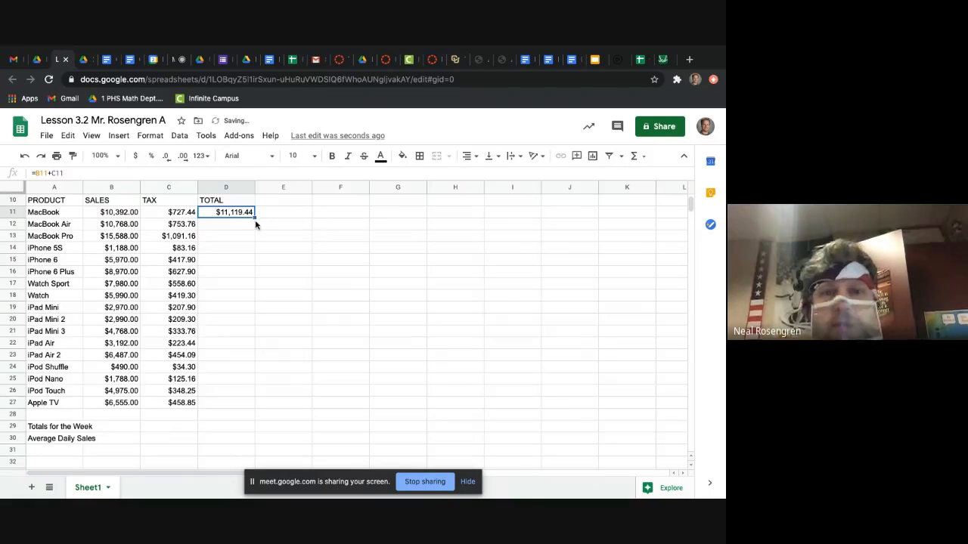
click(257, 221)
click(253, 215)
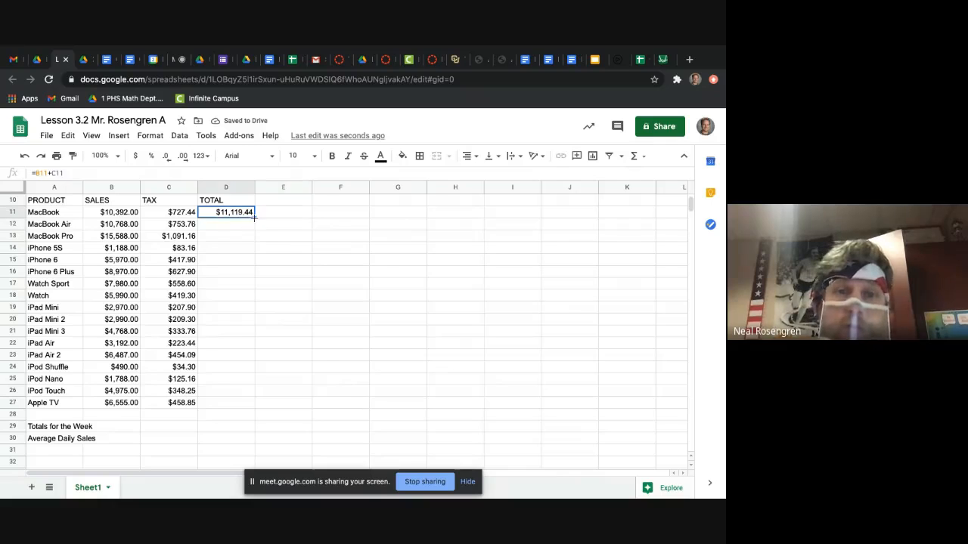
drag(254, 218, 244, 406)
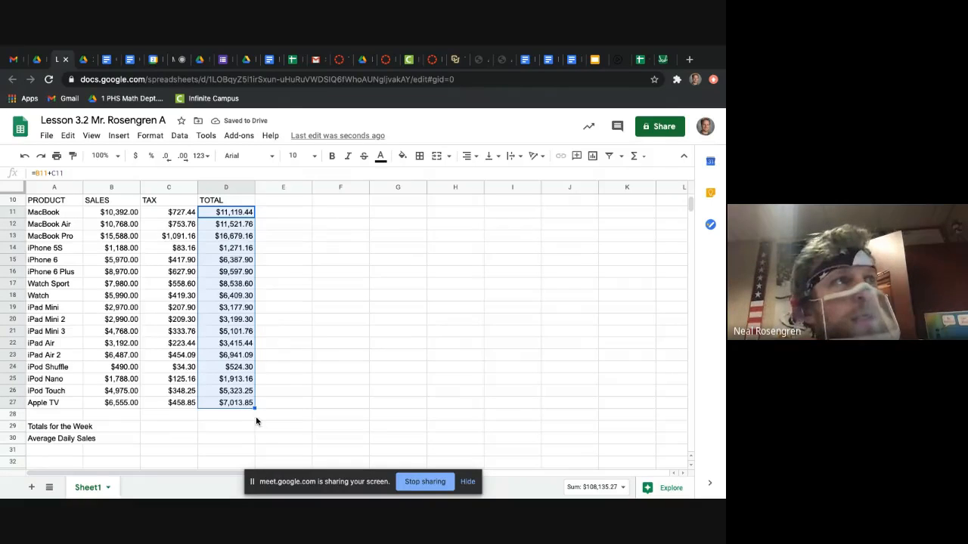
click(276, 250)
key(ctrl+z)
Step: Fill the total formula in D11 down through D27 and select the Apple TV total to check its formula
click(242, 213)
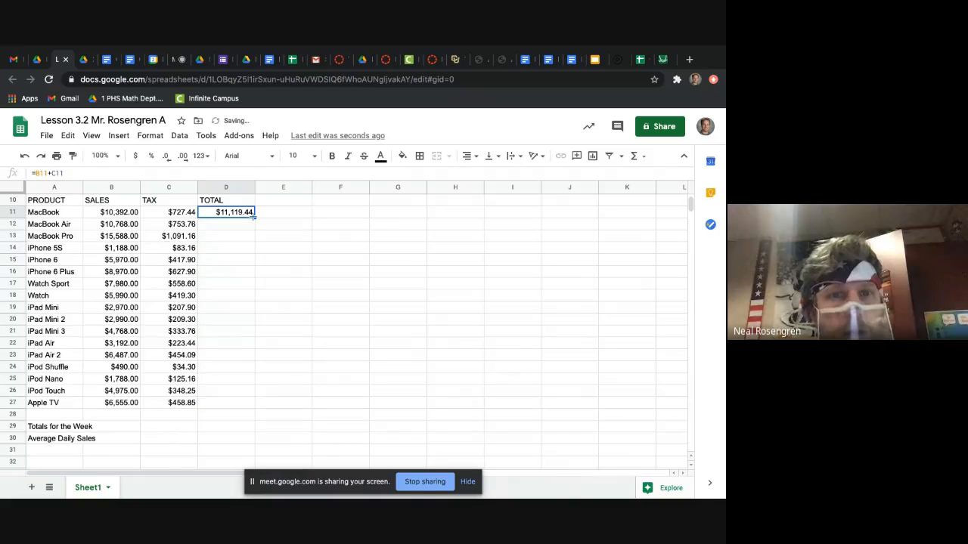
drag(254, 216, 222, 402)
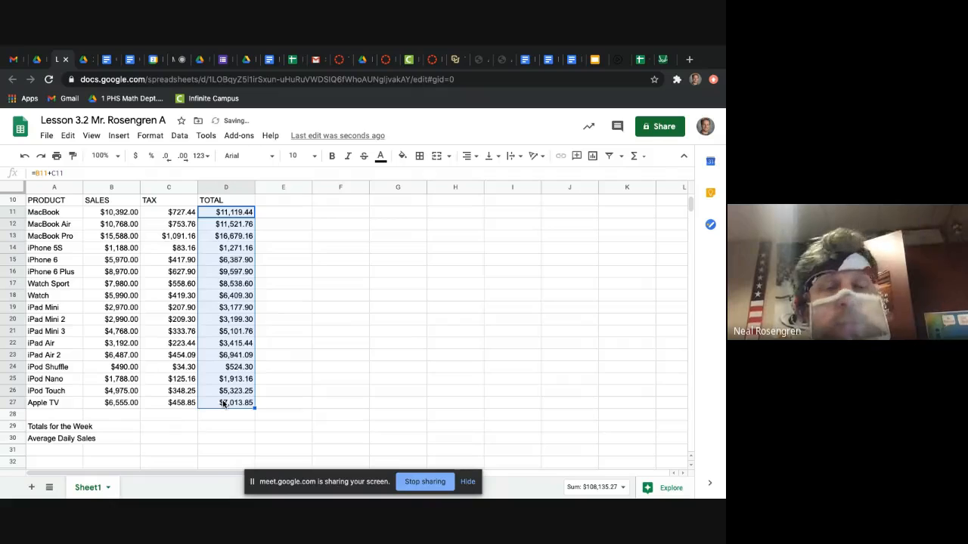
click(285, 391)
click(243, 405)
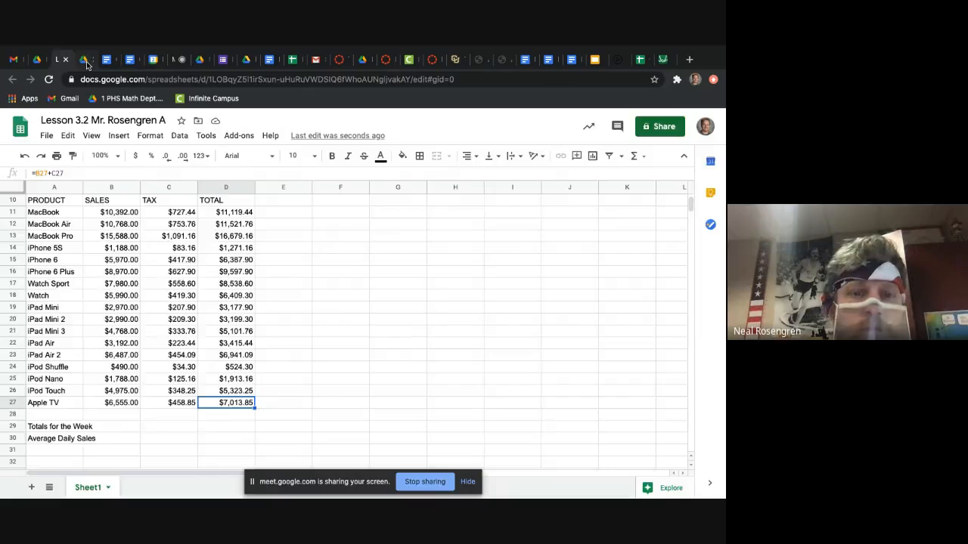
Step: Examine the walkthrough's Find the SUM instructions for calculating the weekly sales total
click(85, 60)
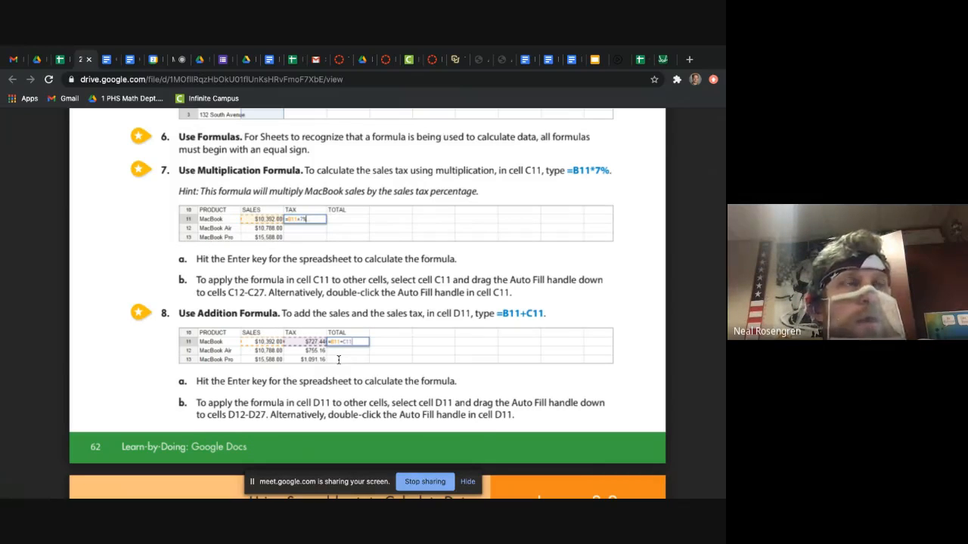
scroll(338, 360, down, 2)
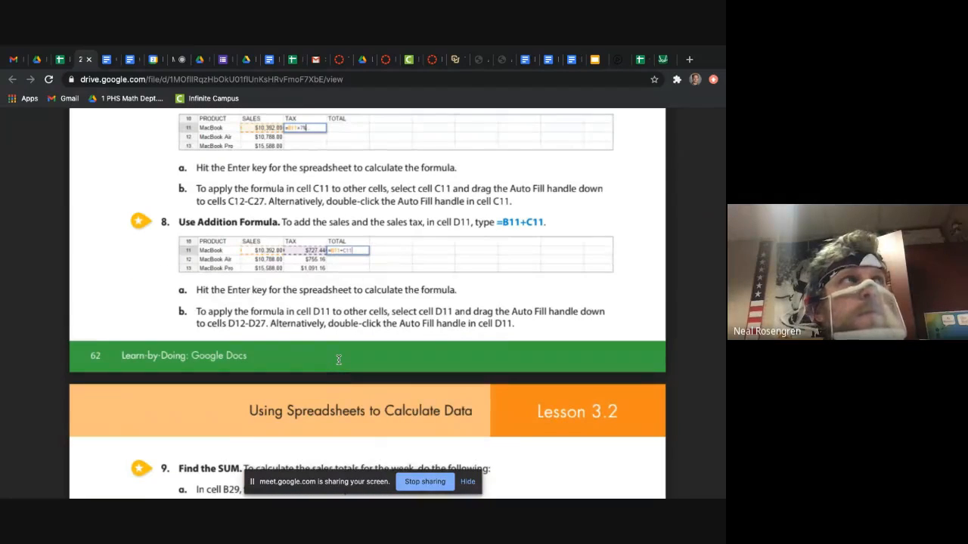
scroll(338, 360, down, 5)
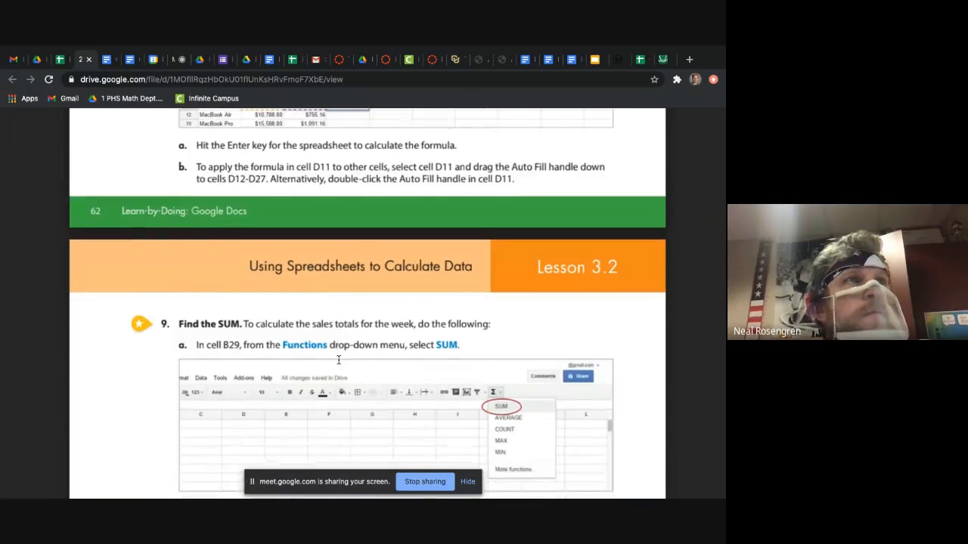
scroll(338, 360, down, 1)
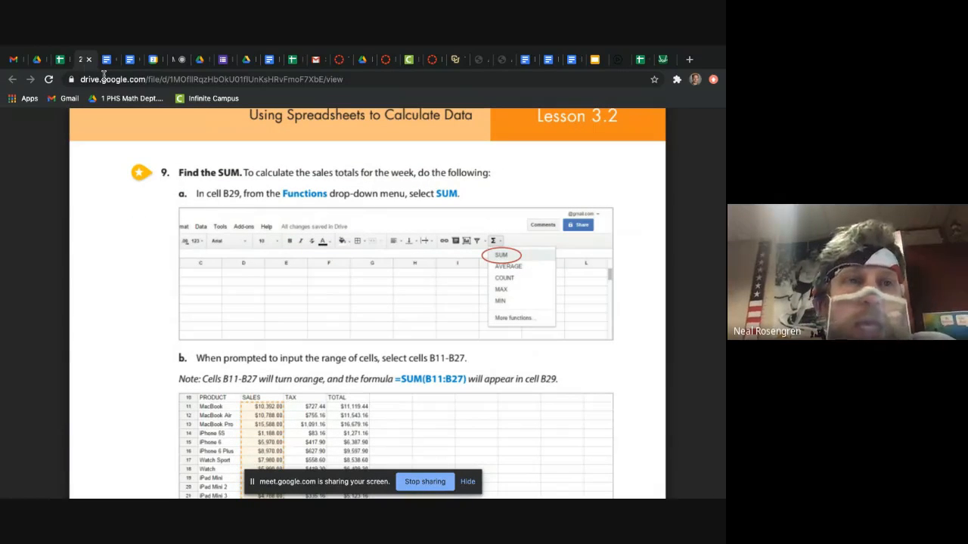
Step: Calculate the weekly sales total in B29 of the Lesson 3.2 spreadsheet using the SUM function, with the formula =SUM(B11:B27)
click(61, 65)
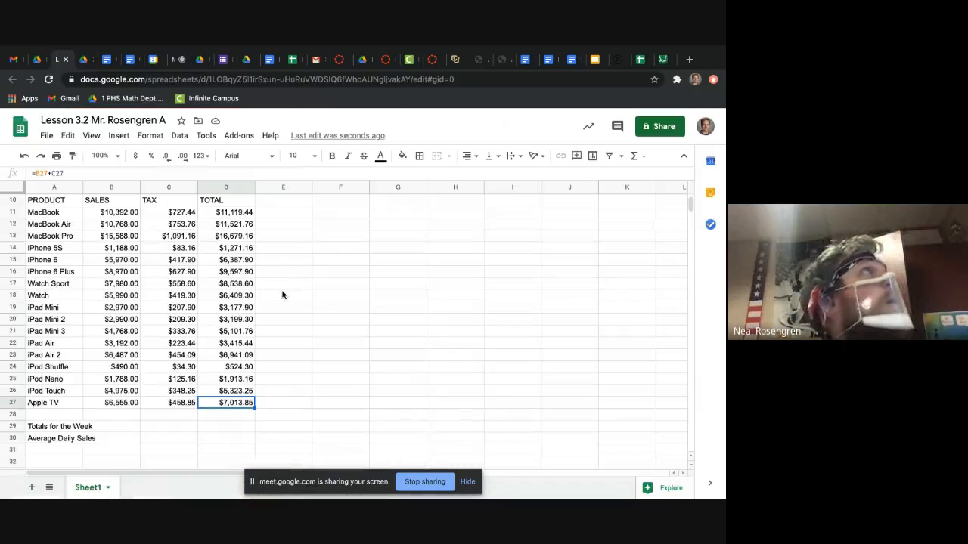
click(129, 428)
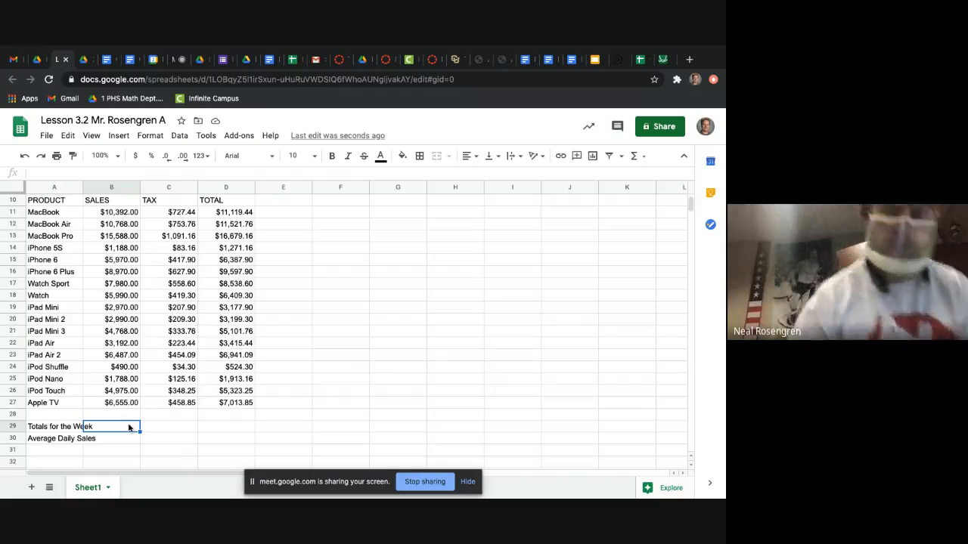
text(=)
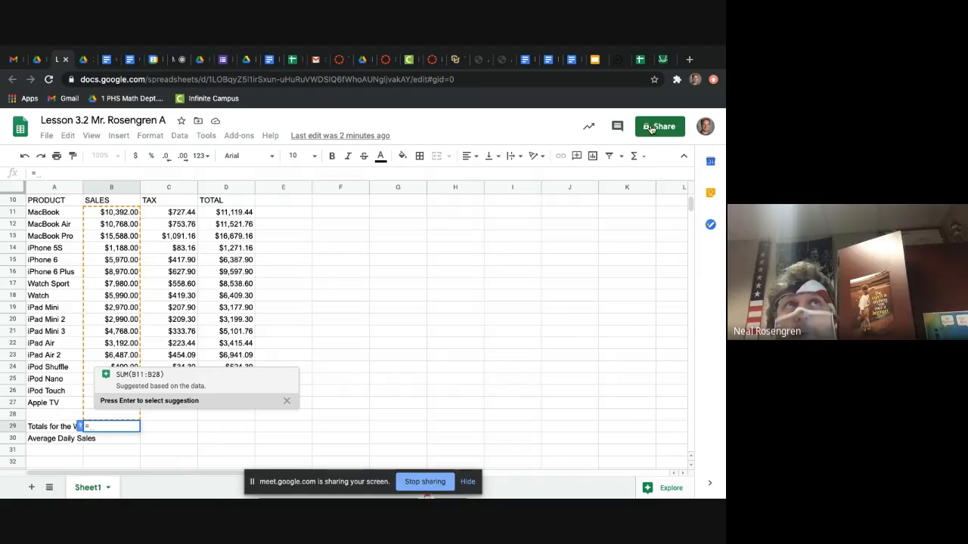
click(635, 156)
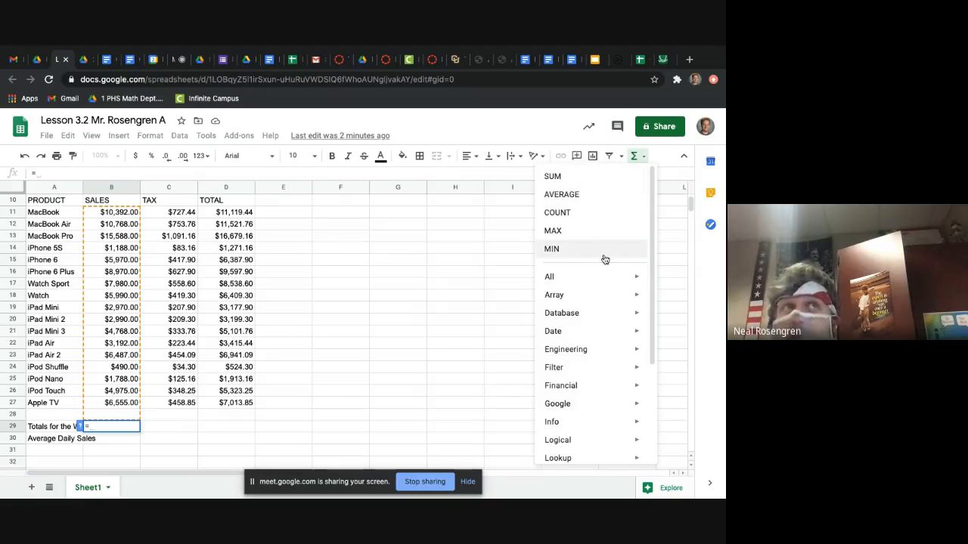
mouse_move(604, 276)
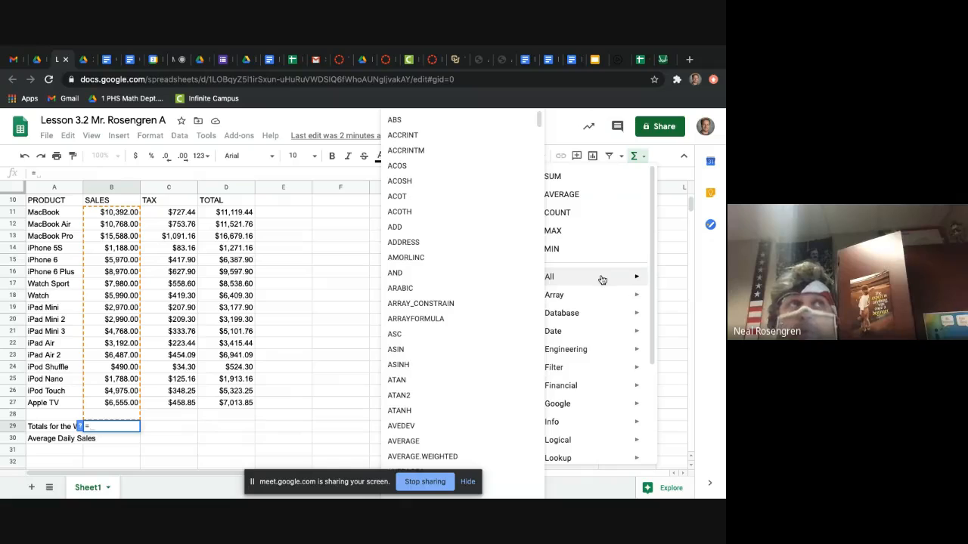
click(591, 173)
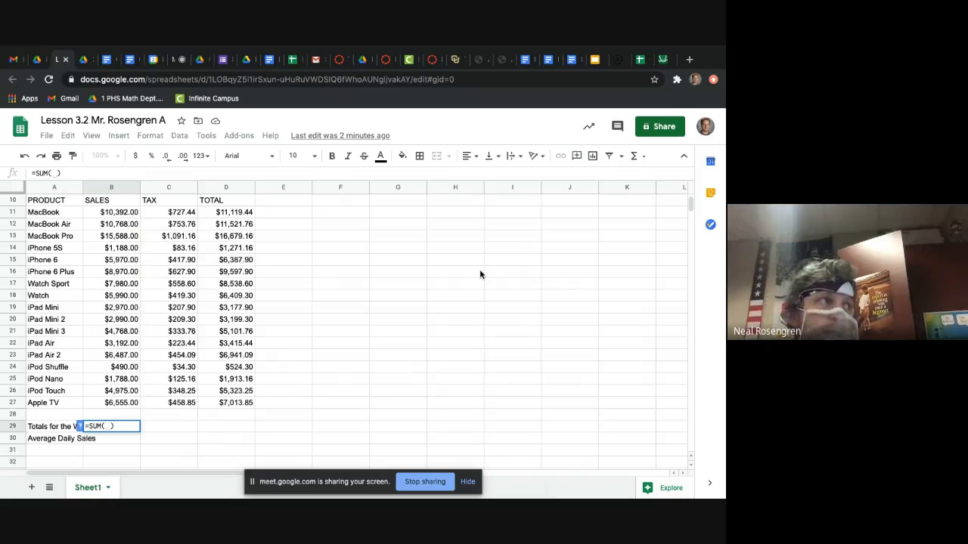
text(B11)
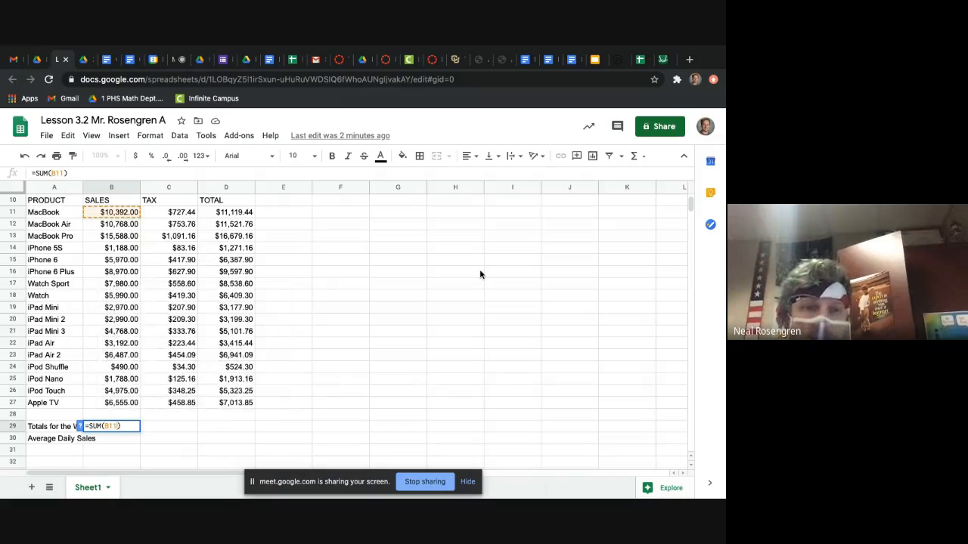
text(:")
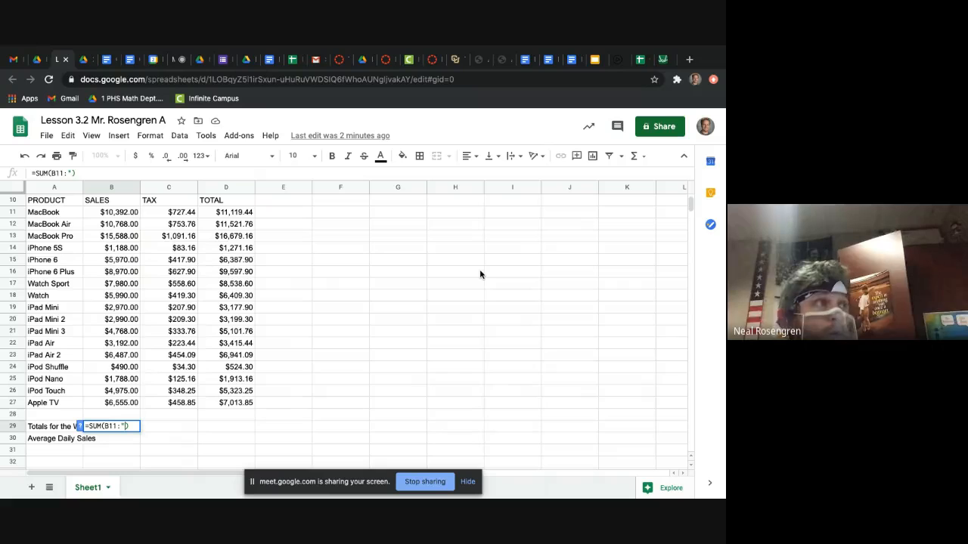
text(B27)
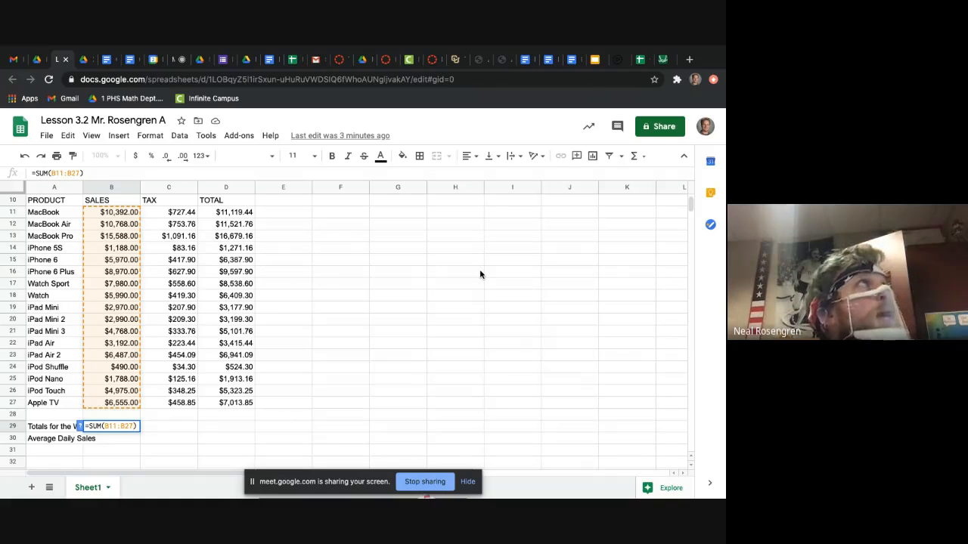
key(Return)
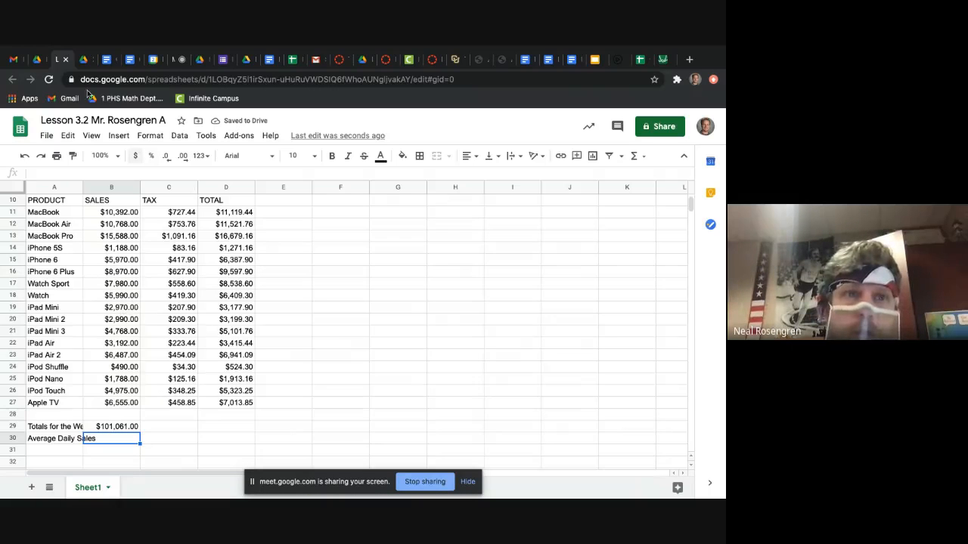
Step: Review the walkthrough's SUM instructions and read its Use Division Formula instruction for average daily sales
click(81, 59)
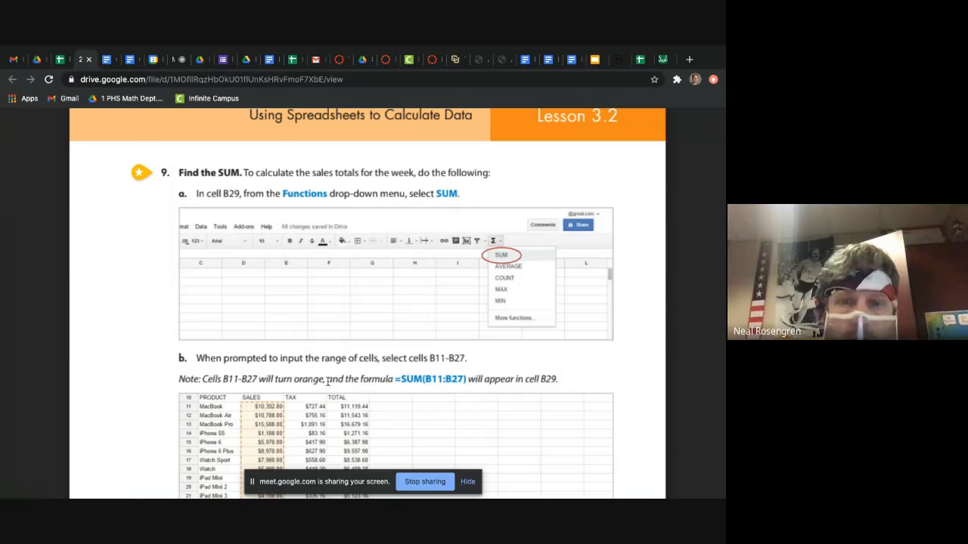
scroll(328, 382, down, 5)
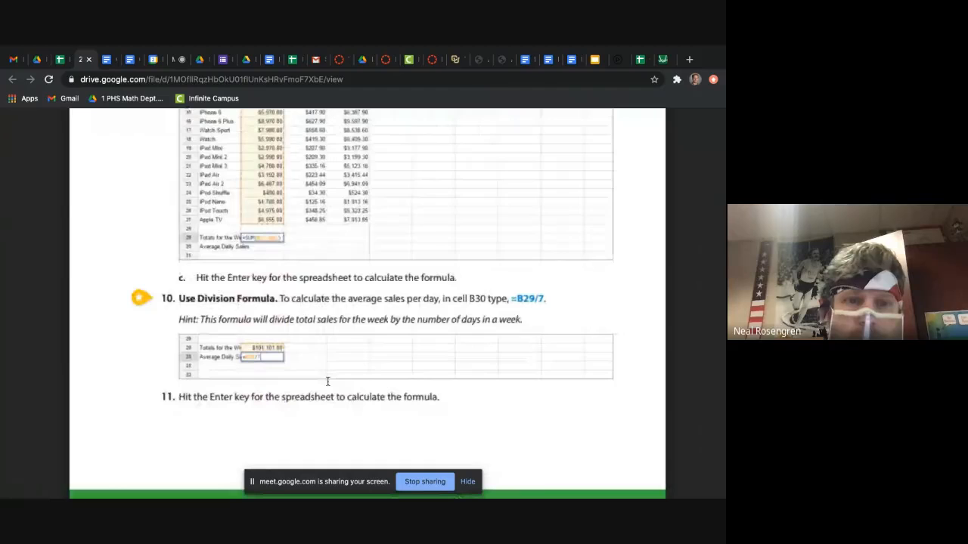
scroll(333, 340, up, 3)
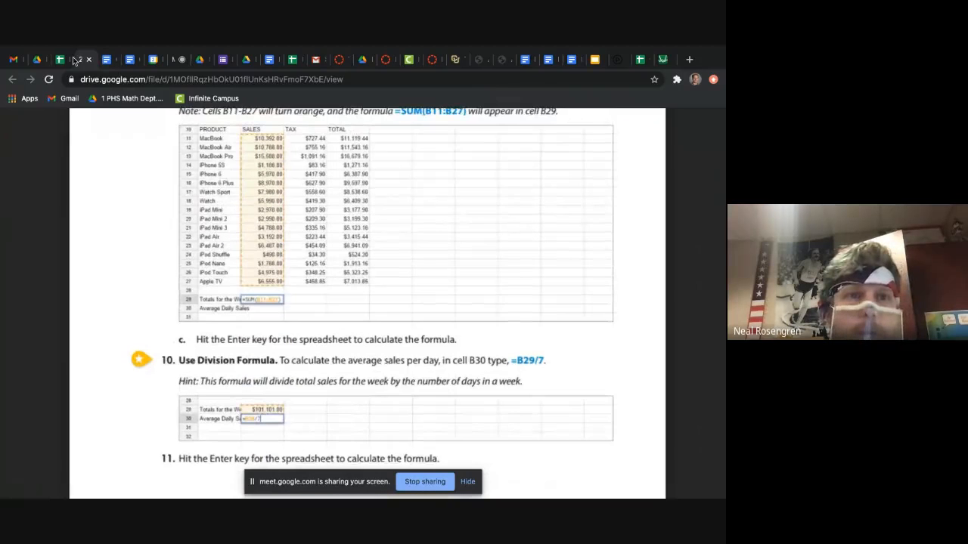
click(64, 59)
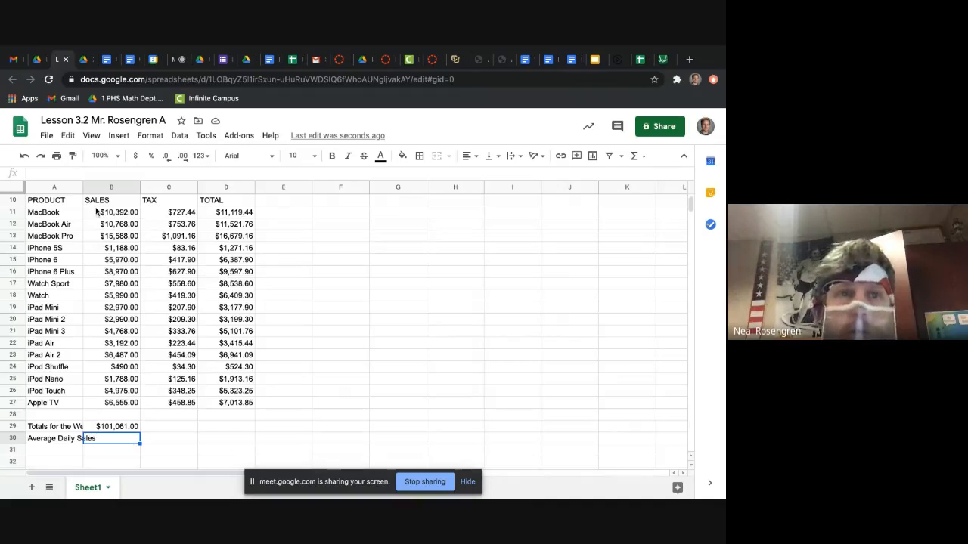
click(83, 59)
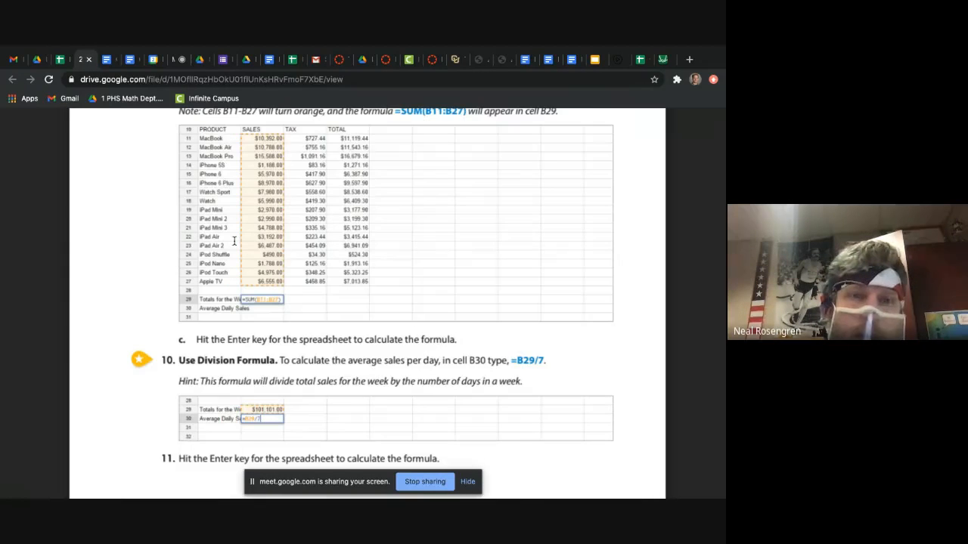
scroll(234, 241, up, 5)
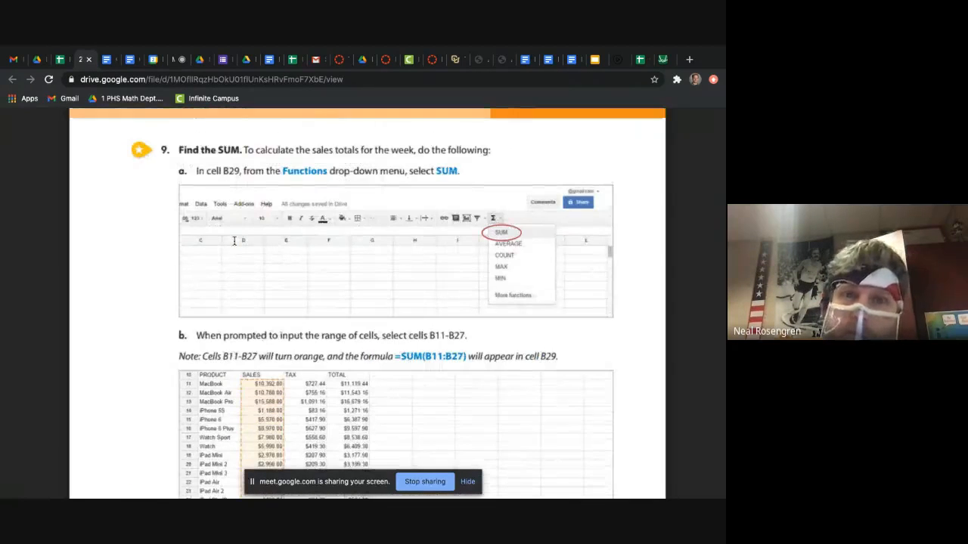
scroll(235, 240, down, 5)
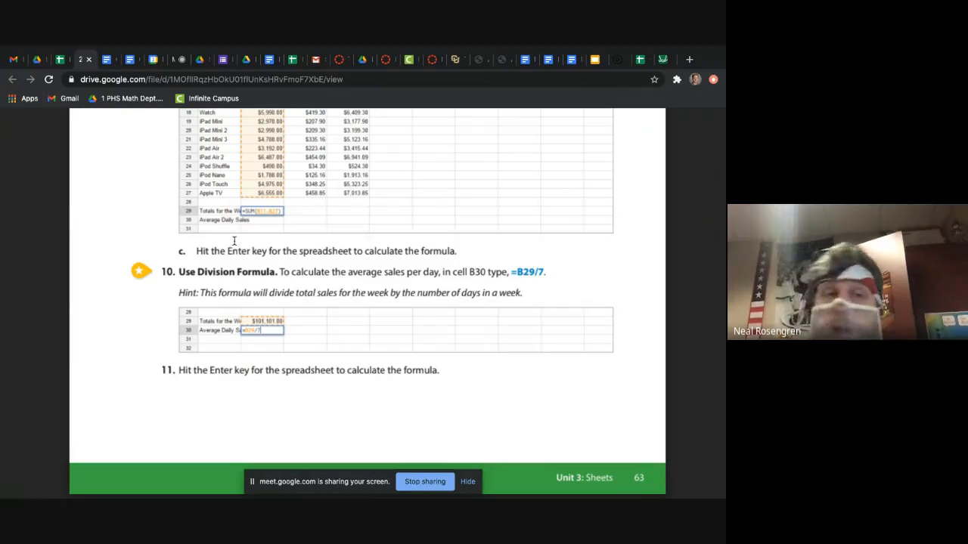
Step: In the Lesson 3.2 spreadsheet, calculate the average daily sales in B30 with the formula =B29/7
click(69, 63)
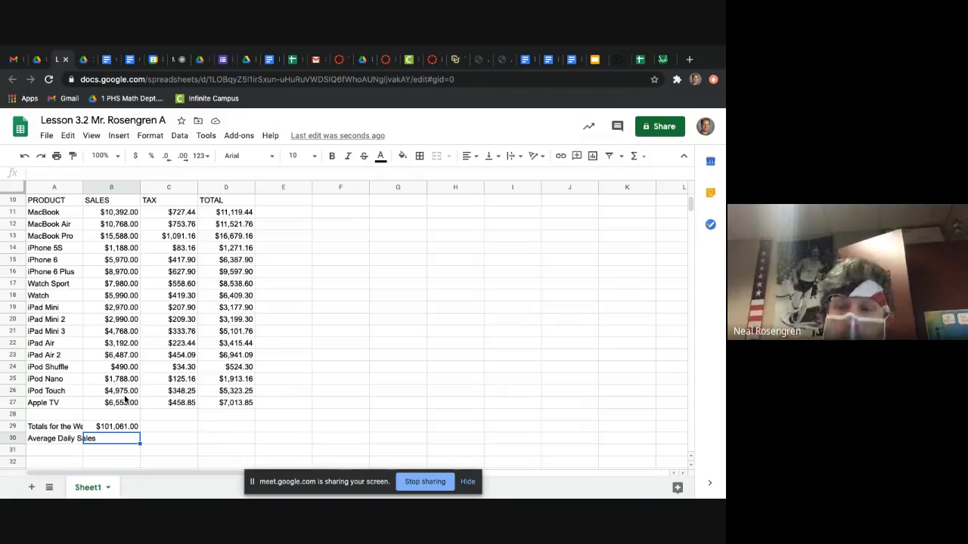
text(=)
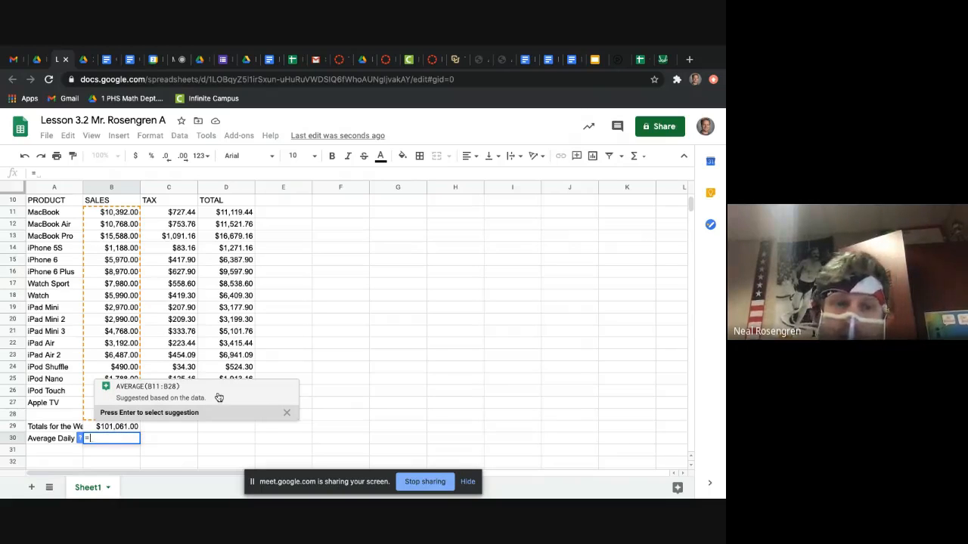
click(287, 412)
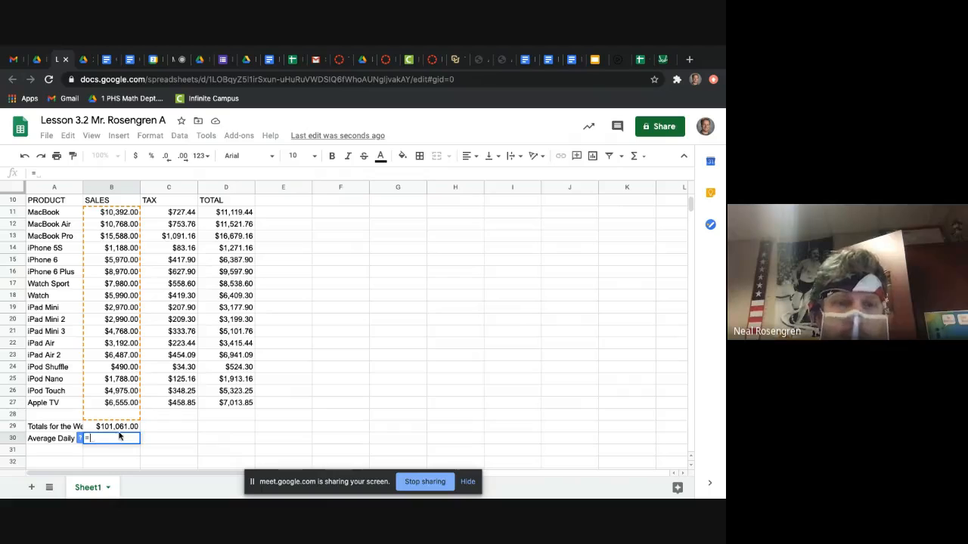
click(119, 430)
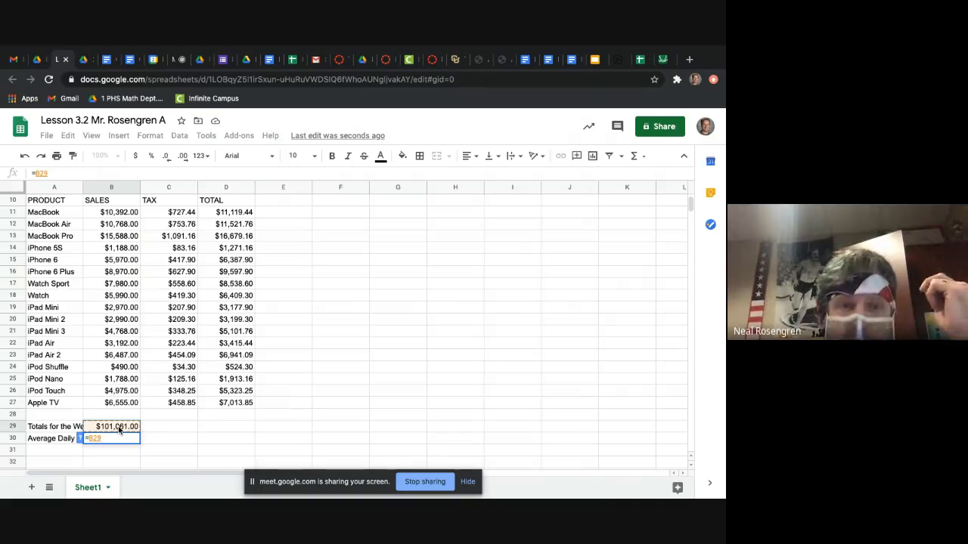
text(/)
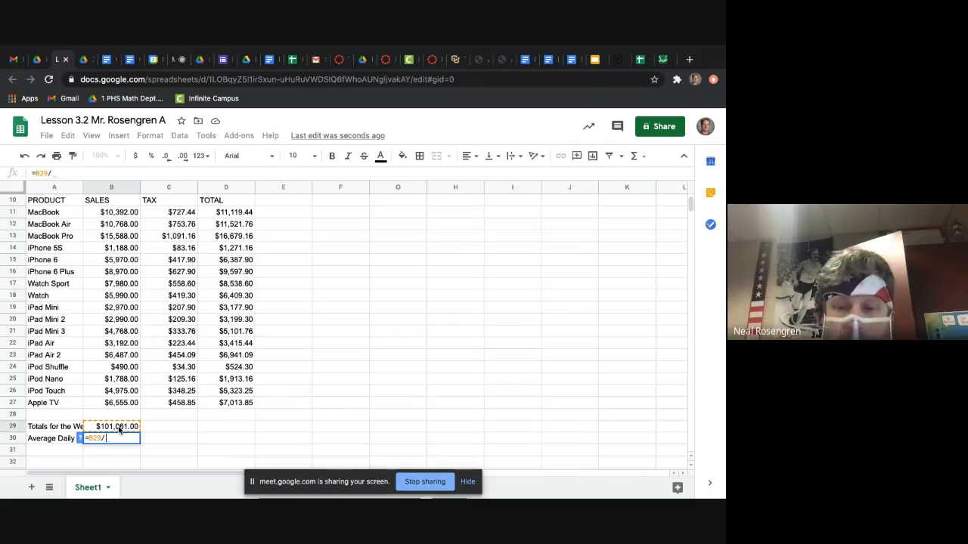
text(7)
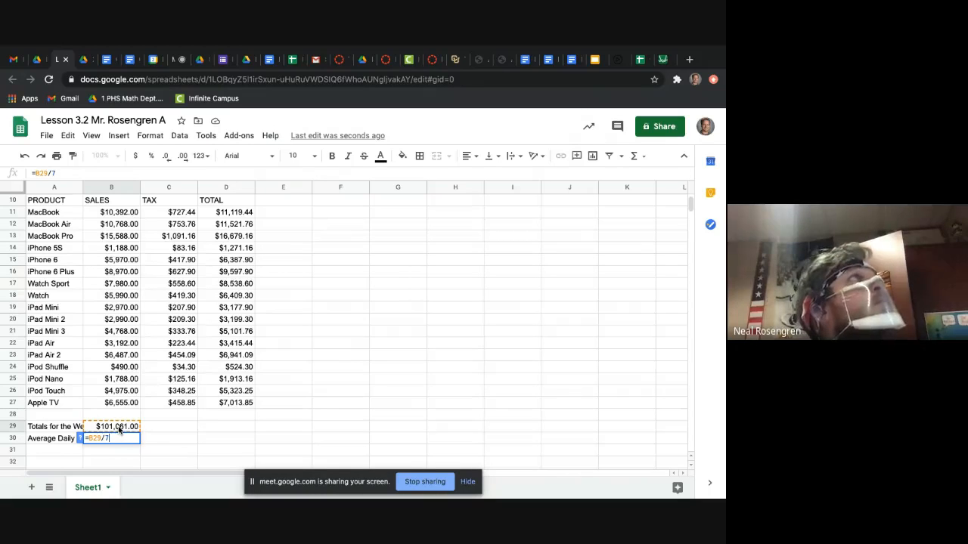
key(Return)
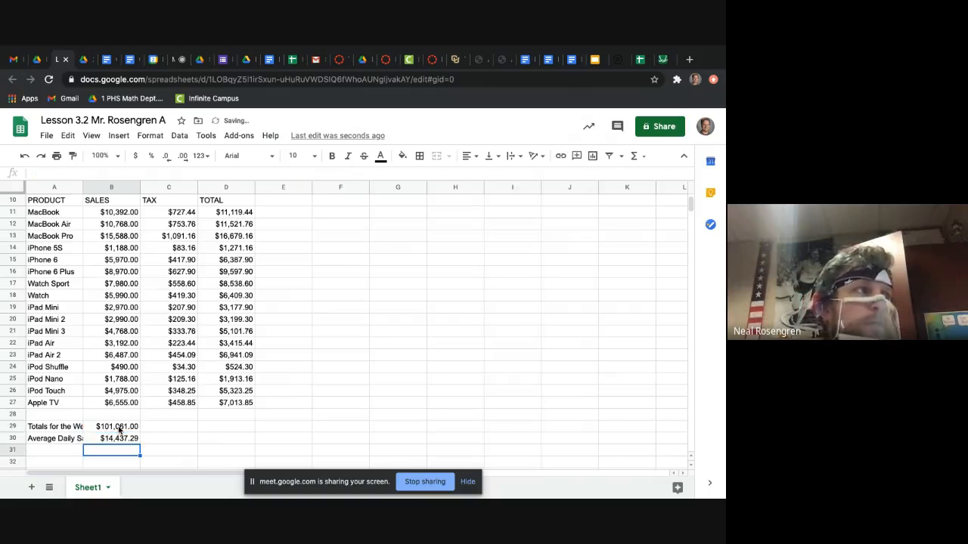
Step: Auto-fit column A to its contents so the Totals for the Week and Average Daily Sales labels fit
click(120, 437)
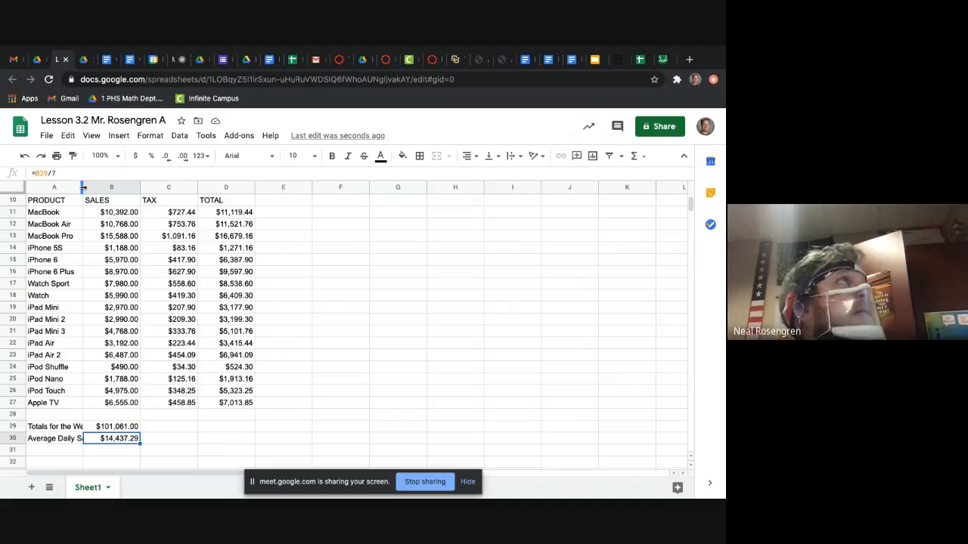
double_click(83, 188)
scroll(97, 401, up, 3)
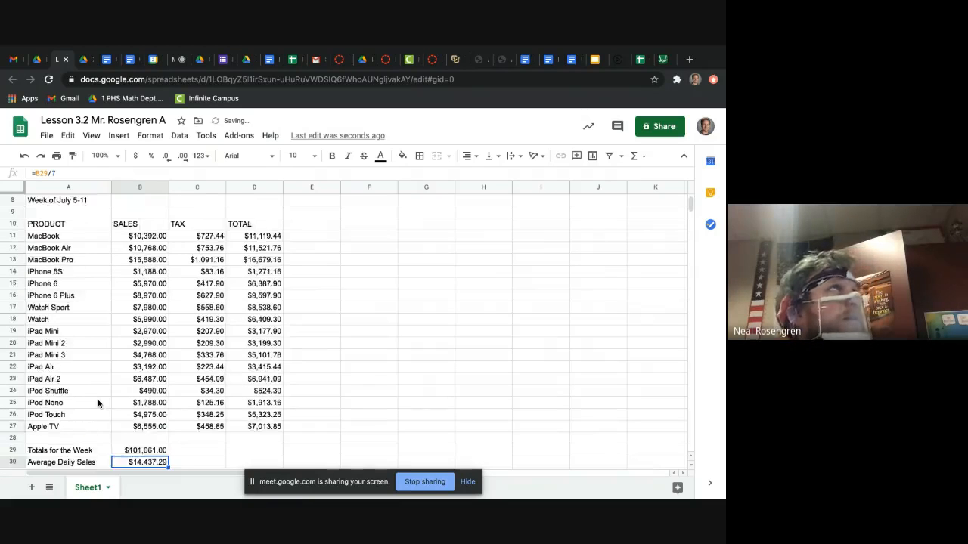
scroll(98, 404, up, 1)
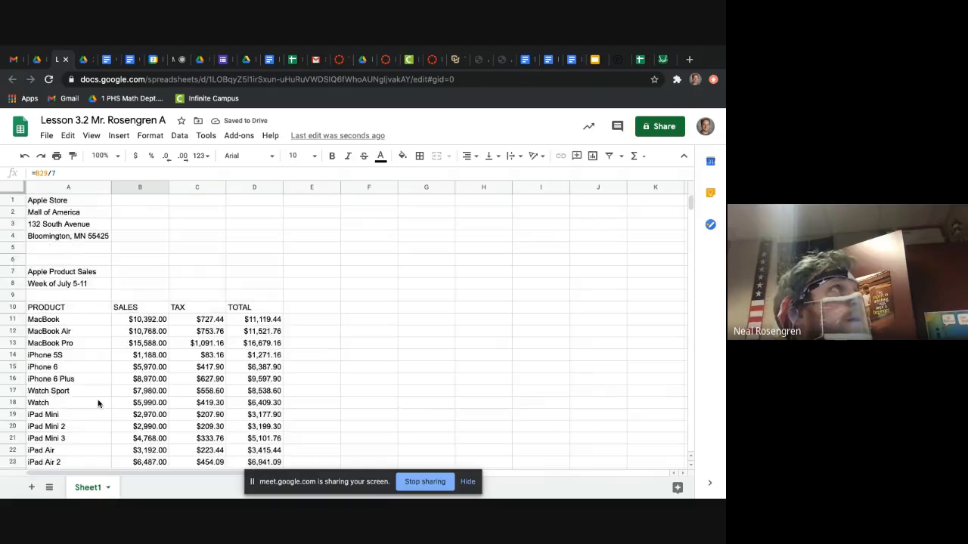
scroll(97, 403, down, 5)
scroll(97, 403, right, 2)
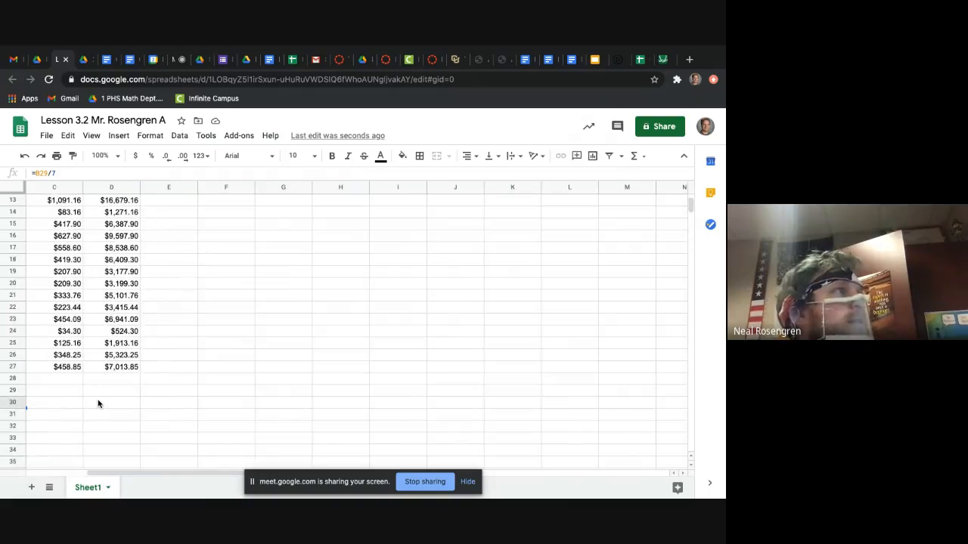
scroll(98, 404, left, 2)
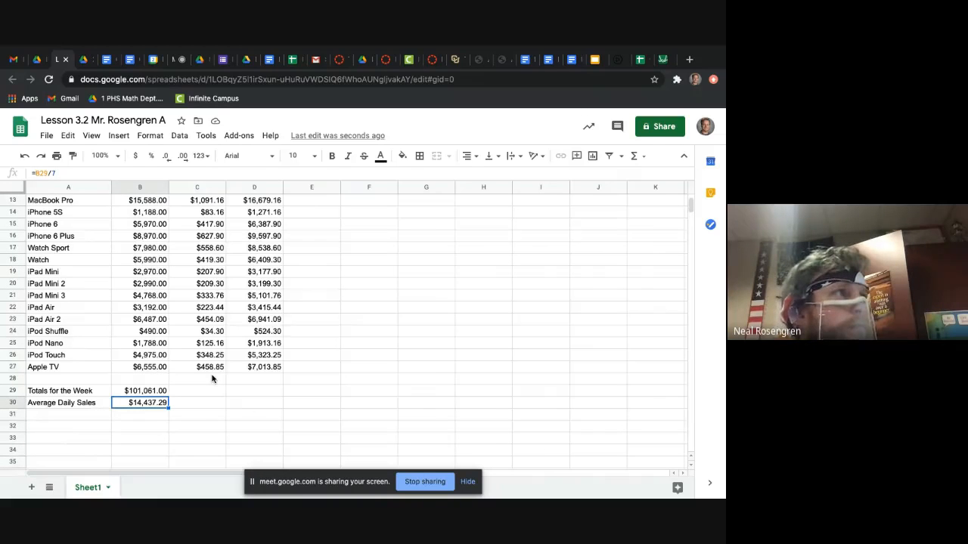
Step: Check the formulas behind the weekly total in B29 and the average daily sales in B30
click(137, 393)
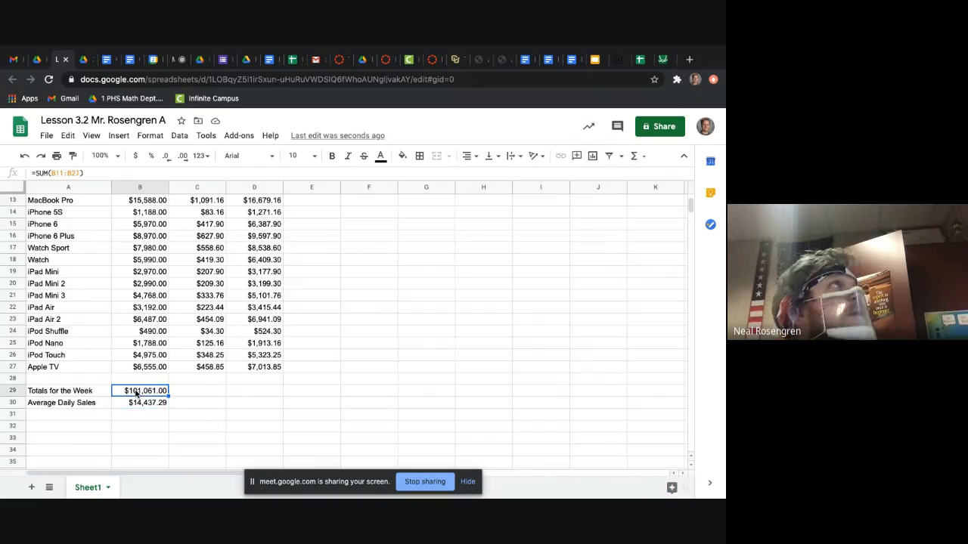
scroll(136, 392, down, 5)
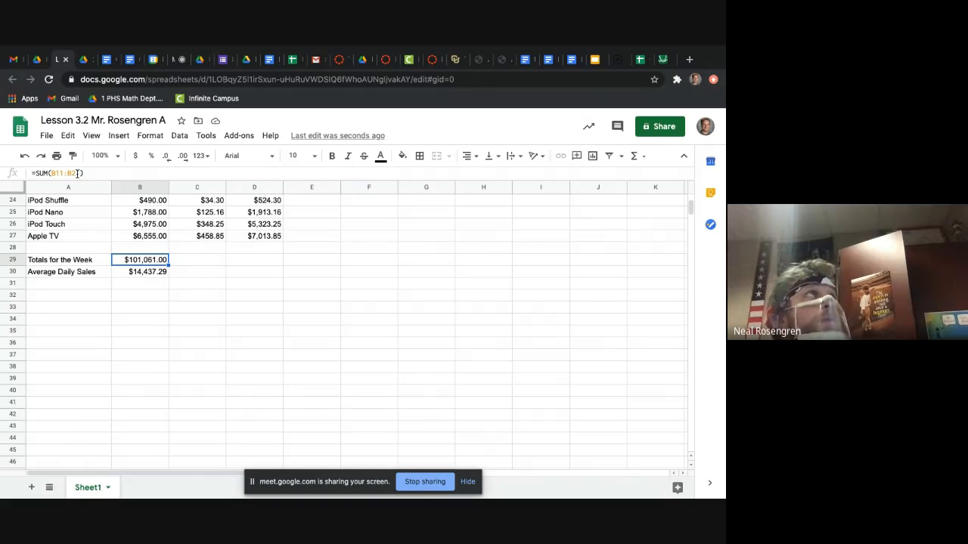
click(154, 276)
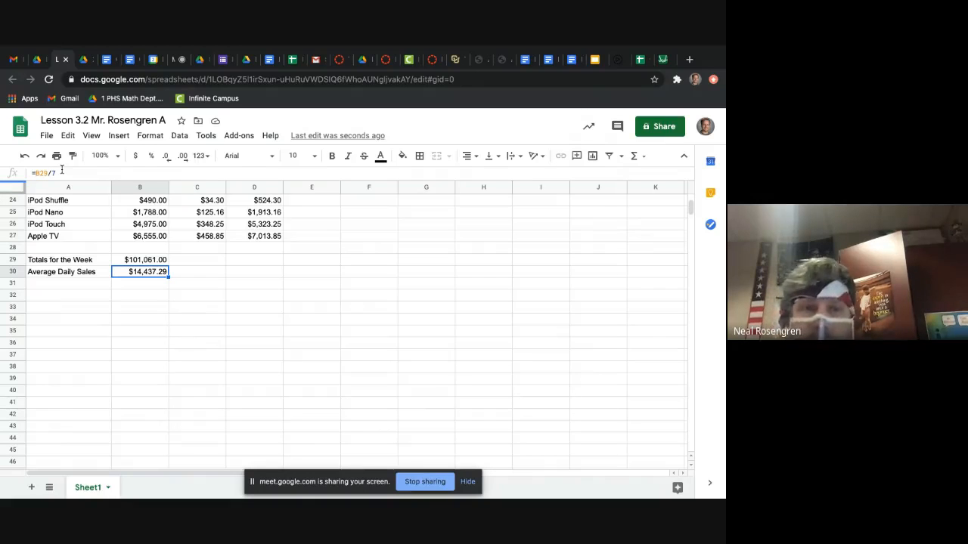
Step: Read the walkthrough's instructions 12 to 16 on resizing column A and aligning and bolding cells
click(81, 60)
scroll(276, 391, up, 1)
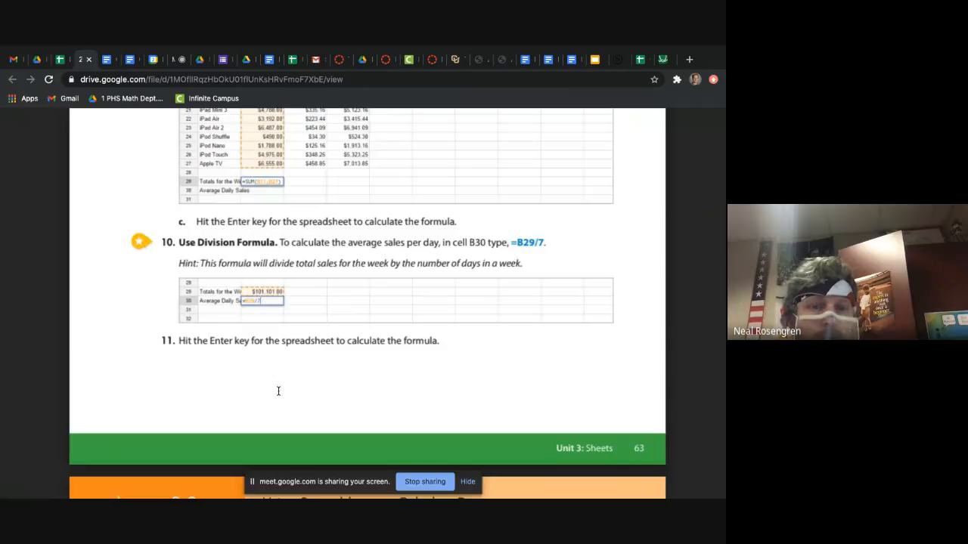
scroll(278, 390, down, 4)
scroll(278, 390, down, 2)
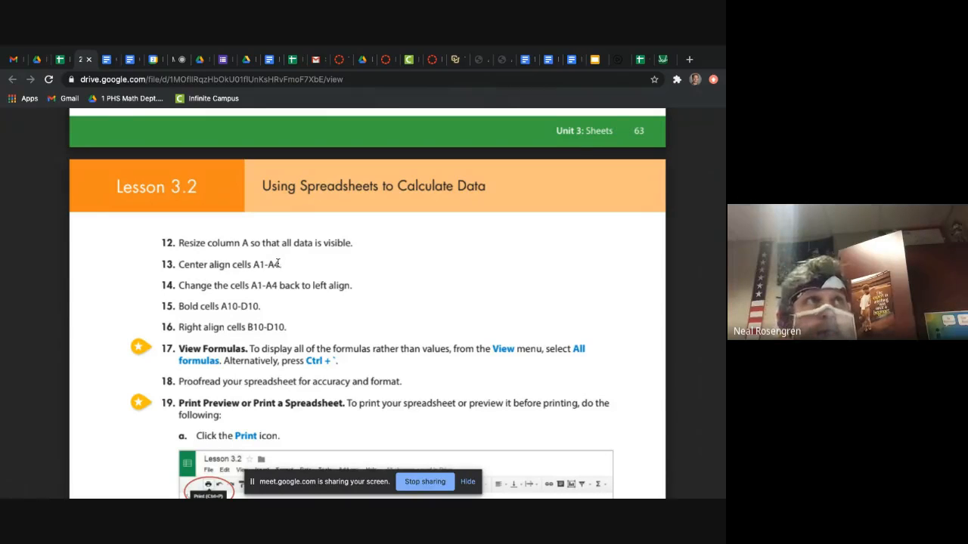
scroll(291, 265, down, 1)
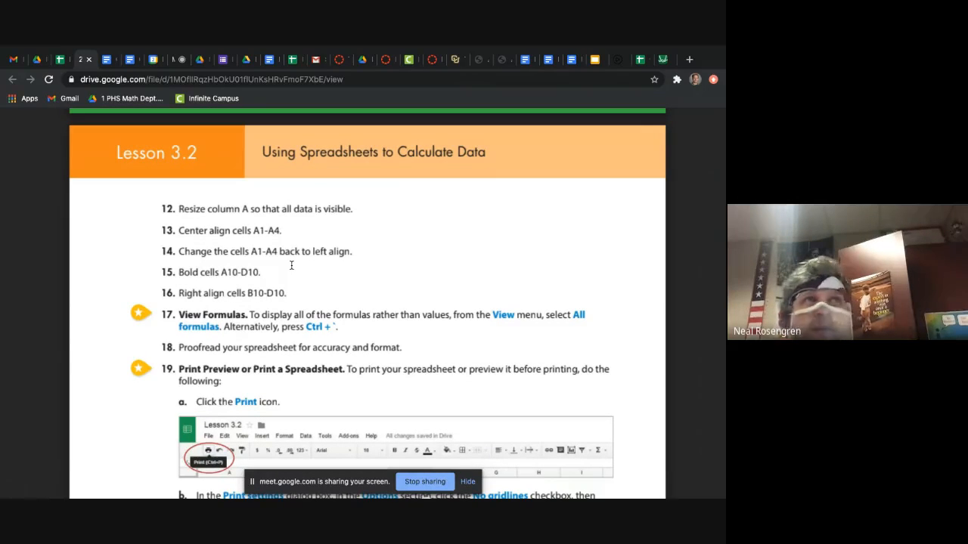
scroll(291, 264, right, 2)
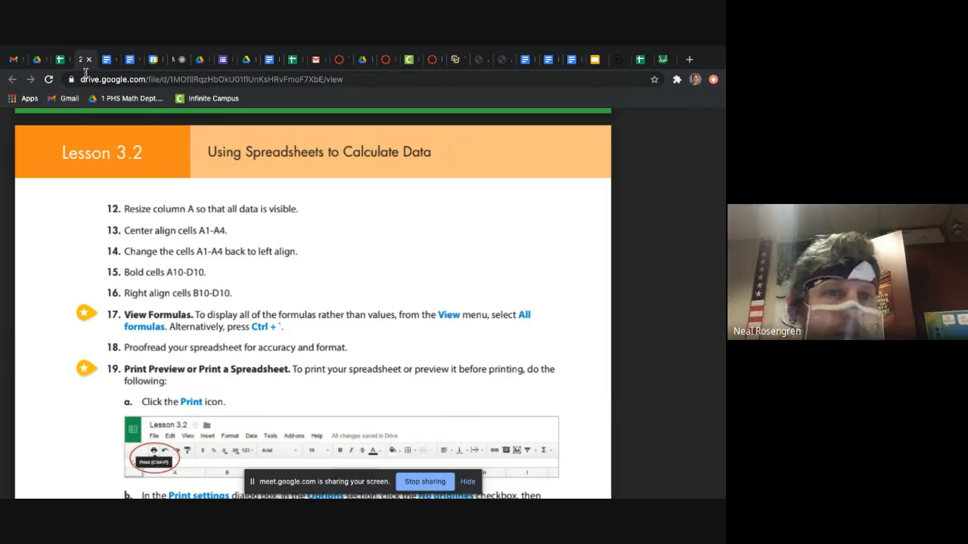
click(63, 60)
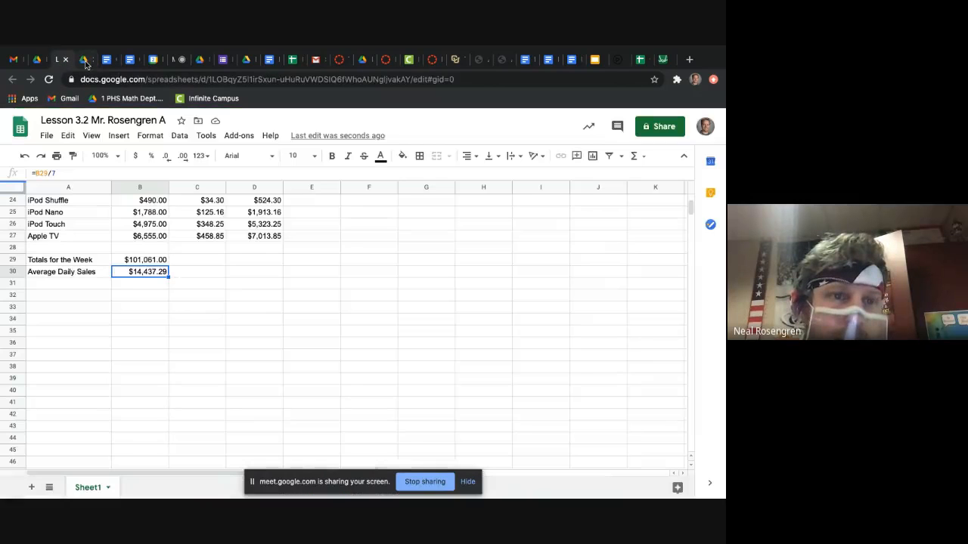
click(70, 63)
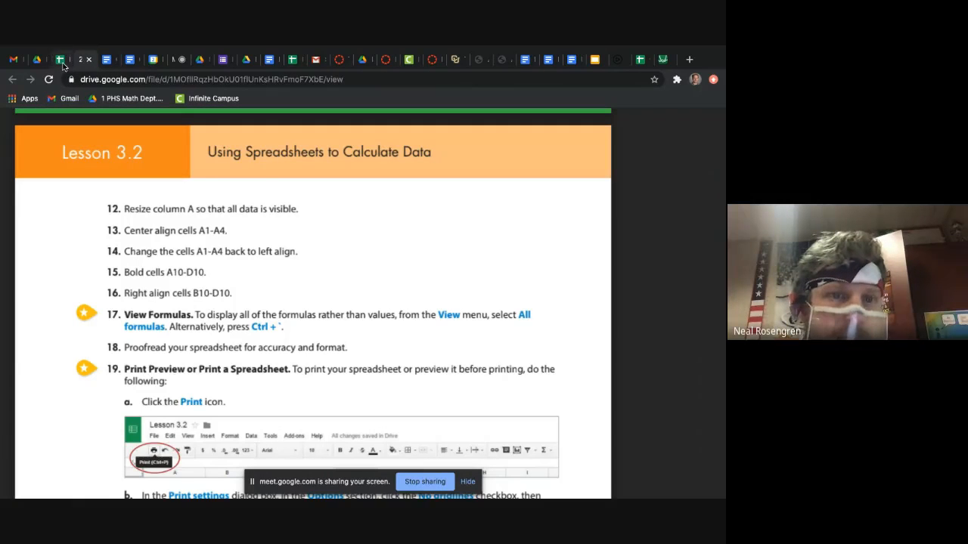
Step: Return to the Lesson 3.2 spreadsheet and center-align the store name and address in cells A1:A4
click(61, 60)
scroll(260, 420, up, 10)
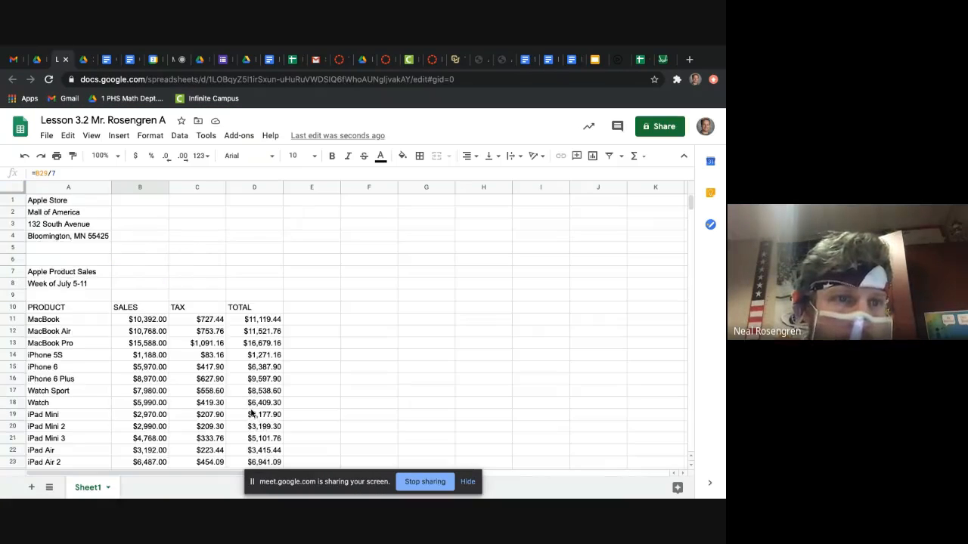
click(85, 201)
shift+click(85, 237)
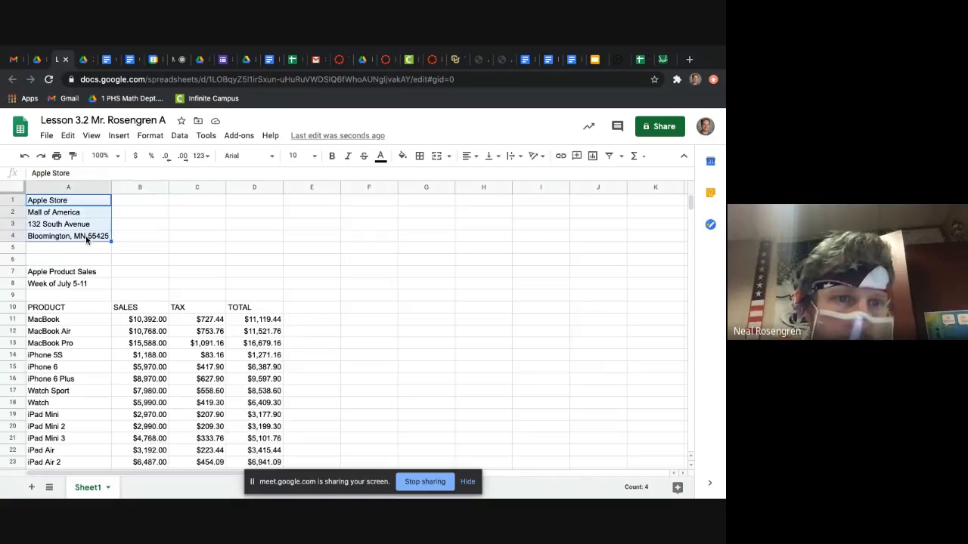
click(469, 156)
click(483, 176)
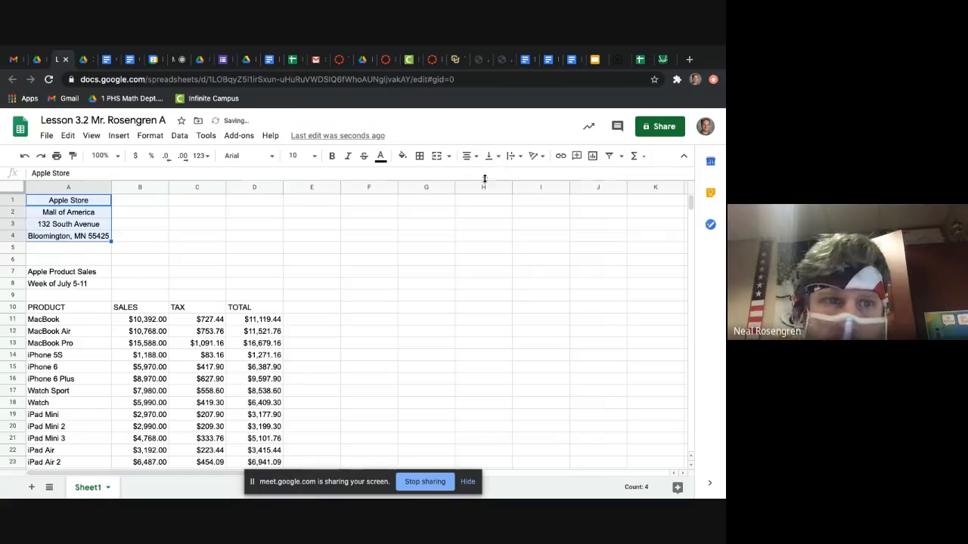
Step: Check the walkthrough's next instruction and change cells A1:A4 in the spreadsheet back to left alignment
click(76, 61)
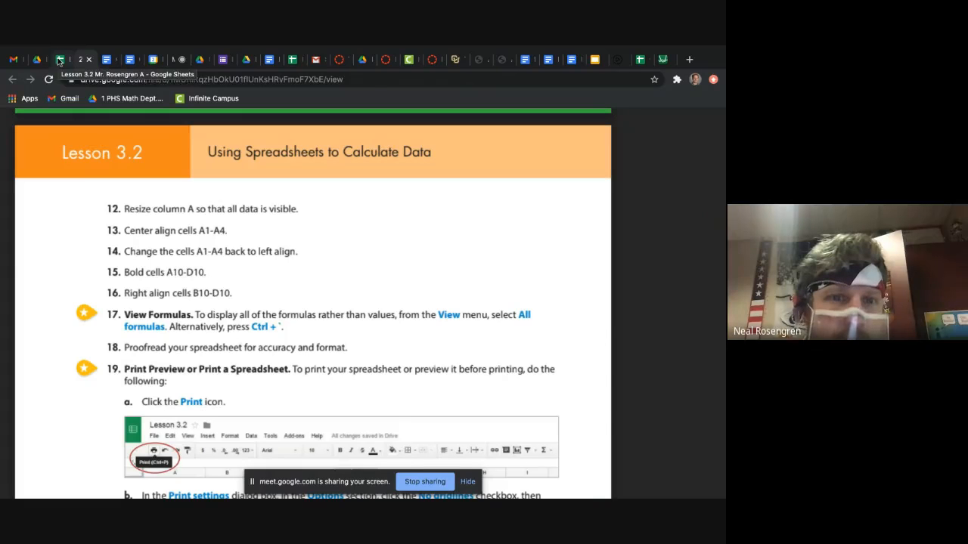
click(59, 59)
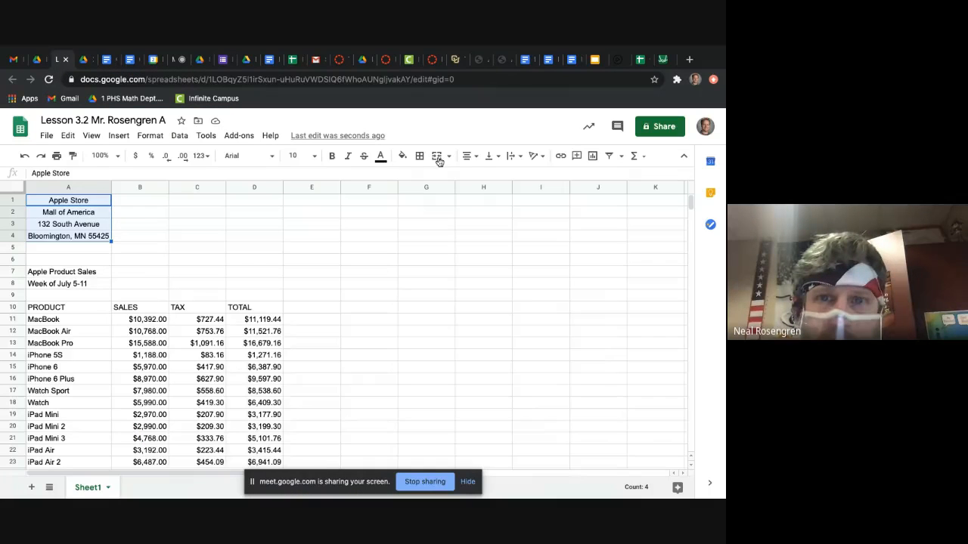
click(469, 156)
click(469, 175)
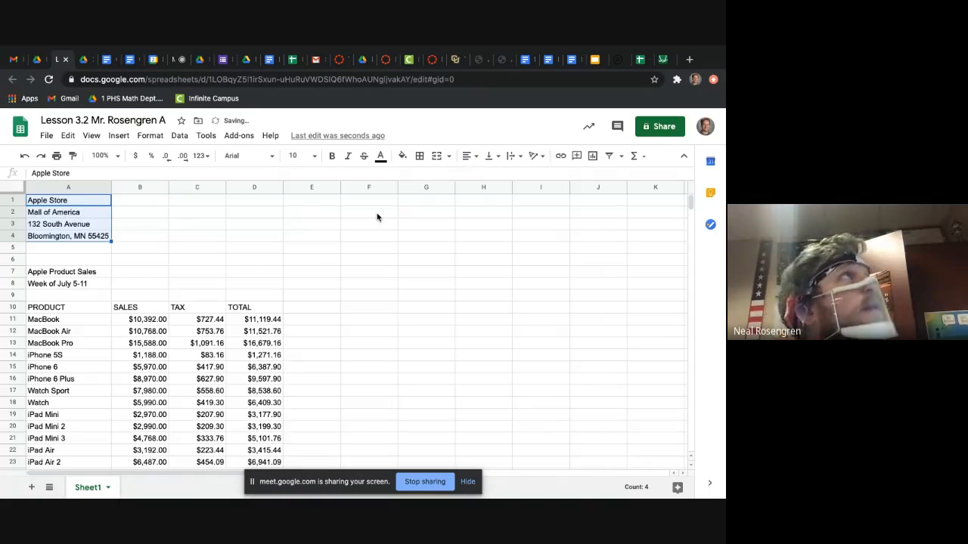
Step: Consult the walkthrough, and make the PRODUCT, SALES, TAX and TOTAL headings in A10:D10 bold
click(86, 62)
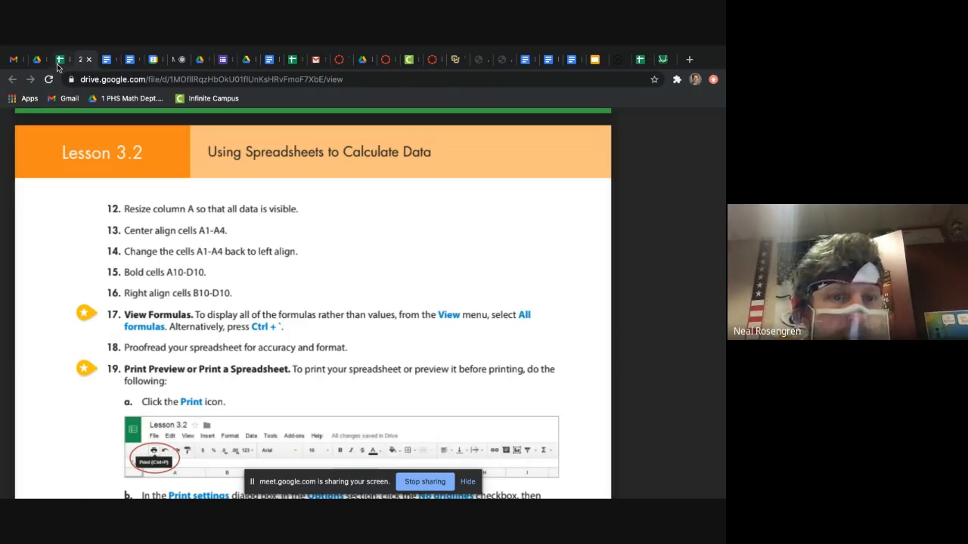
click(58, 60)
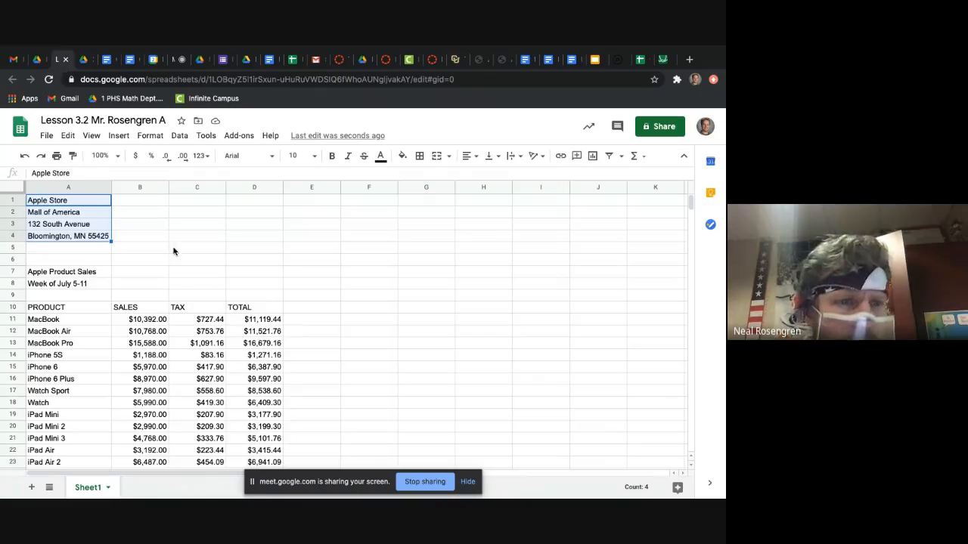
click(196, 248)
drag(65, 307, 262, 302)
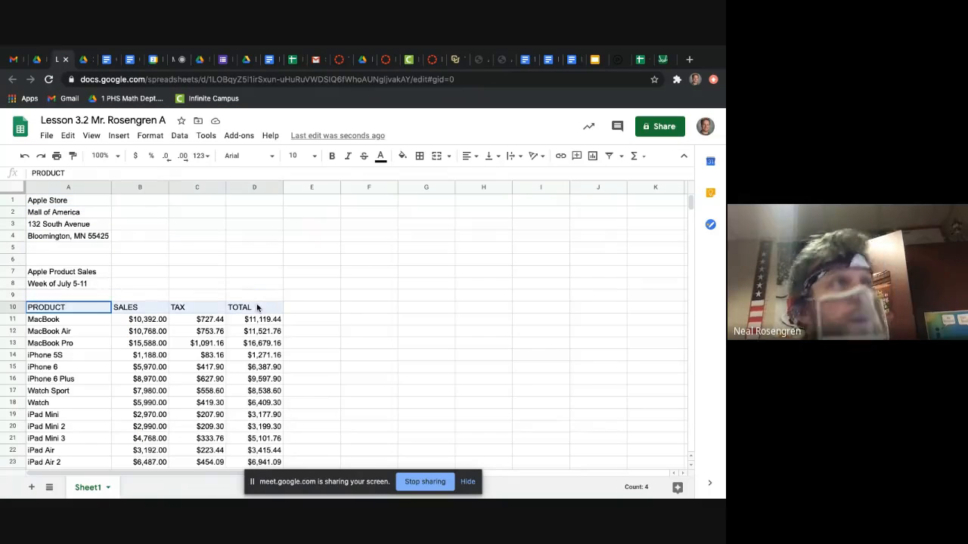
click(330, 156)
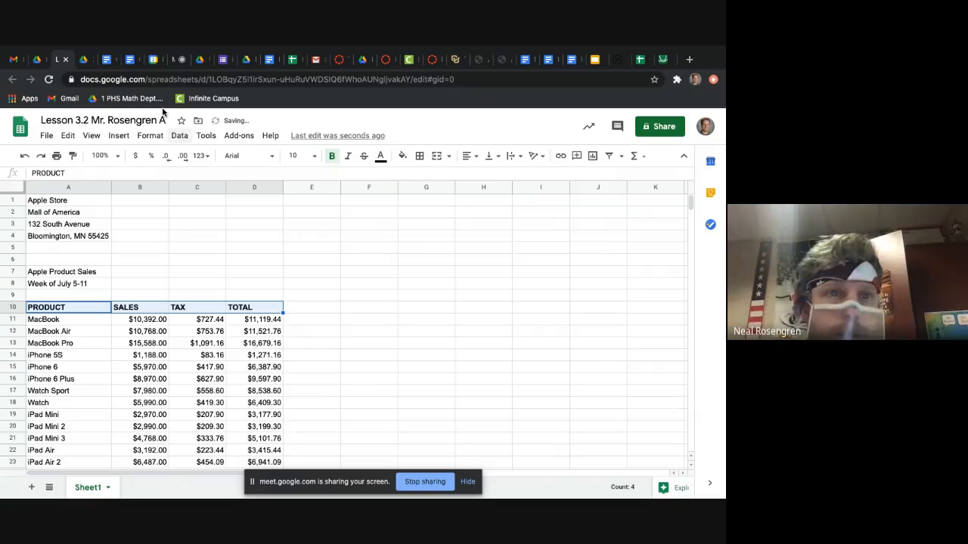
Step: Check the walkthrough's instruction 16 and right-align the SALES, TAX and TOTAL headings in B10:D10 of the spreadsheet
click(83, 60)
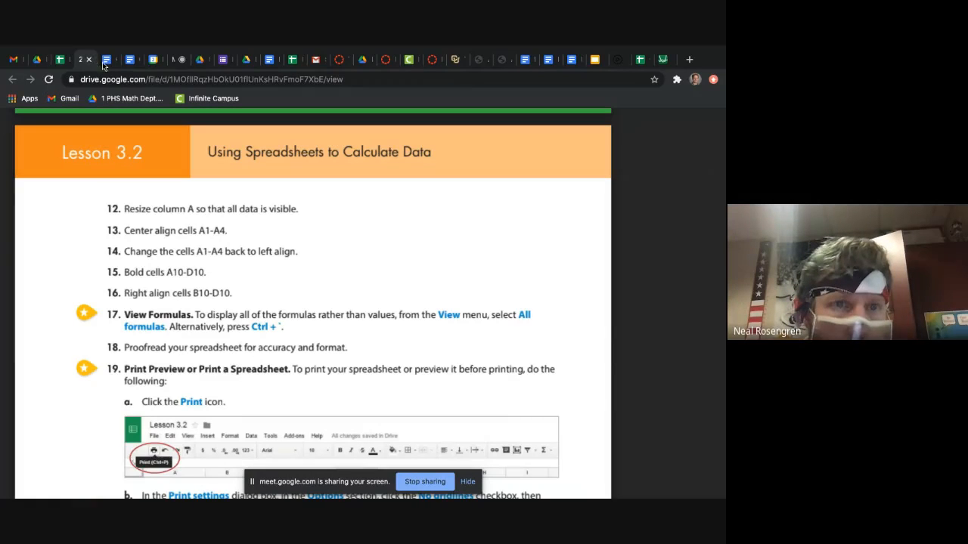
click(63, 60)
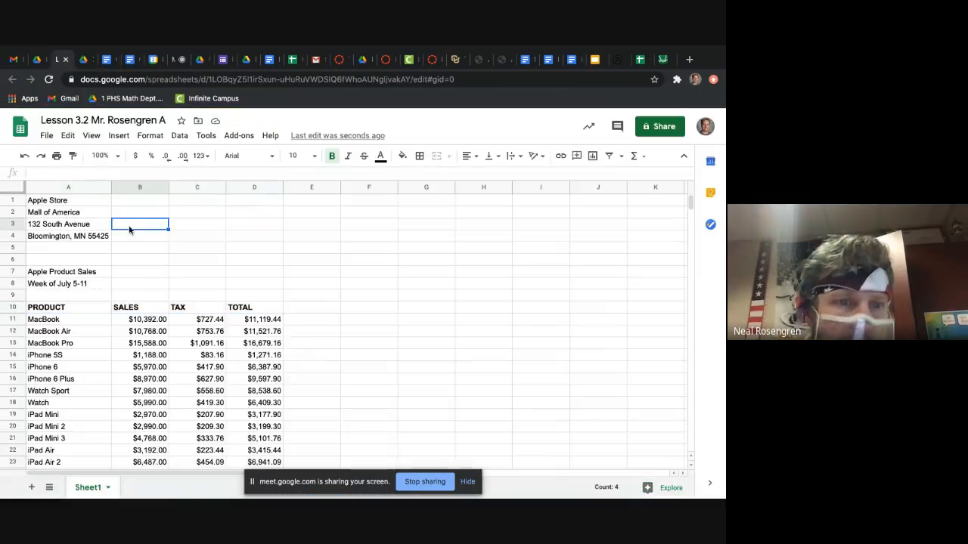
drag(141, 307, 231, 307)
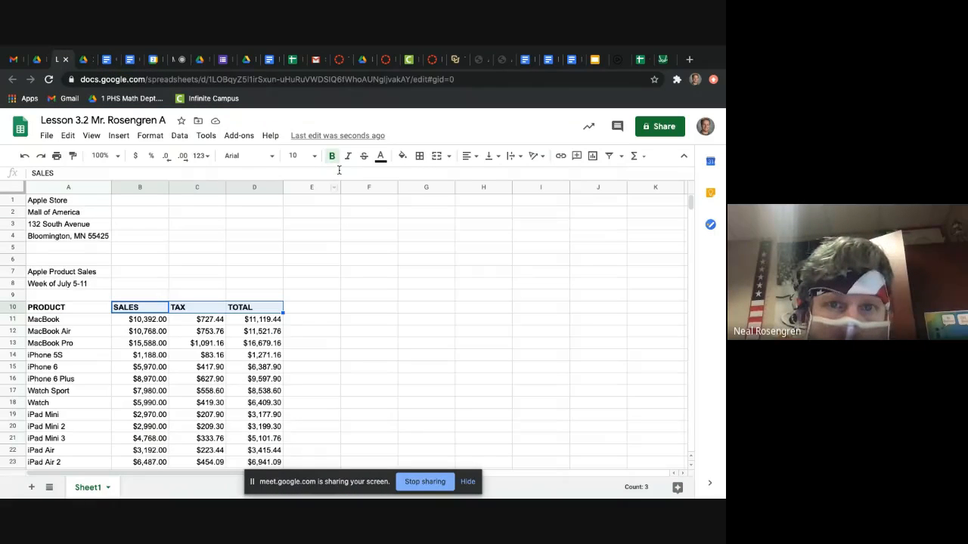
click(465, 156)
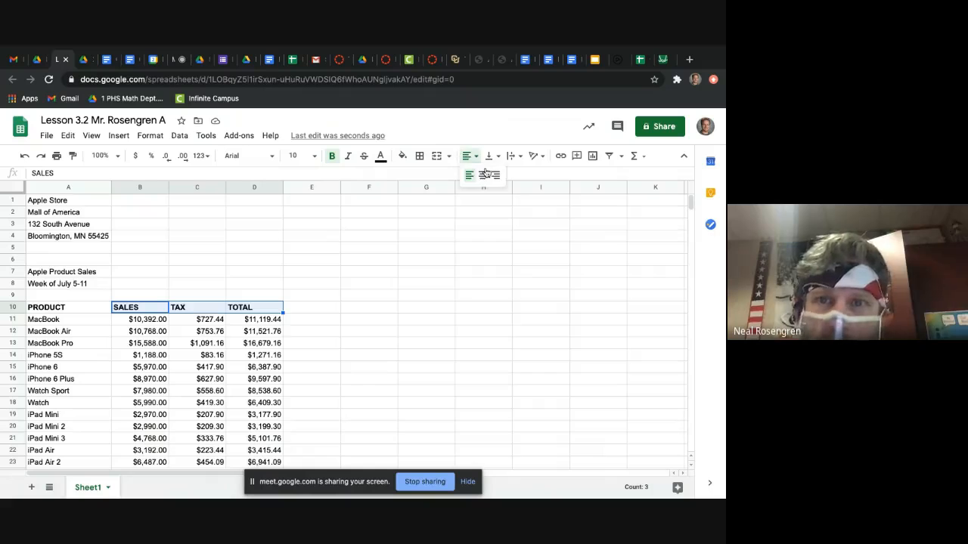
click(496, 177)
click(298, 307)
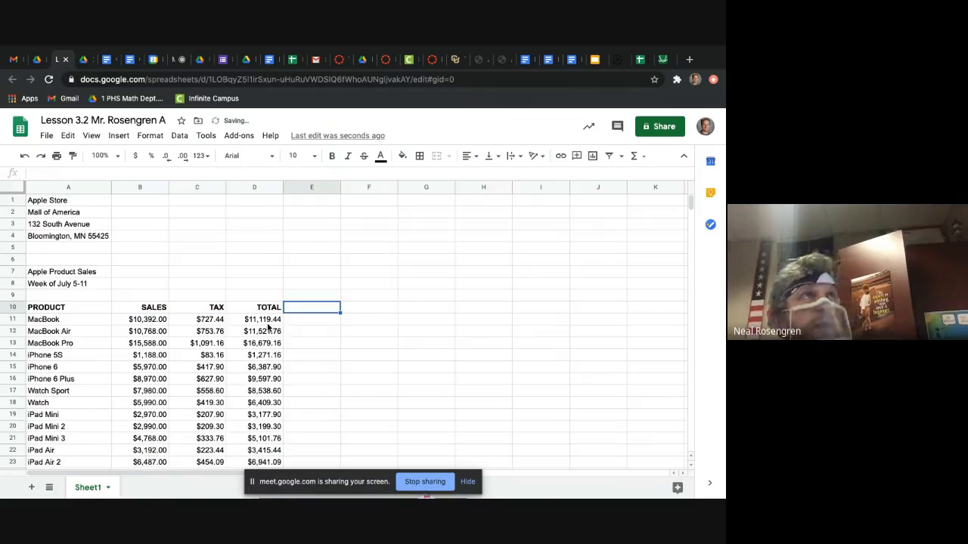
Step: Look over the sales table, comparing the B10:D10 heading alignment with the product names and the dollar amounts beneath
scroll(268, 325, down, 2)
scroll(268, 326, right, 1)
scroll(222, 295, left, 1)
scroll(222, 295, down, 2)
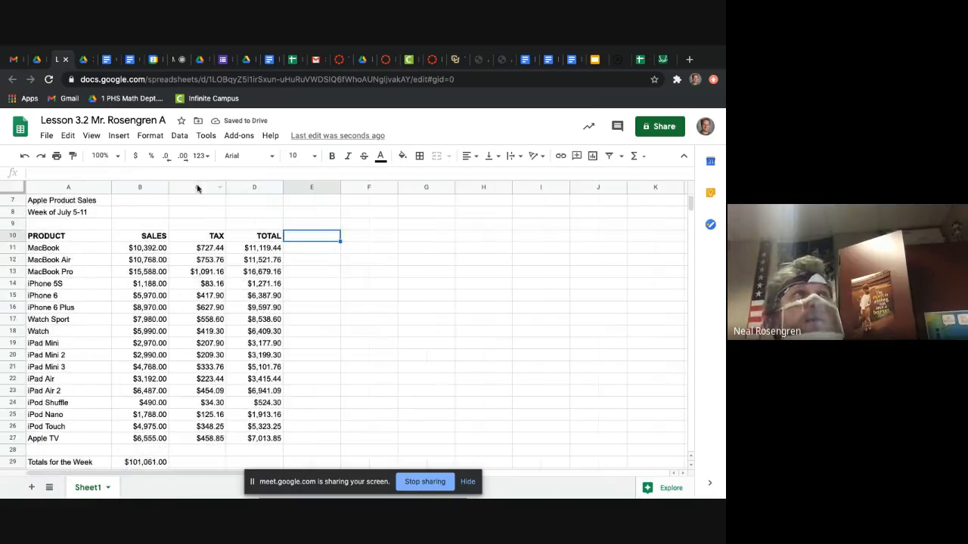
drag(143, 236, 268, 236)
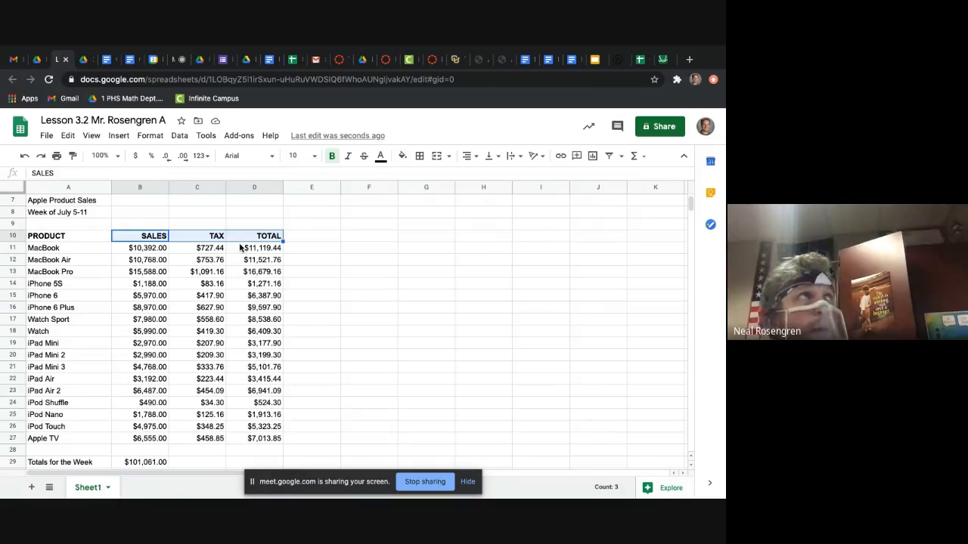
drag(66, 236, 87, 448)
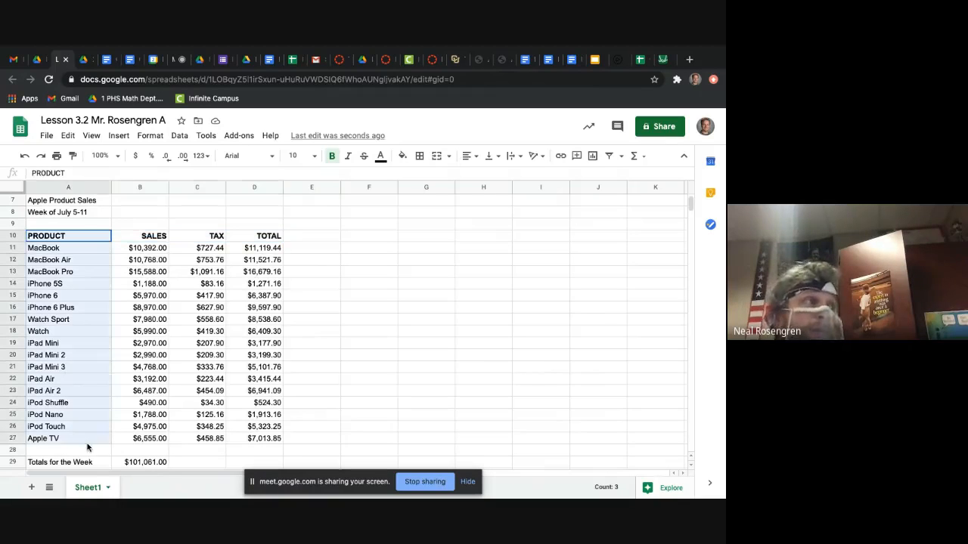
click(87, 420)
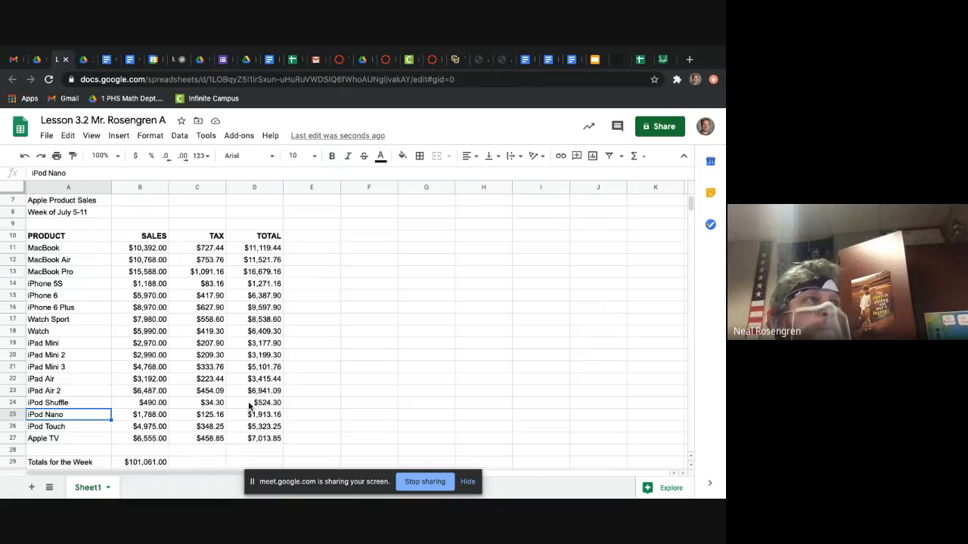
scroll(250, 406, down, 1)
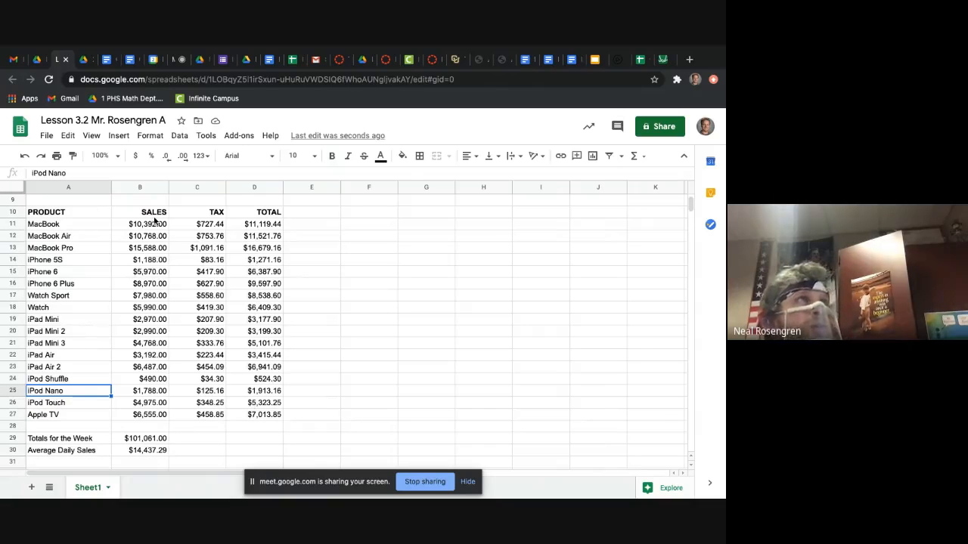
drag(155, 224, 156, 256)
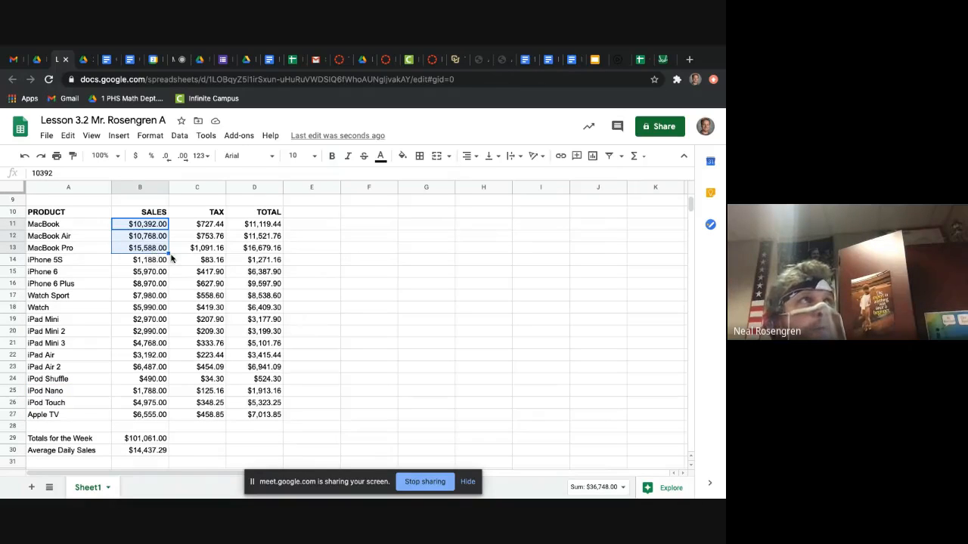
click(162, 250)
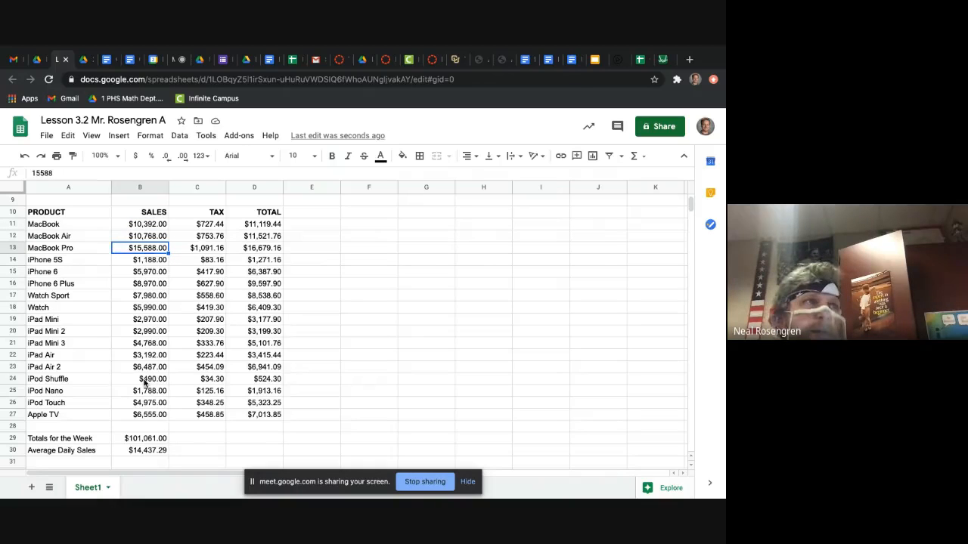
drag(144, 383, 278, 386)
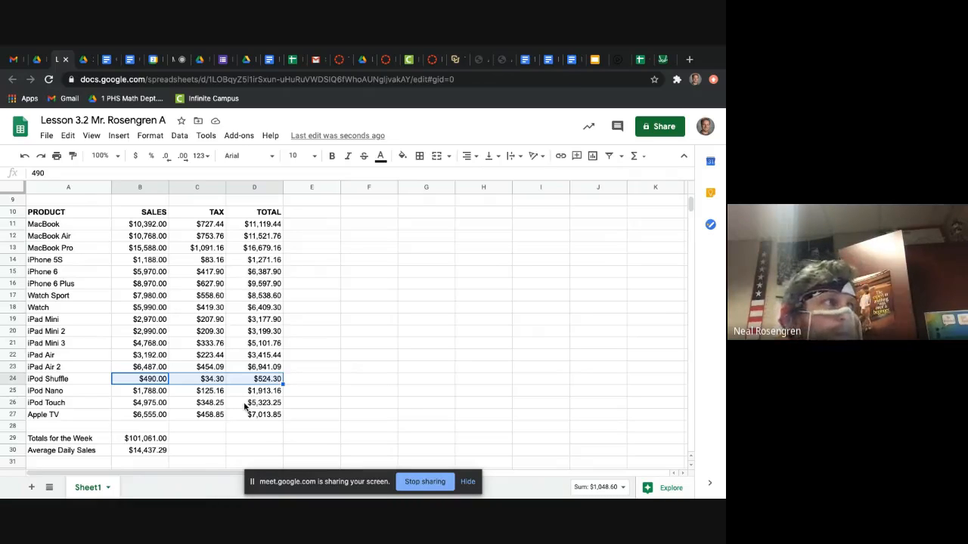
click(245, 405)
scroll(245, 405, down, 1)
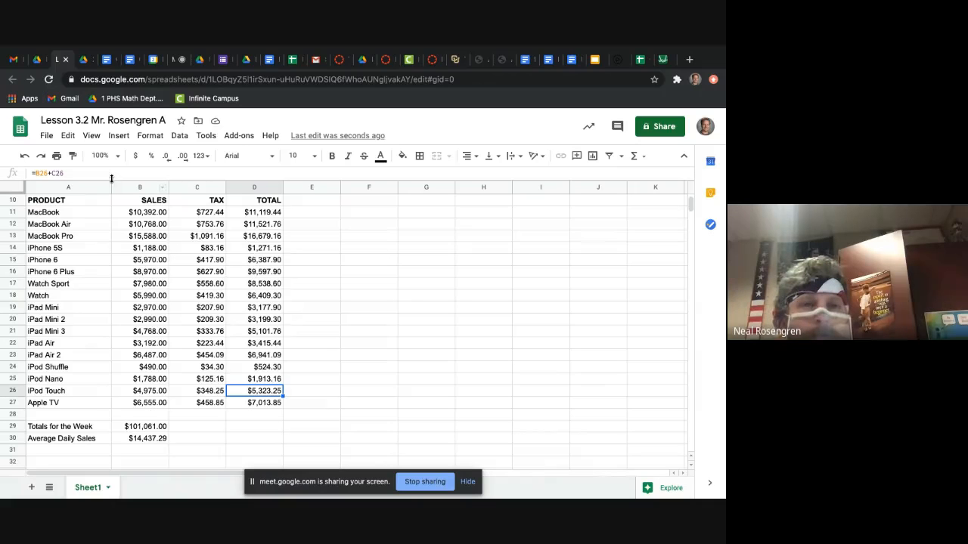
Step: Read the walkthrough's instruction 17 on viewing formulas and return to the sales table in the spreadsheet
click(82, 59)
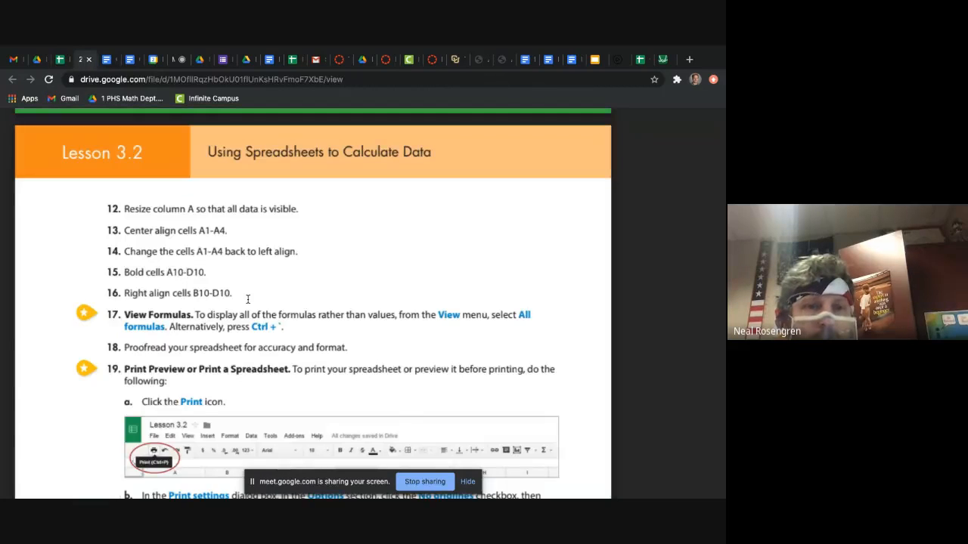
scroll(246, 299, down, 3)
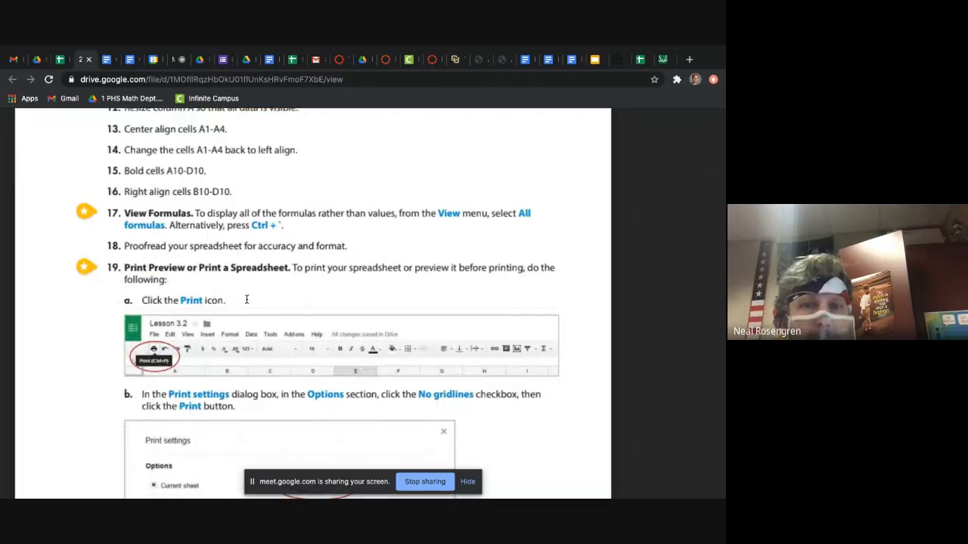
click(64, 60)
scroll(232, 181, up, 5)
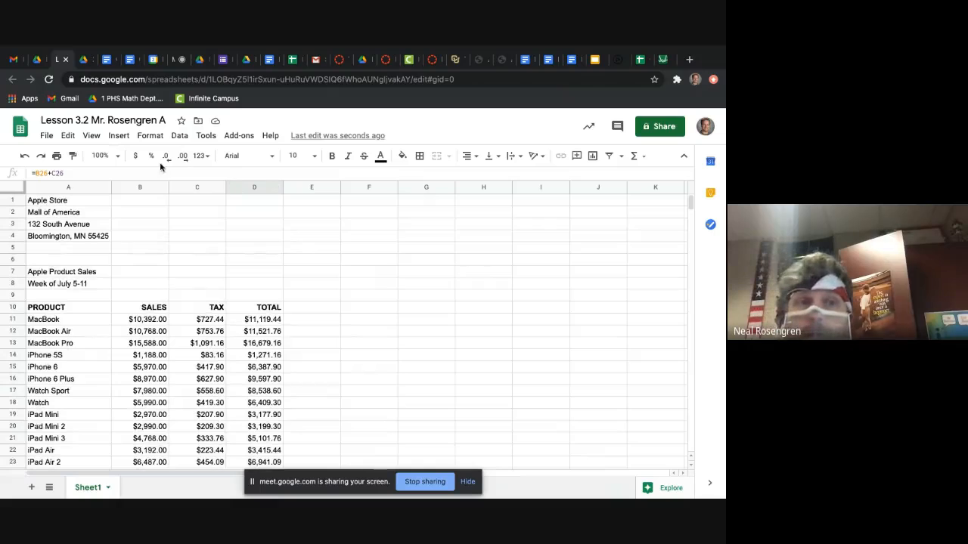
click(81, 67)
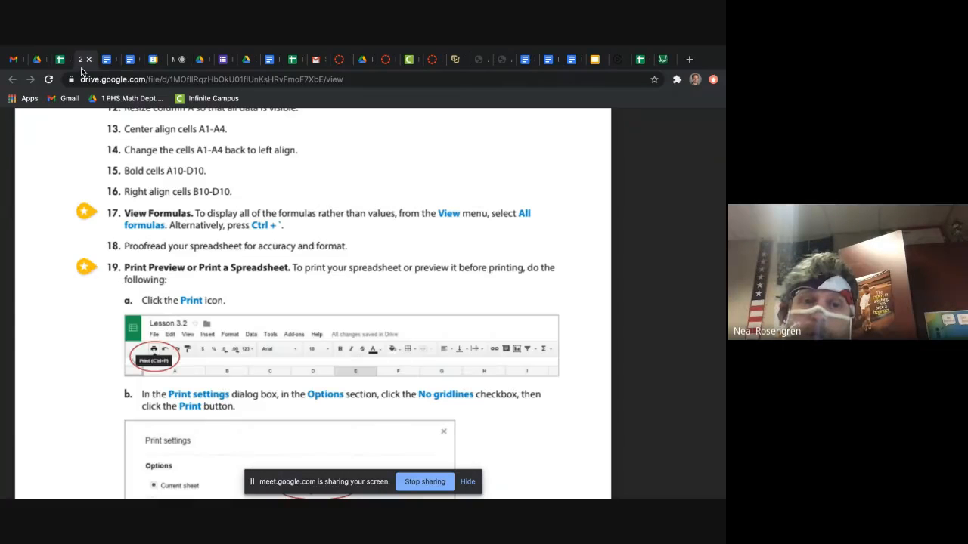
click(65, 60)
scroll(210, 223, down, 4)
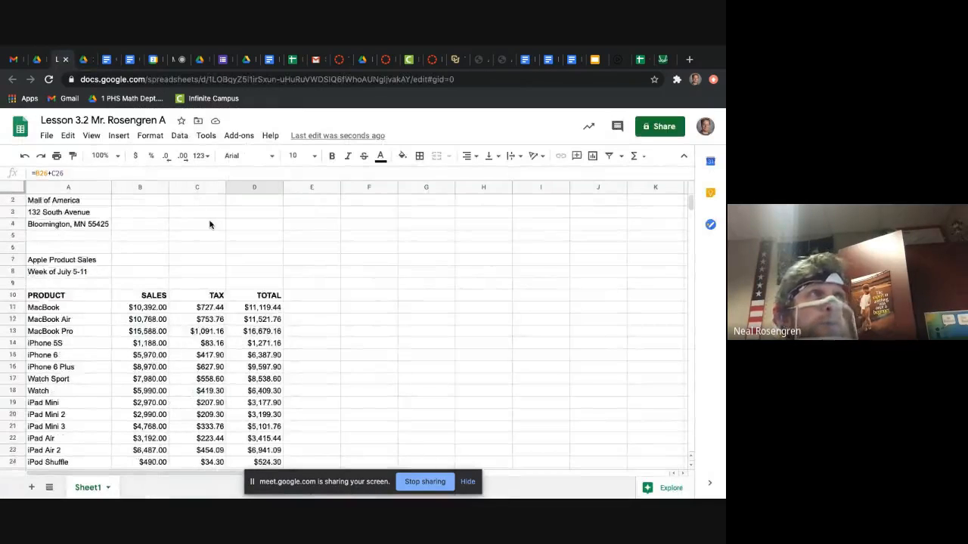
scroll(210, 223, down, 3)
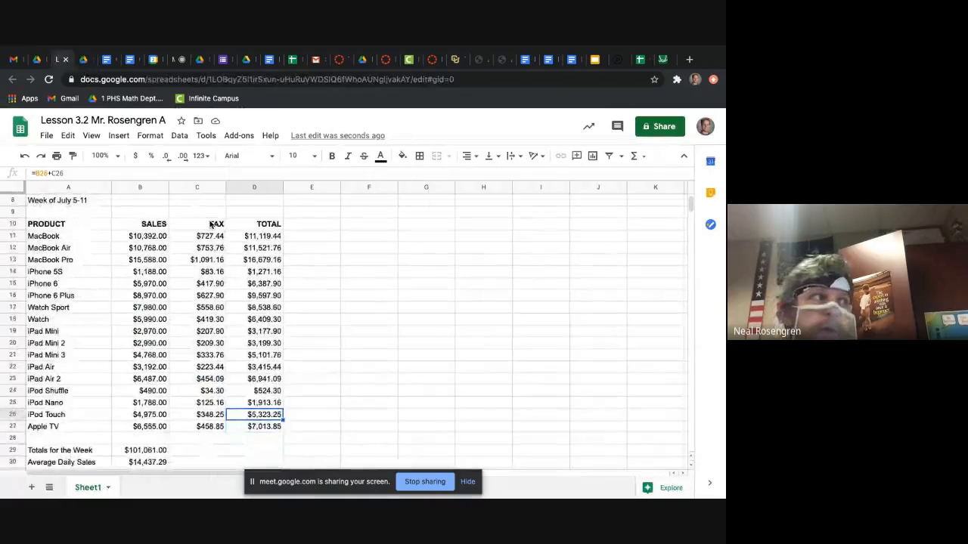
Step: Show all formulas in the sheet to examine the TAX, TOTAL and weekly sales calculations, and switch back to showing values
click(91, 136)
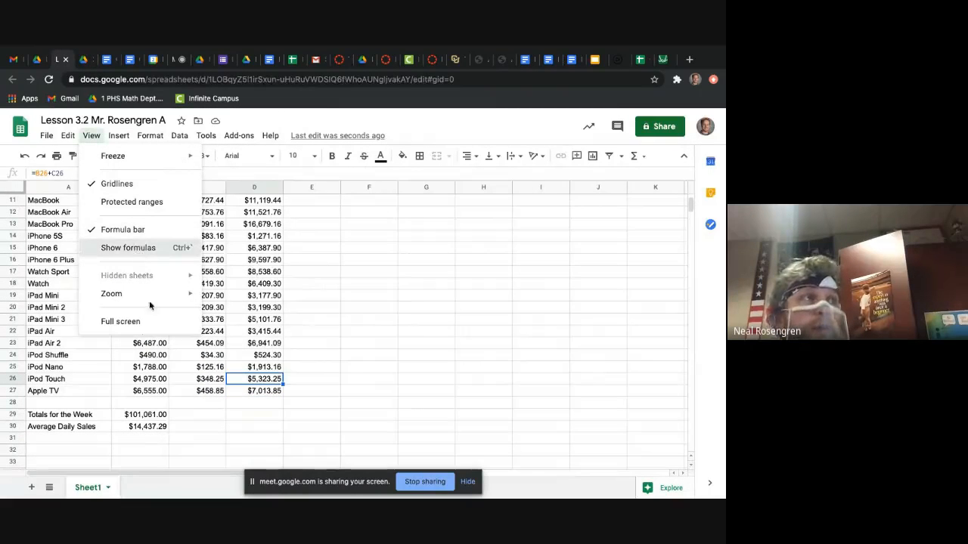
click(137, 248)
scroll(172, 362, down, 1)
scroll(164, 295, up, 2)
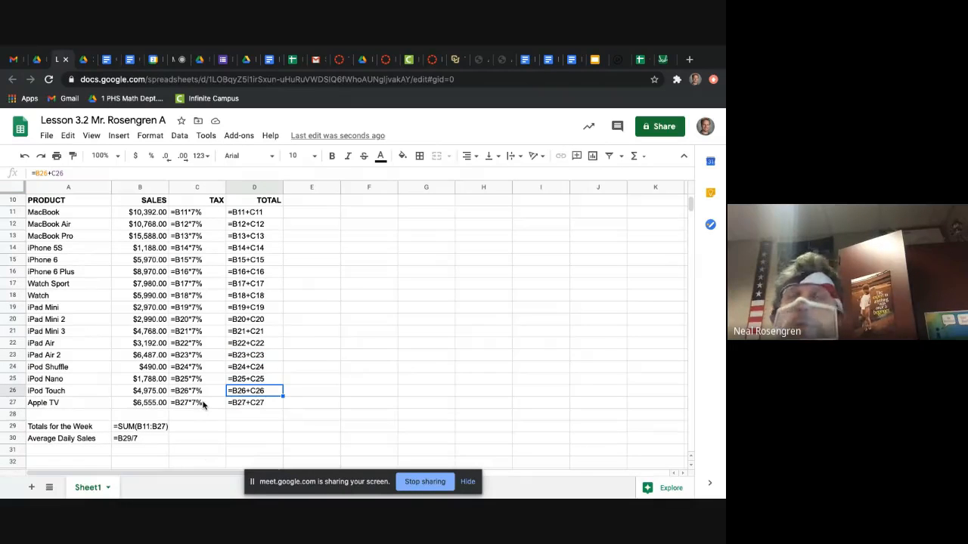
click(200, 426)
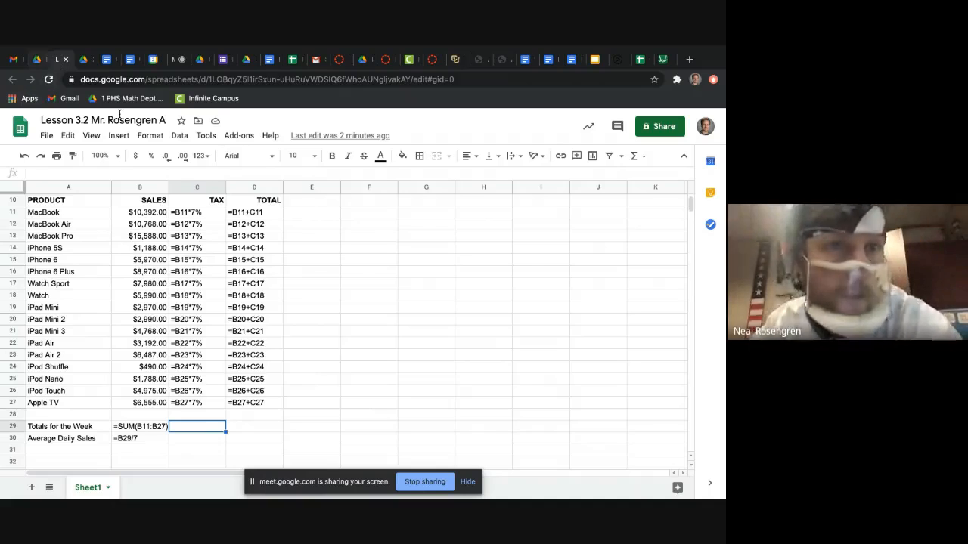
click(92, 137)
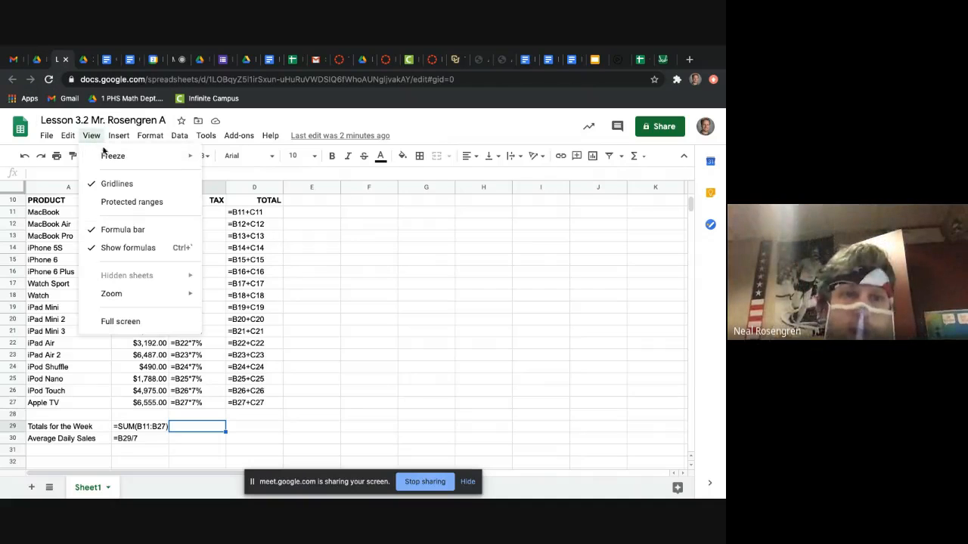
click(128, 248)
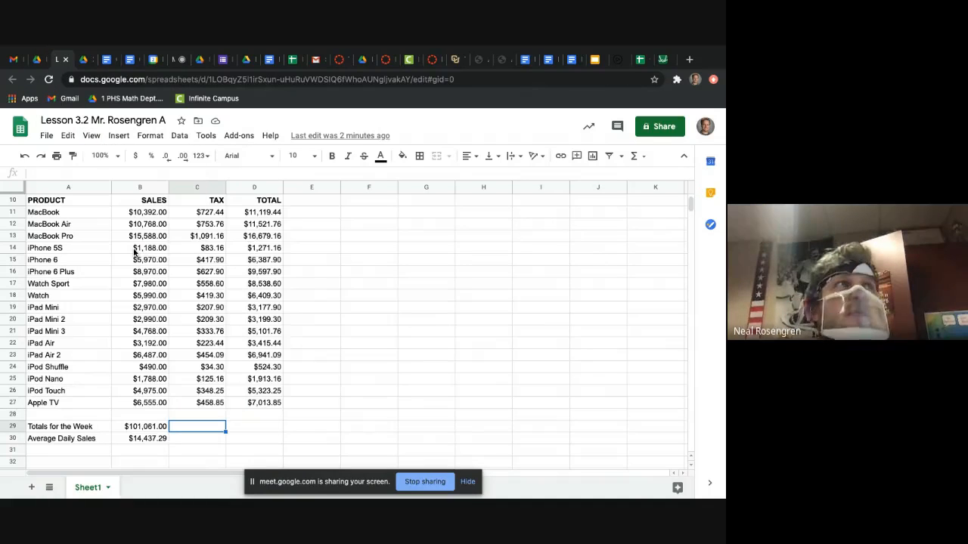
Step: Read the walkthrough's instruction 19 on print preview and the No gridlines print setting
click(81, 59)
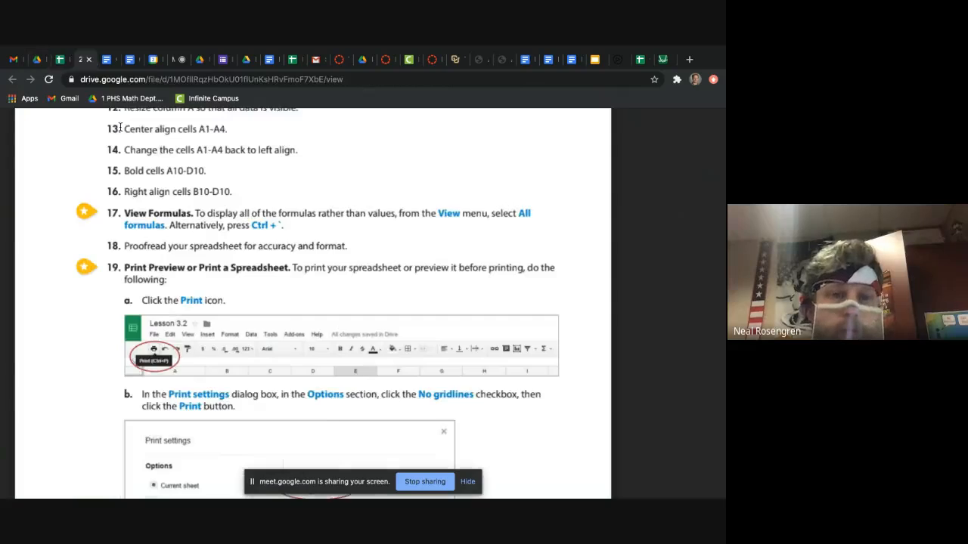
scroll(207, 271, down, 1)
scroll(207, 271, down, 2)
scroll(207, 271, down, 3)
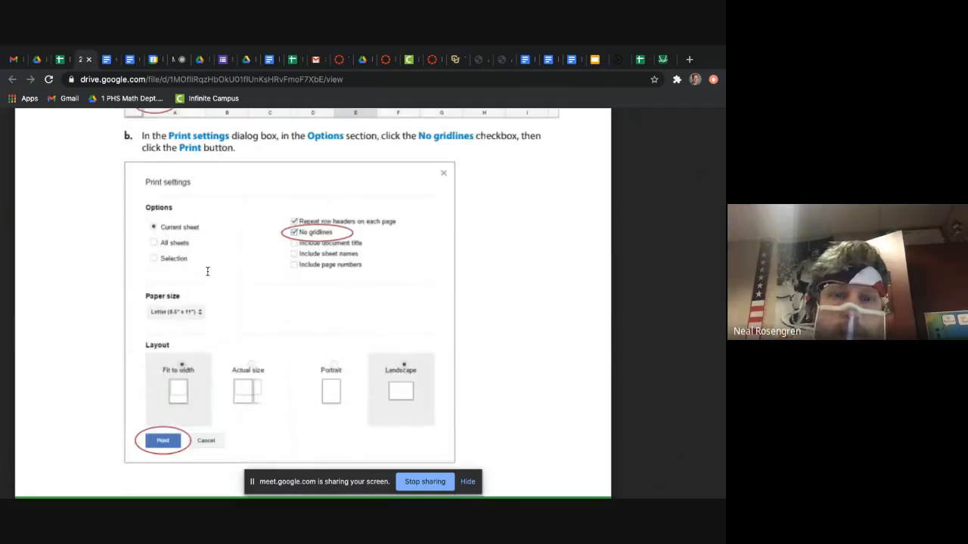
scroll(208, 271, up, 3)
scroll(208, 270, down, 1)
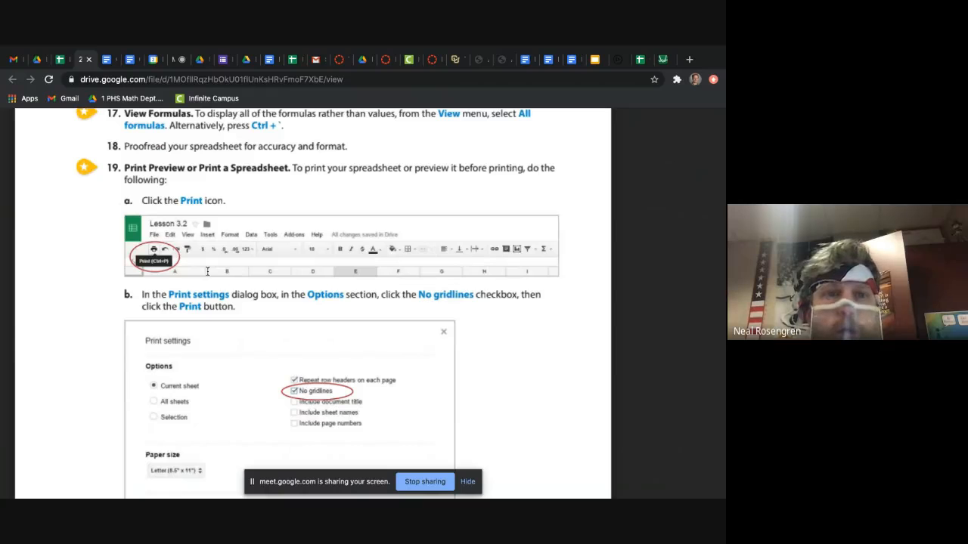
scroll(207, 271, down, 1)
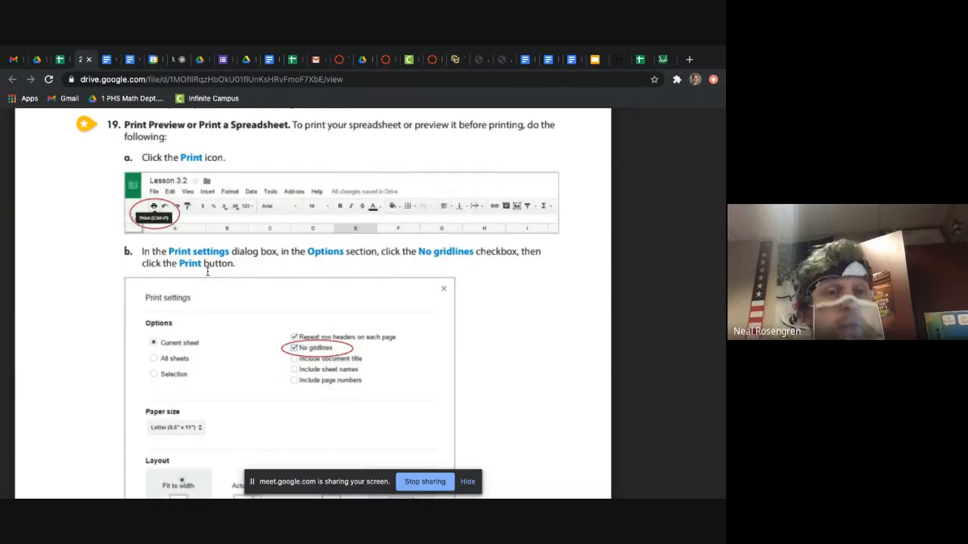
scroll(207, 271, up, 1)
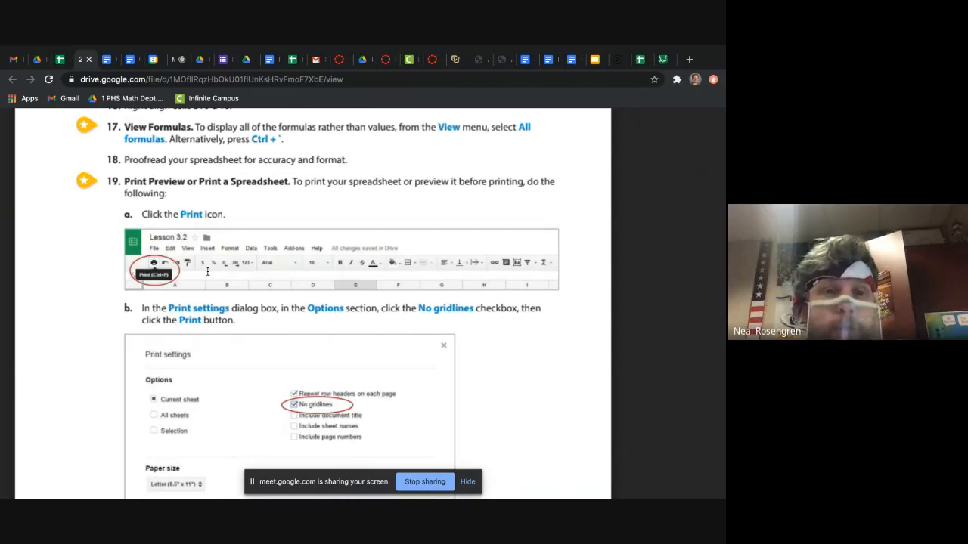
Step: Open the print settings for the Lesson 3.2 spreadsheet, recheck the walkthrough, and turn off Show gridlines in the formatting options
click(64, 60)
click(54, 159)
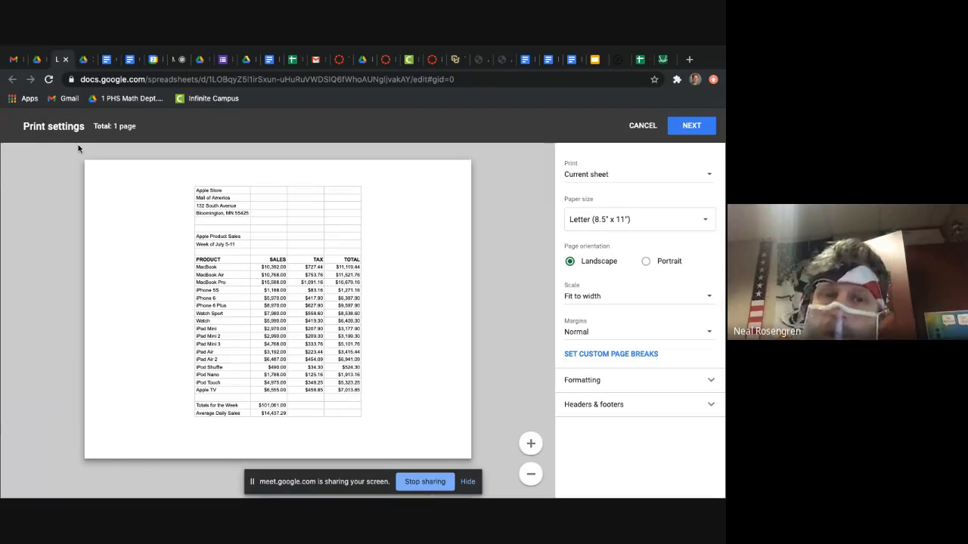
click(85, 68)
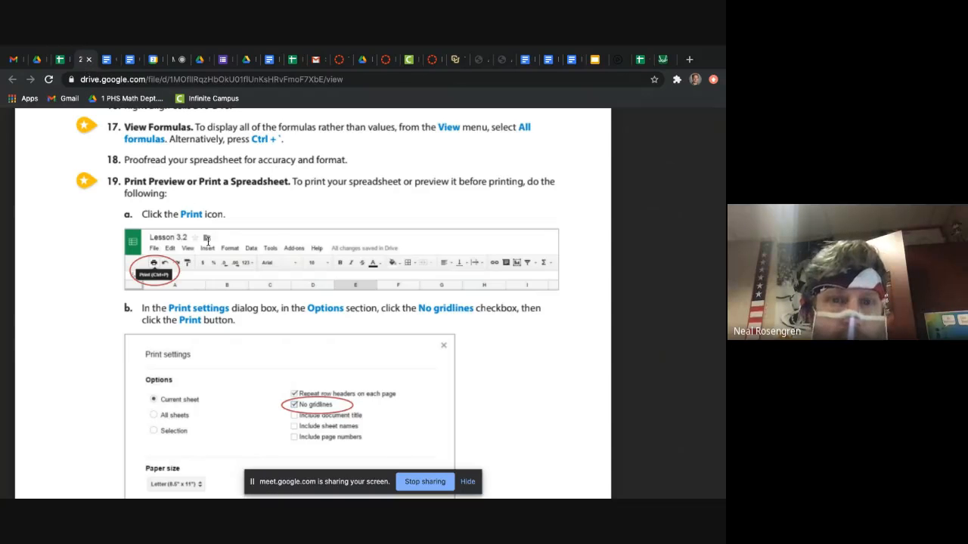
click(61, 61)
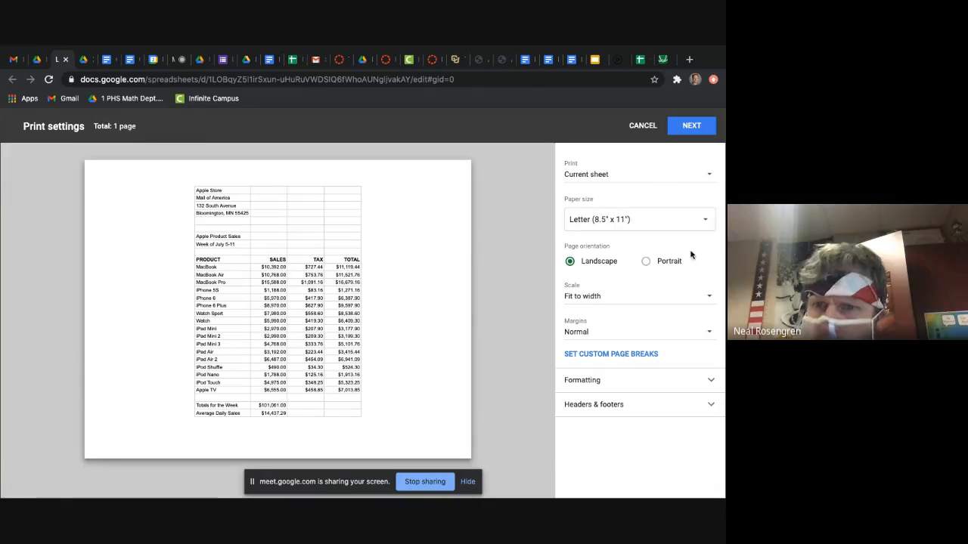
click(703, 381)
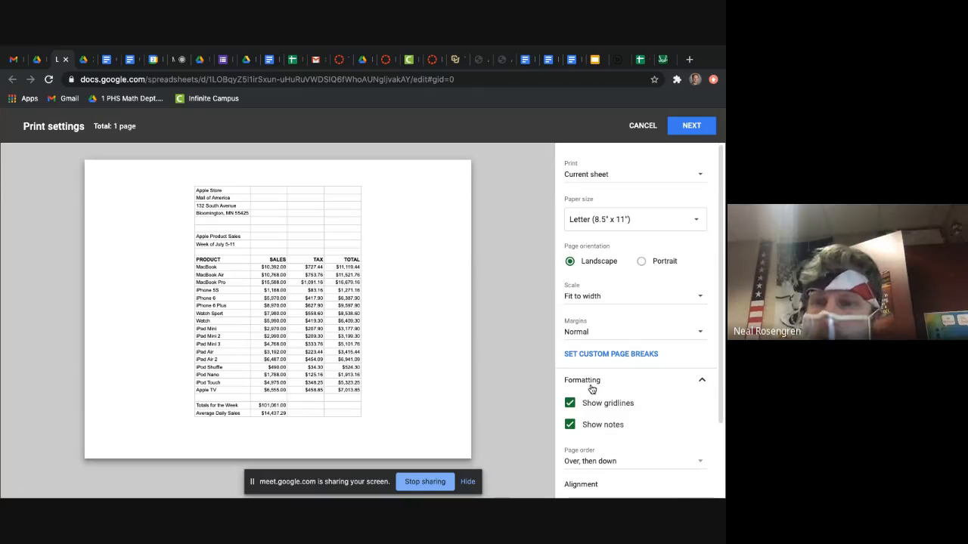
click(571, 403)
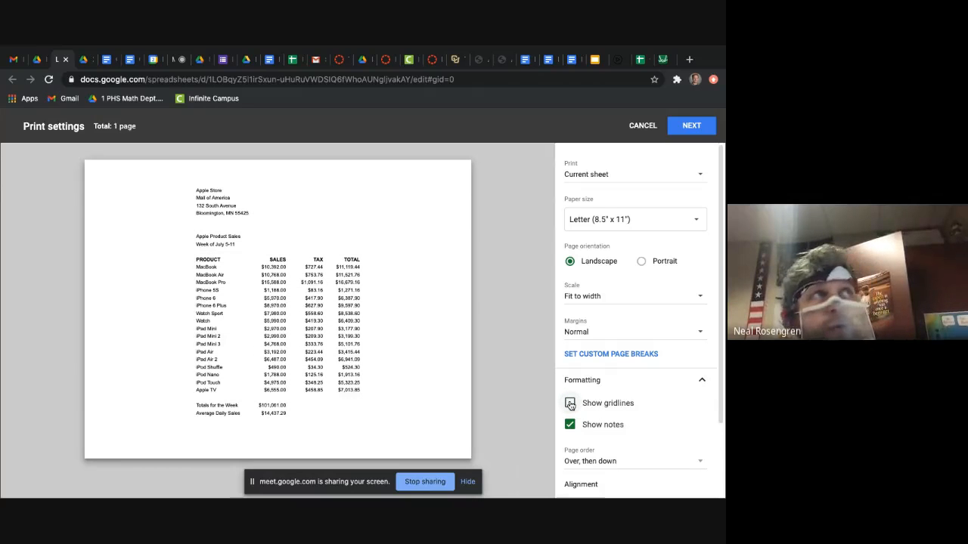
Step: Toggle Show gridlines on and off in the print formatting options to compare the page preview, leaving it off
click(570, 404)
click(570, 404)
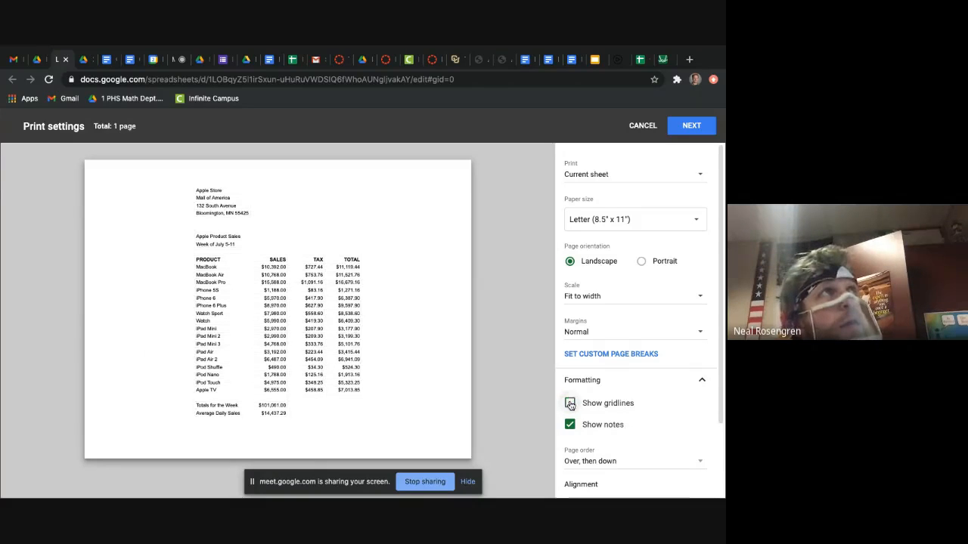
click(570, 404)
click(570, 404)
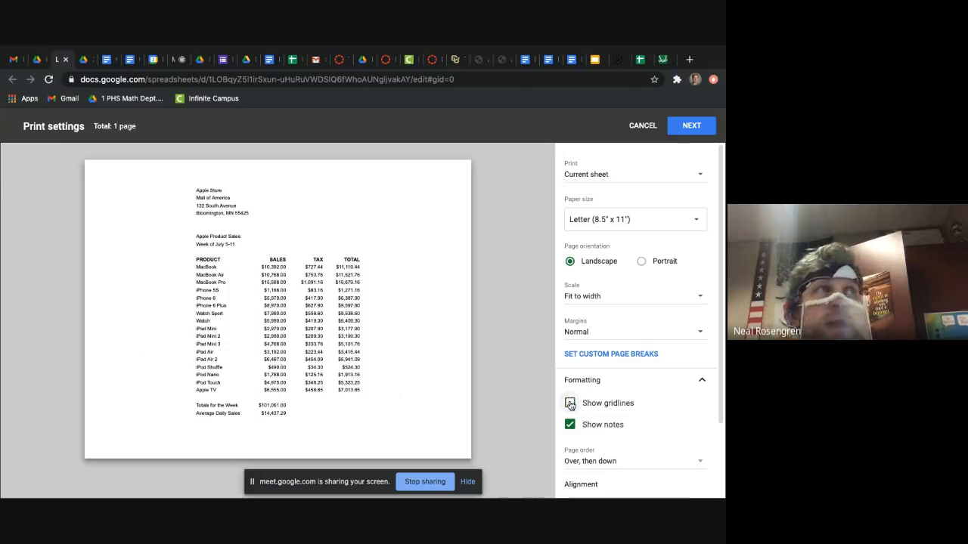
click(570, 404)
click(570, 404)
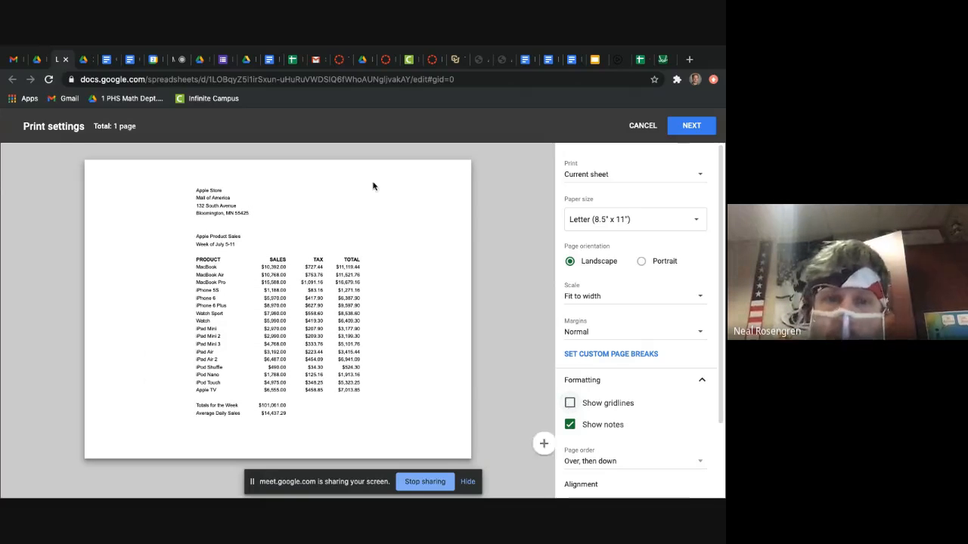
Step: Read the walkthrough's remaining print preview instructions through instruction 20 on sharing the spreadsheet
click(85, 59)
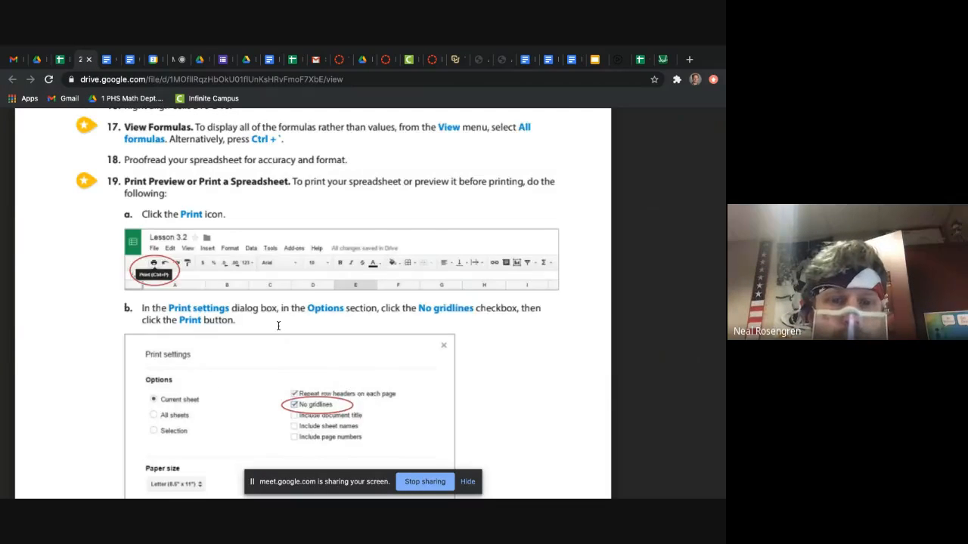
scroll(279, 326, down, 2)
scroll(278, 326, down, 5)
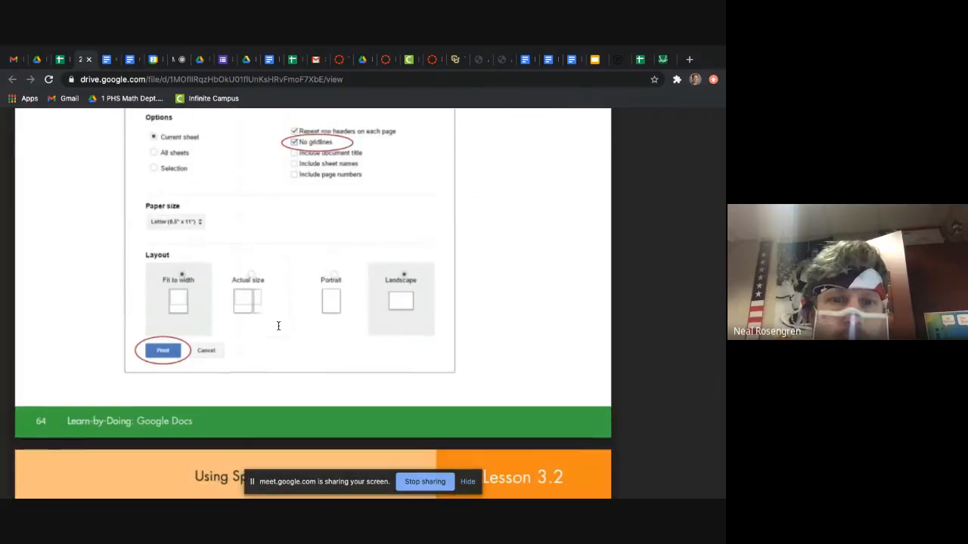
scroll(279, 326, down, 3)
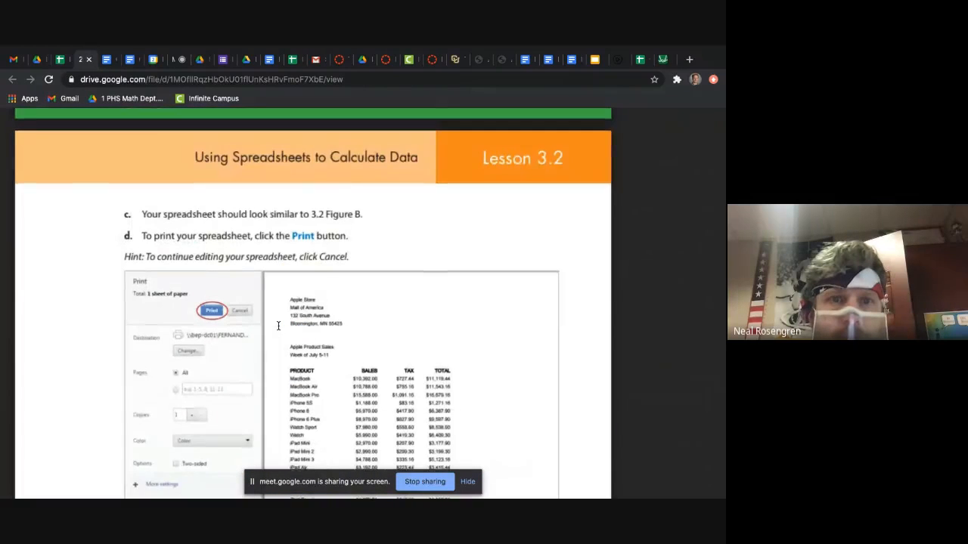
scroll(279, 325, down, 5)
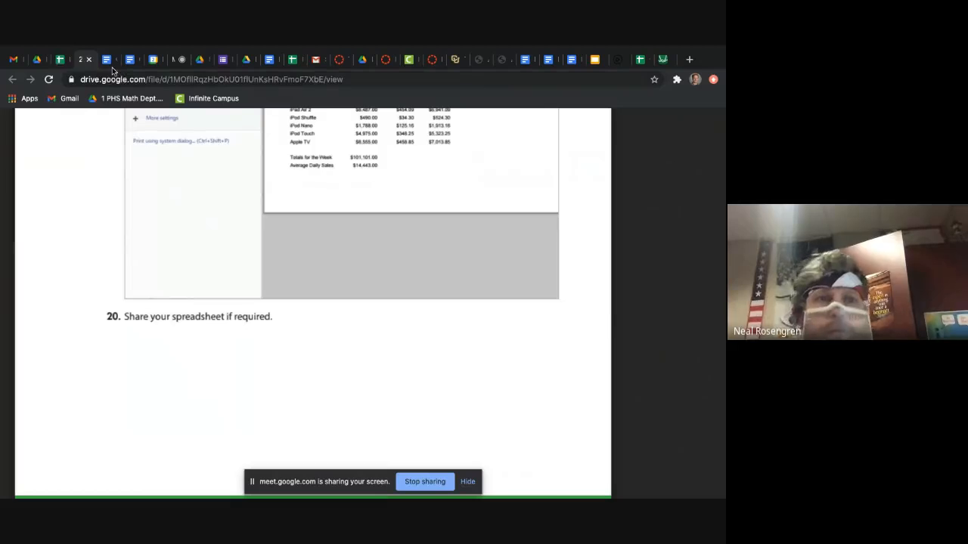
Step: Set the Lesson 3.2 print layout to Portrait, continue to the final print preview, and cancel without printing
click(56, 60)
scroll(704, 319, down, 2)
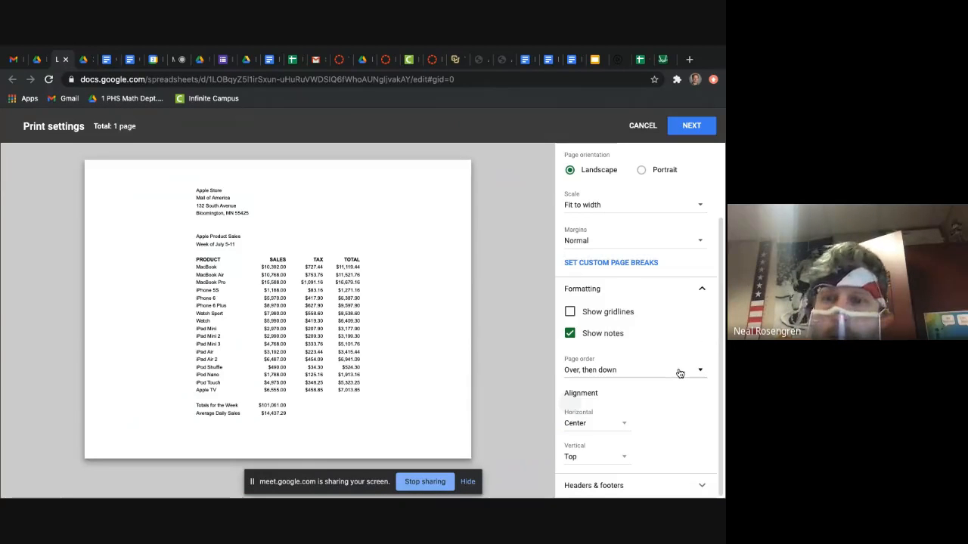
click(641, 171)
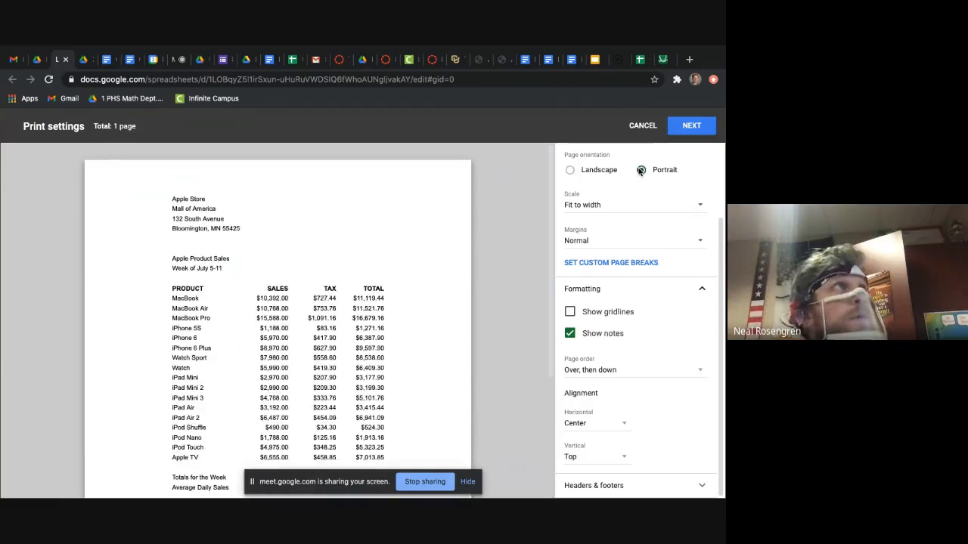
scroll(442, 400, down, 2)
scroll(442, 400, up, 3)
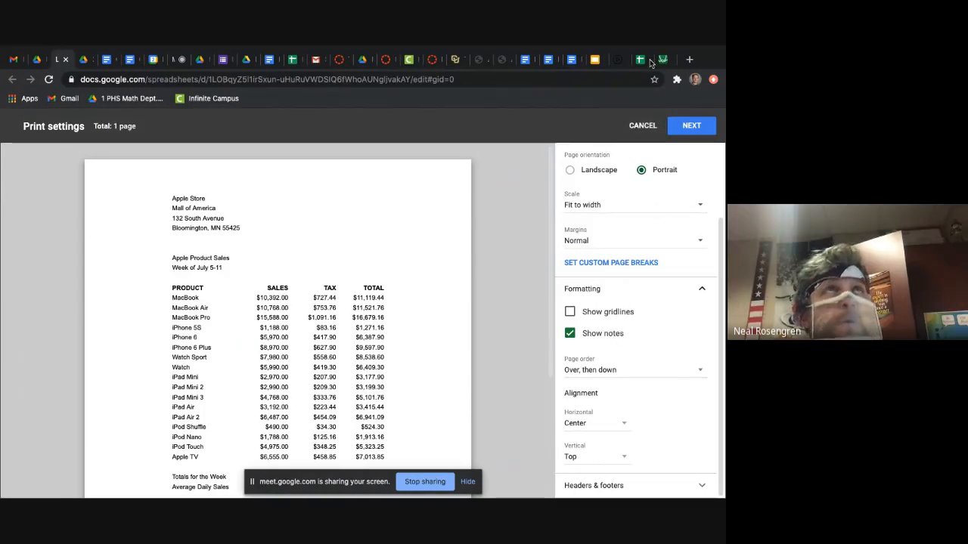
click(678, 133)
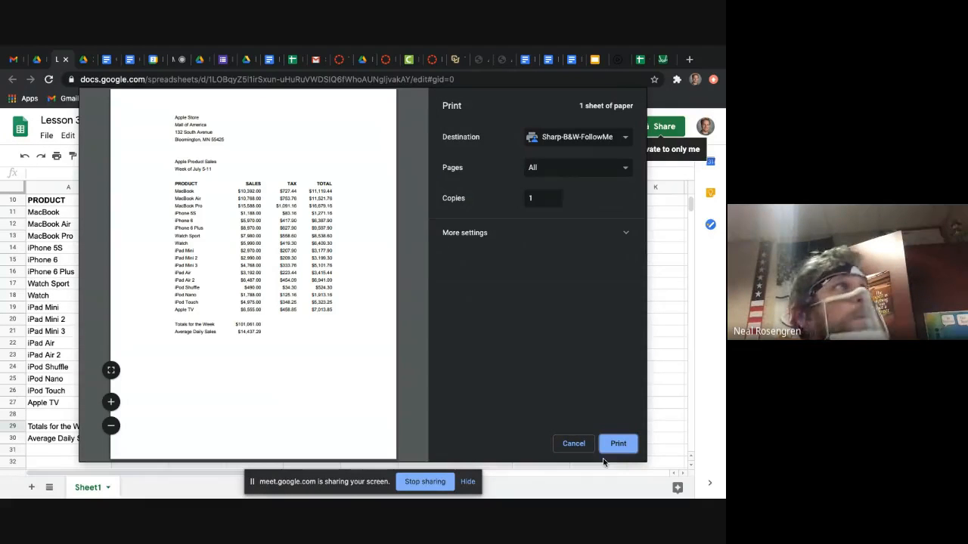
click(573, 444)
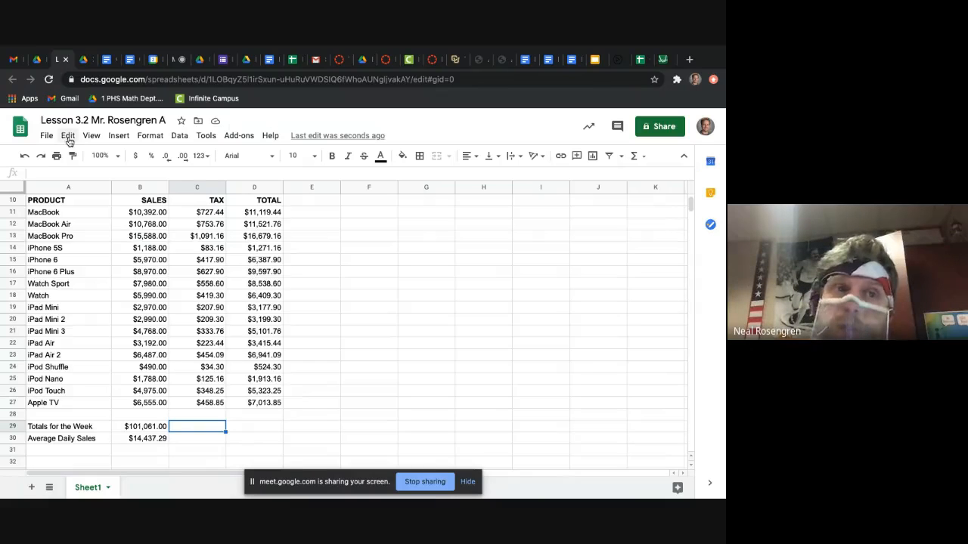
Step: Look through the walkthrough's Lesson 3.2 figures and continue to the Lesson 3.3 overview and first instructions
click(83, 60)
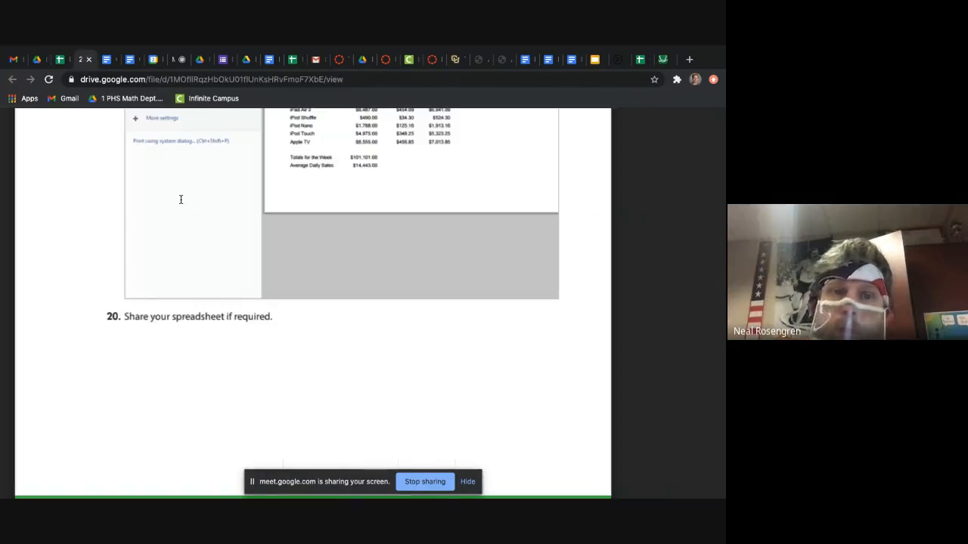
scroll(180, 199, down, 5)
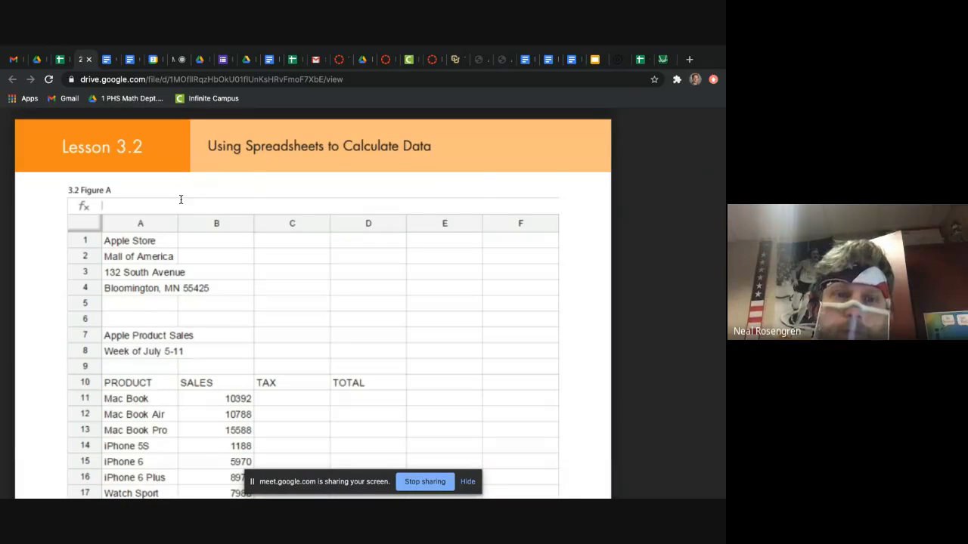
scroll(180, 199, down, 5)
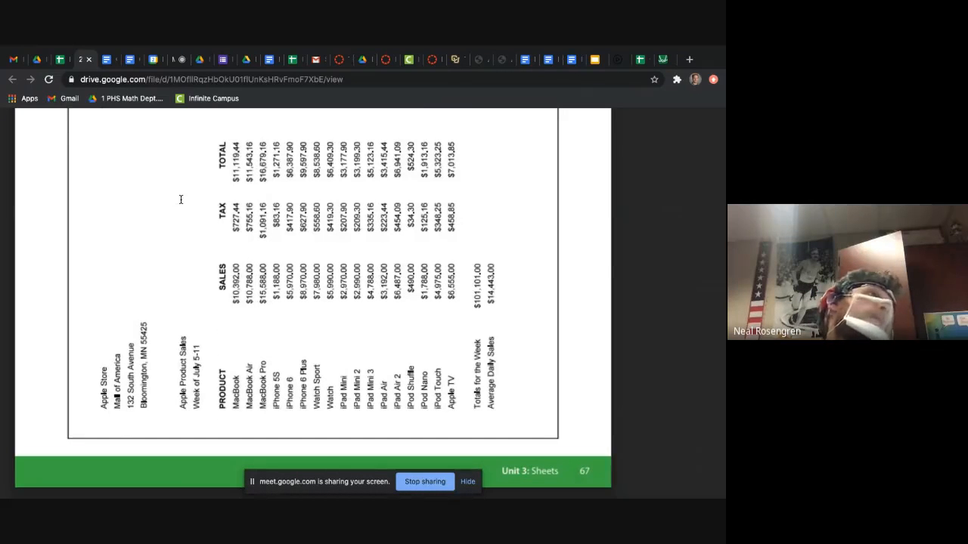
scroll(181, 199, down, 6)
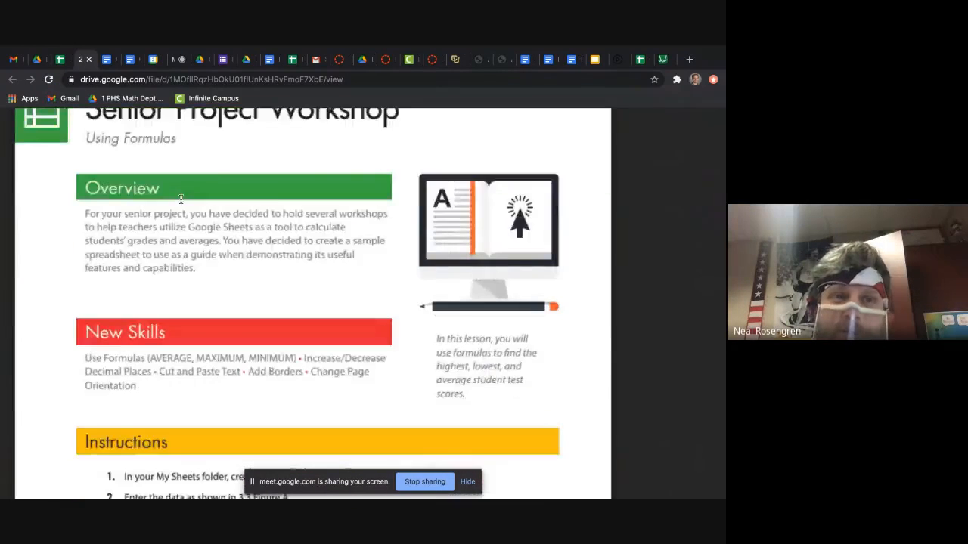
scroll(180, 199, up, 1)
scroll(180, 199, down, 2)
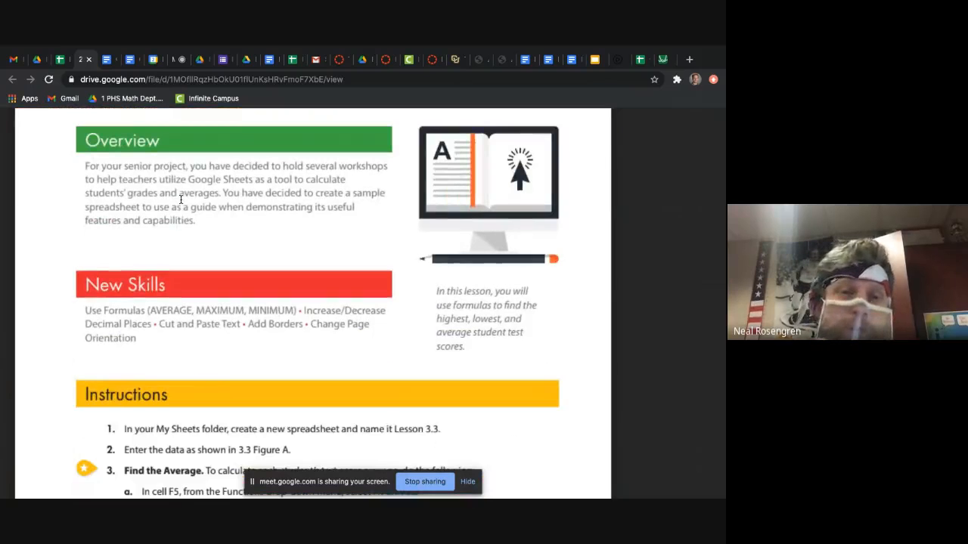
scroll(181, 199, down, 3)
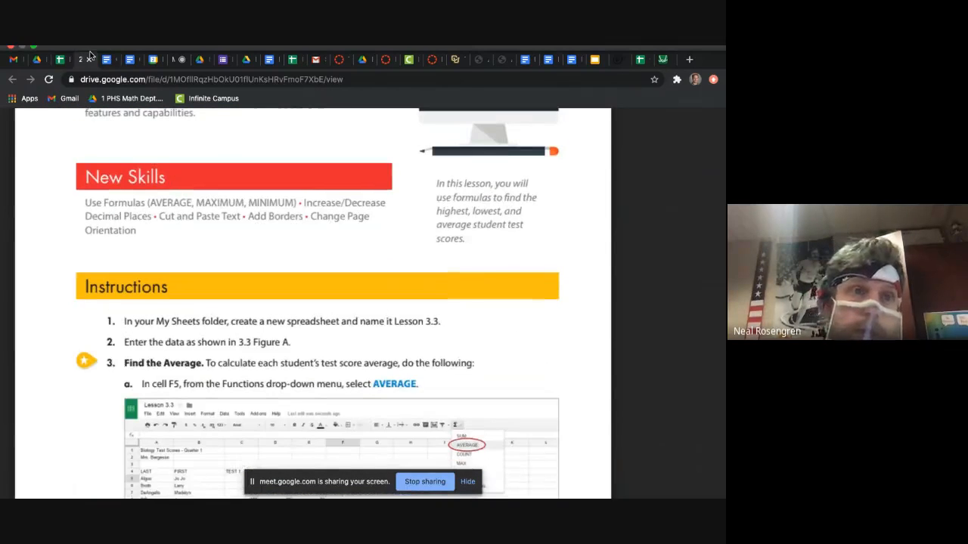
Step: Create a new Google Sheets spreadsheet in the DaDs folder in Google Drive
click(39, 80)
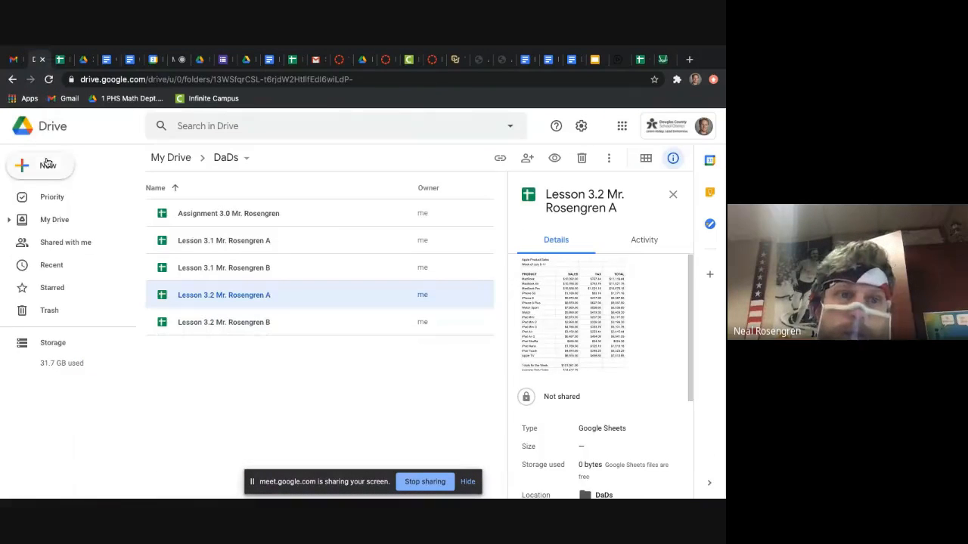
click(47, 165)
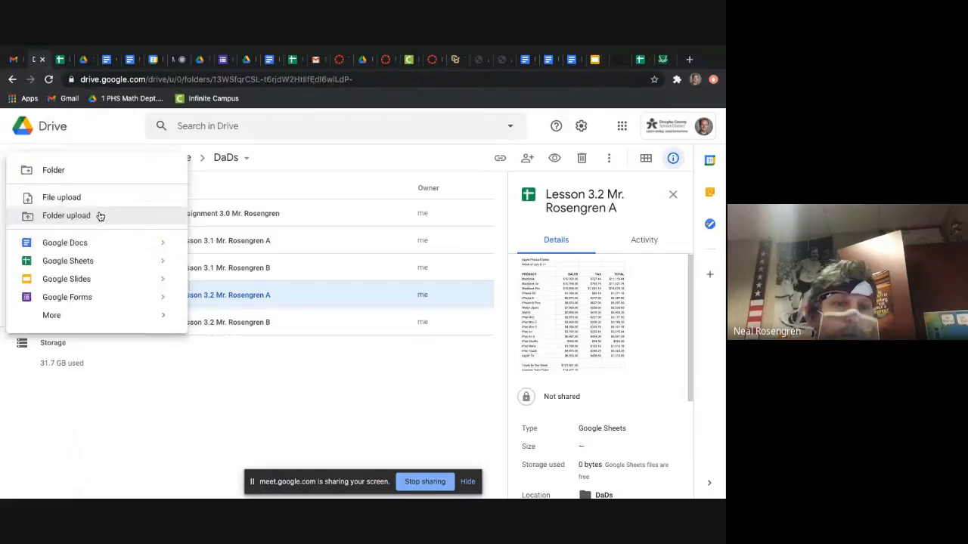
click(90, 262)
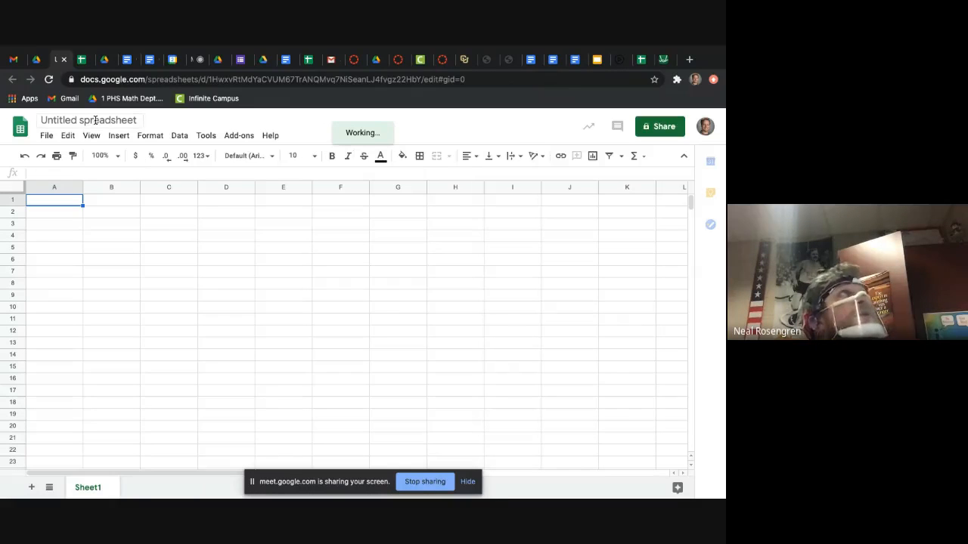
Step: Rename the untitled spreadsheet as "Lesson 3.3" followed by the teacher's name and the letter A
click(95, 121)
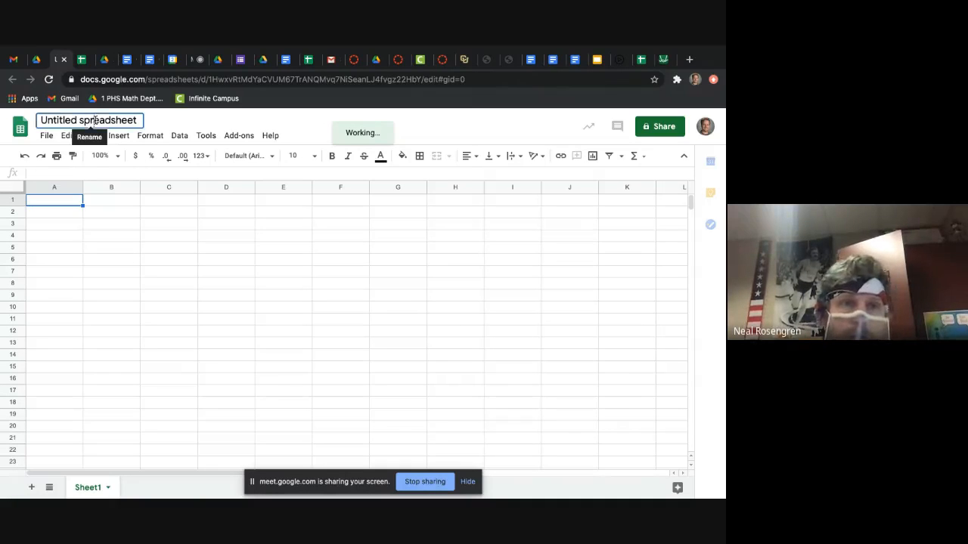
text(Lessn)
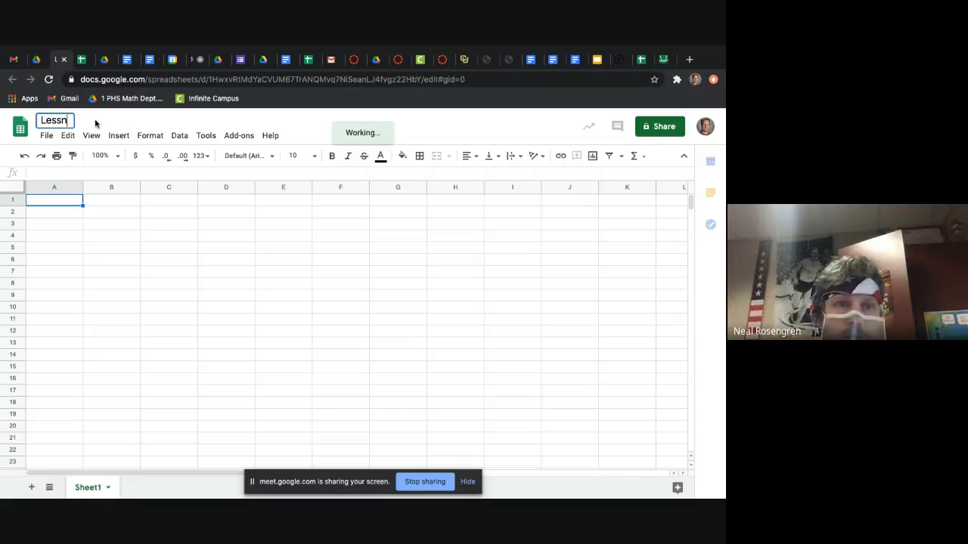
key(BackSpace)
text(on 3.3)
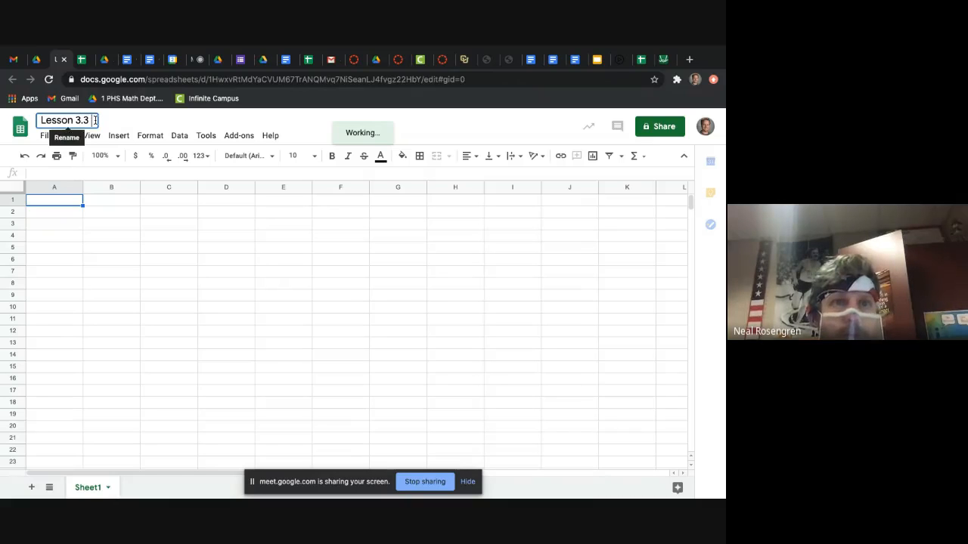
text( Mr. Rosengren)
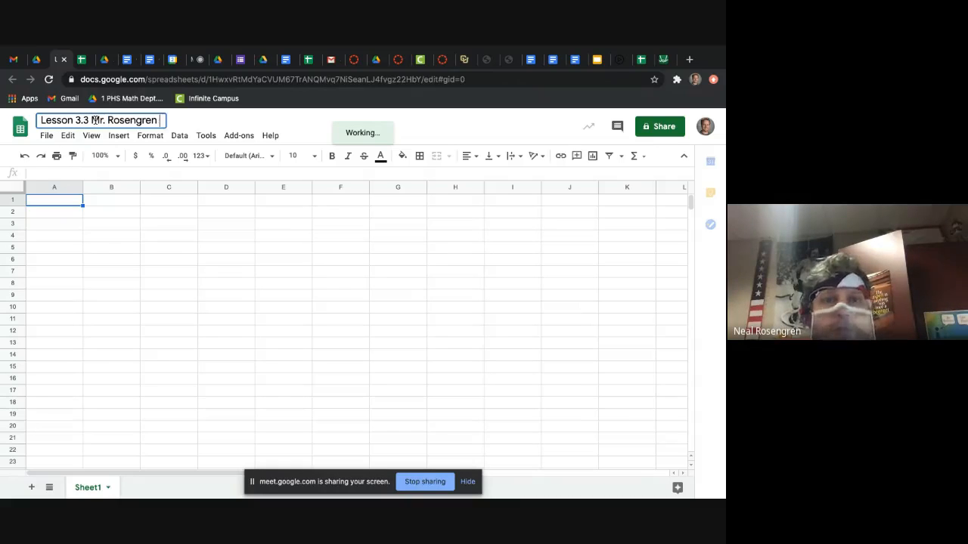
text( A)
key(Return)
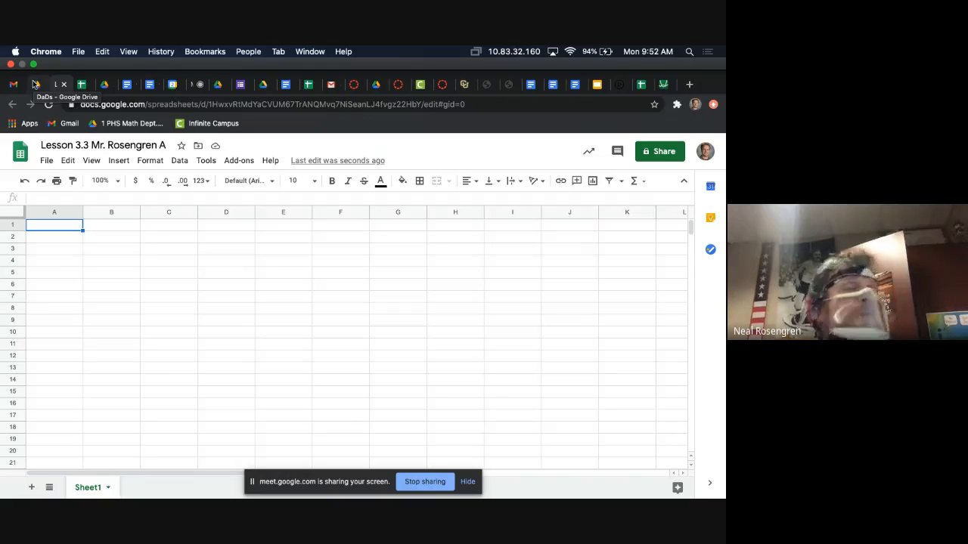
Step: Check the open Lesson 3.2 and Lesson 3.3 spreadsheets and the file list in the DaDs folder
click(85, 84)
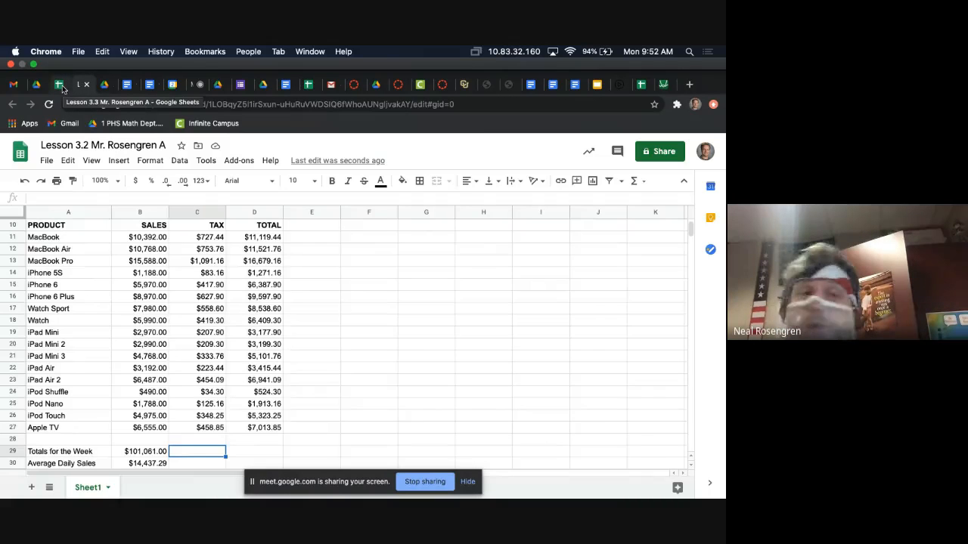
click(60, 85)
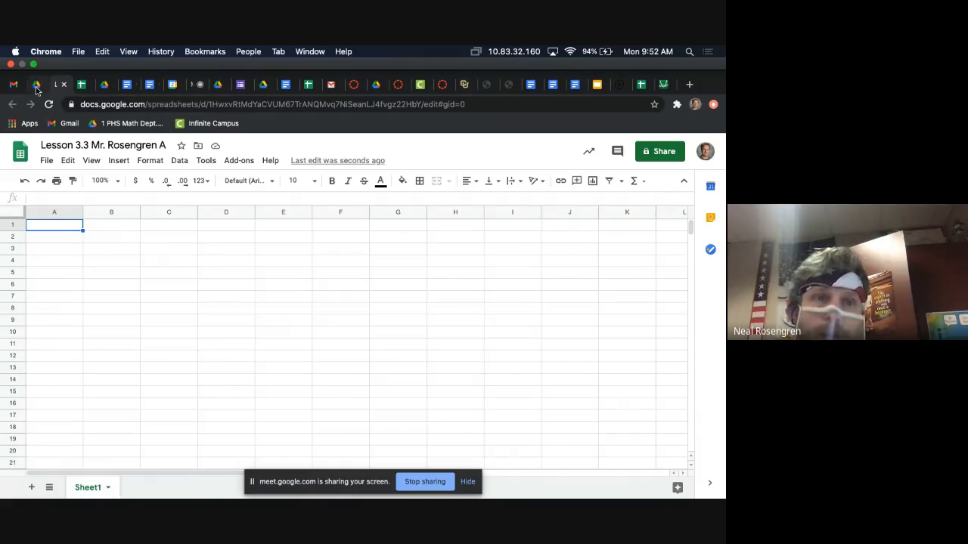
click(36, 87)
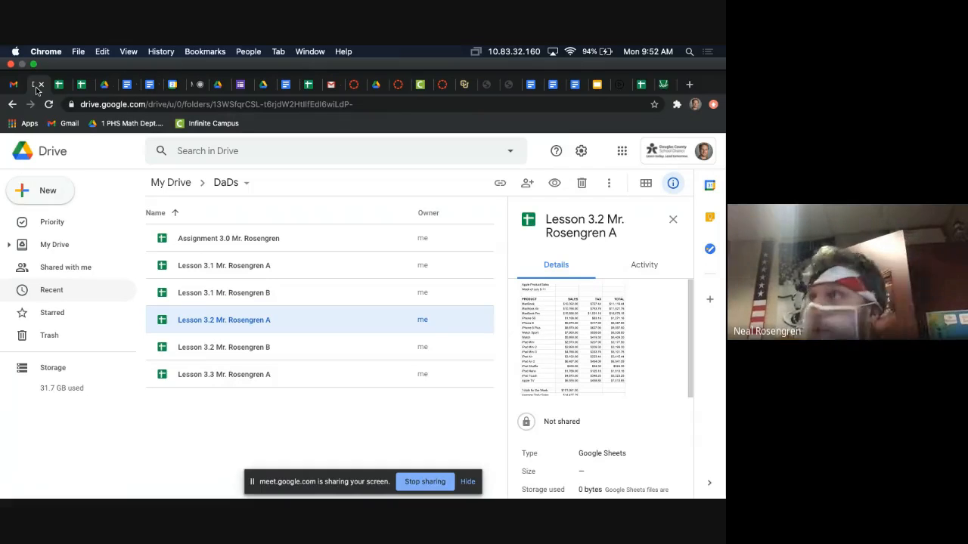
click(81, 85)
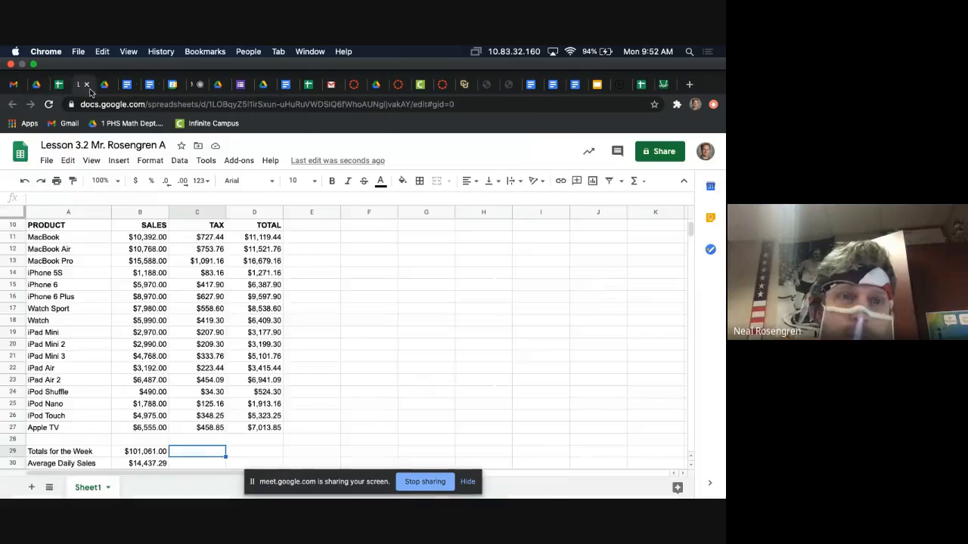
click(61, 83)
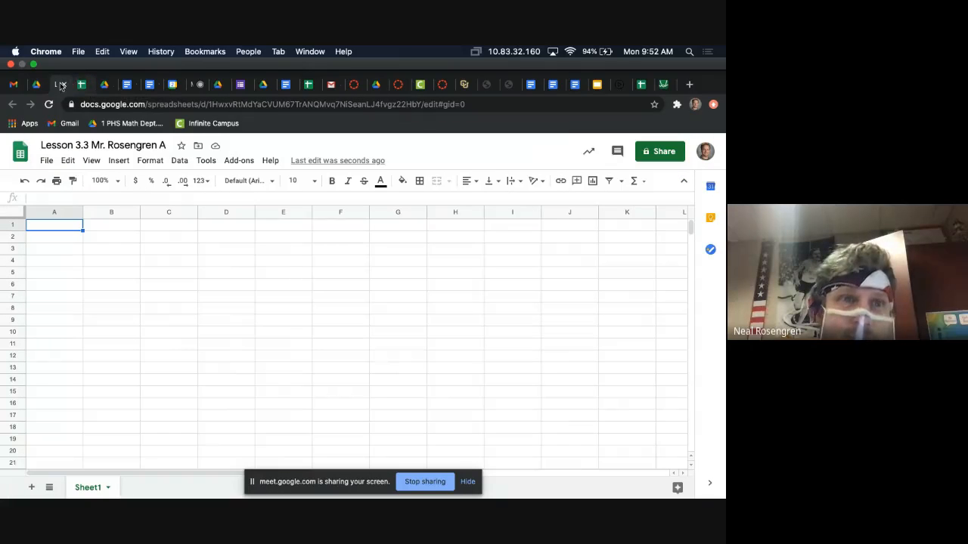
Step: Read the Overview and New Skills sections of Lesson 3.3, Senior Project Workshop, in the walkthrough
click(106, 84)
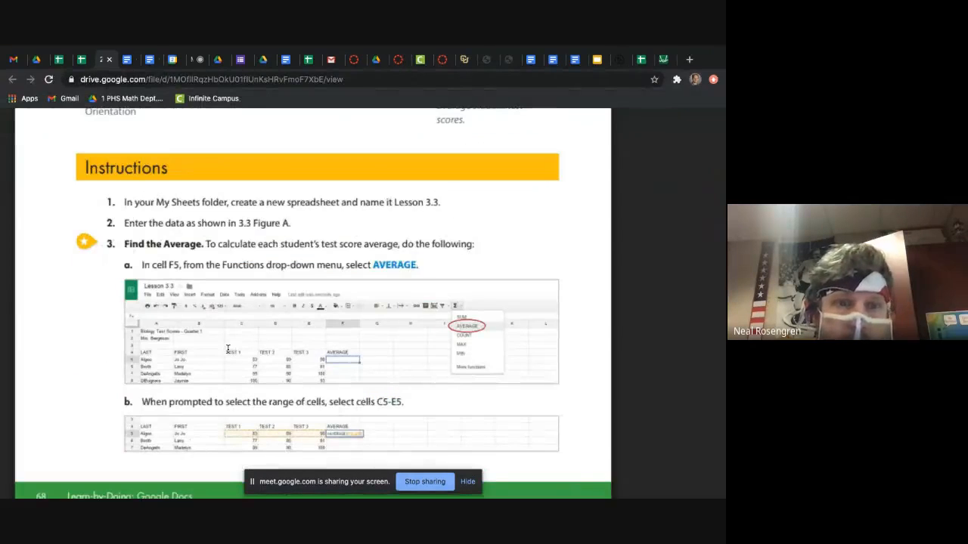
scroll(228, 349, up, 5)
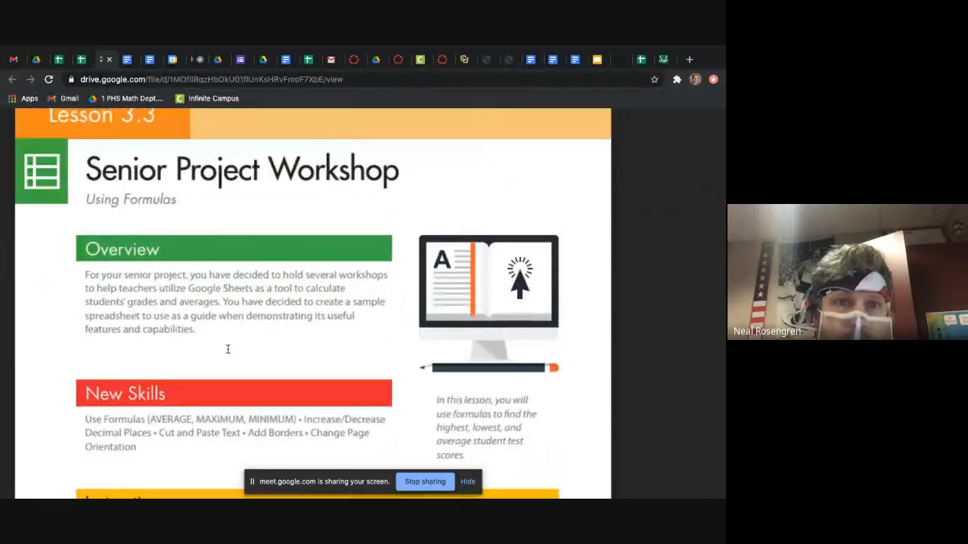
scroll(228, 349, down, 1)
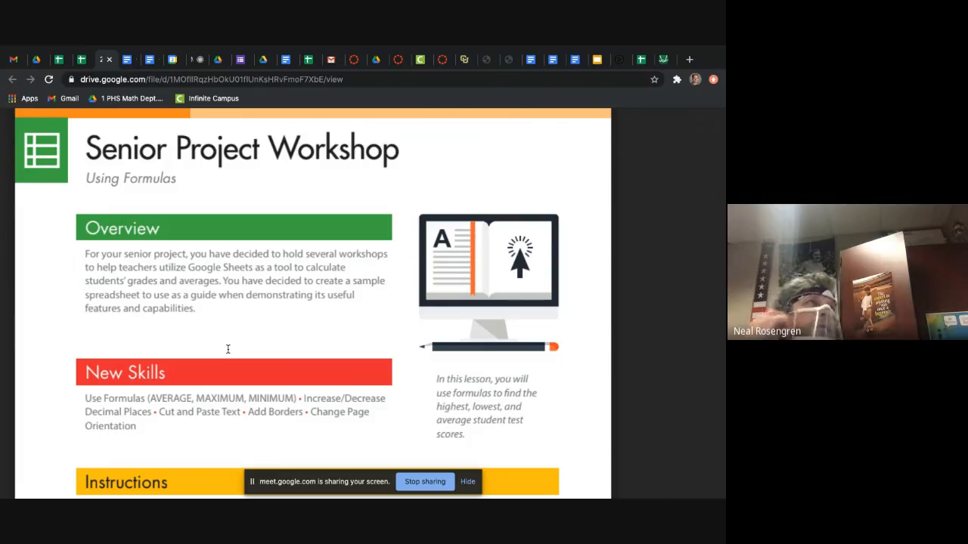
scroll(227, 349, down, 1)
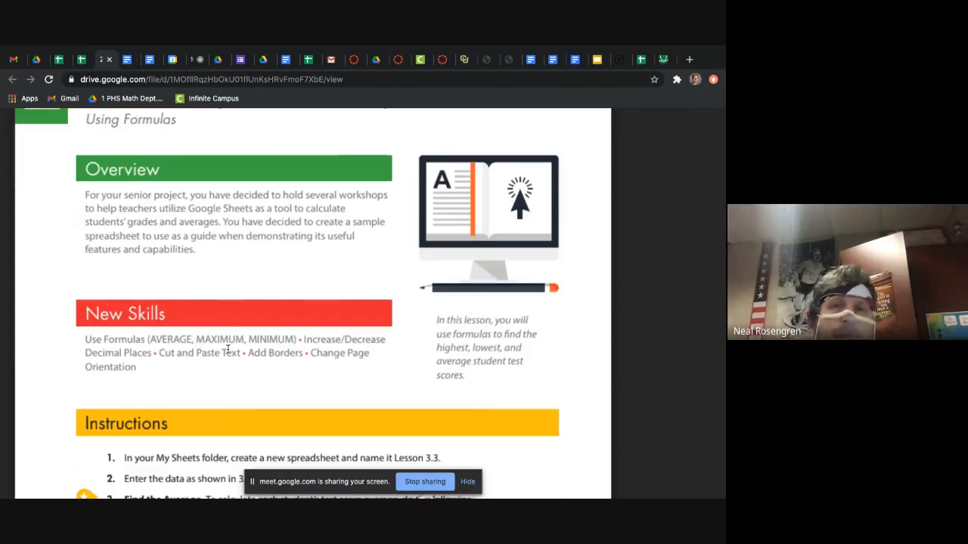
Step: Read the New Skills list and the first instructions of Lesson 3.3, up to finding the average, in the walkthrough
scroll(227, 348, down, 1)
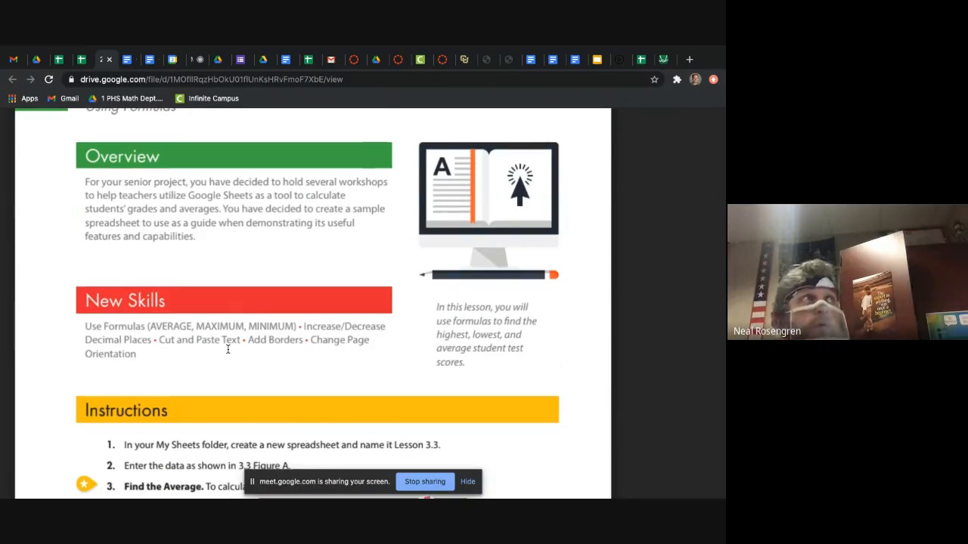
scroll(228, 348, down, 2)
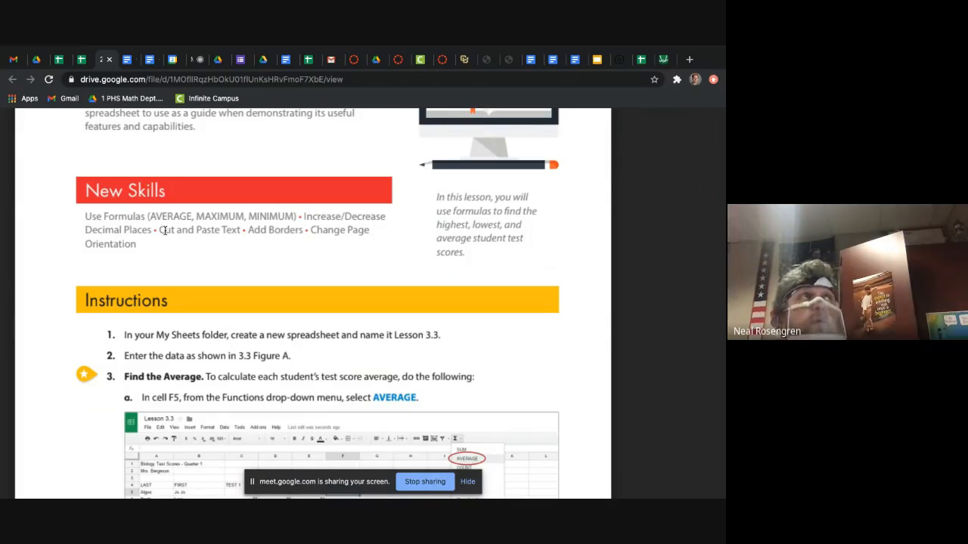
drag(160, 230, 266, 231)
click(308, 218)
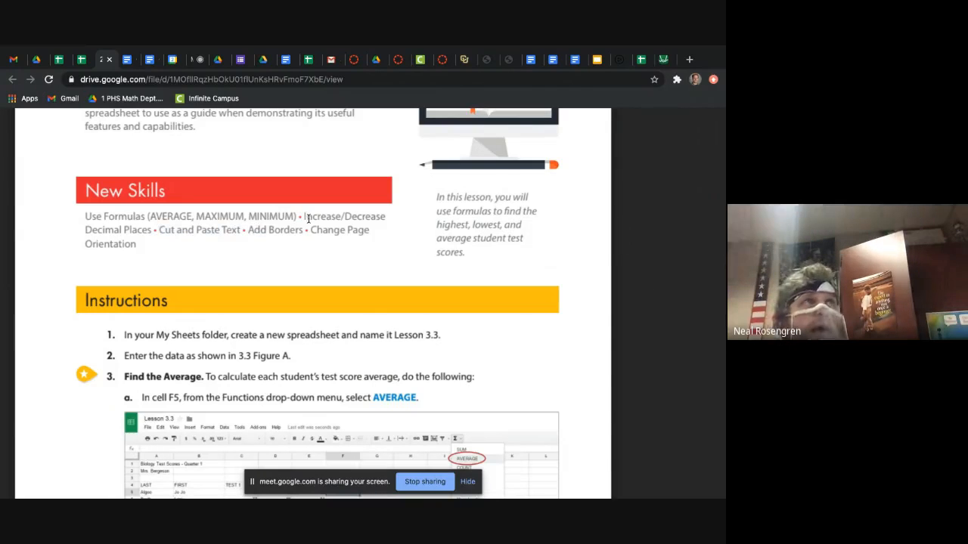
scroll(227, 282, down, 2)
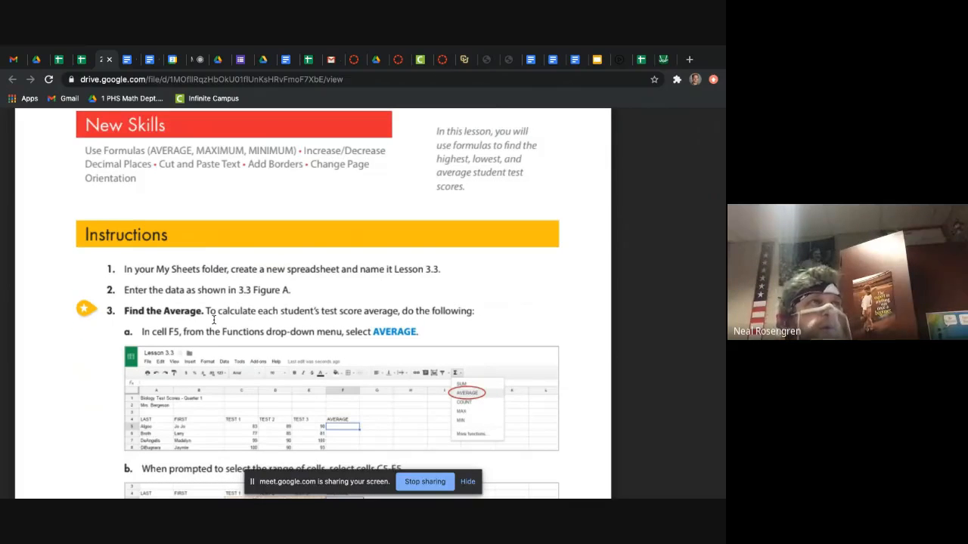
scroll(214, 319, down, 1)
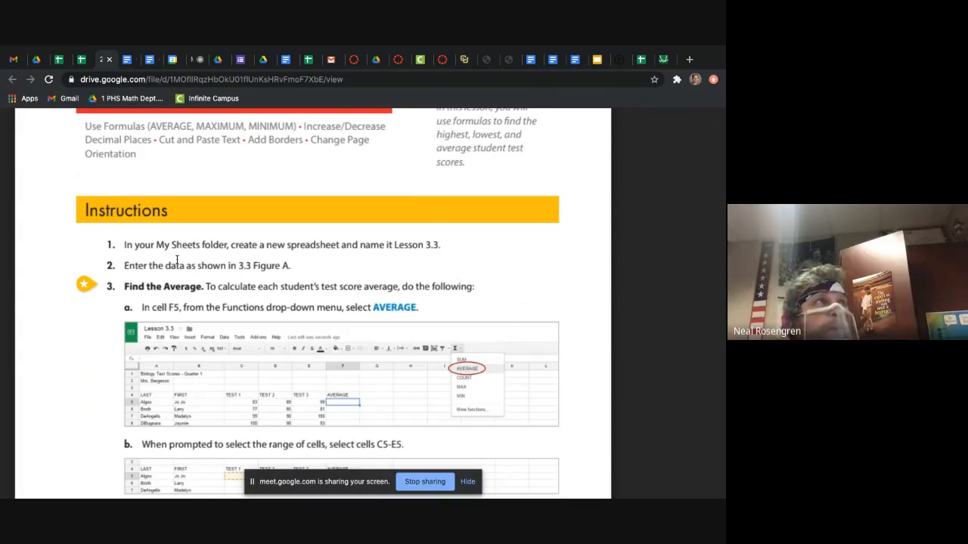
Step: Switch to Google Drive and look through My Drive and the files shared with the account for the lesson data
click(39, 64)
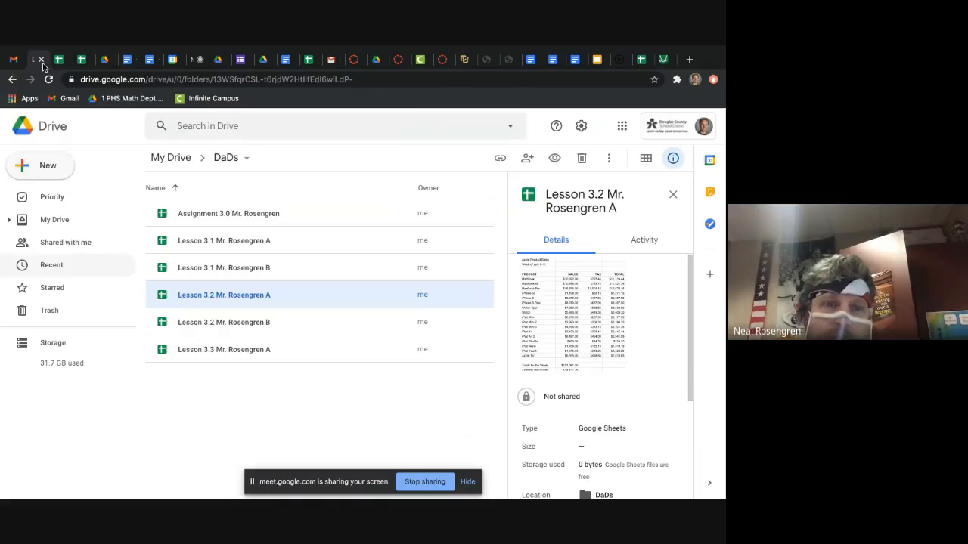
click(169, 169)
scroll(204, 314, down, 2)
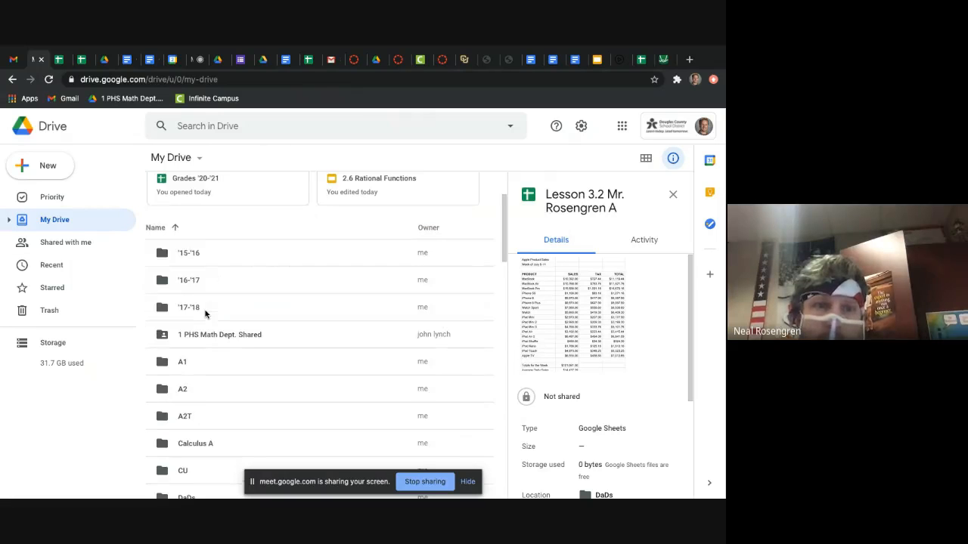
click(96, 252)
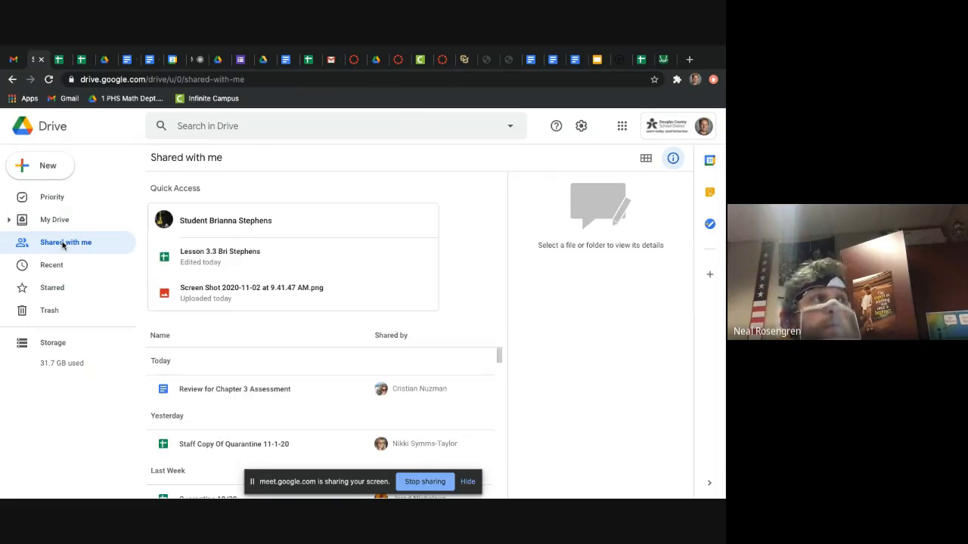
scroll(268, 352, down, 2)
scroll(268, 353, down, 2)
scroll(249, 325, up, 5)
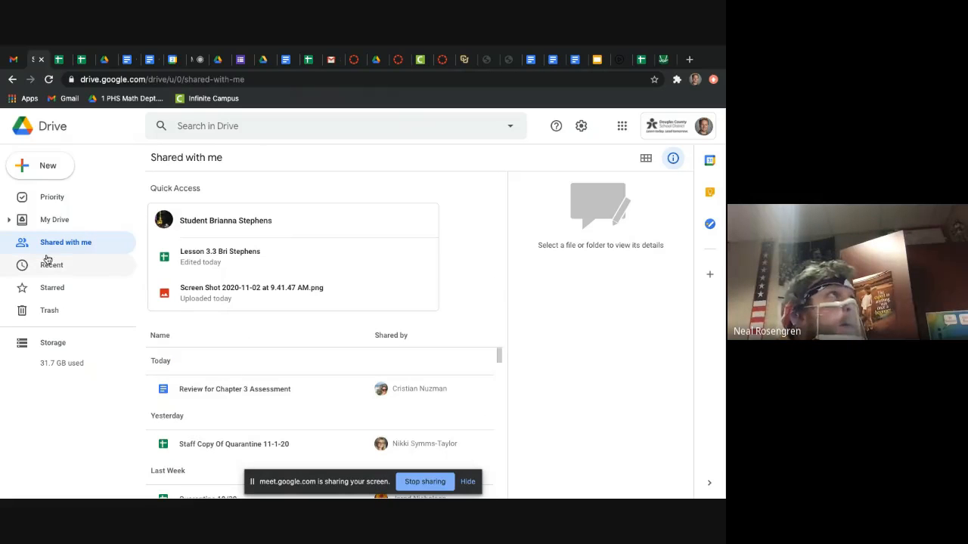
Step: From My Drive, open 1 PHS Math Dept. Shared > 6.1 Data & Decisions/Prob. Stat > 0 Prob. Stats/ DaDs 20 -21 > 5. Google Sheets
click(91, 221)
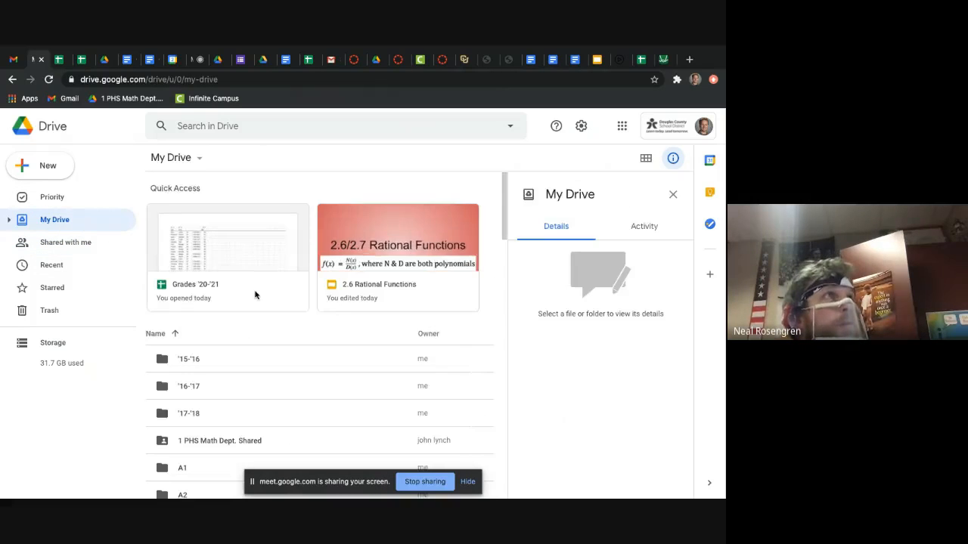
scroll(277, 393, down, 1)
double_click(276, 392)
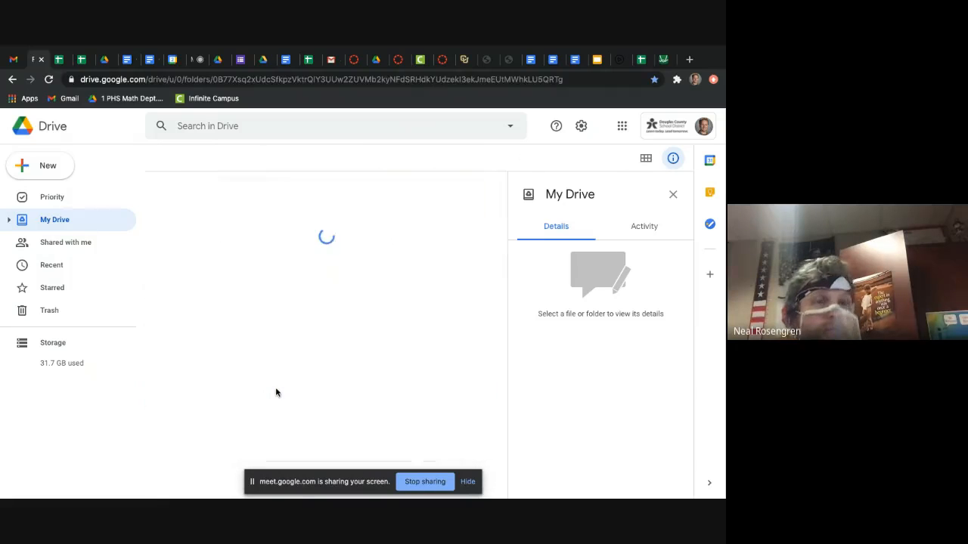
scroll(274, 317, down, 5)
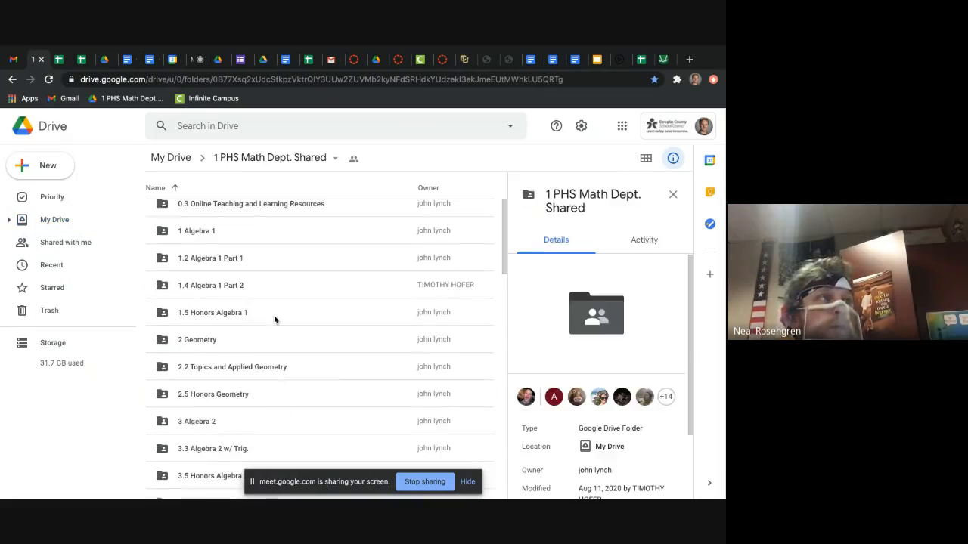
scroll(239, 454, down, 4)
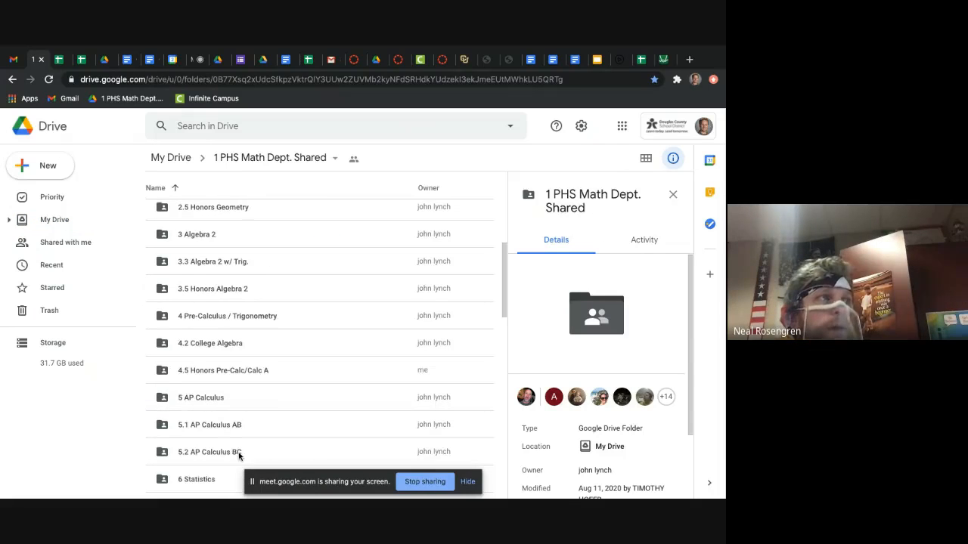
double_click(250, 424)
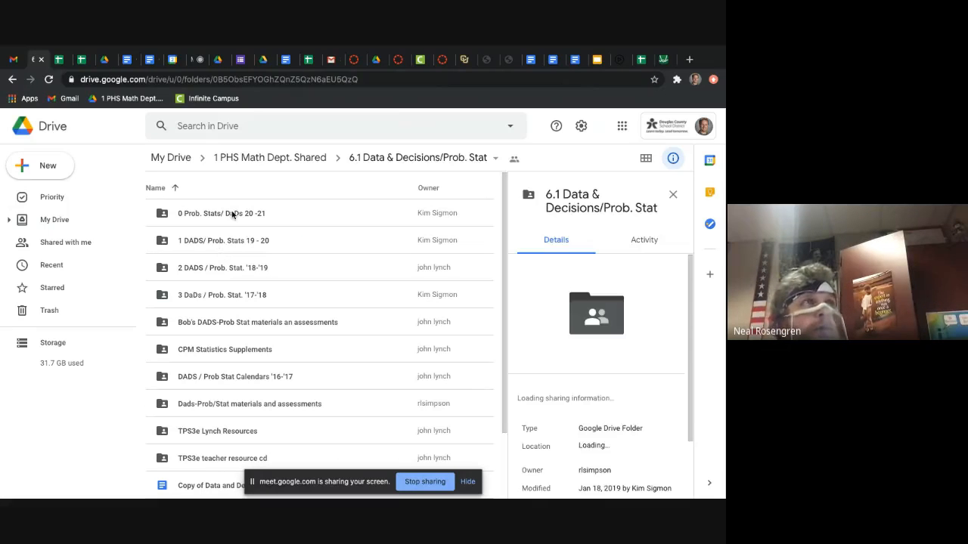
double_click(232, 212)
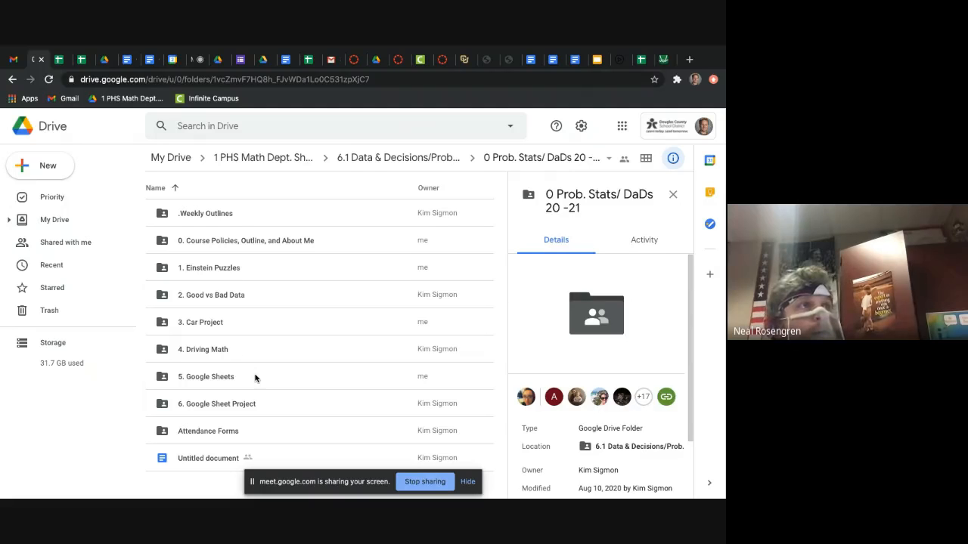
double_click(255, 377)
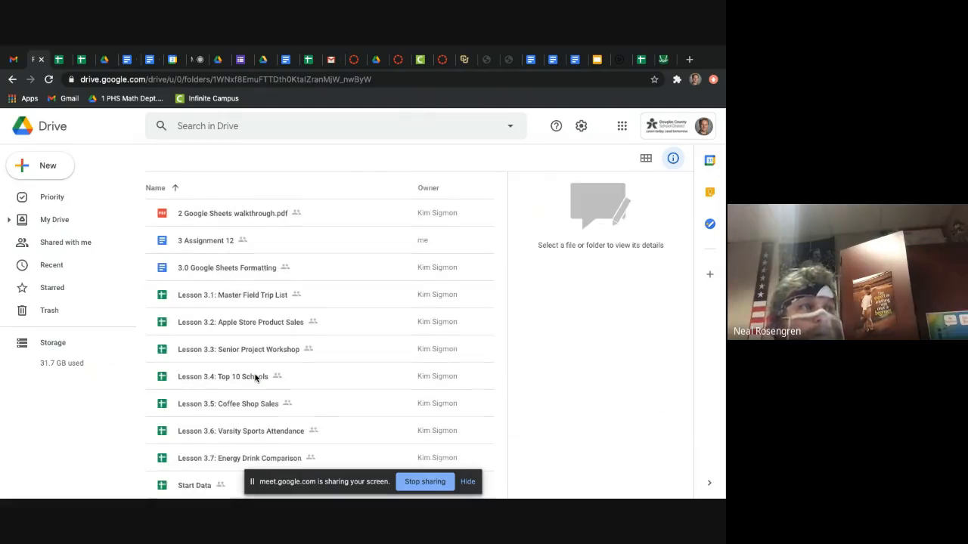
Step: Open the Start Data spreadsheet and show its 3.3 sheet
double_click(203, 485)
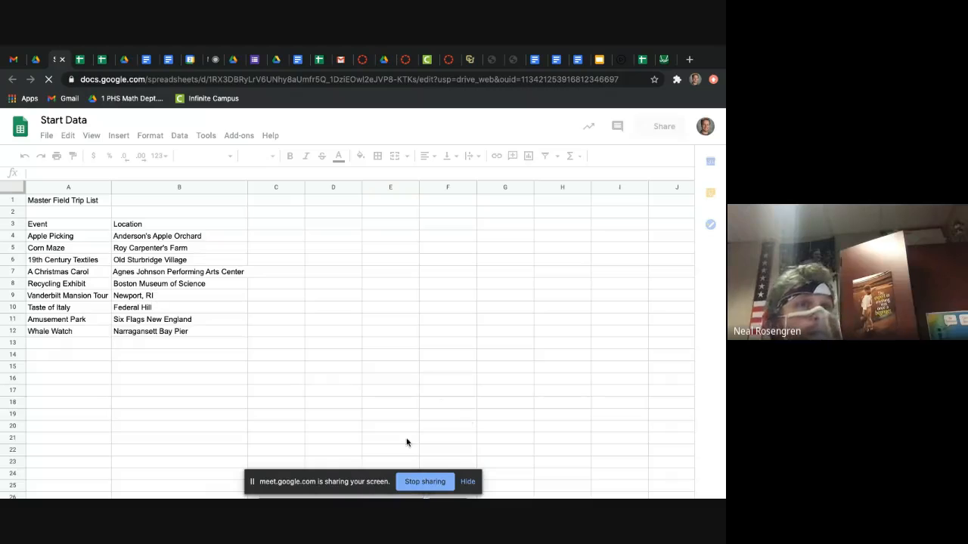
click(468, 482)
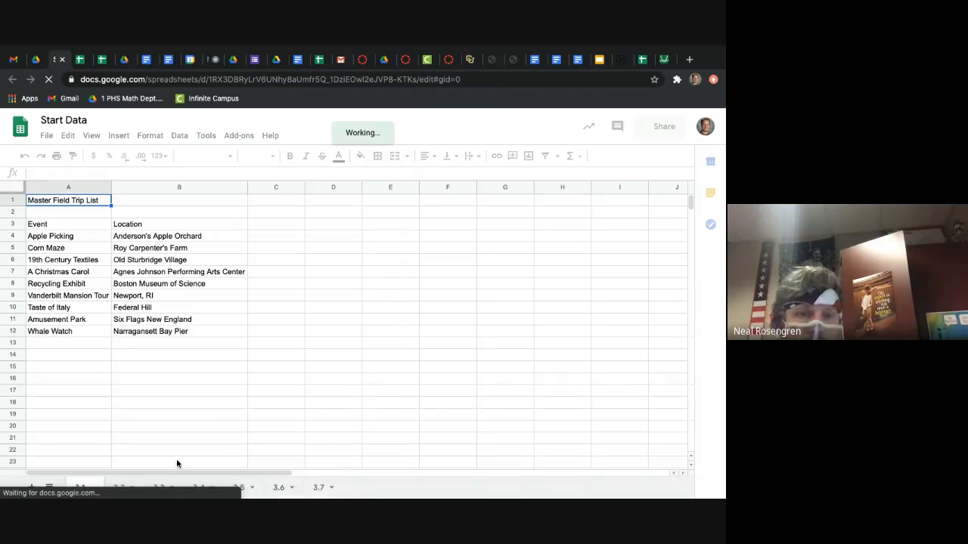
click(158, 487)
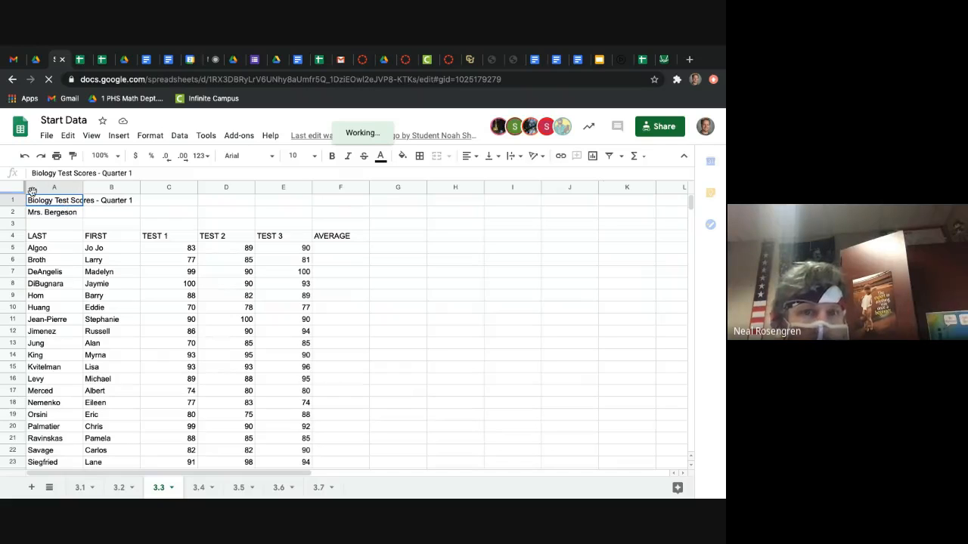
Step: Select all cells of the 3.3 sheet in Start Data and copy them
key(shift+Down)
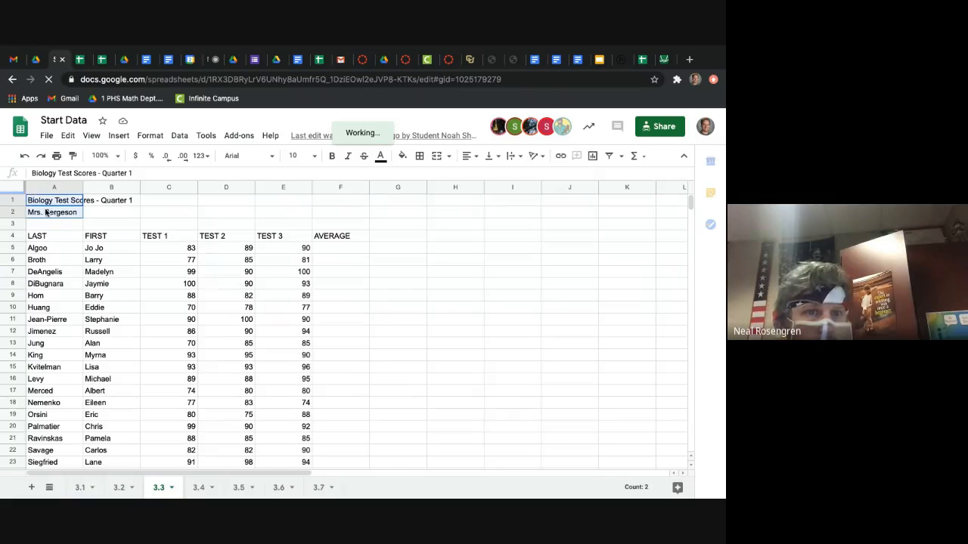
key(Down)
click(15, 188)
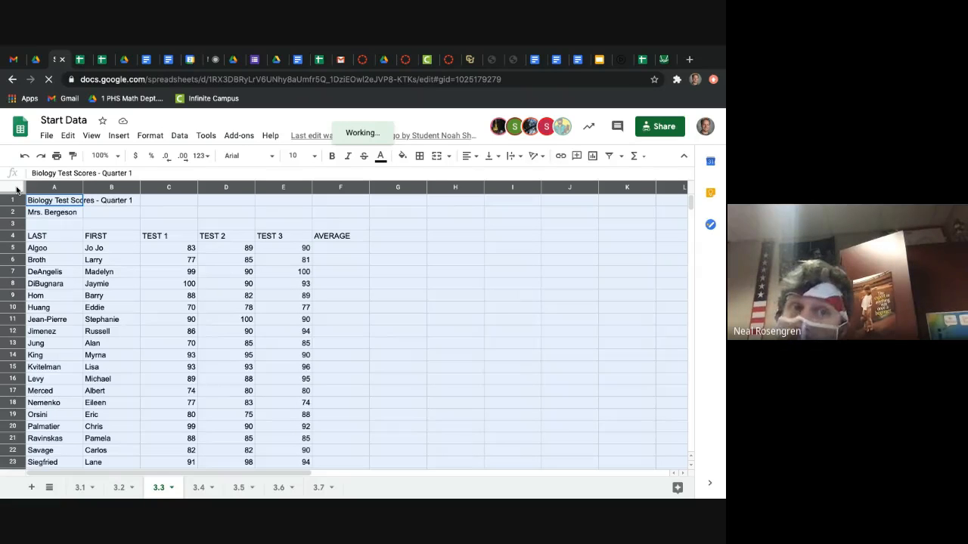
click(69, 136)
click(70, 137)
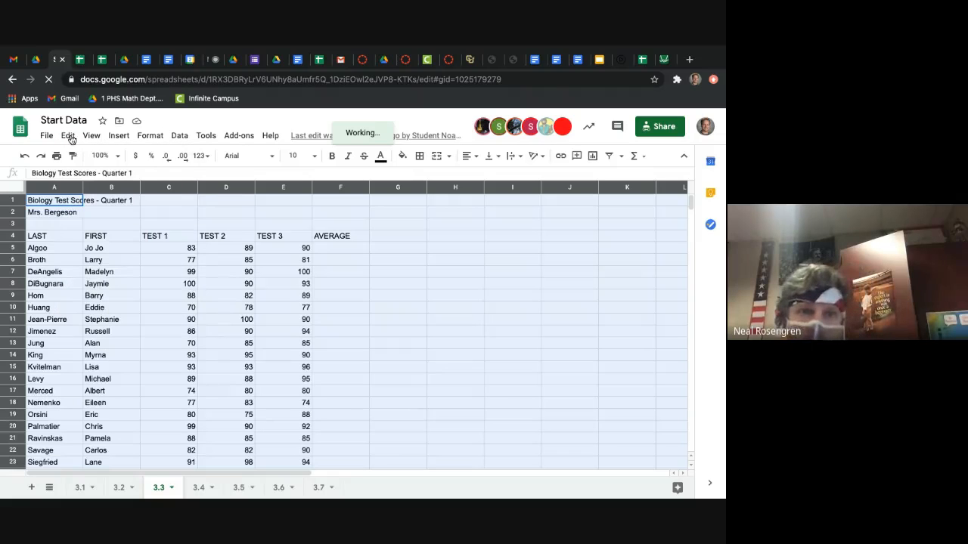
click(70, 136)
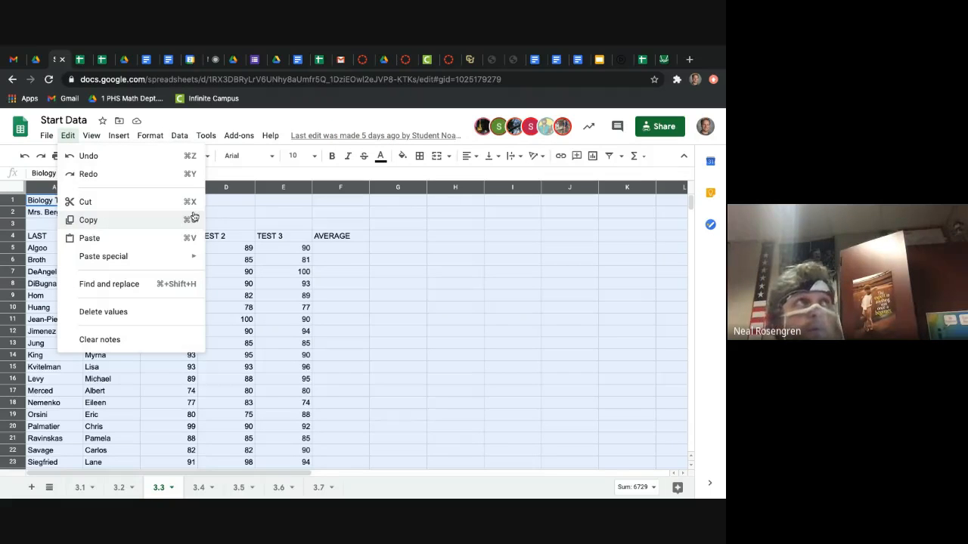
mouse_move(272, 134)
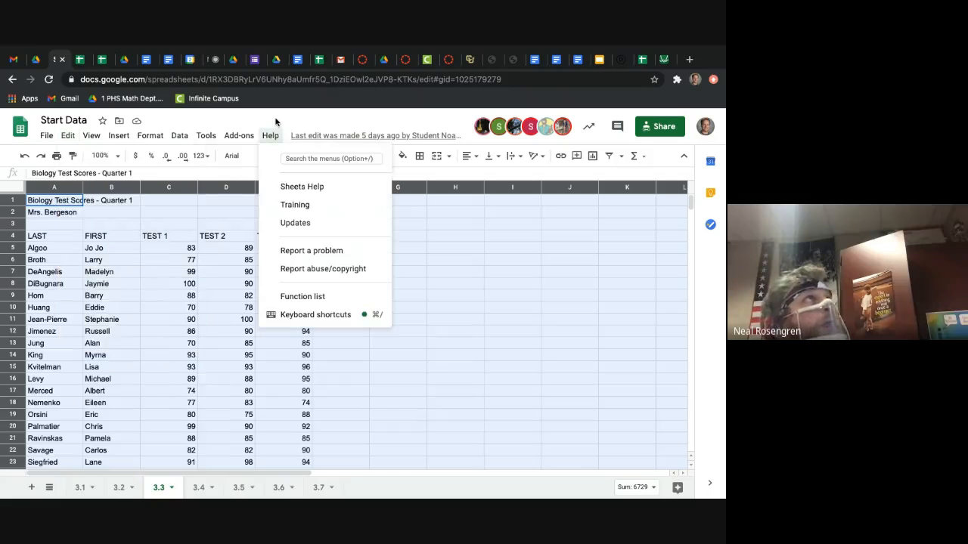
Step: Paste the copied Biology Test Scores data into the empty Lesson 3.3 spreadsheet, starting at cell A1
click(78, 60)
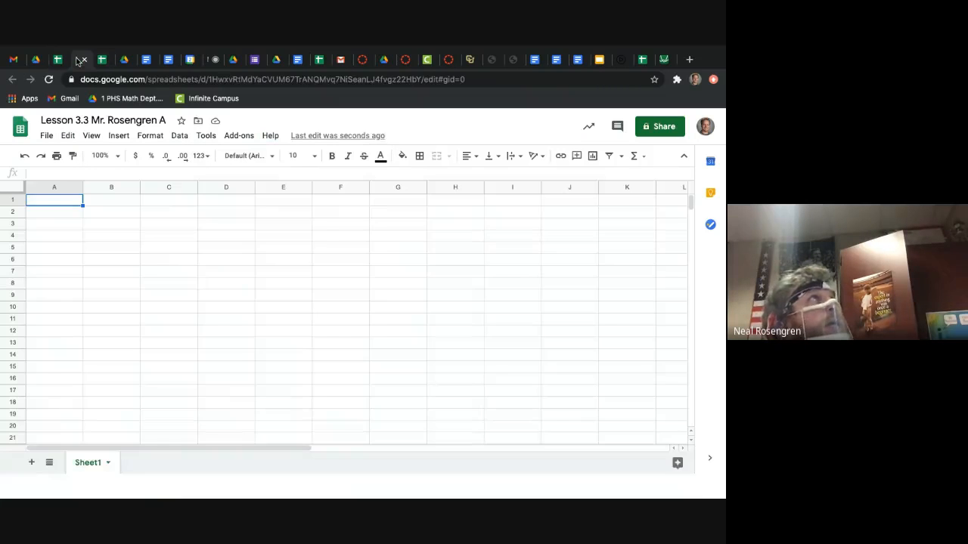
click(67, 136)
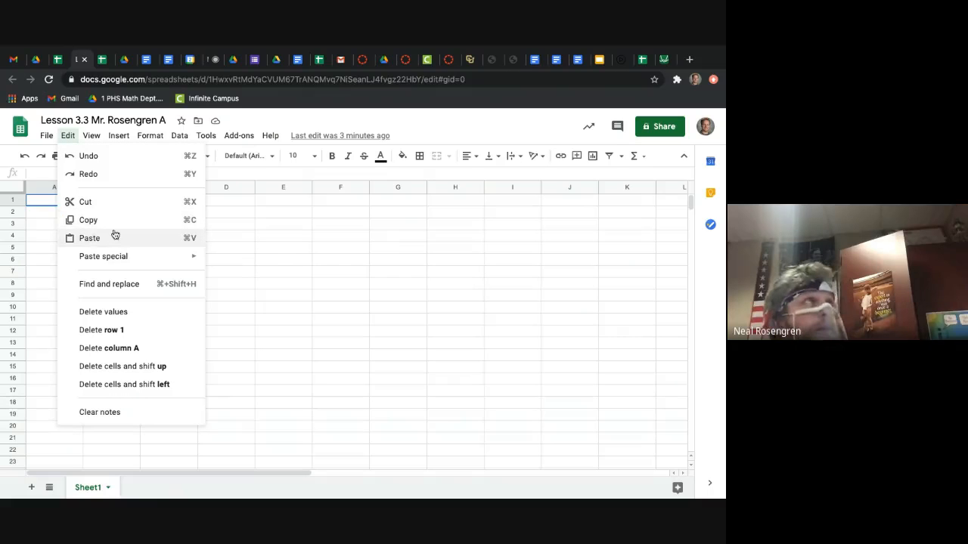
click(48, 208)
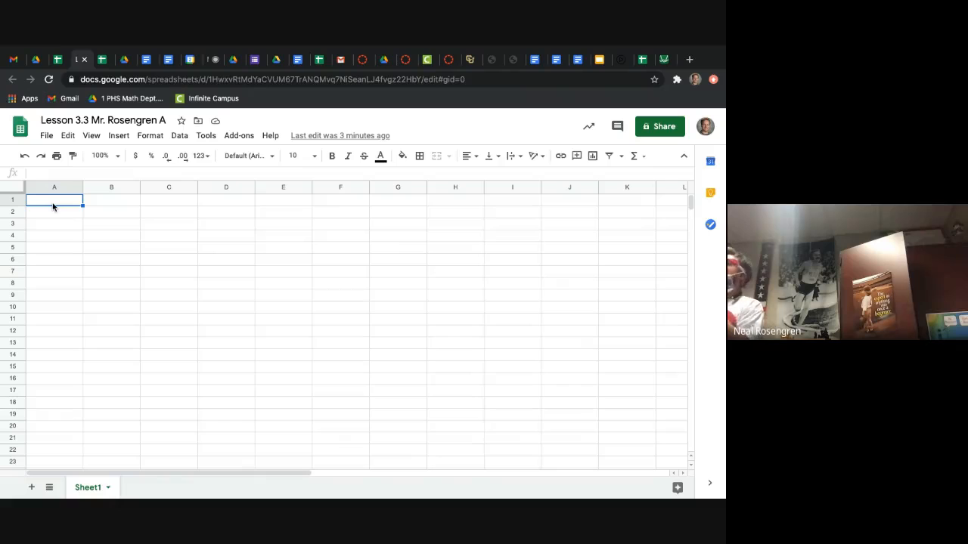
key(ctrl+v)
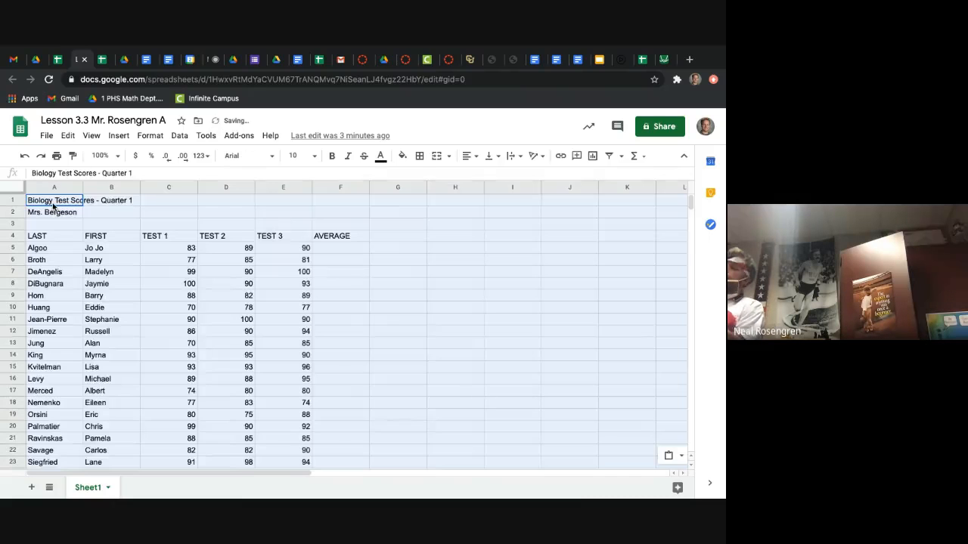
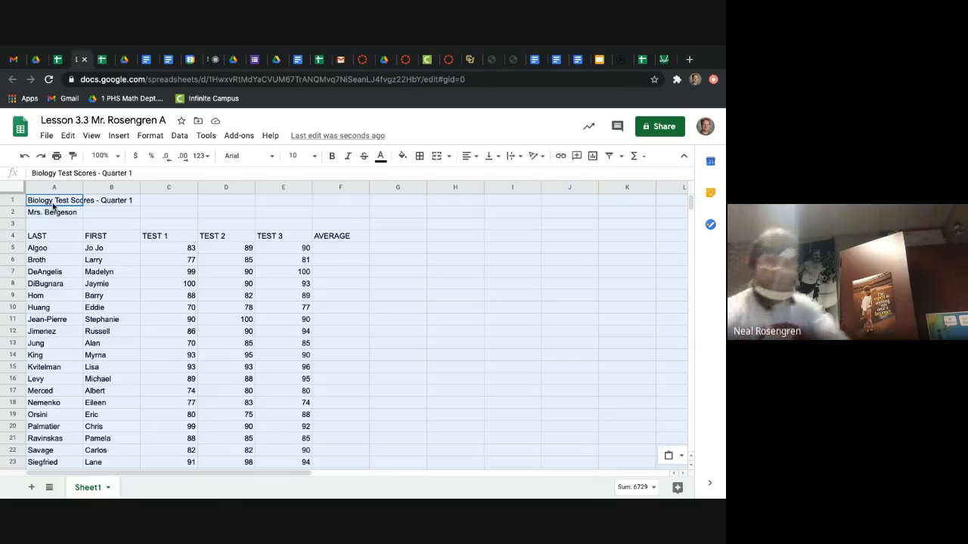
Step: Read the Find the Average instructions in the Google Sheets walkthrough PDF and return to the Lesson 3.3 spreadsheet
click(121, 60)
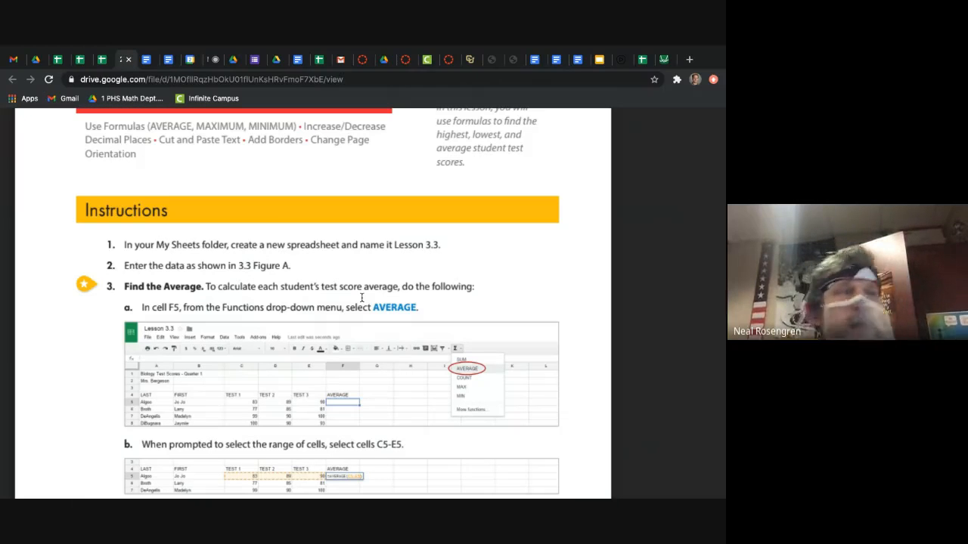
scroll(311, 342, down, 1)
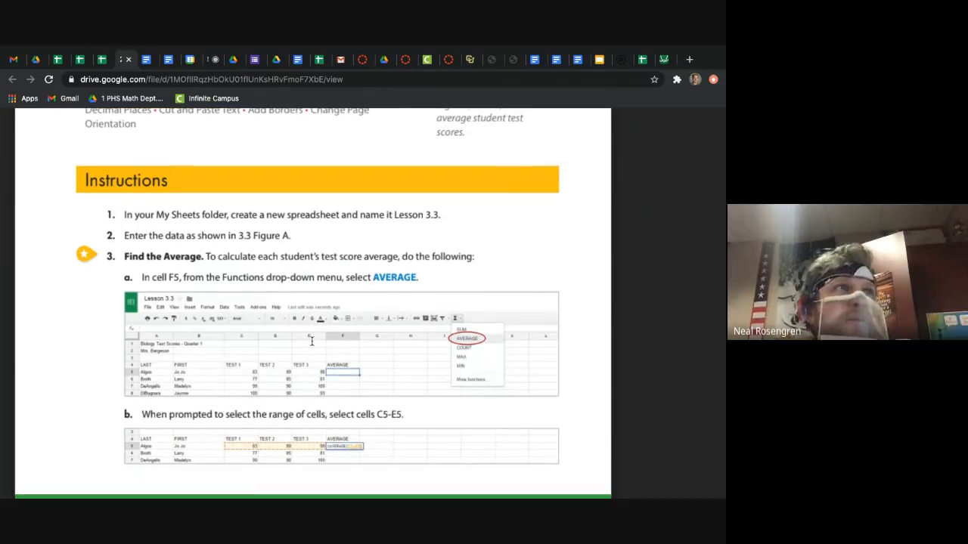
click(103, 62)
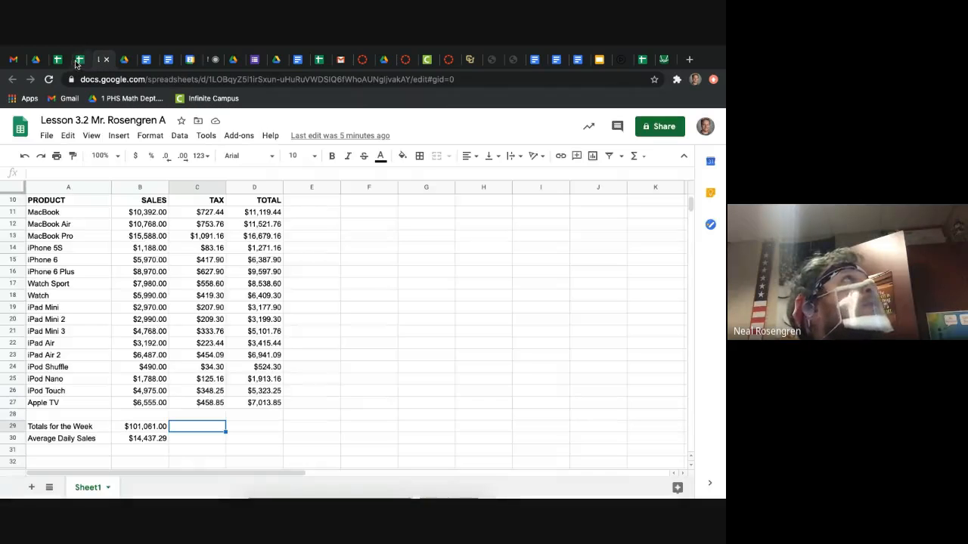
click(58, 60)
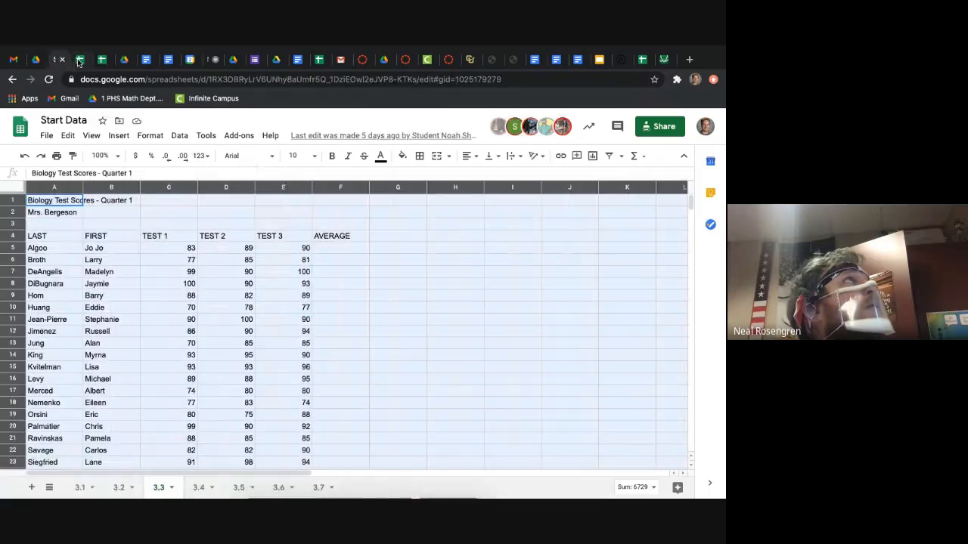
click(80, 60)
Step: Enter the formula =AVERAGE(C5:E5) in cell F5 to average the first student's three tests
click(344, 249)
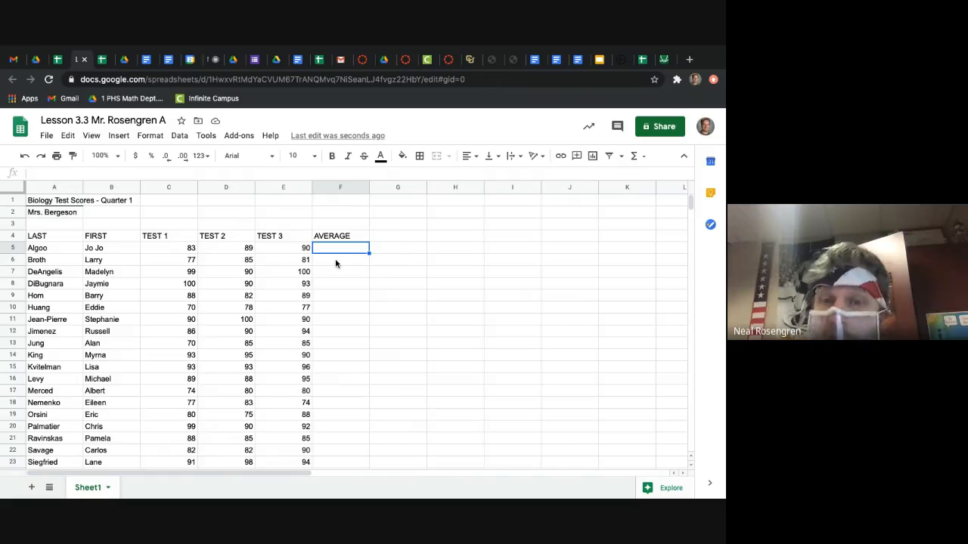
text(=)
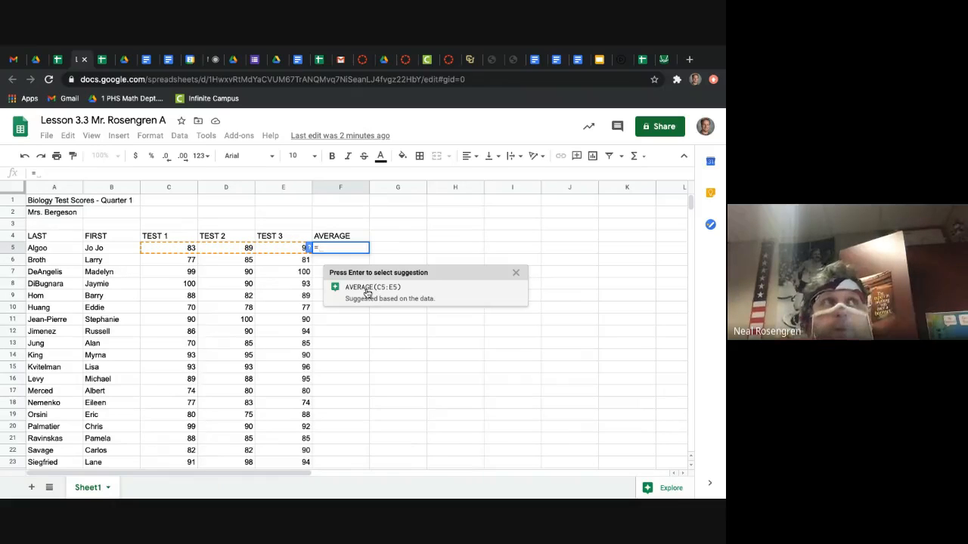
click(366, 292)
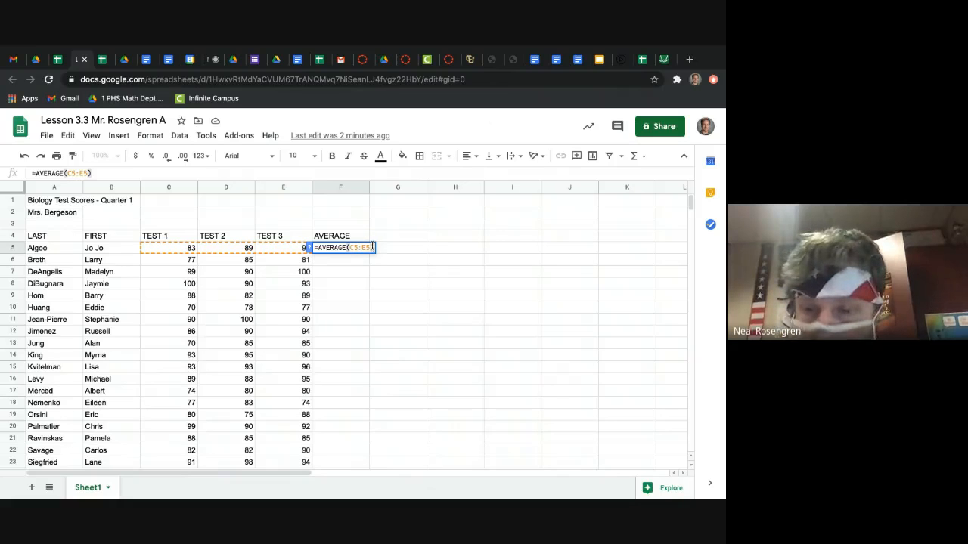
key(Return)
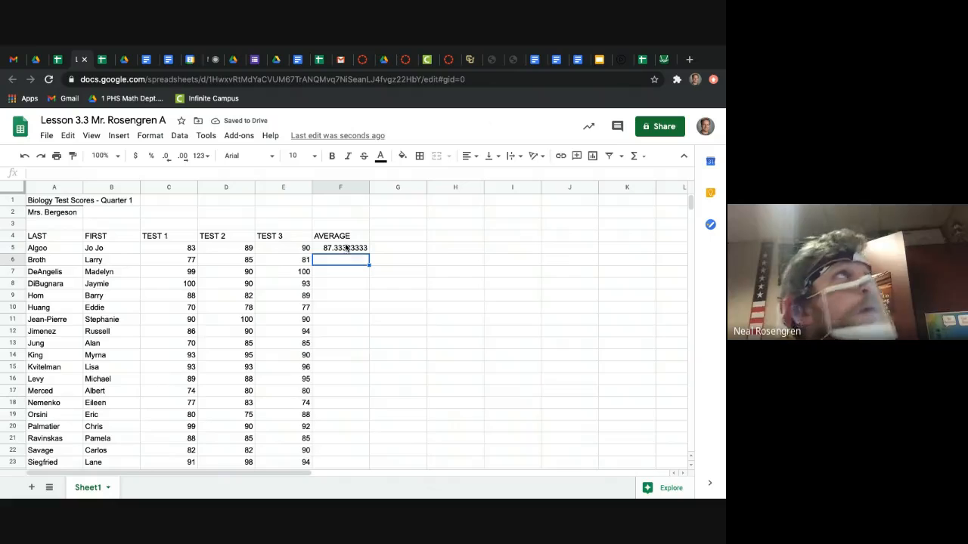
Step: Review the walkthrough PDF's illustrated steps for applying AVERAGE to cells C5-E5
click(127, 60)
scroll(414, 351, down, 1)
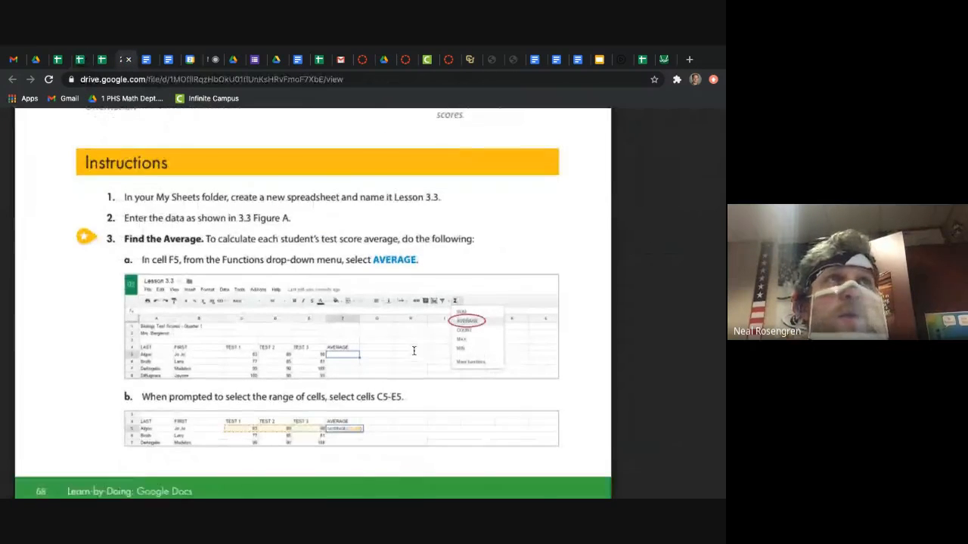
scroll(414, 351, down, 2)
scroll(455, 233, up, 4)
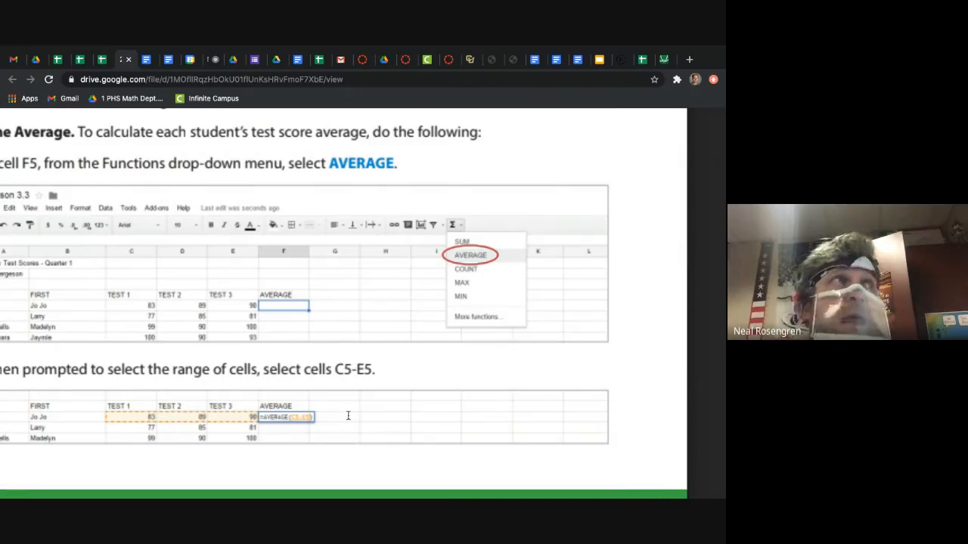
scroll(291, 414, left, 1)
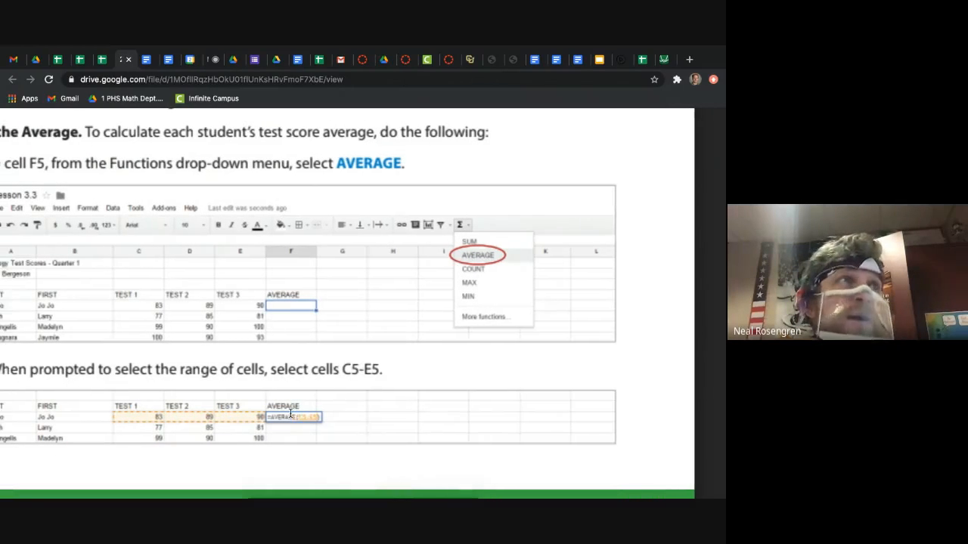
Step: Quit the iTunes application
mouse_move(411, 498)
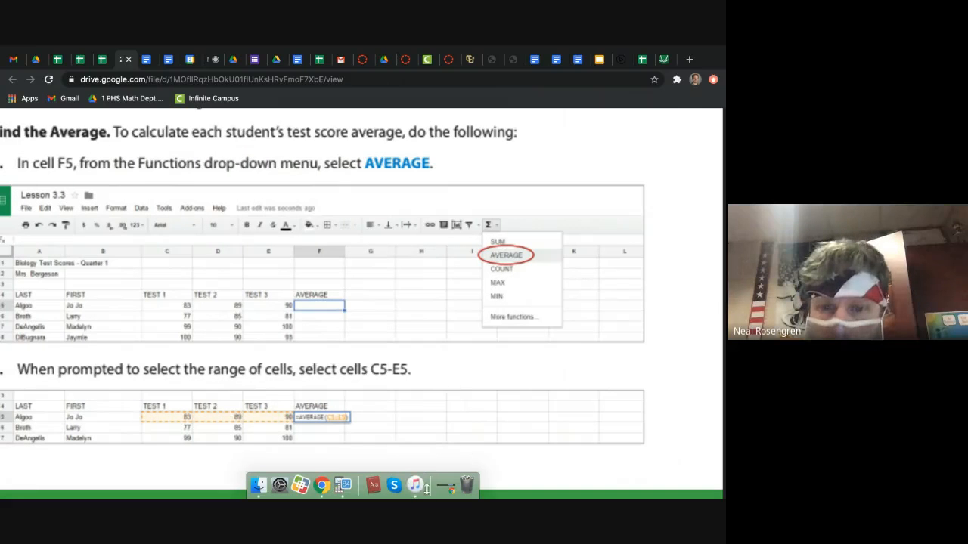
right_click(416, 483)
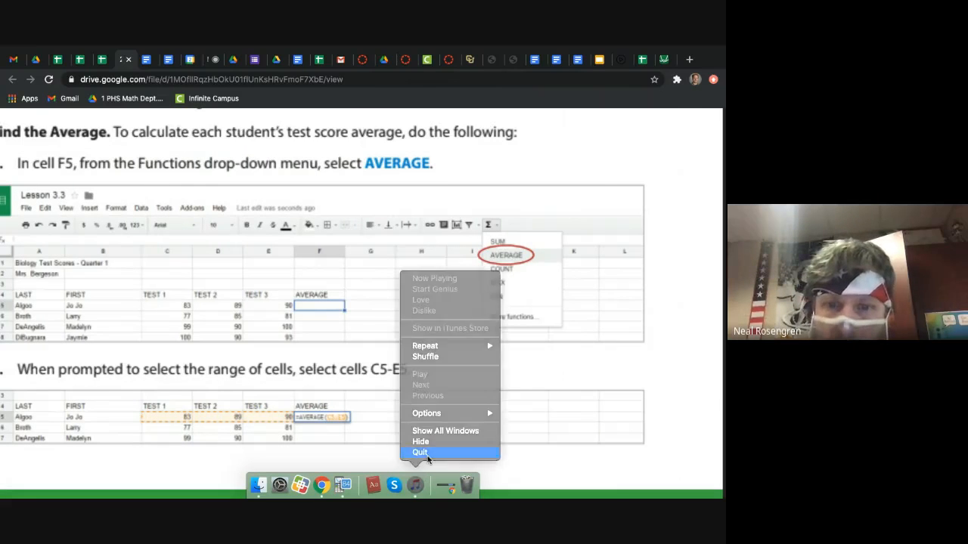
click(420, 453)
Step: Read the walkthrough's instructions for applying the F5 formula to cells F6-F30 and return to the Lesson 3.3 spreadsheet
scroll(342, 439, down, 5)
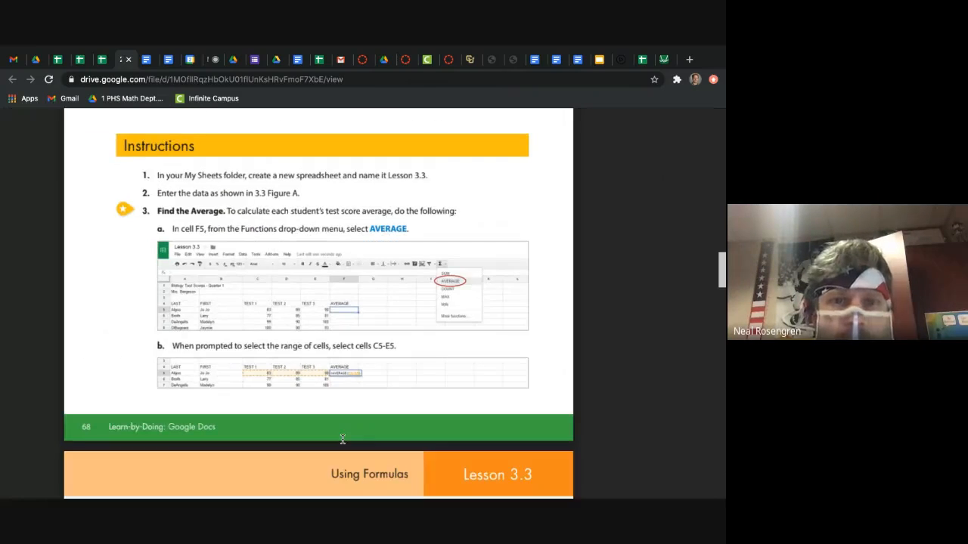
scroll(353, 387, down, 4)
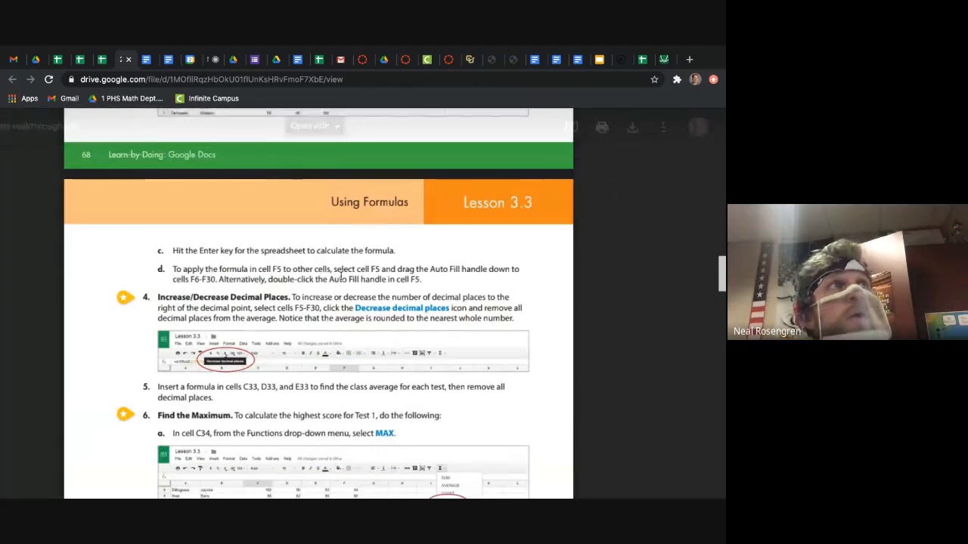
click(88, 61)
Step: Try to fill the average formula from F5 down the AVERAGE column
click(352, 249)
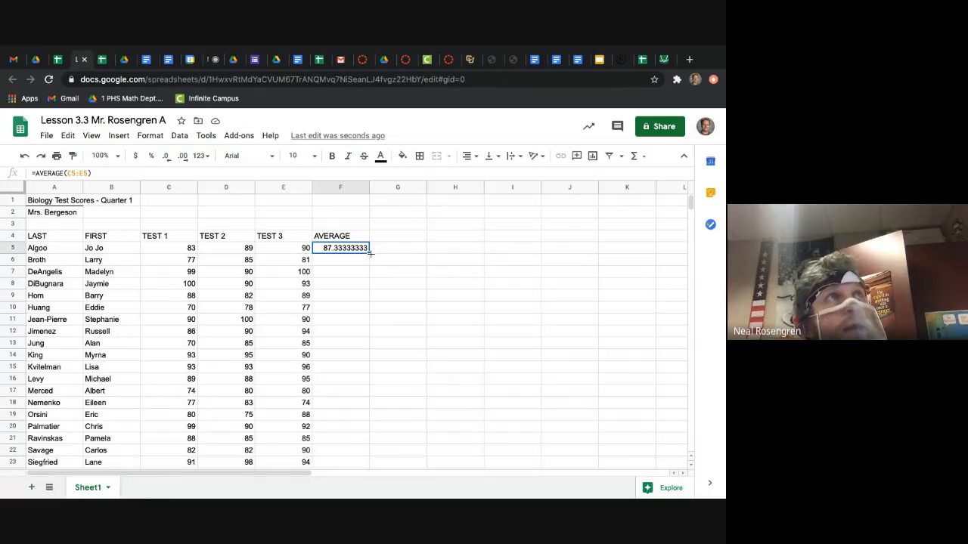
drag(370, 254, 352, 425)
scroll(352, 425, down, 3)
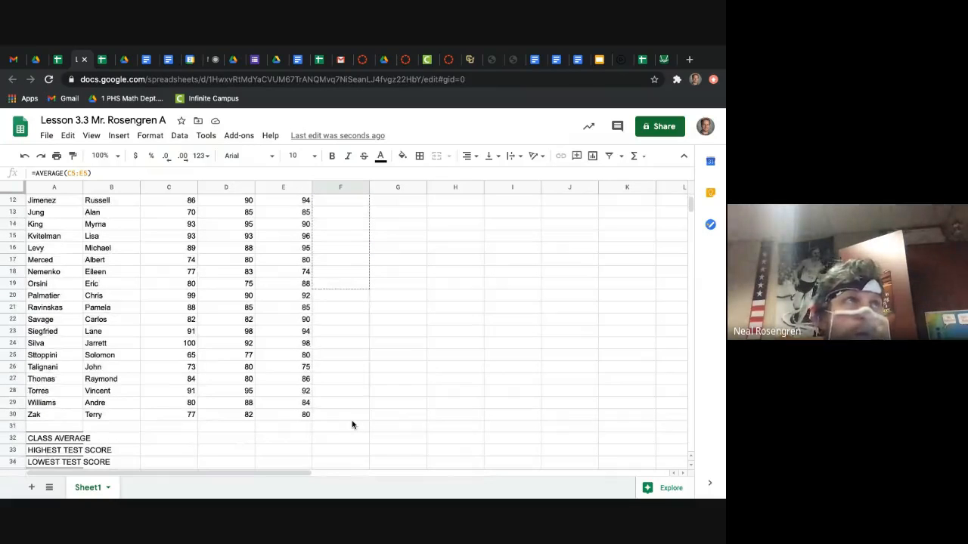
drag(352, 425, 375, 369)
Step: Close the Dictionary window and switch back to the Lesson 3.3 spreadsheet in the browser
key(super+Tab)
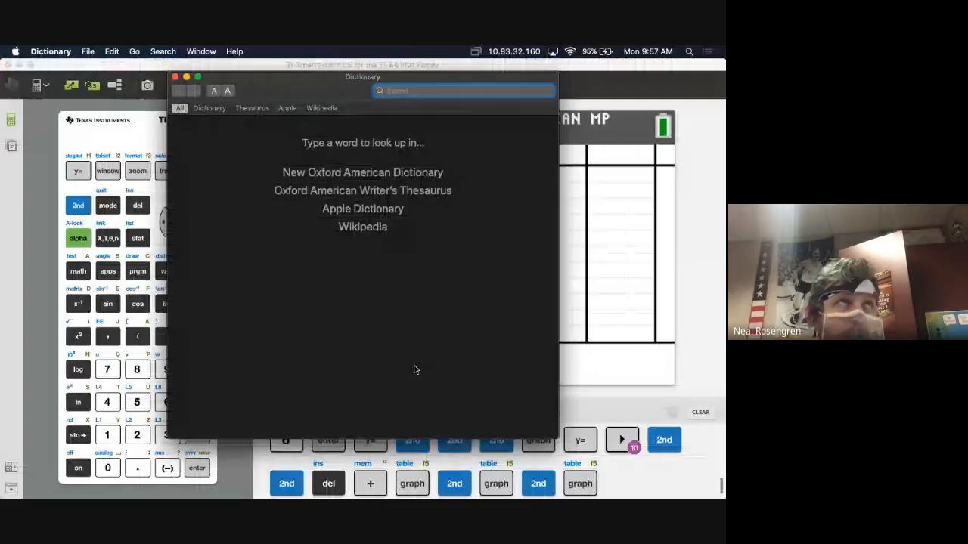
click(177, 77)
key(ctrl+Right)
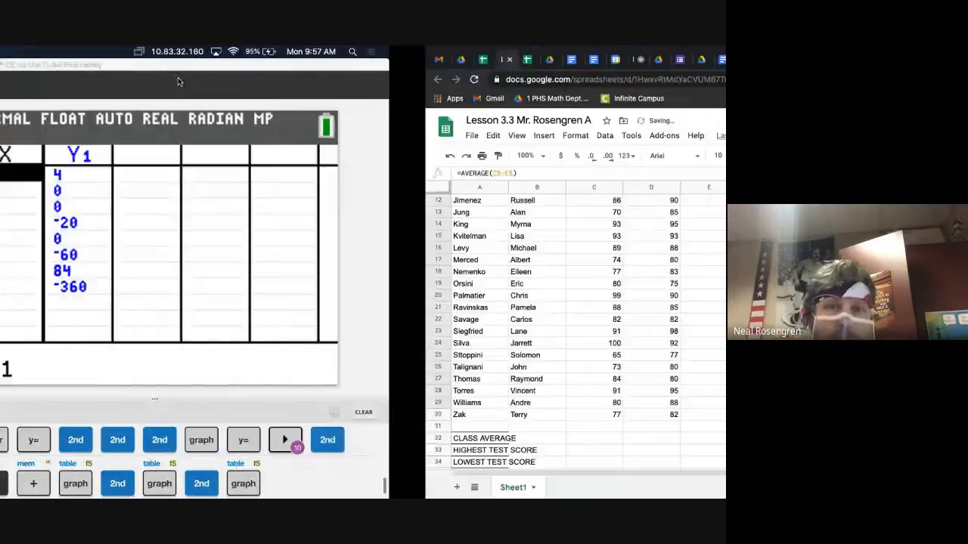
Step: Undo the last formula fill in the AVERAGE column
key(ctrl+z)
click(438, 294)
scroll(438, 294, up, 5)
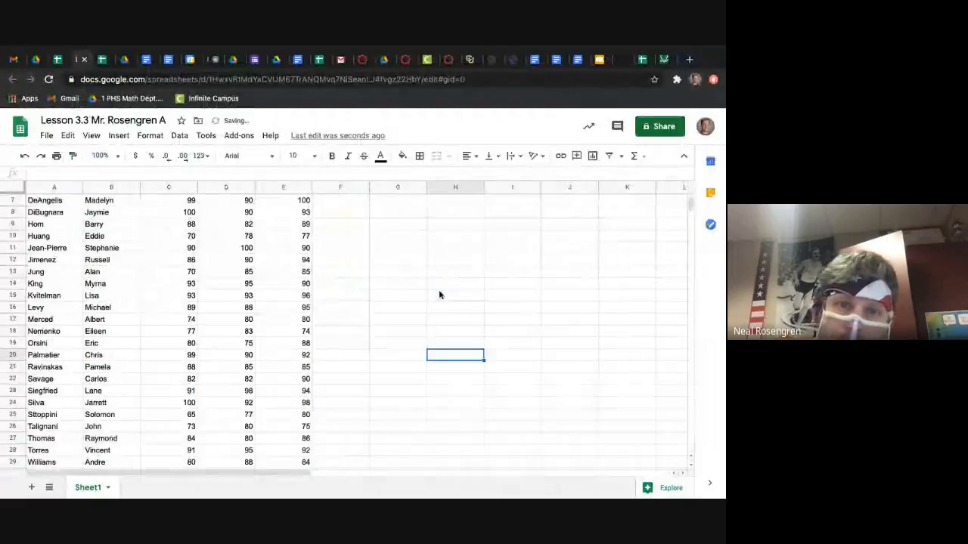
Step: Try to fill the average formula from F5 down through F51 and remove that fill again
click(366, 238)
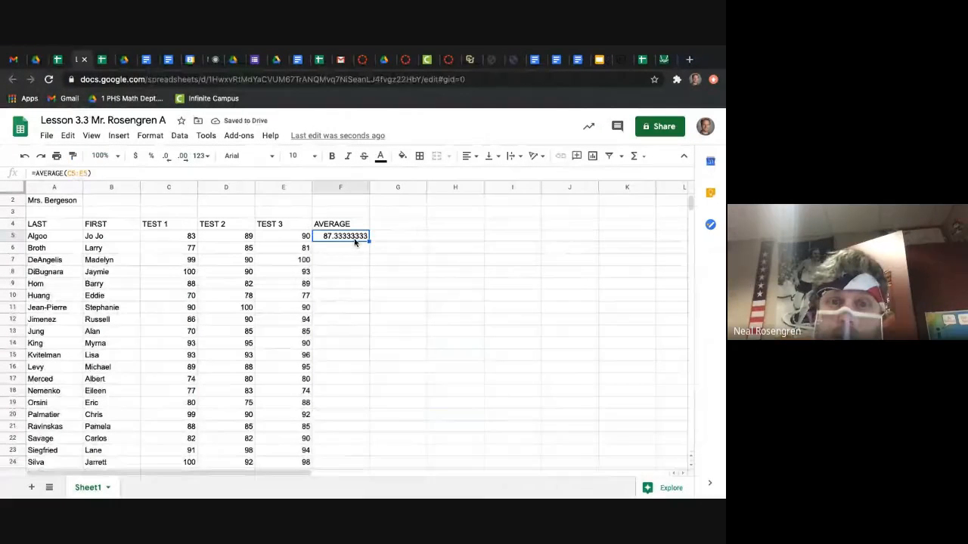
drag(369, 239, 355, 285)
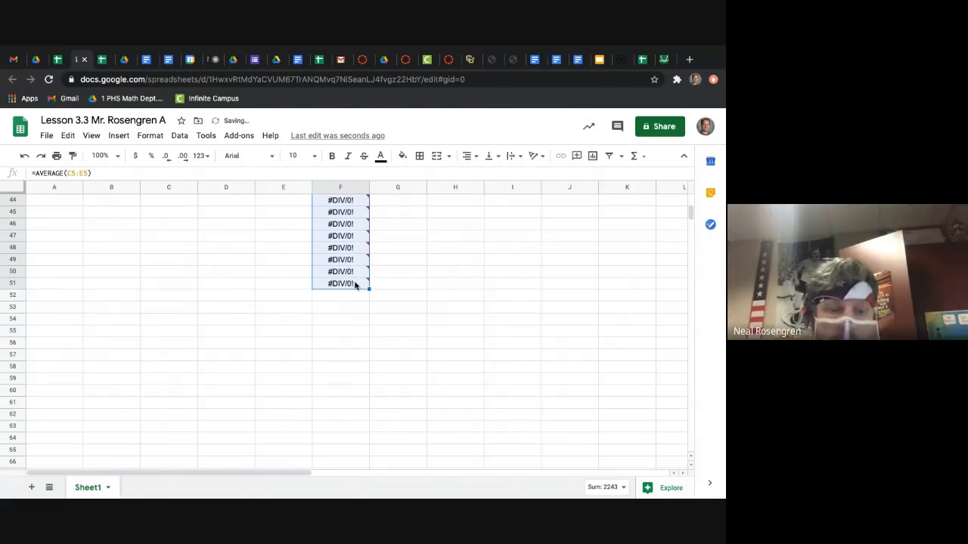
scroll(348, 291, up, 5)
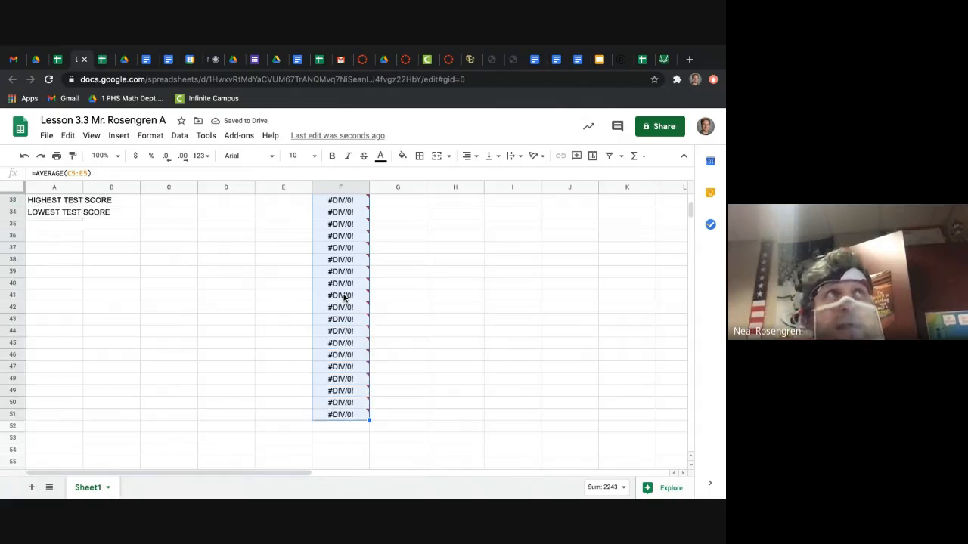
scroll(344, 298, up, 3)
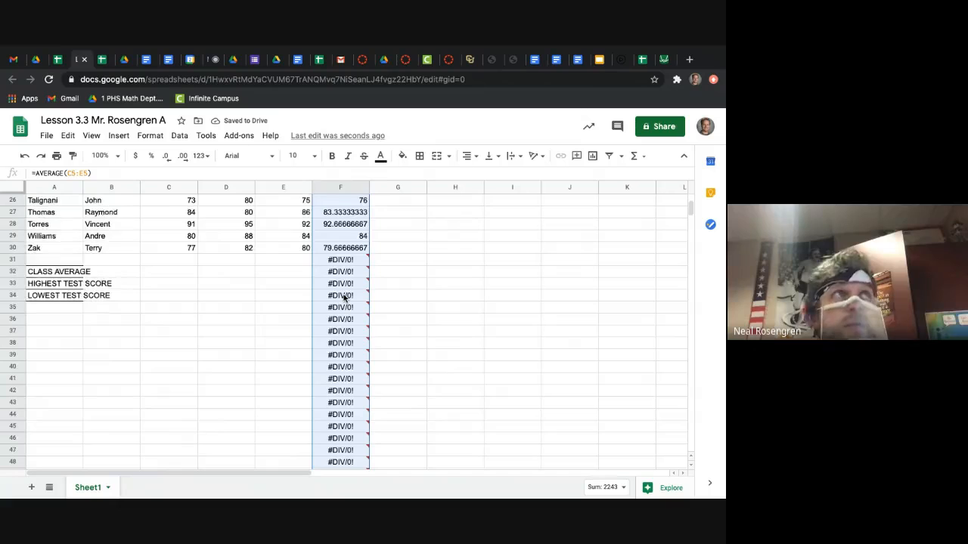
key(Delete)
click(388, 283)
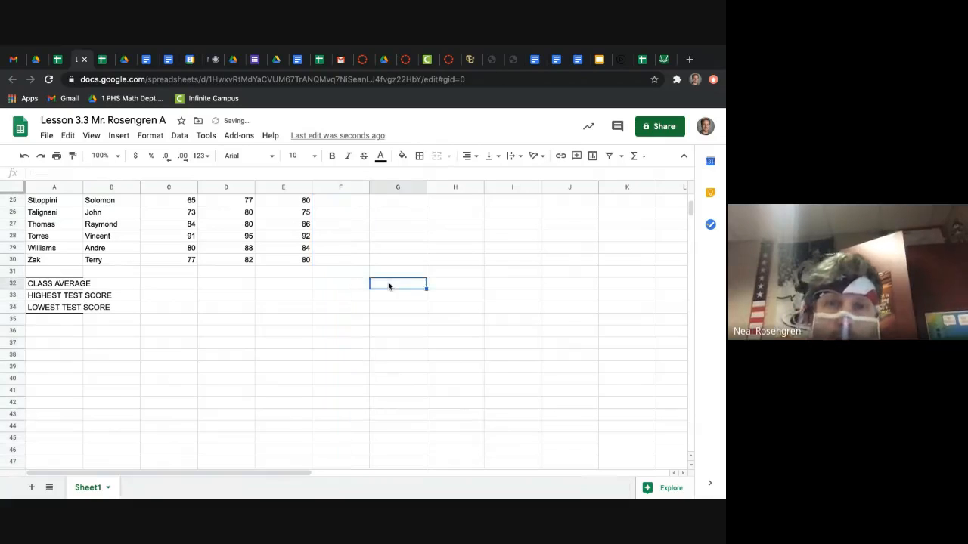
Step: Fill the average formula from F5 down through F30, ending at the last student row
scroll(388, 286, up, 6)
scroll(389, 286, up, 1)
click(363, 216)
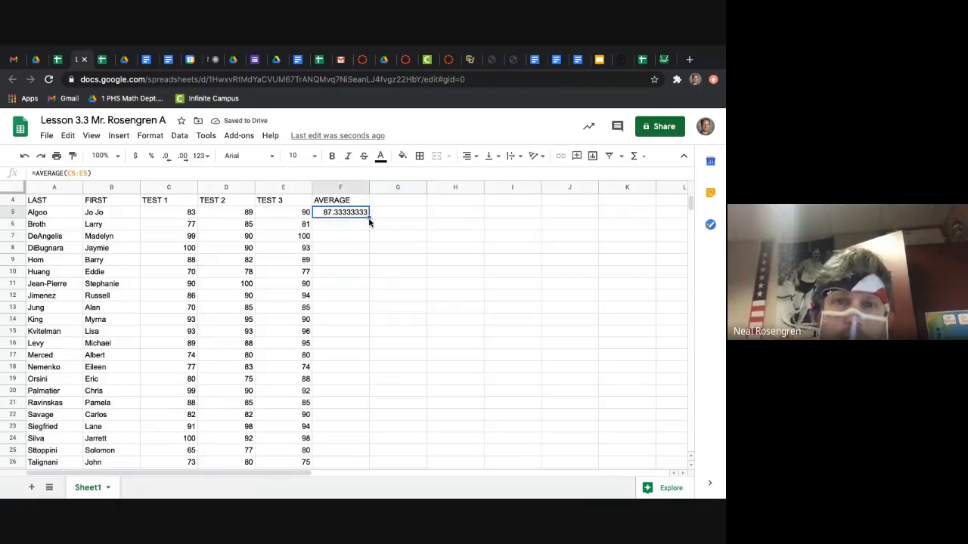
drag(369, 218, 358, 406)
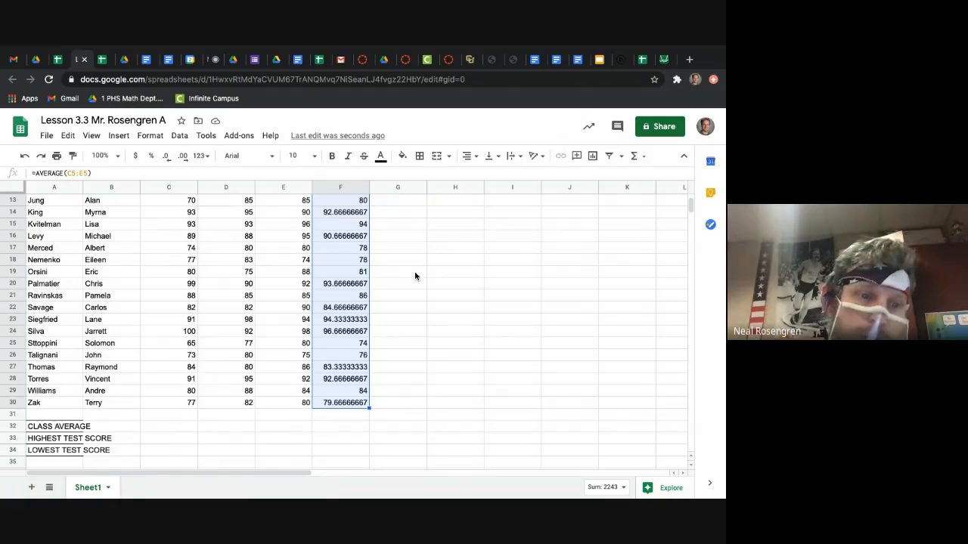
Step: Read the walkthrough's Increase/Decrease Decimal Places instructions and return to the Lesson 3.3 spreadsheet
click(125, 61)
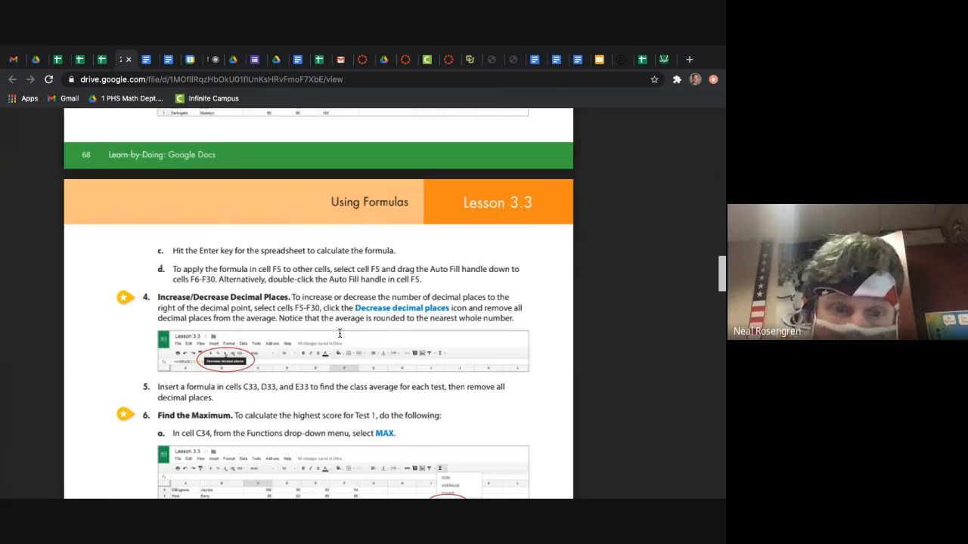
scroll(340, 333, down, 2)
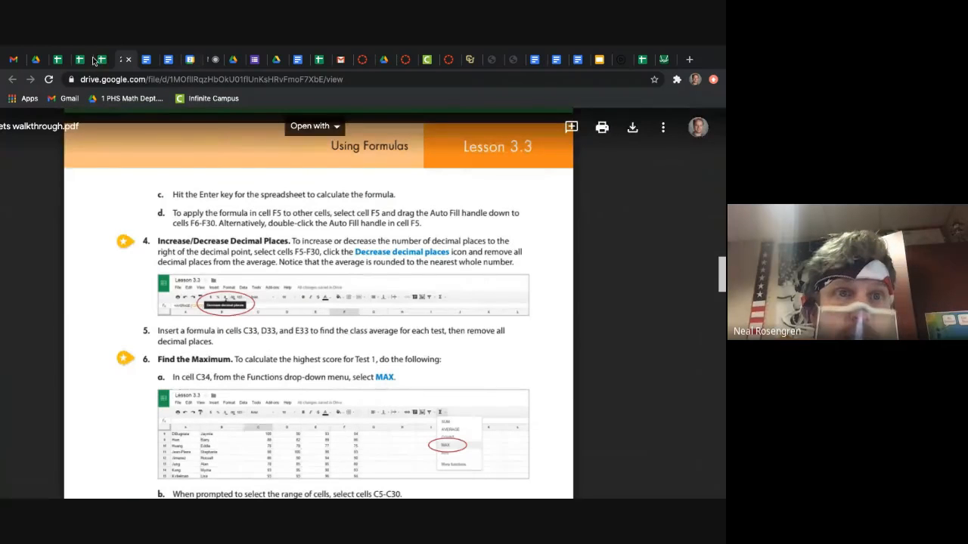
click(101, 61)
click(81, 61)
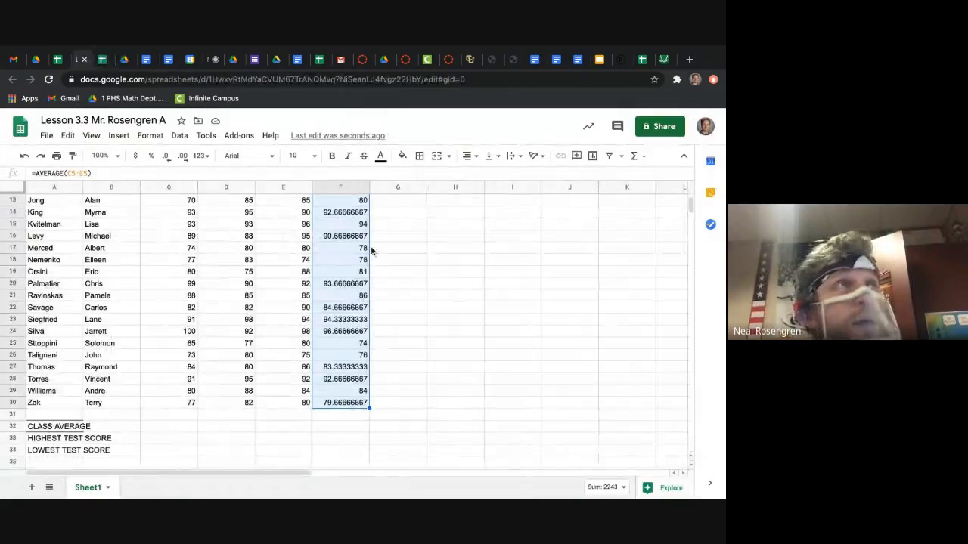
Step: Decrease the decimal places of the averages in F5-F30 until they display as whole numbers
scroll(371, 251, up, 5)
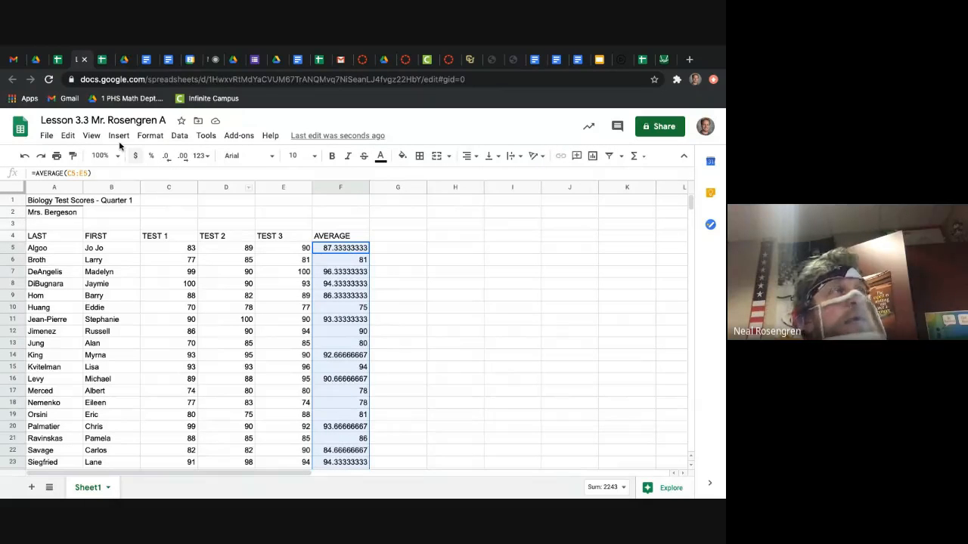
click(168, 160)
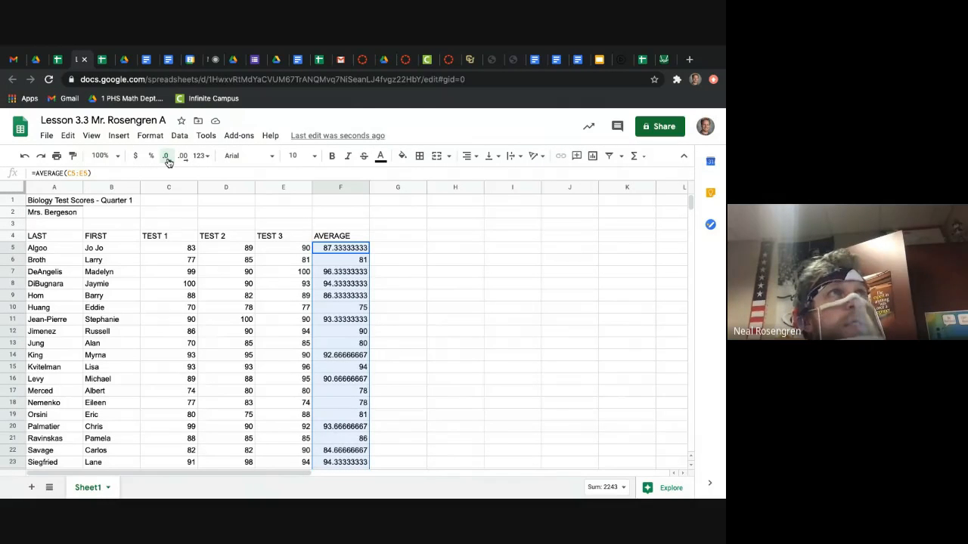
click(167, 160)
click(167, 160)
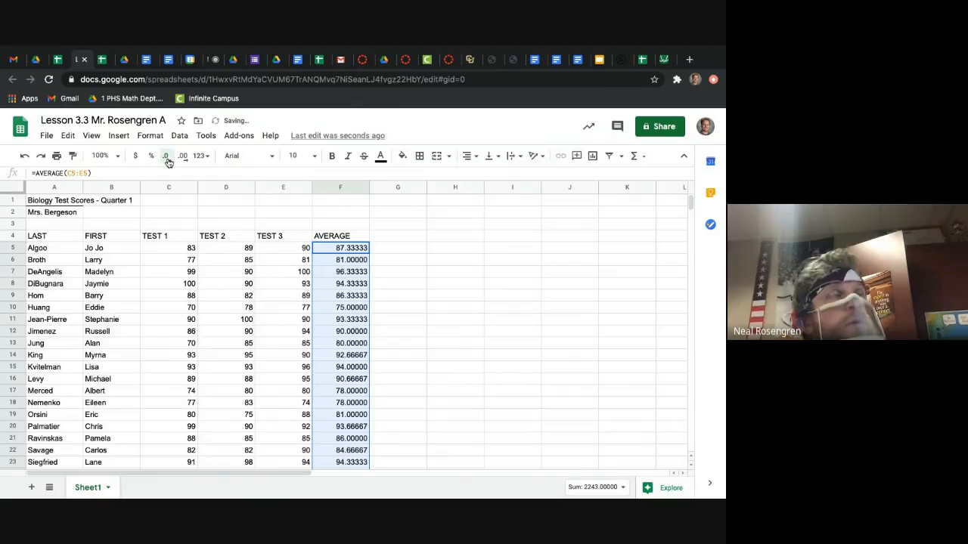
click(167, 160)
click(167, 160)
click(167, 160)
click(167, 159)
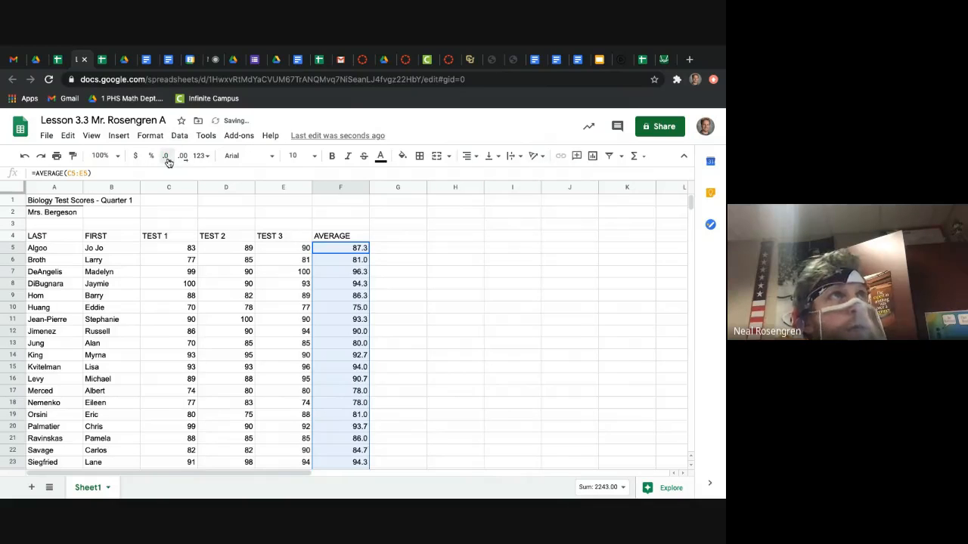
click(168, 159)
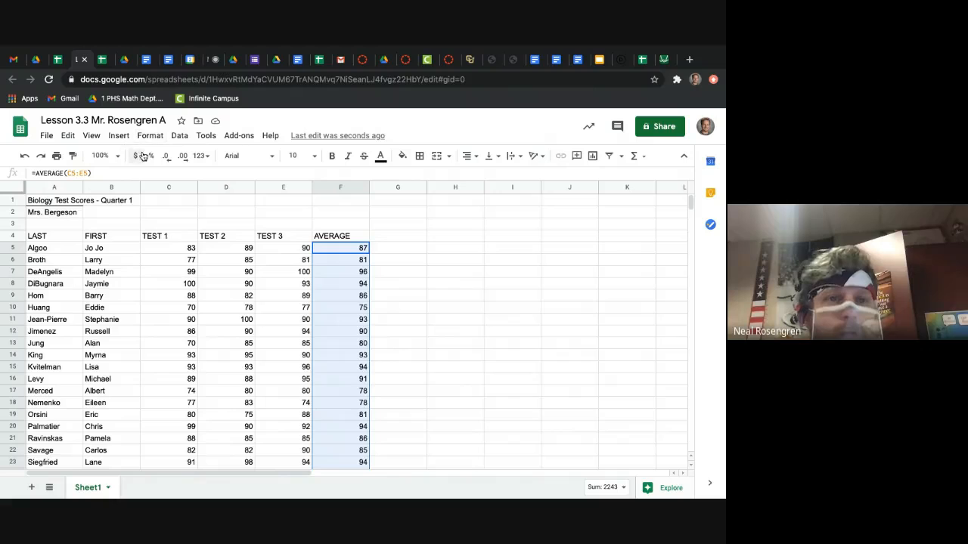
Step: Increase the decimal places of the averages in F5-F30, and reduce them to whole numbers again
click(183, 157)
click(183, 157)
click(183, 157)
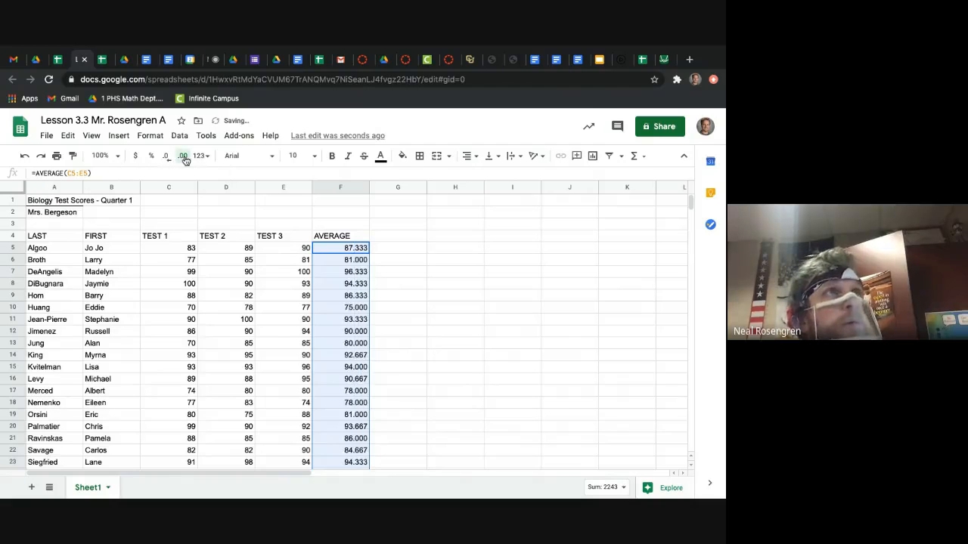
click(184, 157)
click(183, 156)
click(185, 157)
click(185, 157)
click(184, 158)
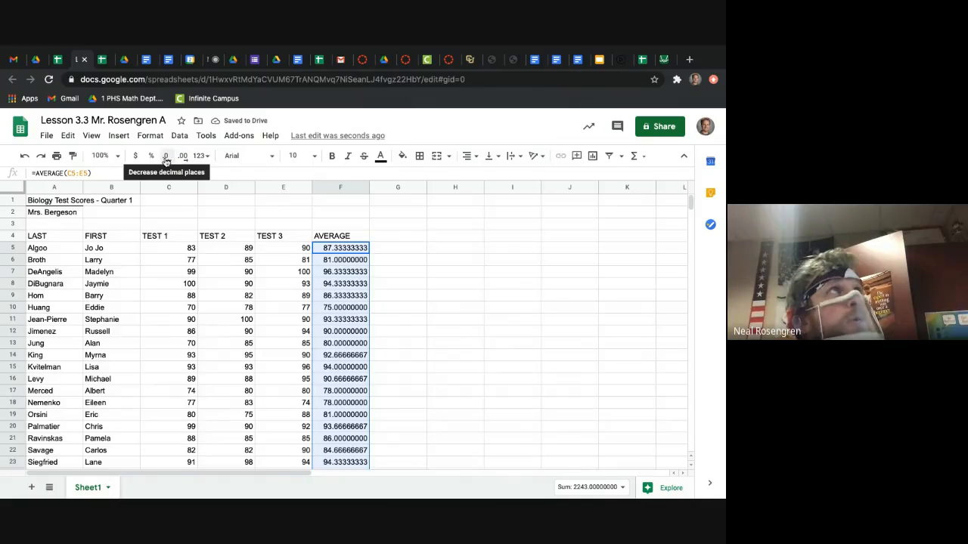
click(166, 157)
click(166, 157)
click(166, 157)
click(167, 157)
click(167, 156)
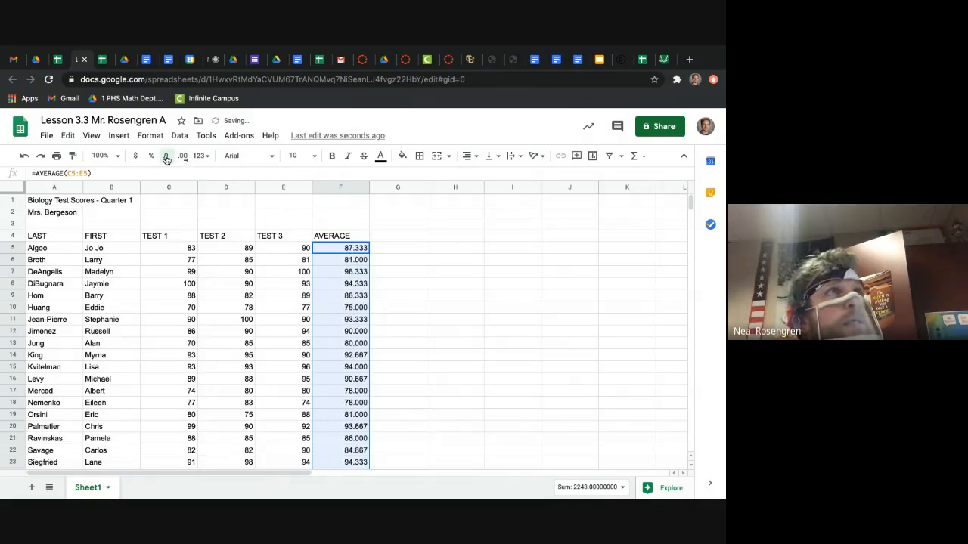
click(166, 157)
click(167, 157)
click(167, 157)
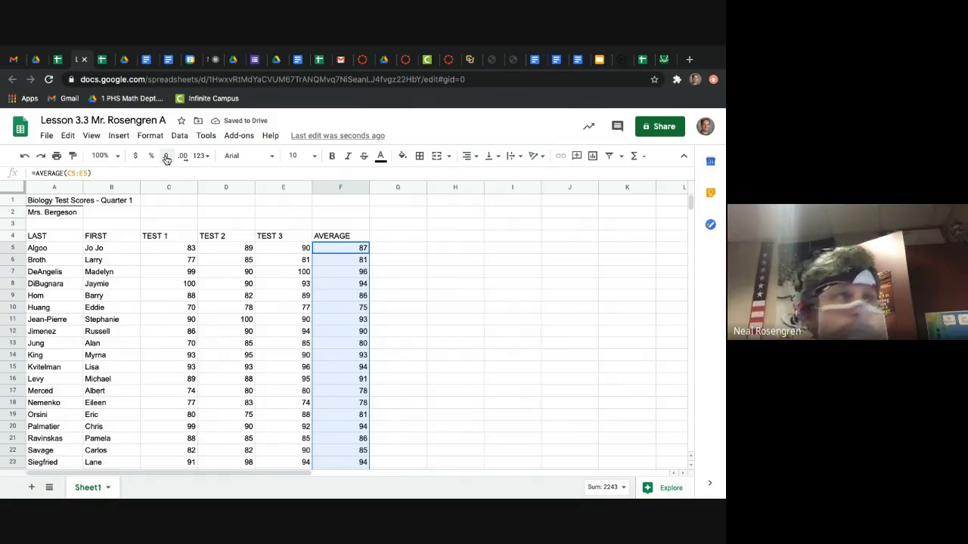
Step: Read the walkthrough's class average and Find the Maximum instructions and return to the Lesson 3.3 spreadsheet
click(125, 59)
scroll(305, 313, down, 1)
scroll(305, 312, down, 1)
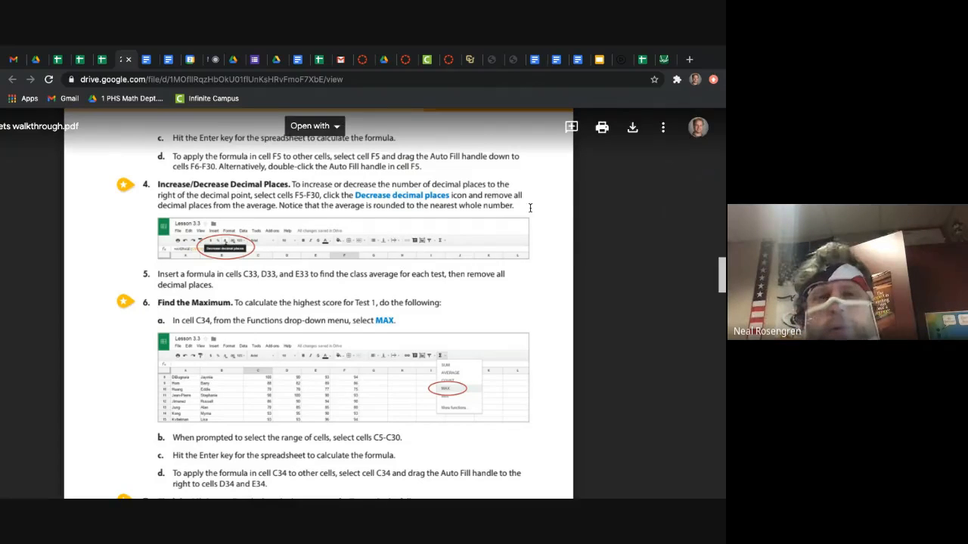
click(101, 61)
click(81, 61)
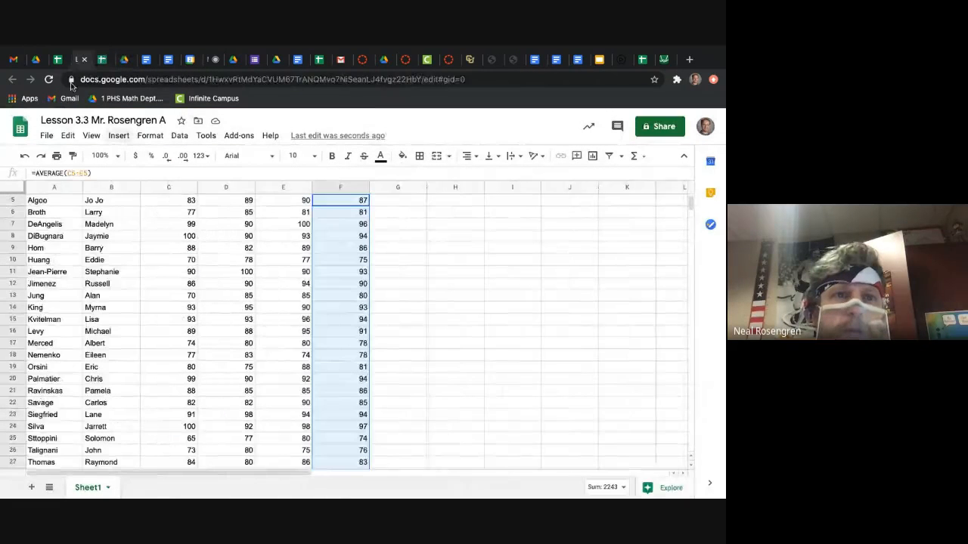
Step: Look over the student score rows and select the Test 1 class average cell, C32
scroll(344, 349, down, 3)
click(344, 349)
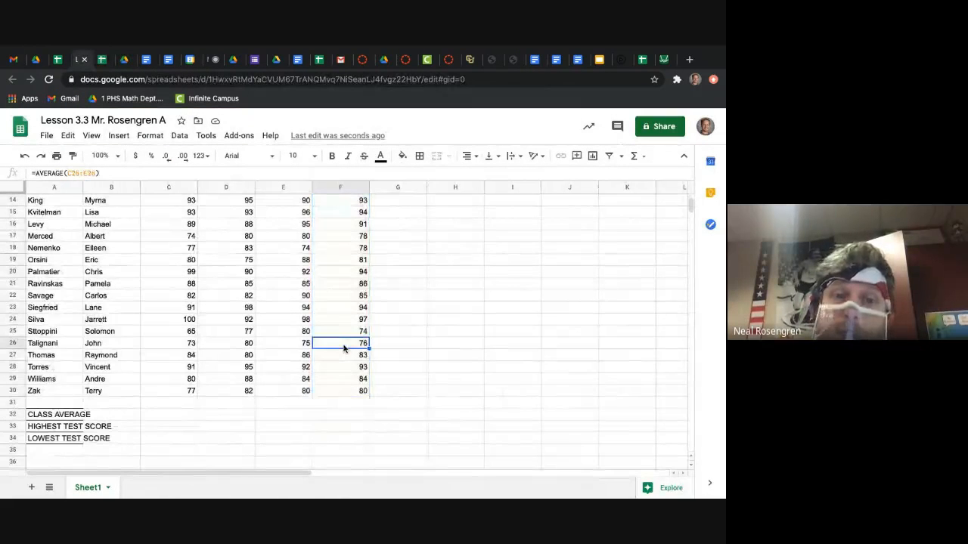
scroll(344, 349, up, 5)
scroll(344, 349, down, 4)
scroll(344, 348, down, 1)
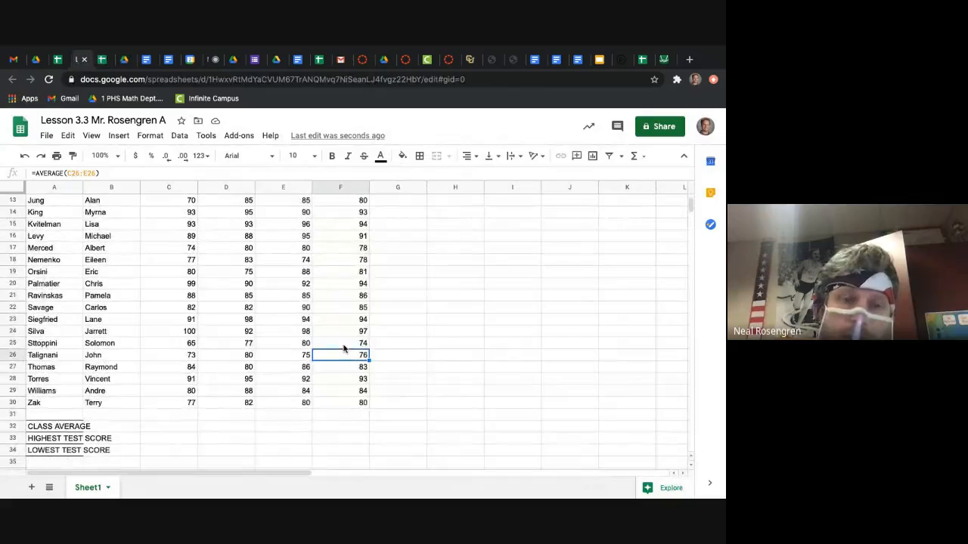
click(176, 426)
scroll(203, 414, up, 4)
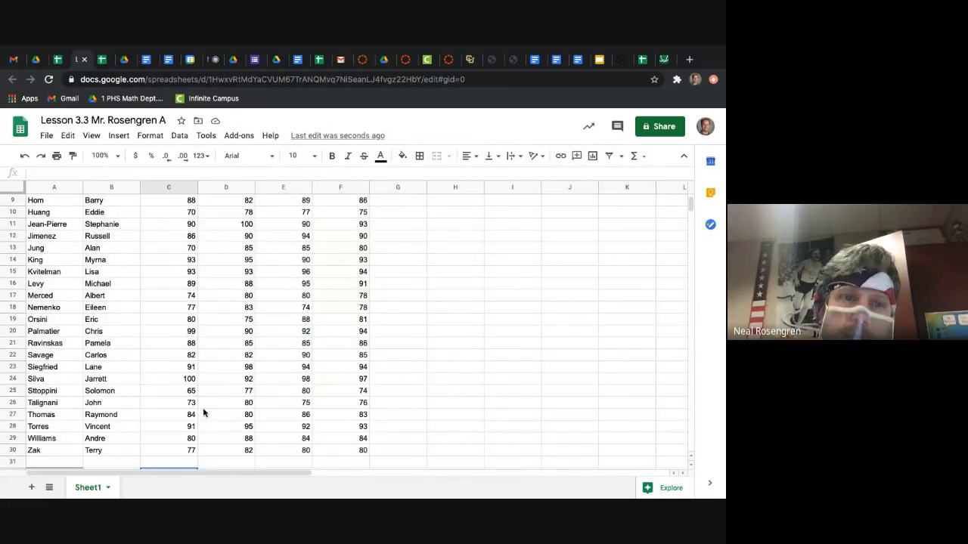
scroll(203, 414, down, 2)
scroll(204, 414, up, 2)
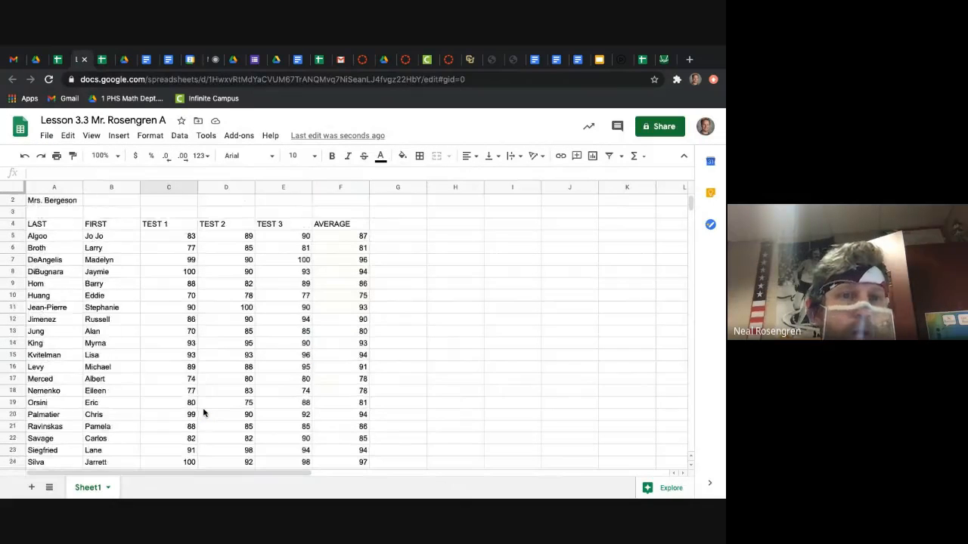
scroll(204, 414, down, 4)
scroll(203, 414, down, 1)
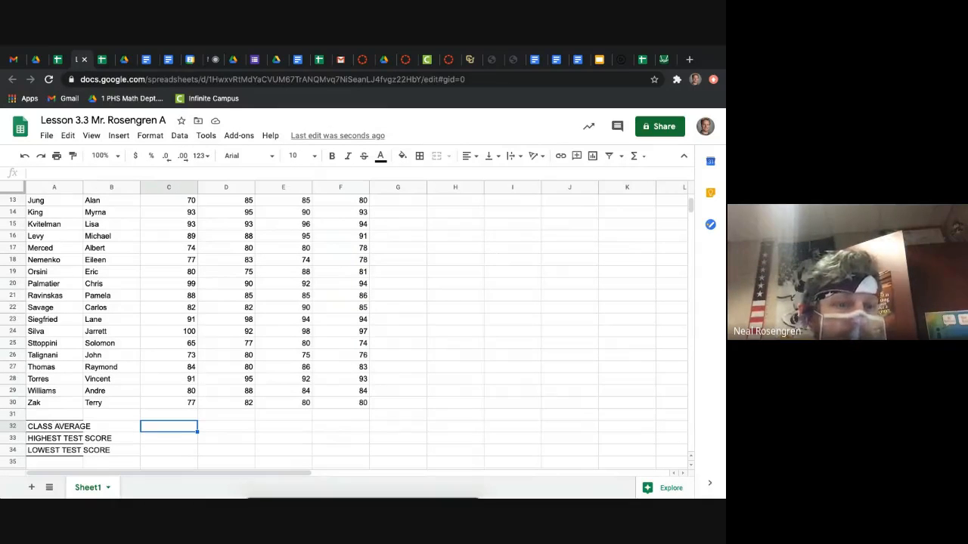
Step: Enter the formula =AVERAGE(C3:C30) in C32 as the class average for Test 1
key(F4)
click(321, 486)
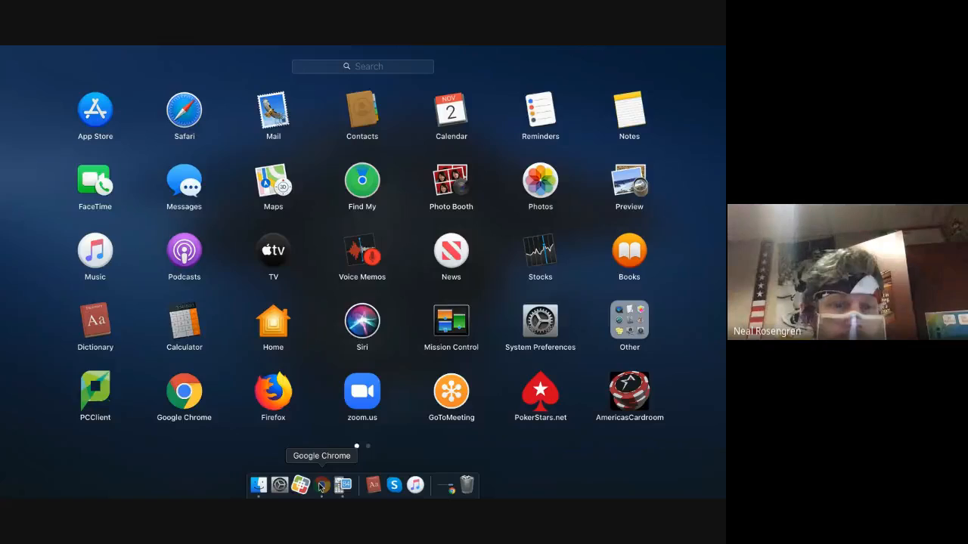
text(=)
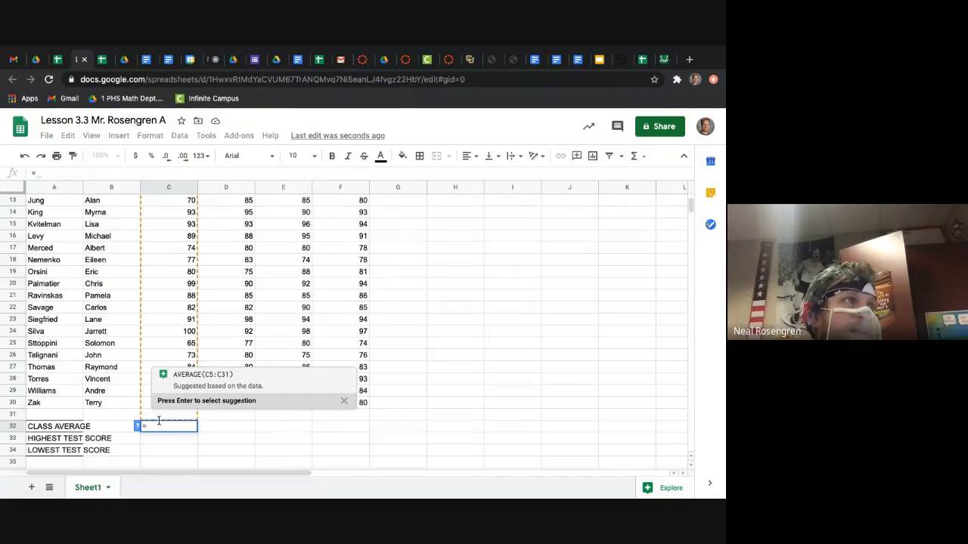
click(186, 431)
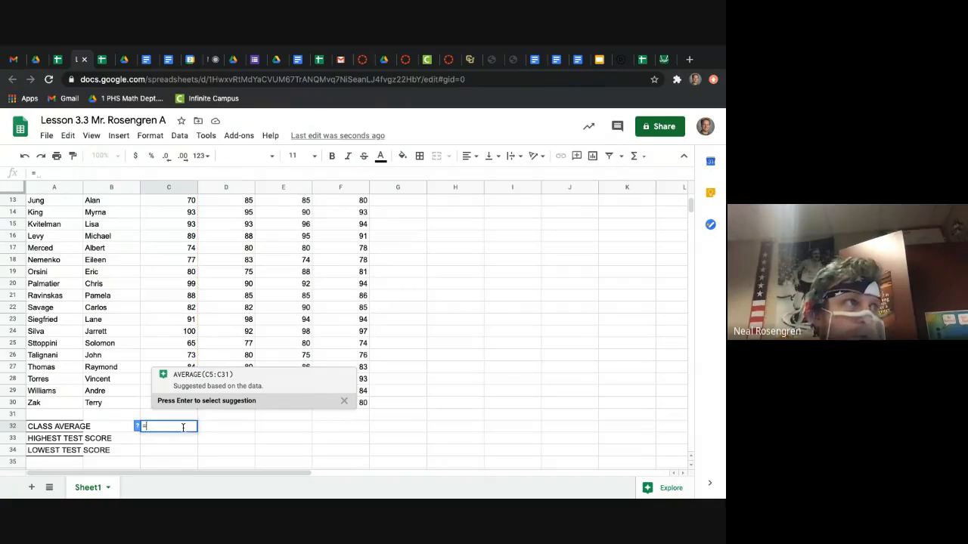
text(AVERAGE)
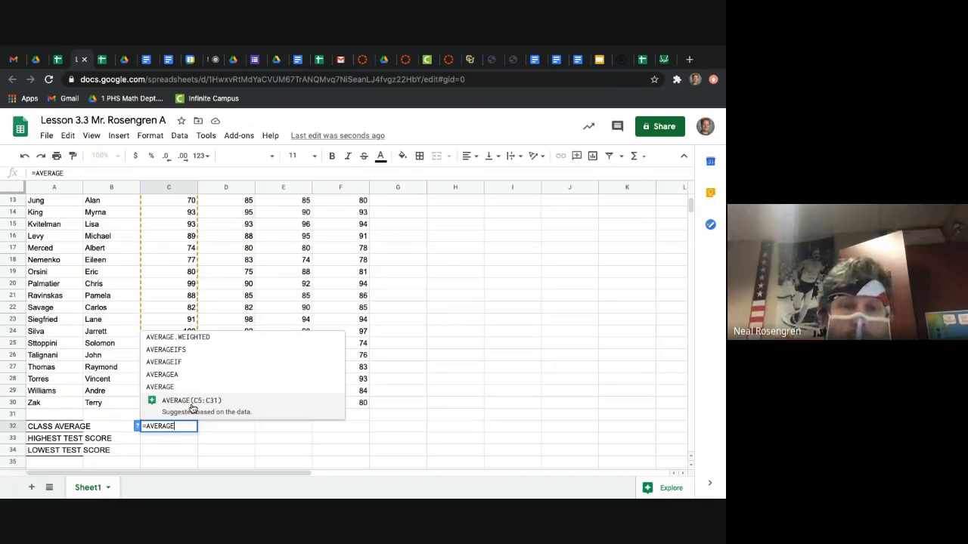
text((C3:)
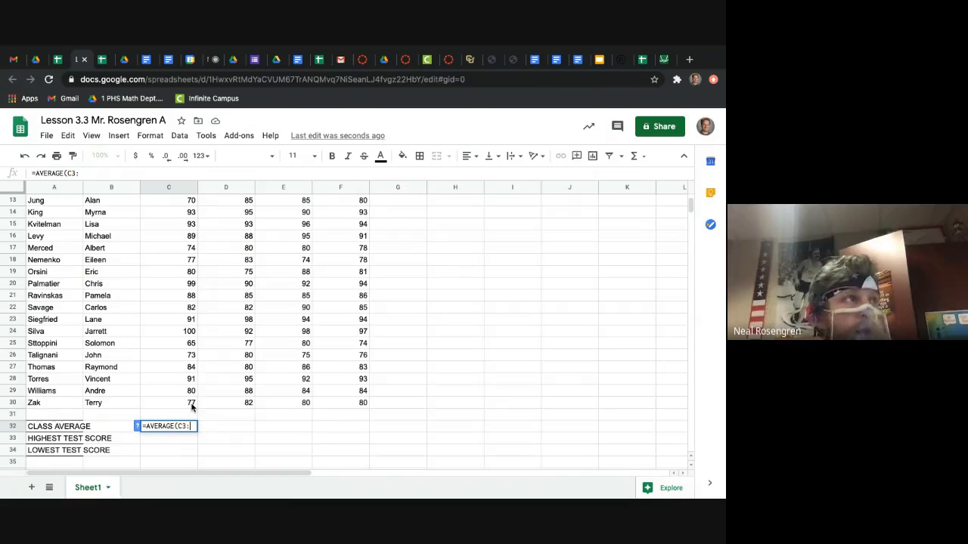
text(C30)
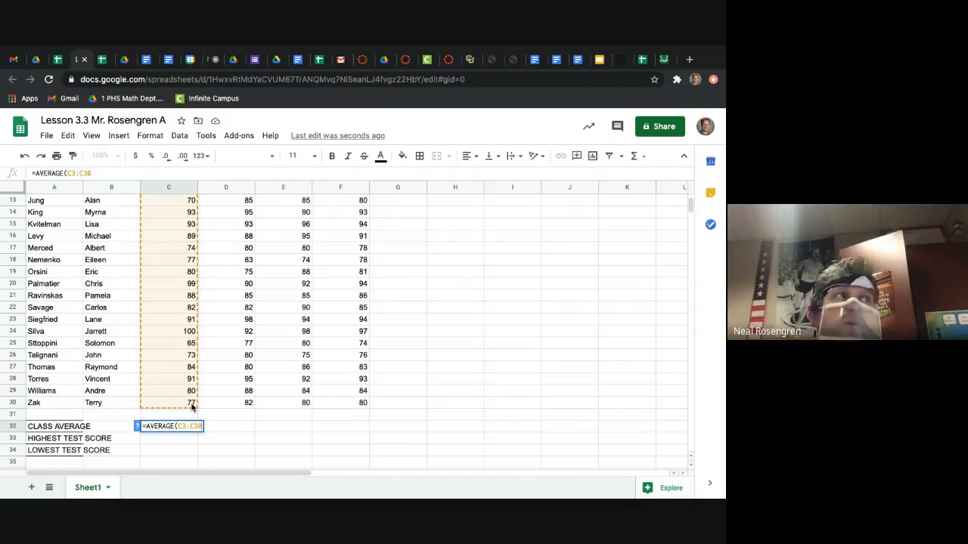
text())
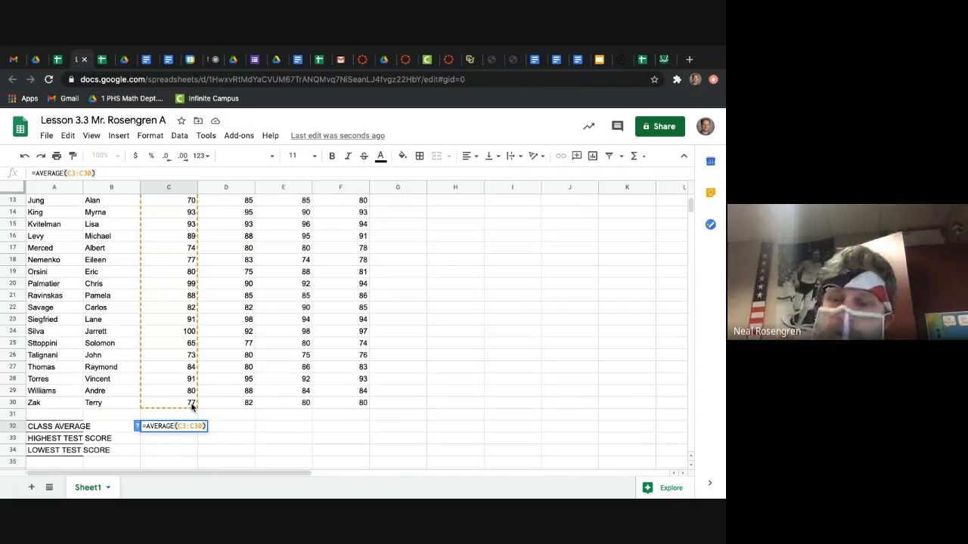
key(Return)
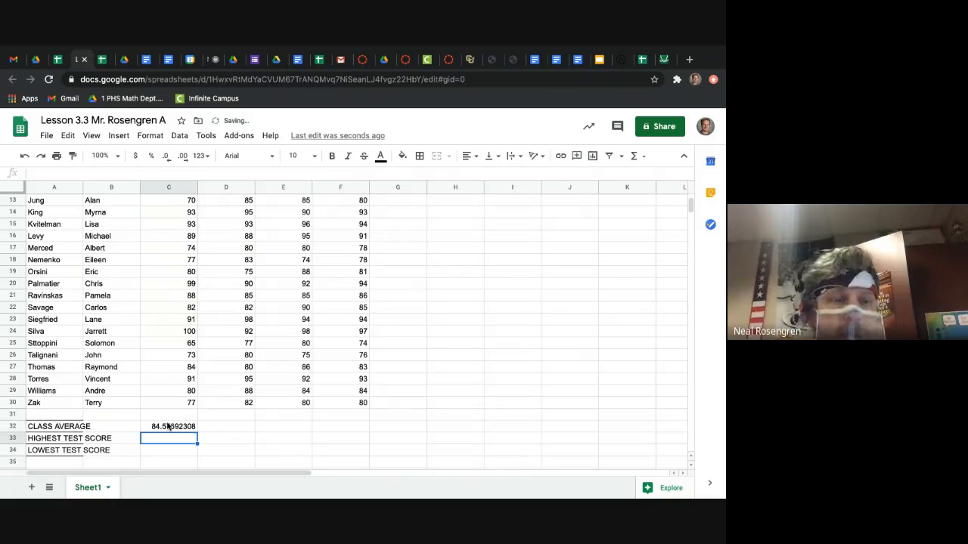
Step: Check the walkthrough's class average instruction and fill the formula from C32 across to E32
click(167, 428)
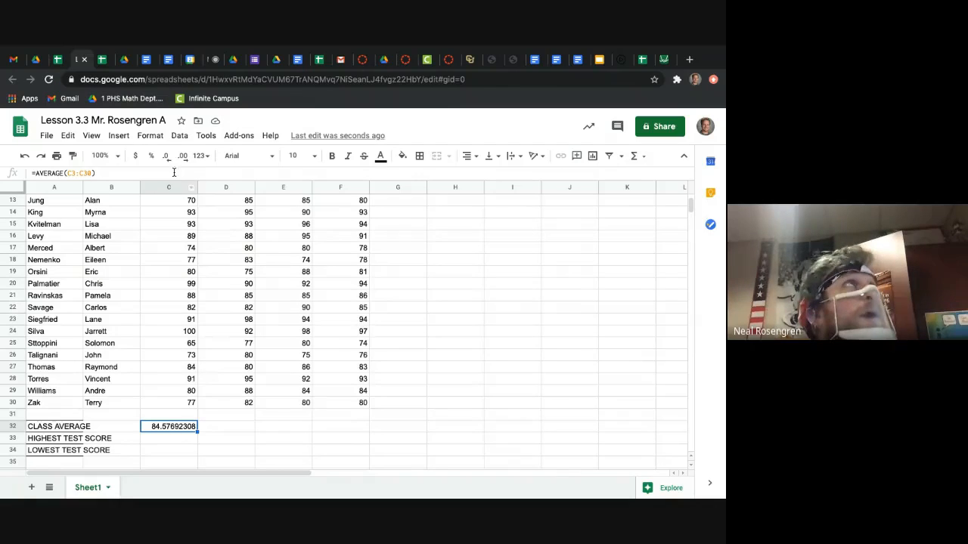
click(123, 60)
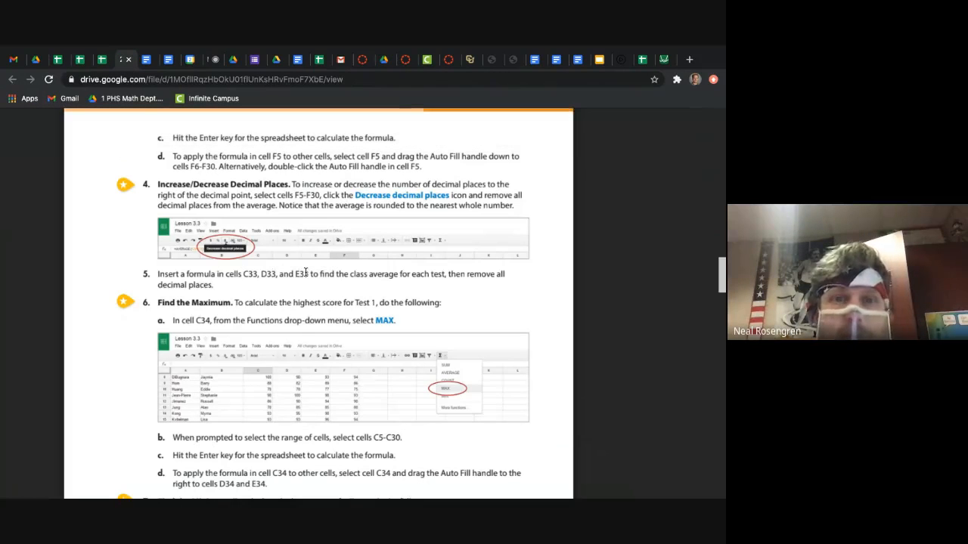
click(80, 60)
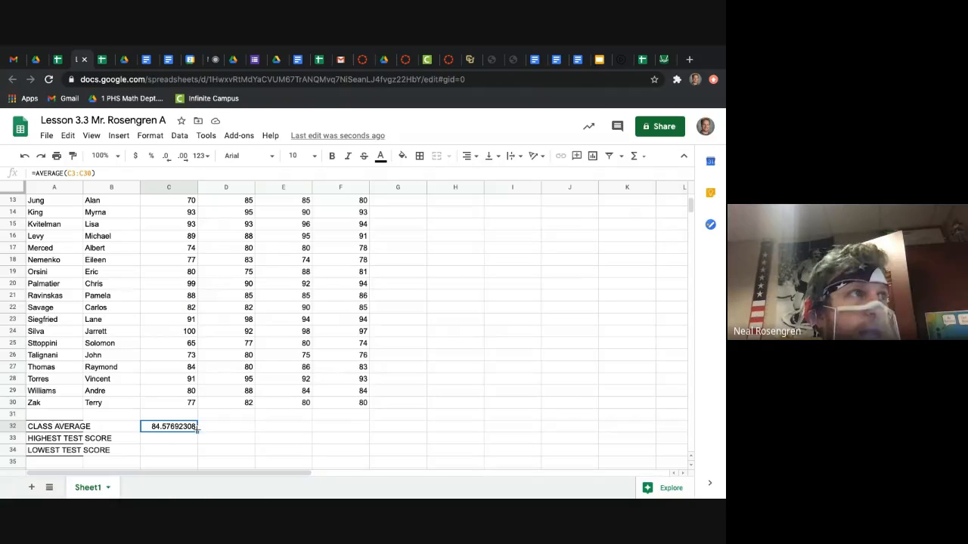
drag(198, 428, 306, 426)
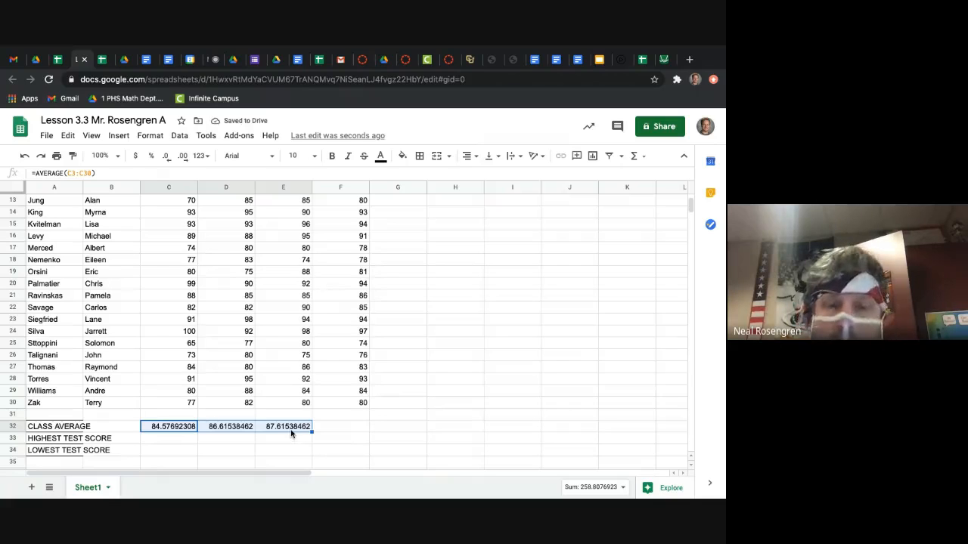
Step: Remove all decimal places from the class averages in C32-E32, as the walkthrough instructs
click(125, 61)
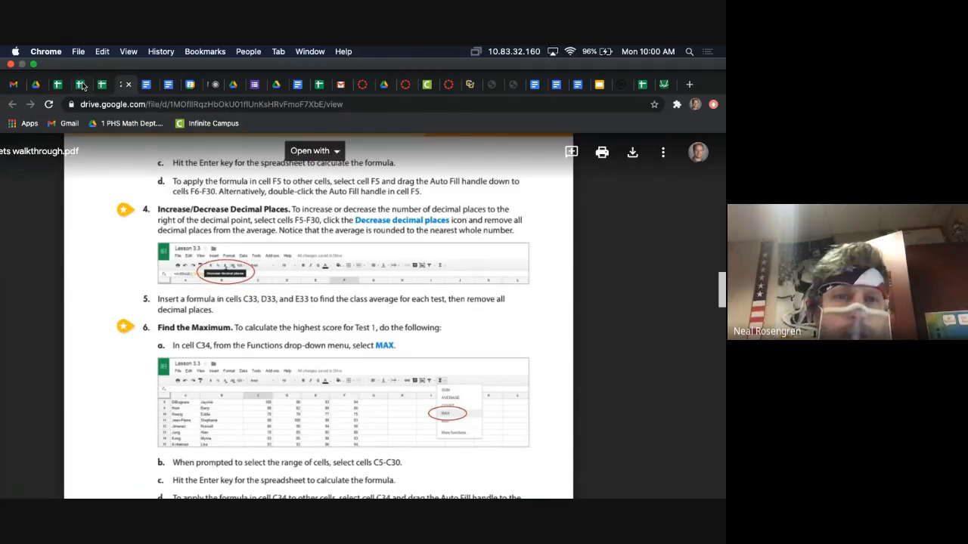
click(81, 84)
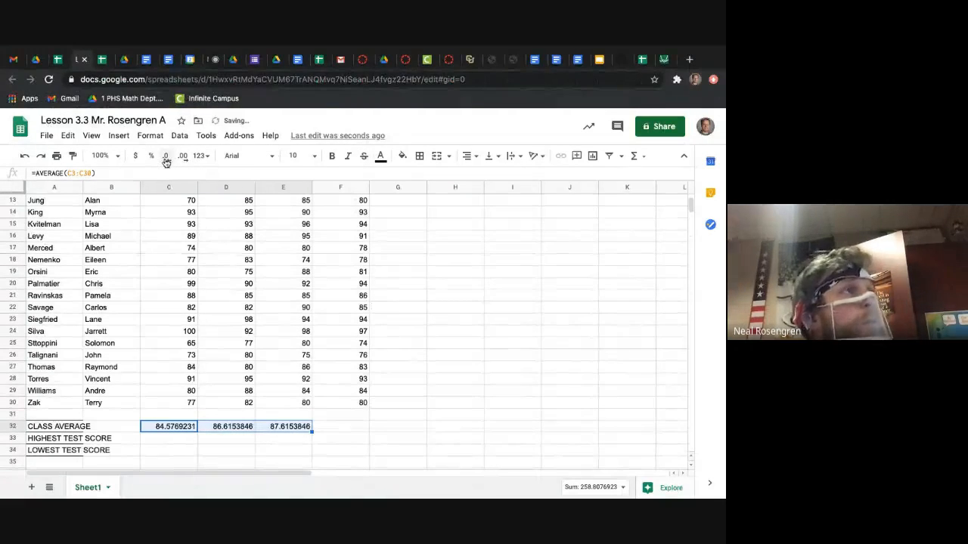
click(166, 155)
click(165, 156)
click(165, 155)
click(166, 156)
click(166, 155)
click(166, 156)
click(165, 156)
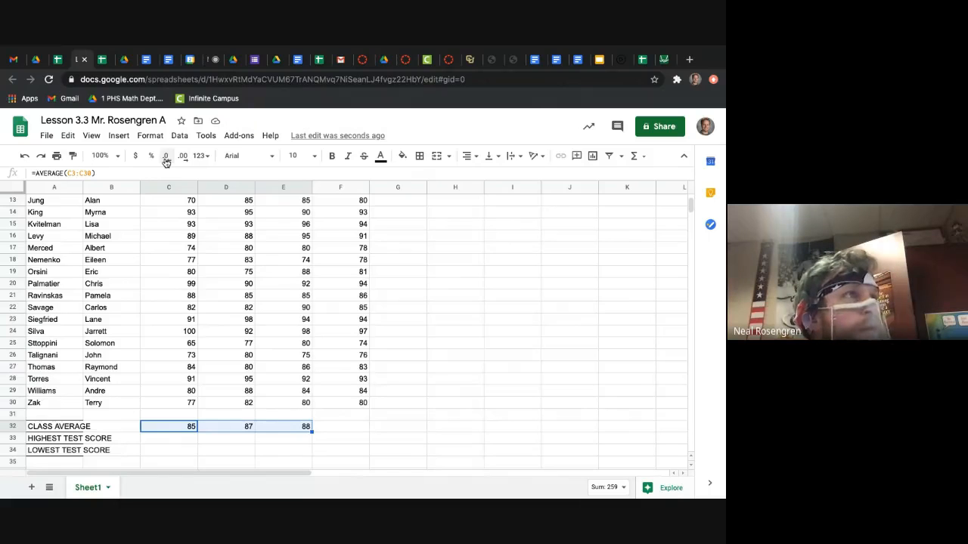
Step: Show the sheet's formulas, inspect the class average formulas in C32, D32 and E32, and hide the formulas again
click(94, 136)
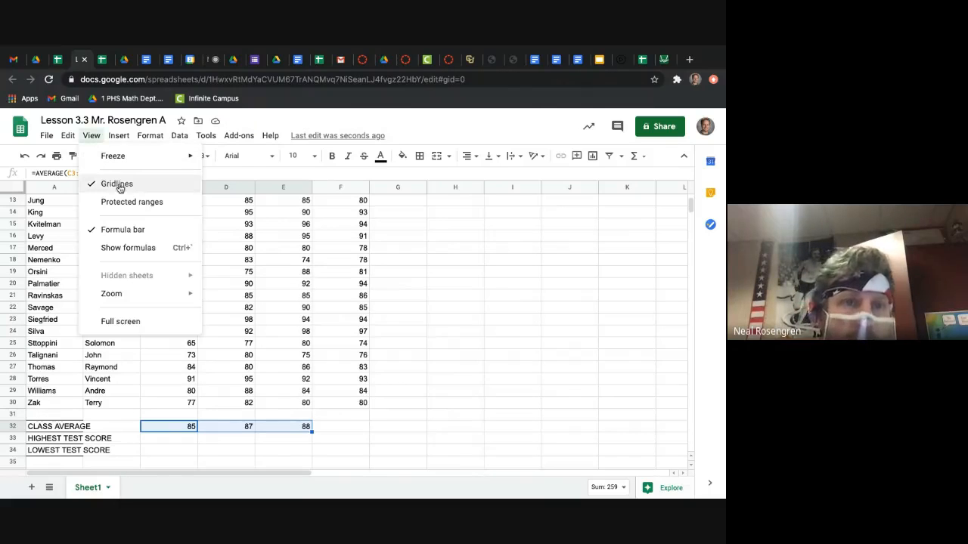
click(129, 248)
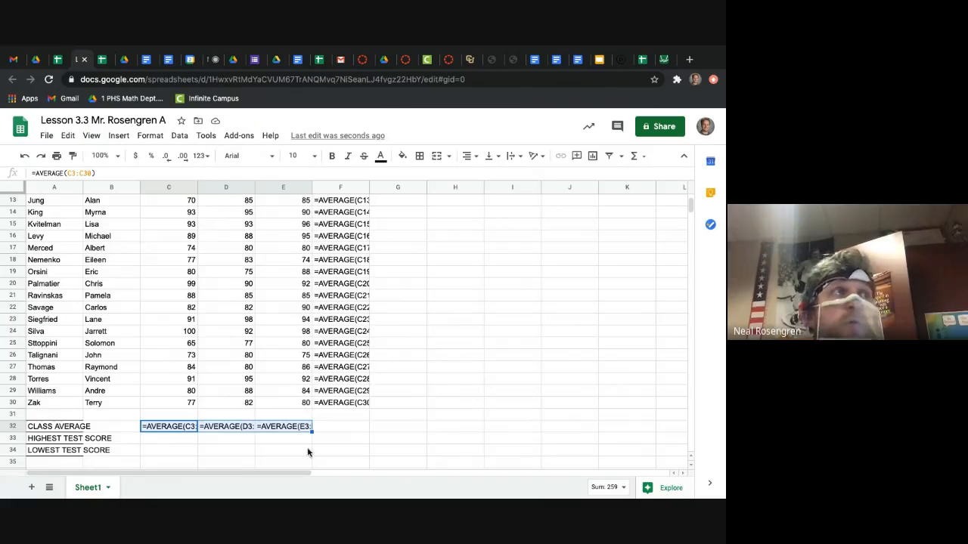
click(275, 462)
click(170, 428)
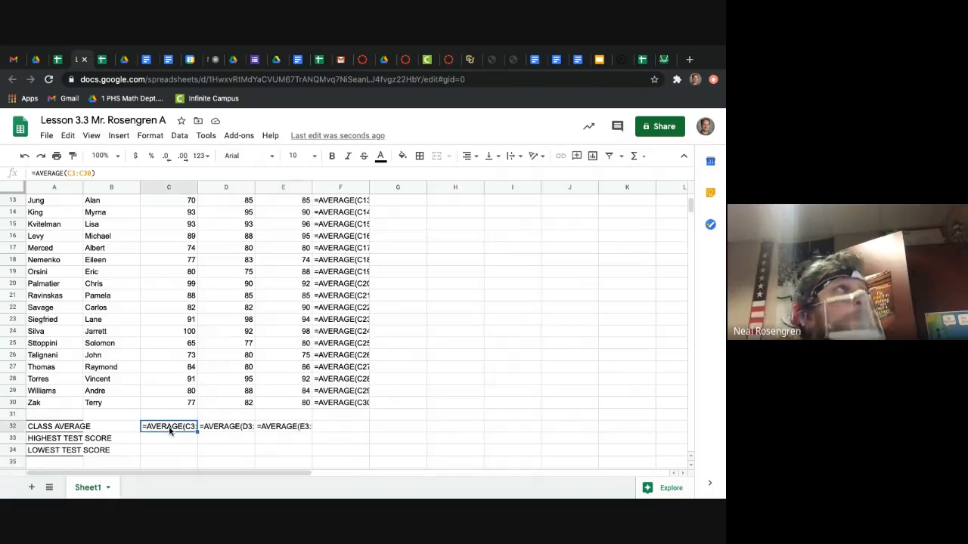
click(226, 430)
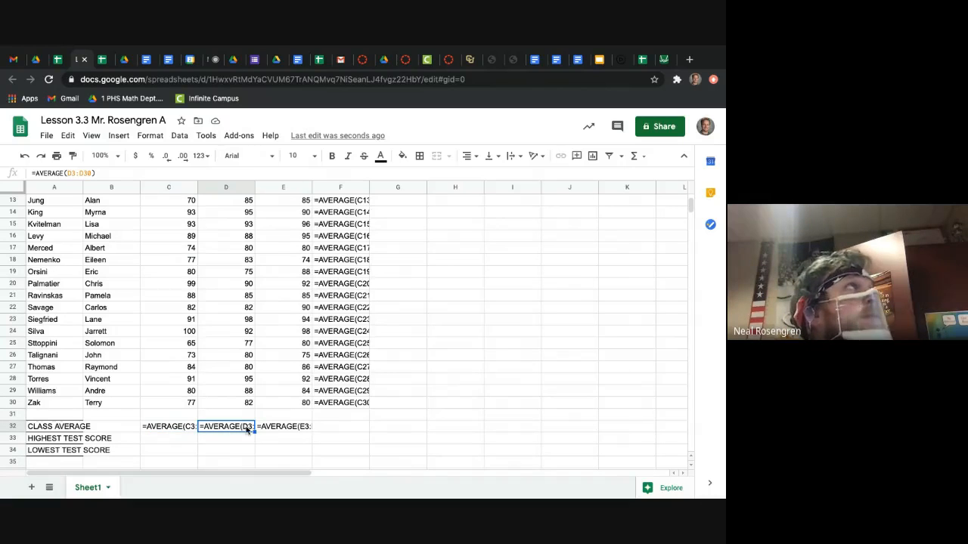
click(290, 427)
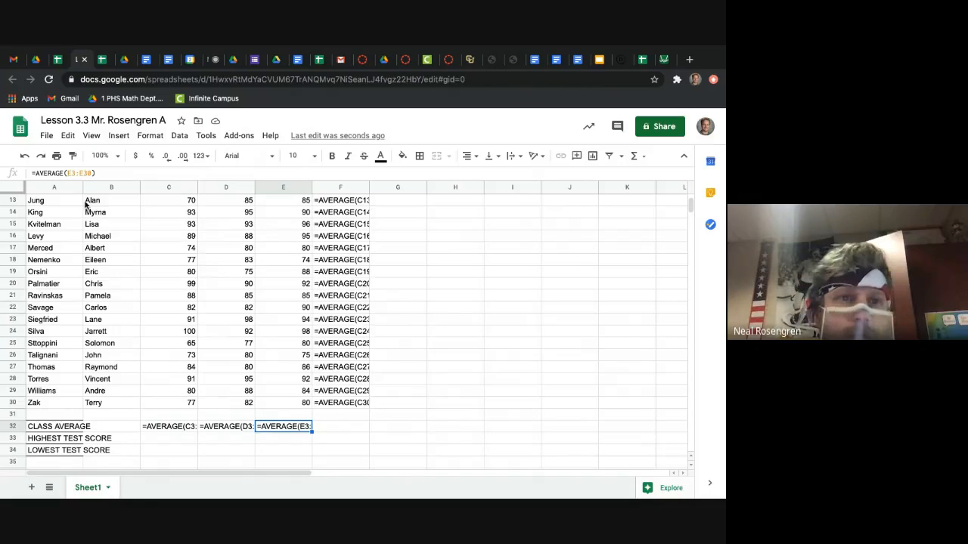
click(90, 137)
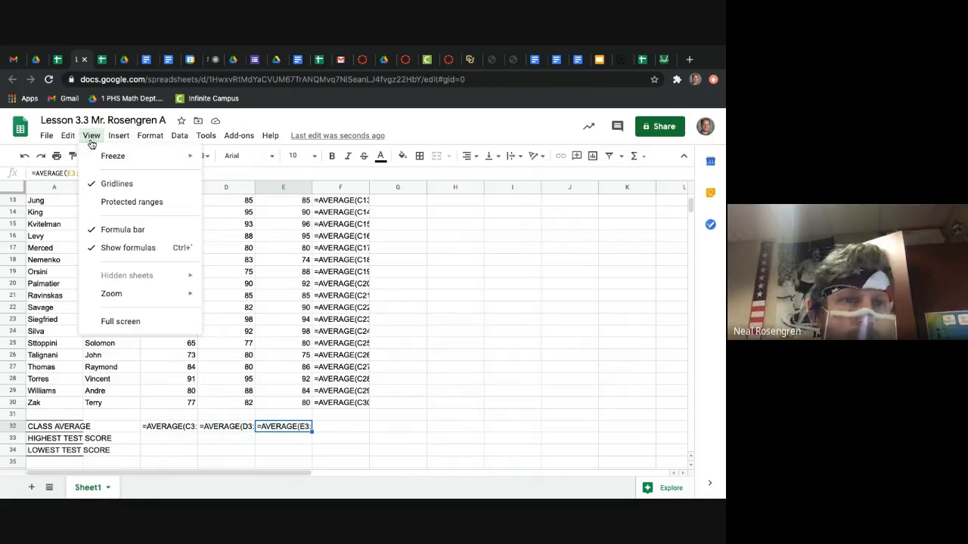
click(122, 248)
Step: Review the walkthrough's instructions on averages, decimal places and finding the maximum Test 1 score
click(123, 59)
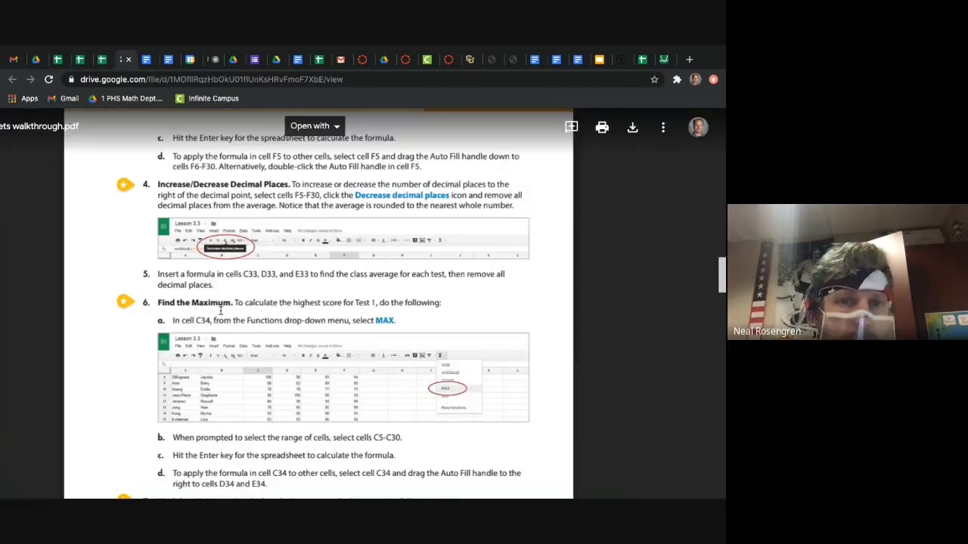
scroll(261, 324, up, 5)
scroll(261, 324, up, 3)
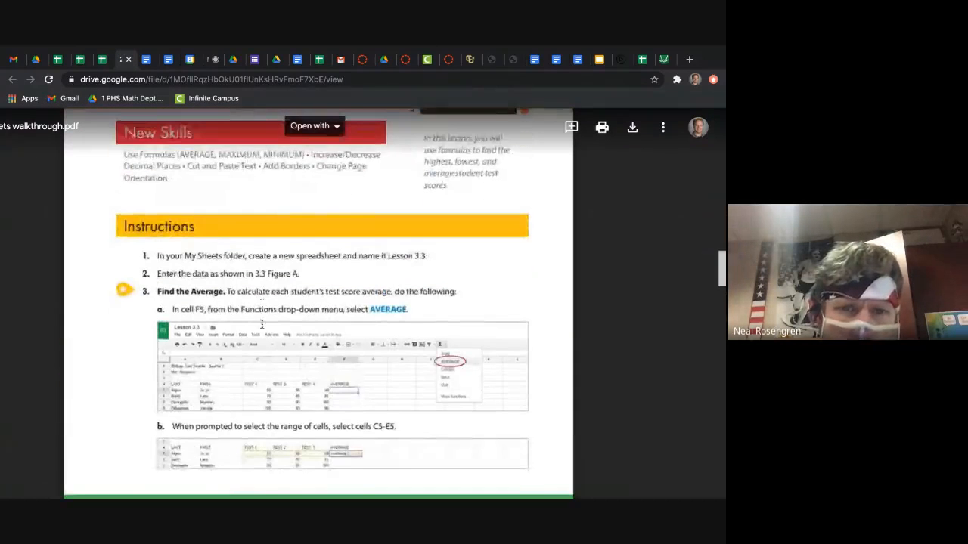
scroll(329, 276, down, 3)
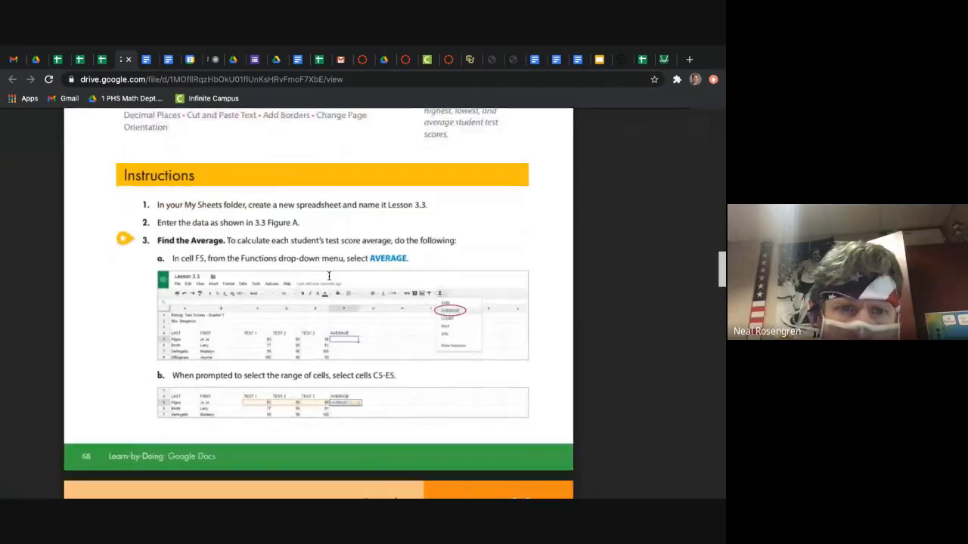
scroll(329, 276, down, 8)
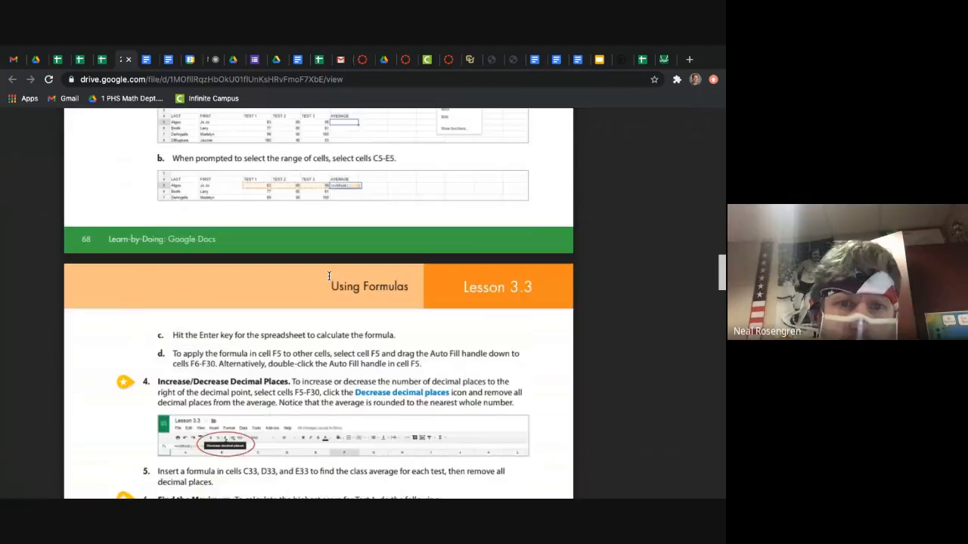
scroll(329, 276, down, 3)
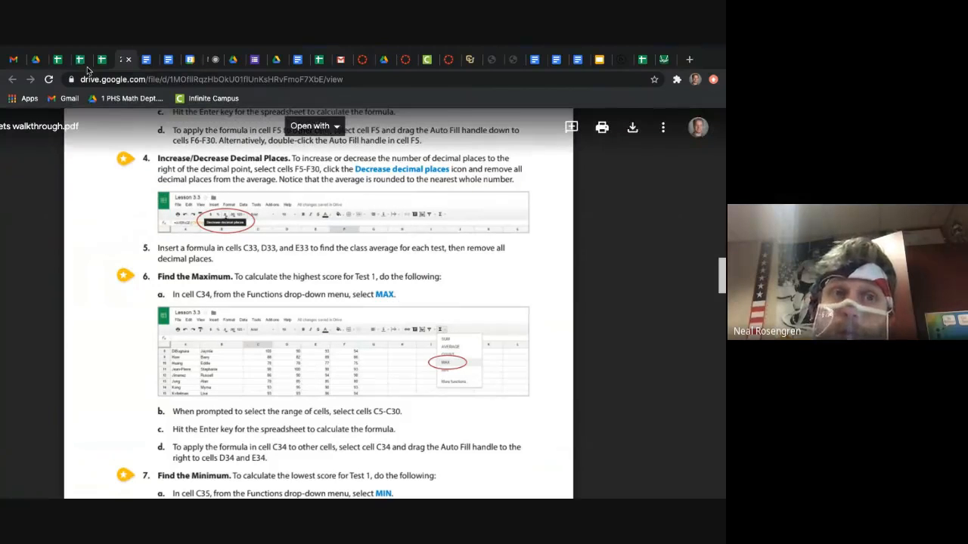
scroll(183, 428, down, 1)
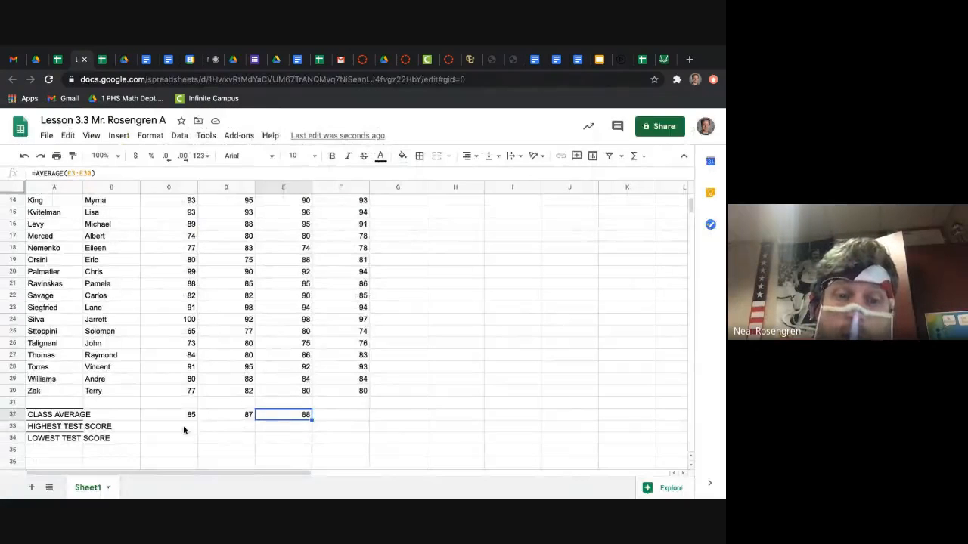
Step: Enter the formula =MAX(C3:C30) in C33 as the highest test score for Test 1
click(184, 429)
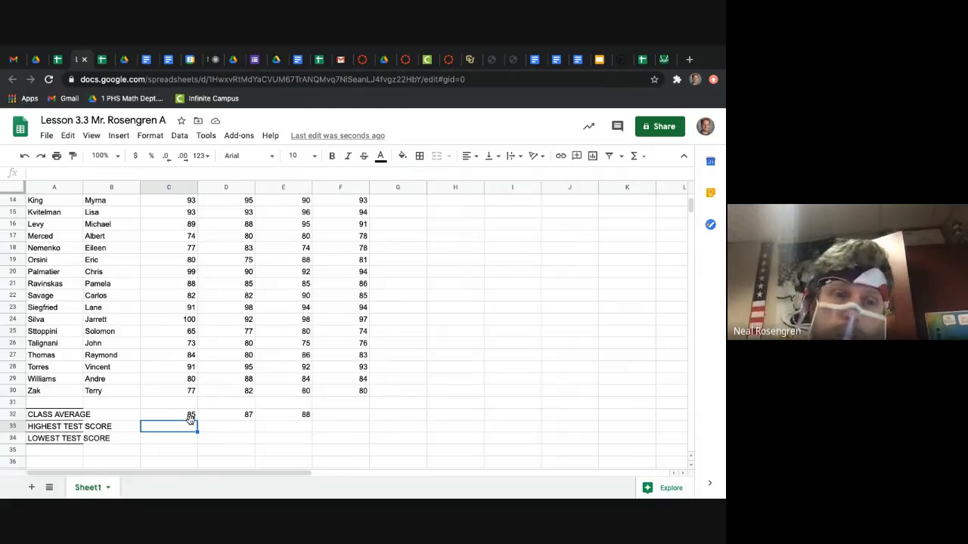
scroll(181, 417, down, 4)
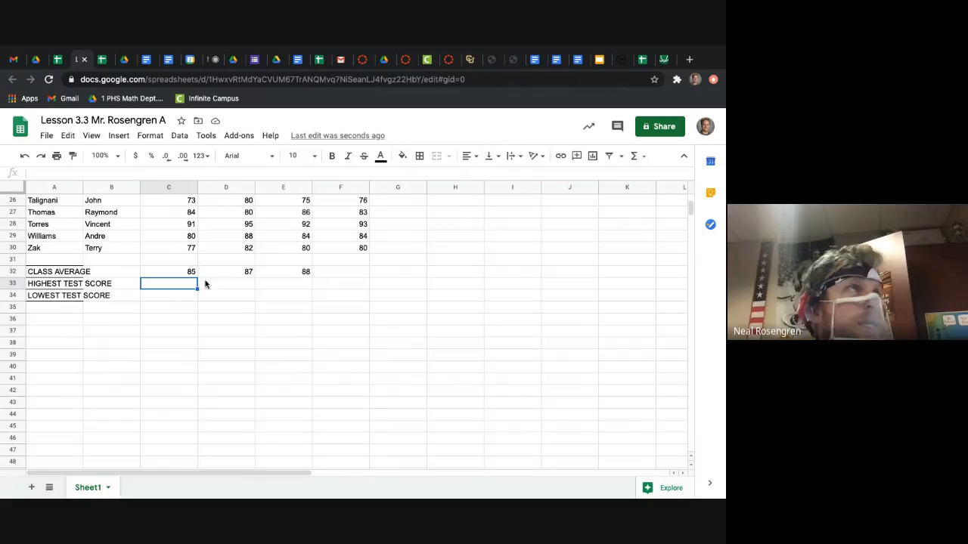
text(=)
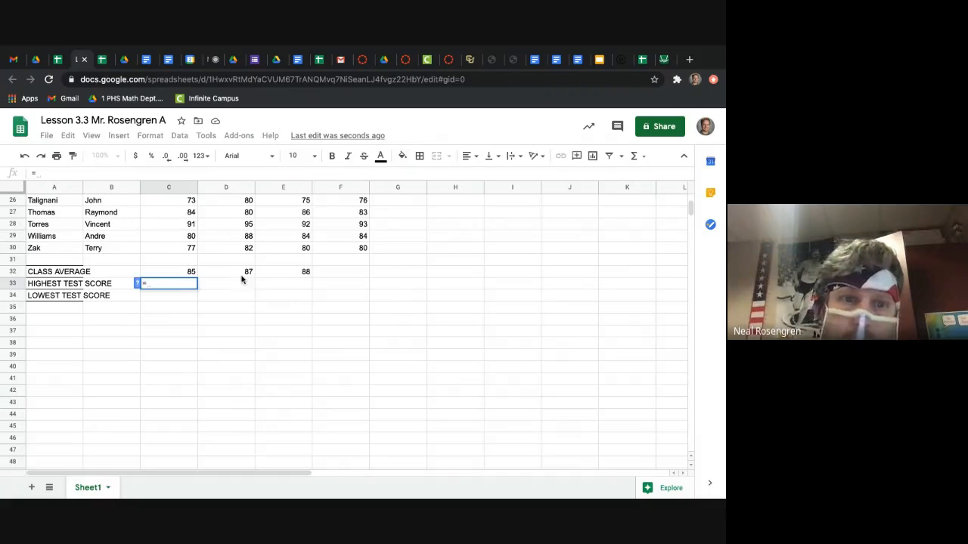
click(635, 160)
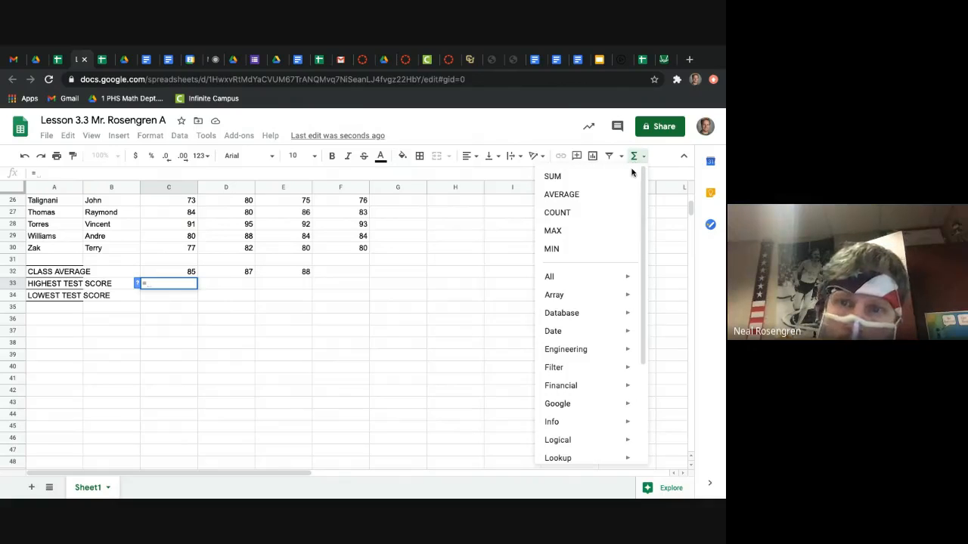
click(590, 234)
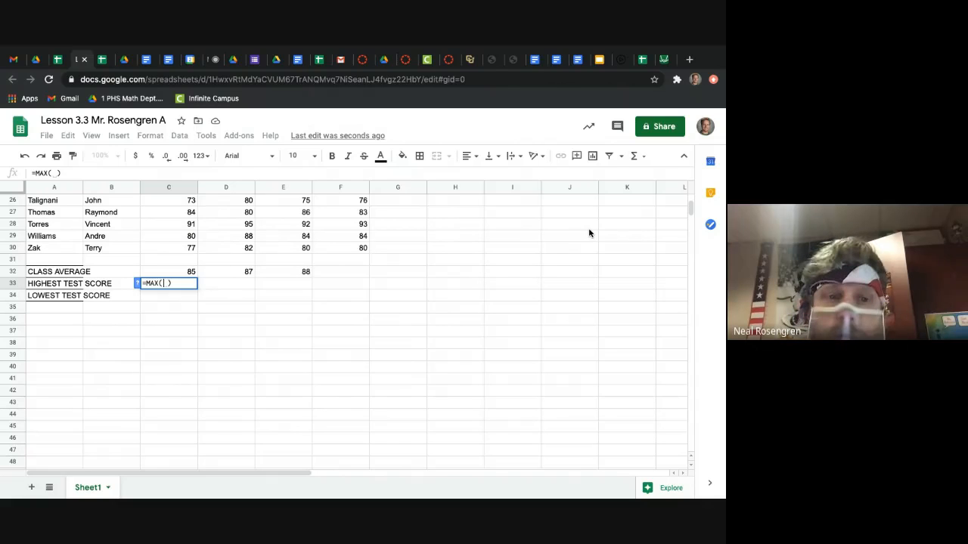
text(c)
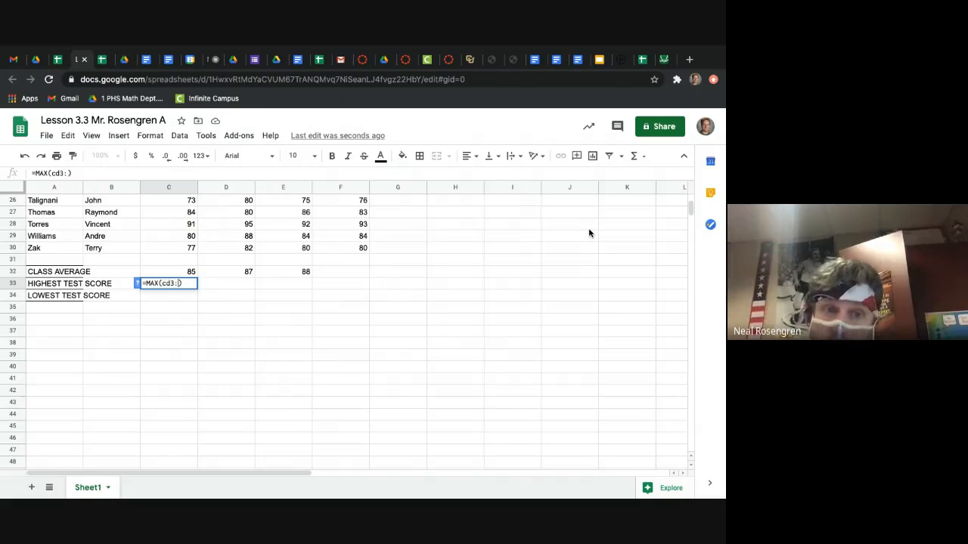
text(3:C30)
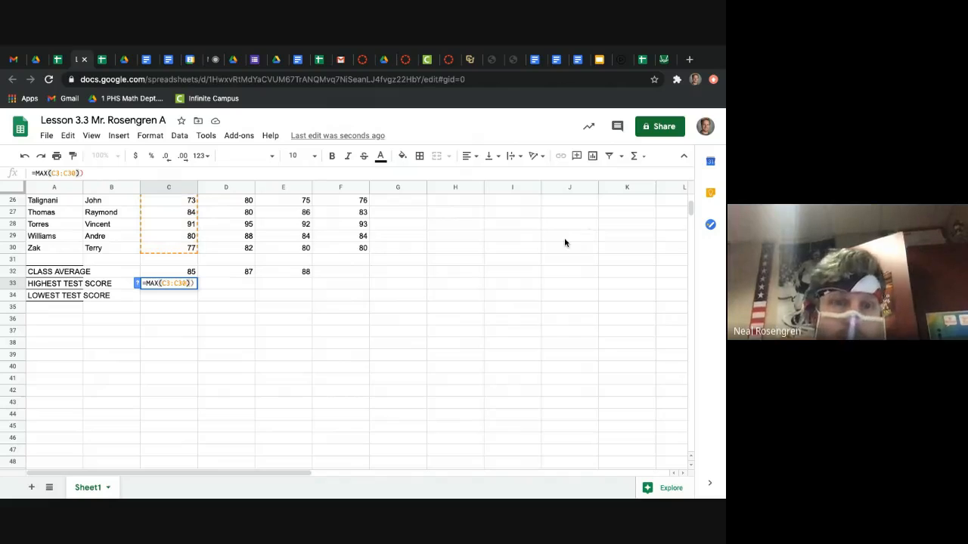
text())
key(BackSpace)
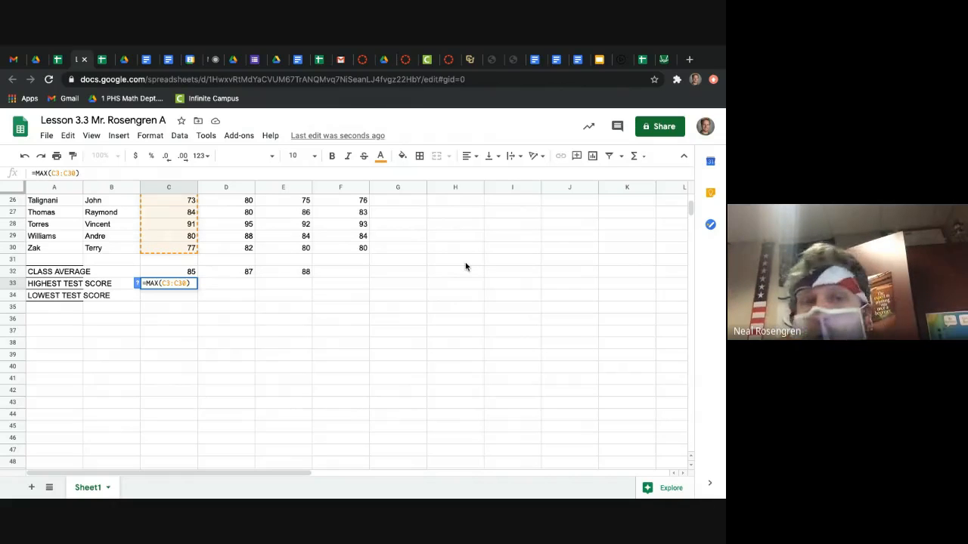
key(Return)
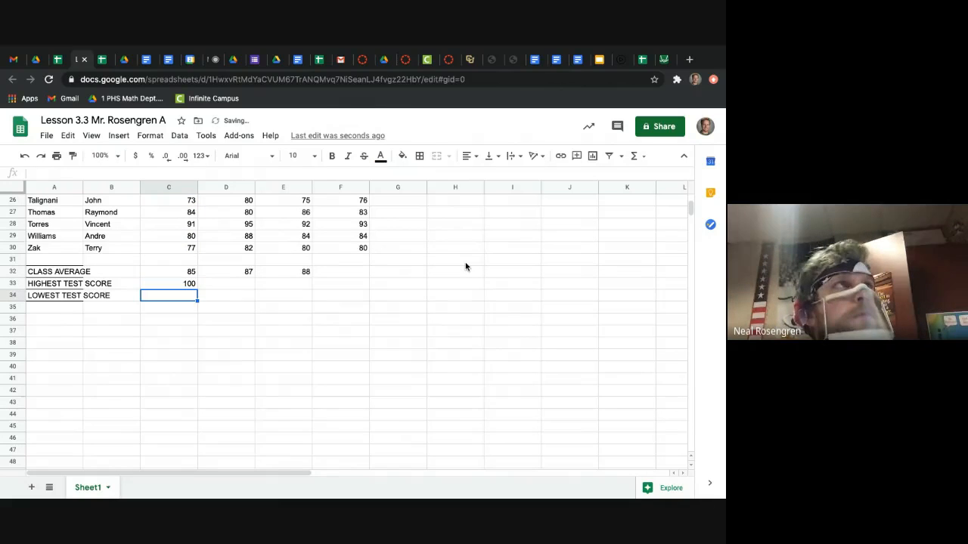
Step: Fill the highest test score formula from C33 across to E33 and check it against the students' scores
click(173, 284)
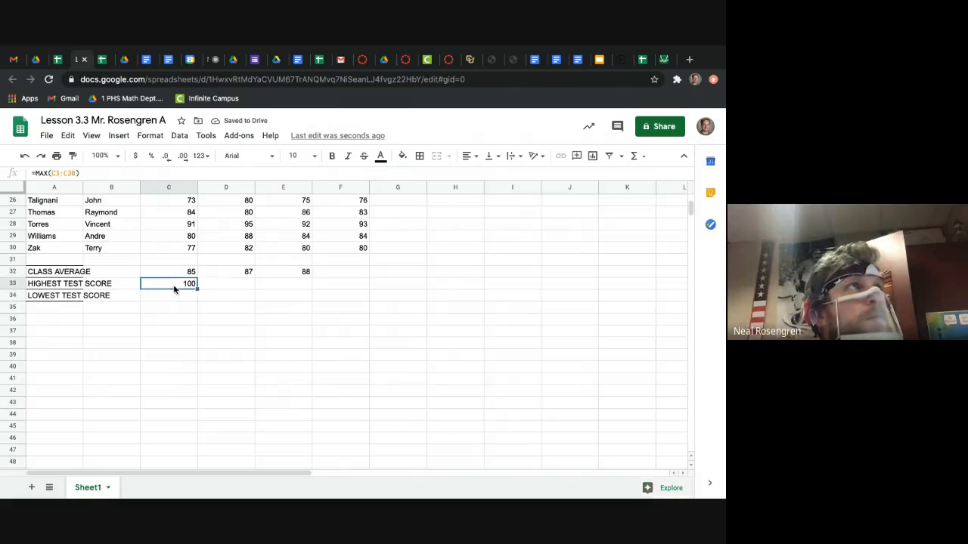
drag(197, 288, 278, 289)
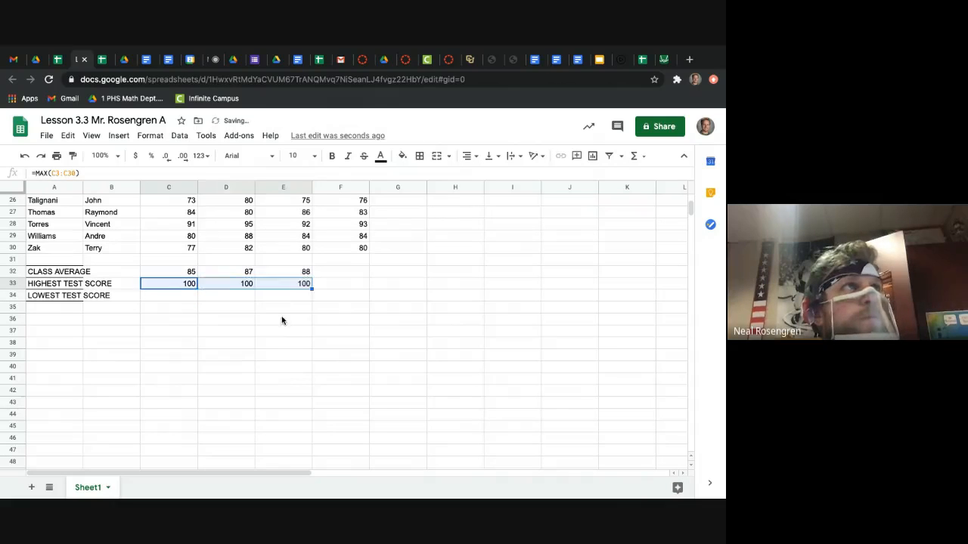
click(282, 320)
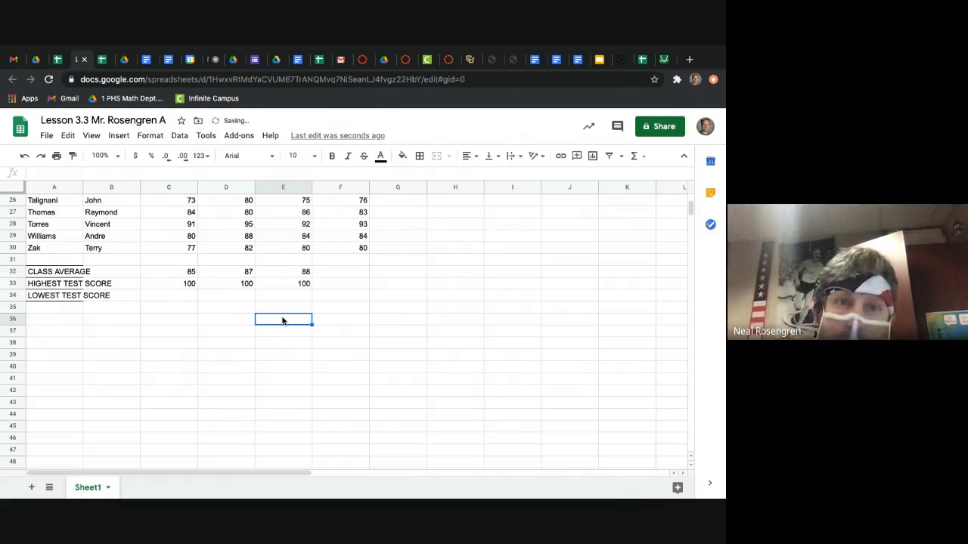
scroll(282, 320, up, 7)
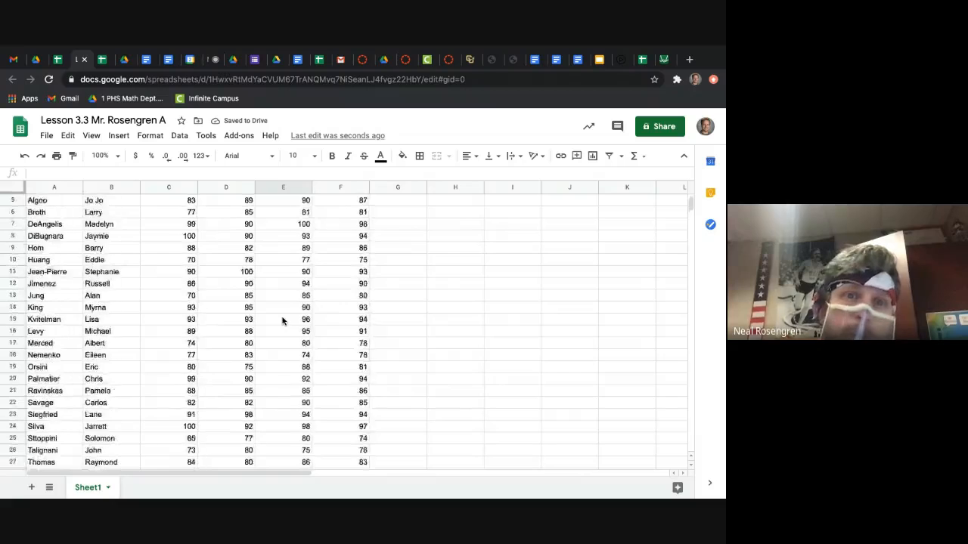
scroll(282, 320, down, 4)
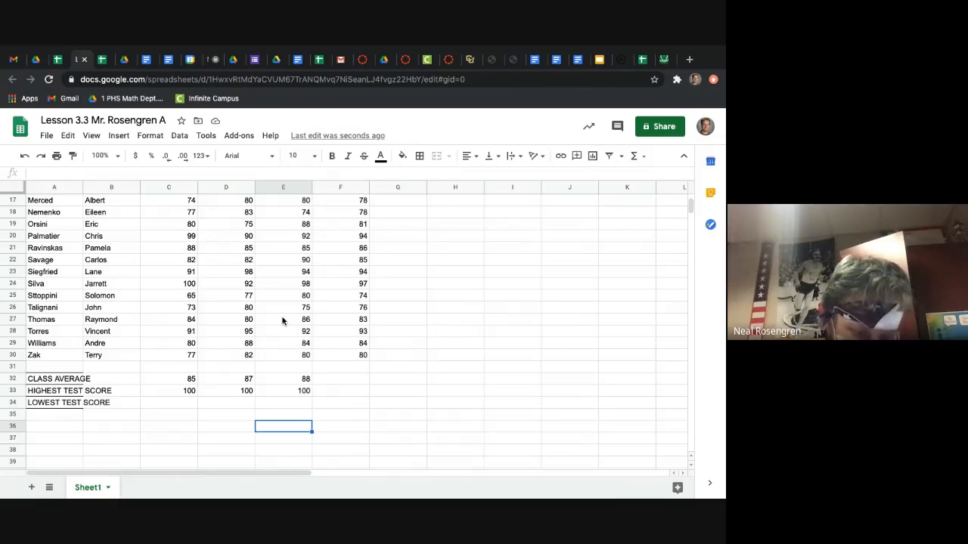
click(187, 405)
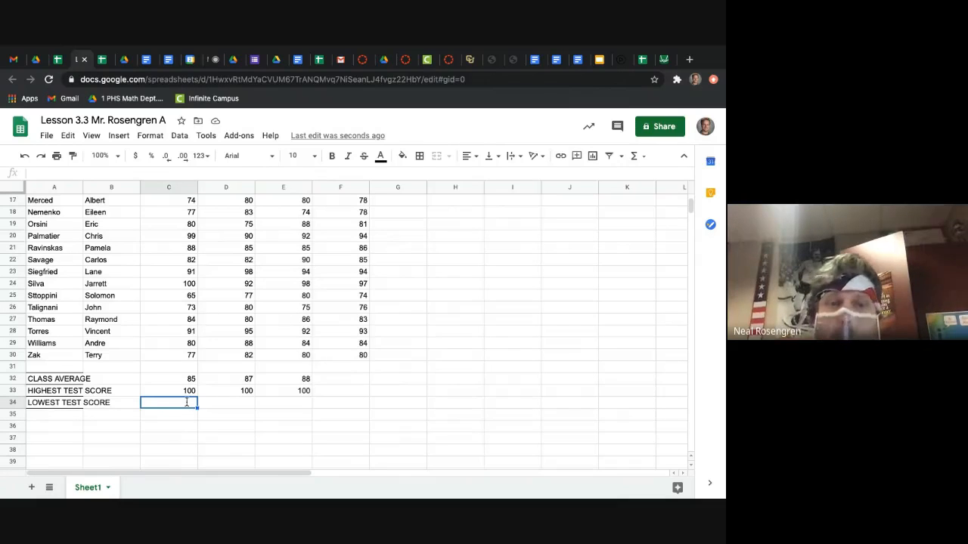
text(=)
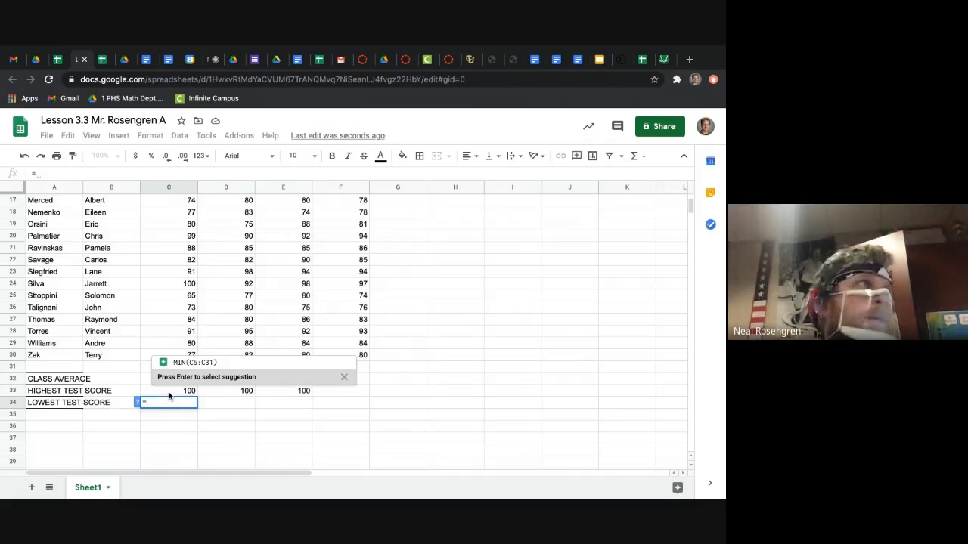
mouse_move(195, 361)
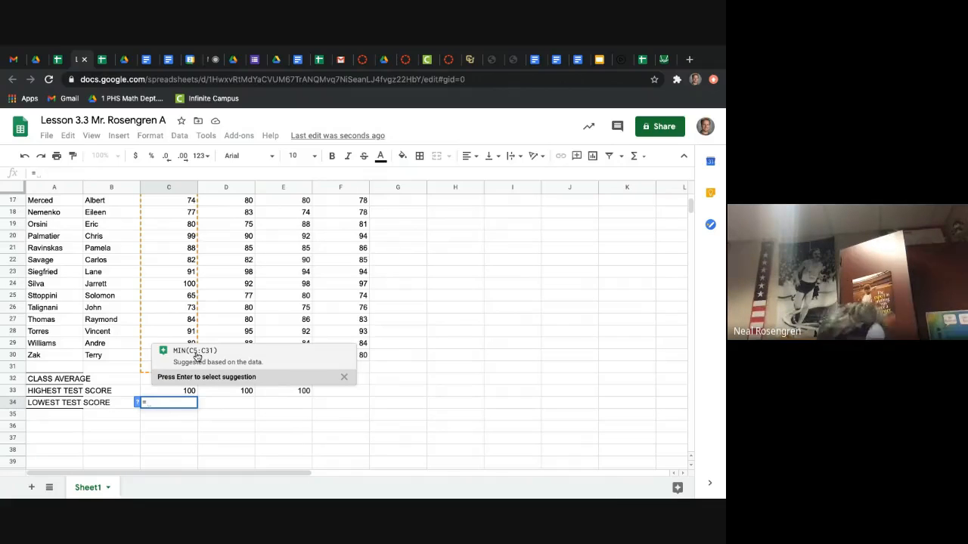
click(216, 295)
scroll(216, 298, up, 5)
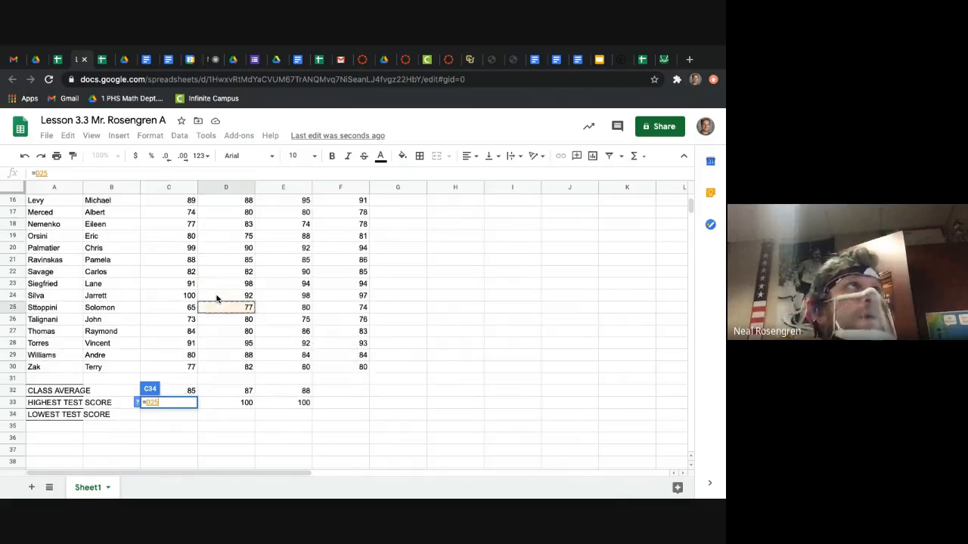
click(178, 239)
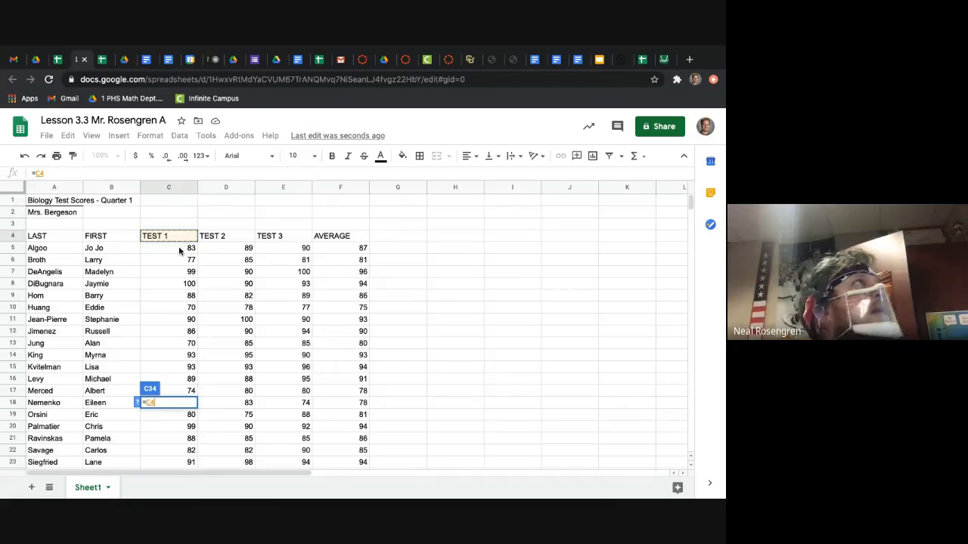
click(182, 250)
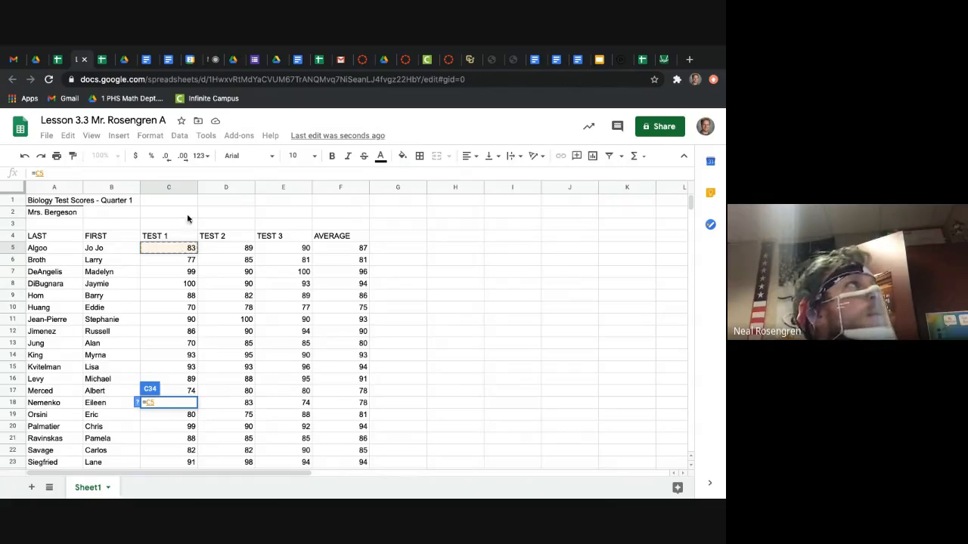
click(180, 228)
scroll(225, 325, down, 1)
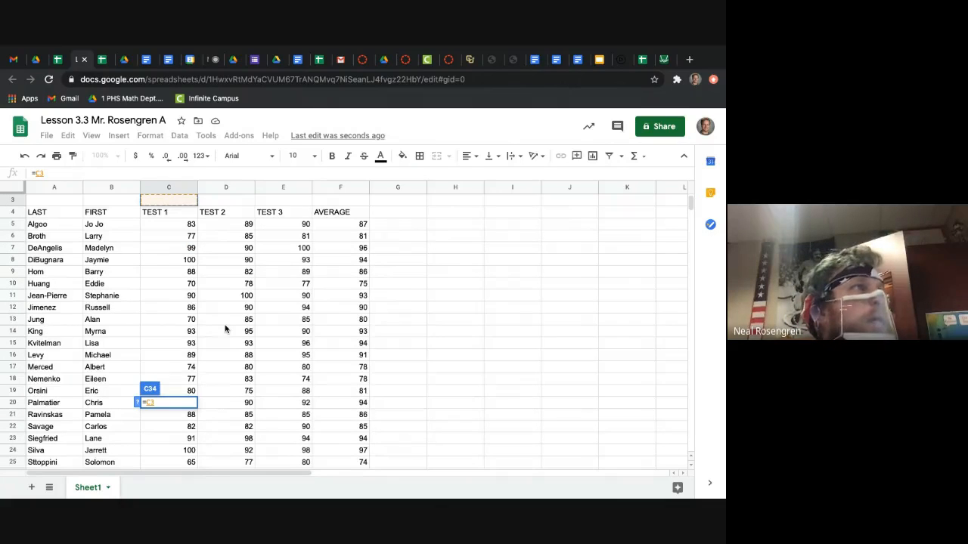
scroll(215, 348, down, 5)
click(179, 343)
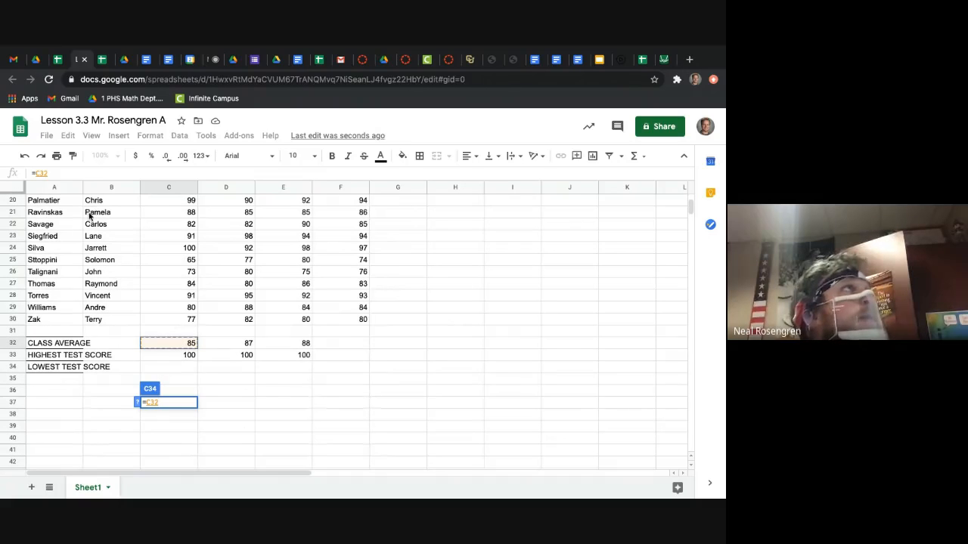
key(Escape)
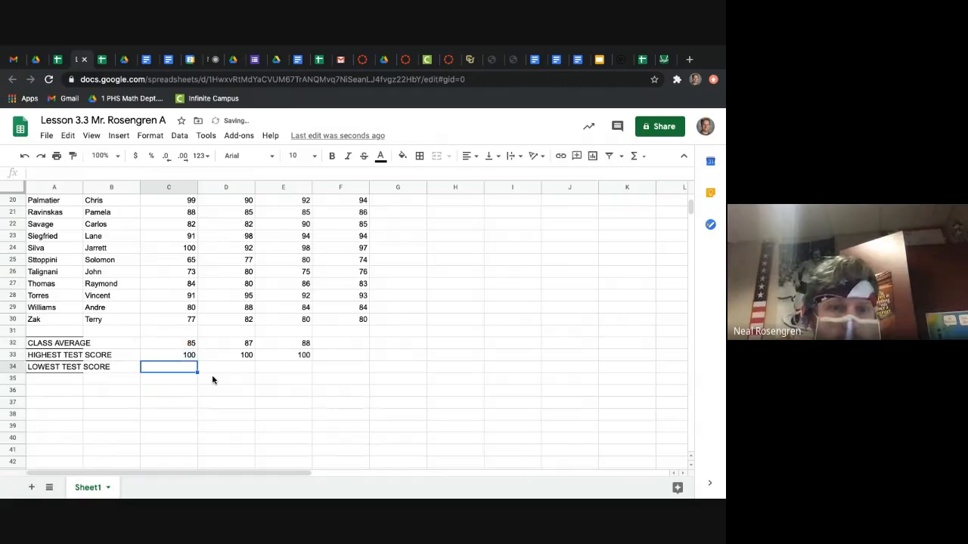
Step: Correct the class average formula in C32 to =AVERAGE(C5:C30) and fill it across to E32
click(201, 344)
click(192, 344)
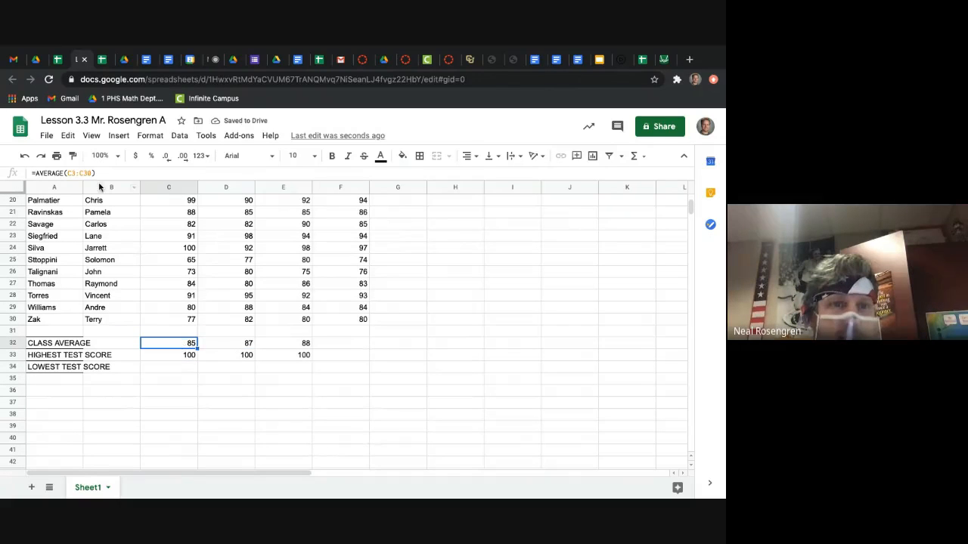
click(79, 174)
key(BackSpace)
text(5)
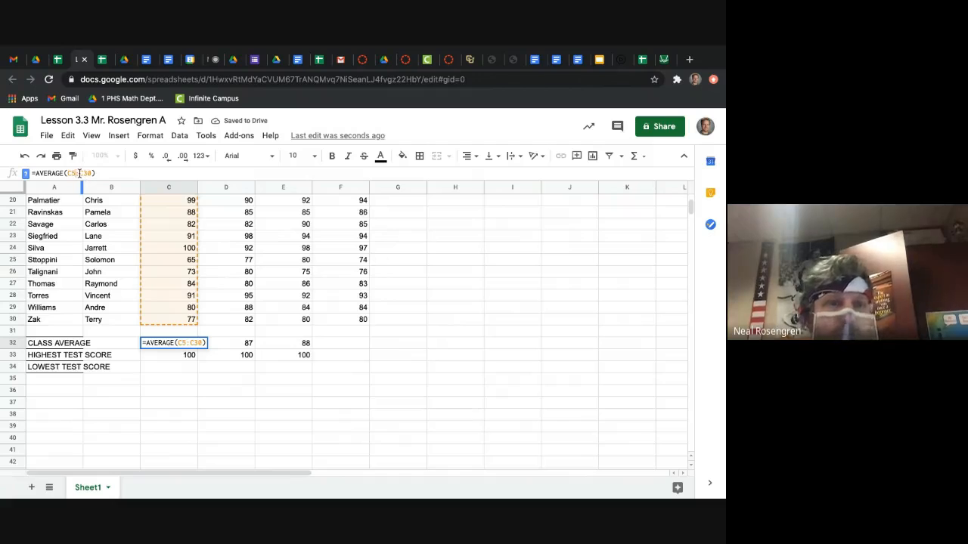
key(Return)
click(191, 345)
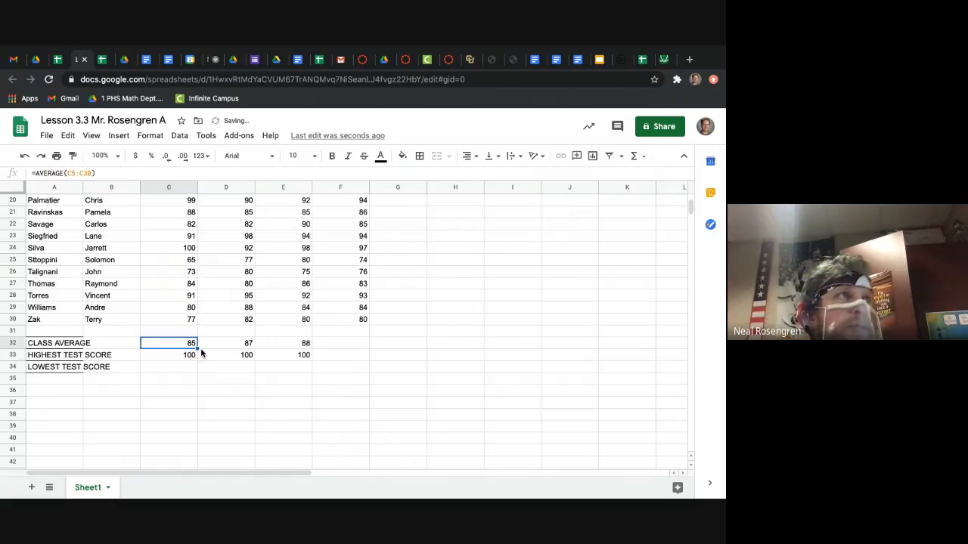
drag(198, 345, 303, 345)
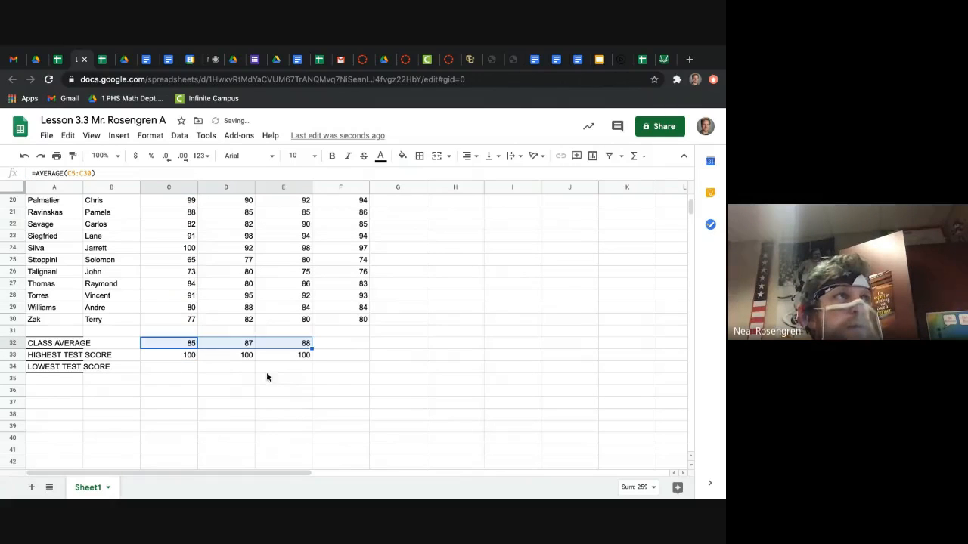
Step: Edit the cell range of the MAX formula in C33 for the highest Test 1 score
click(150, 355)
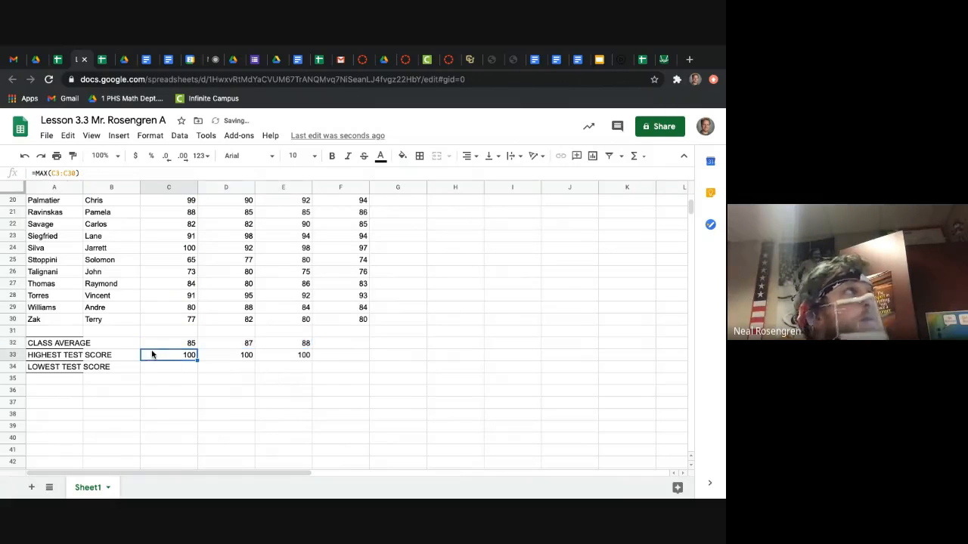
click(60, 173)
key(Return)
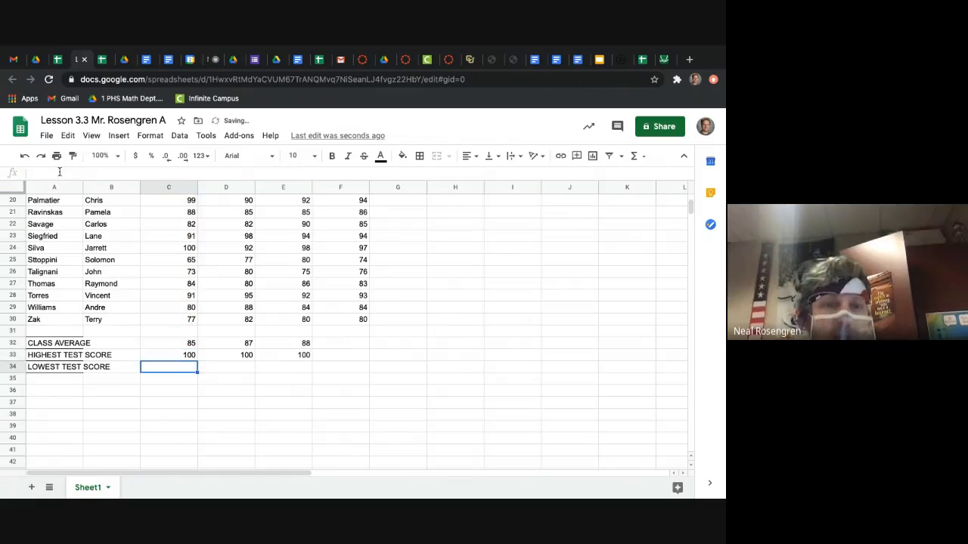
Step: Fill the corrected MAX formula from C33 across to E33 and check the formulas' cell ranges against the score rows
click(169, 357)
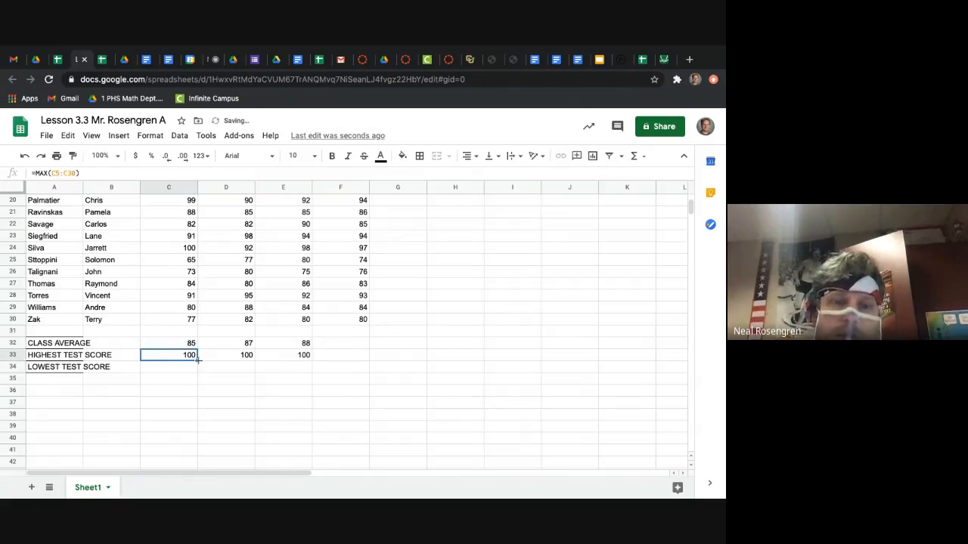
drag(197, 363, 283, 359)
scroll(265, 300, up, 6)
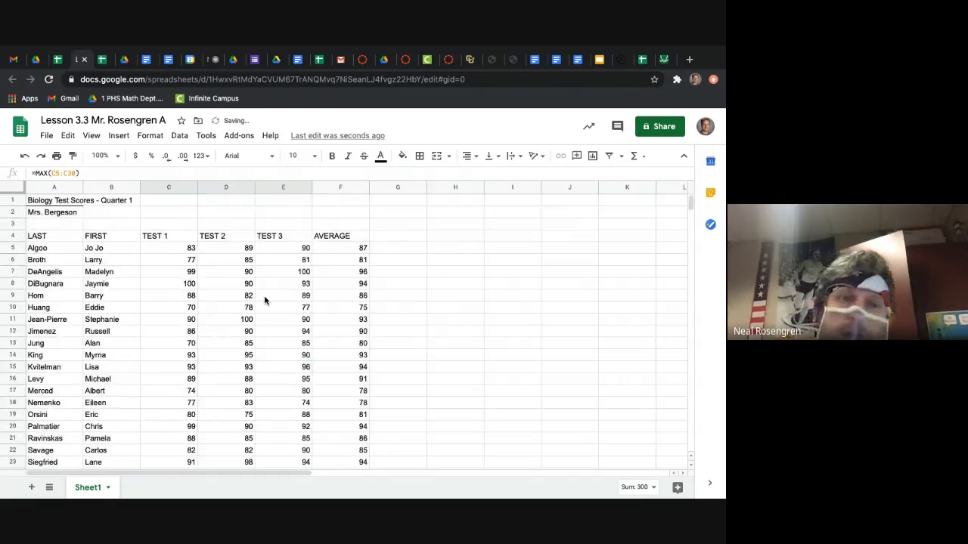
click(192, 252)
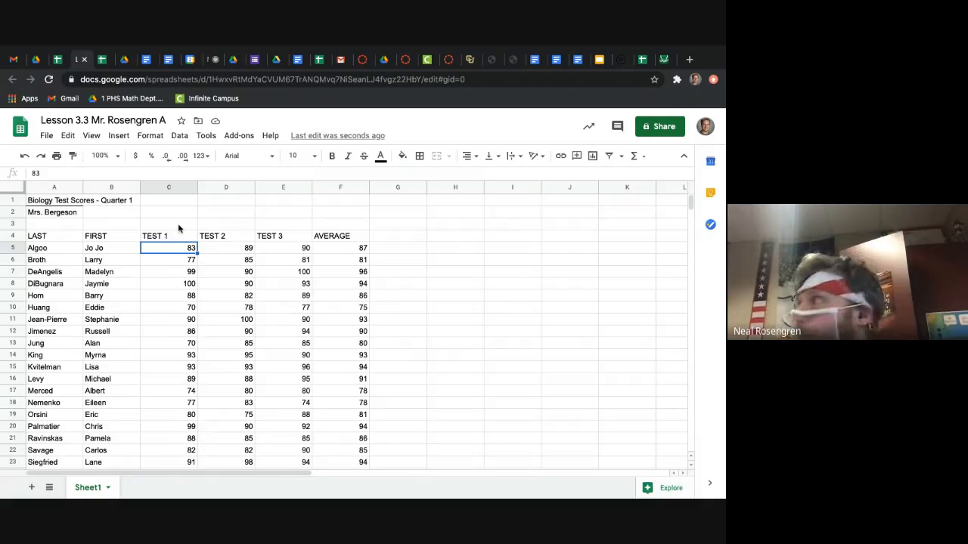
scroll(179, 229, down, 5)
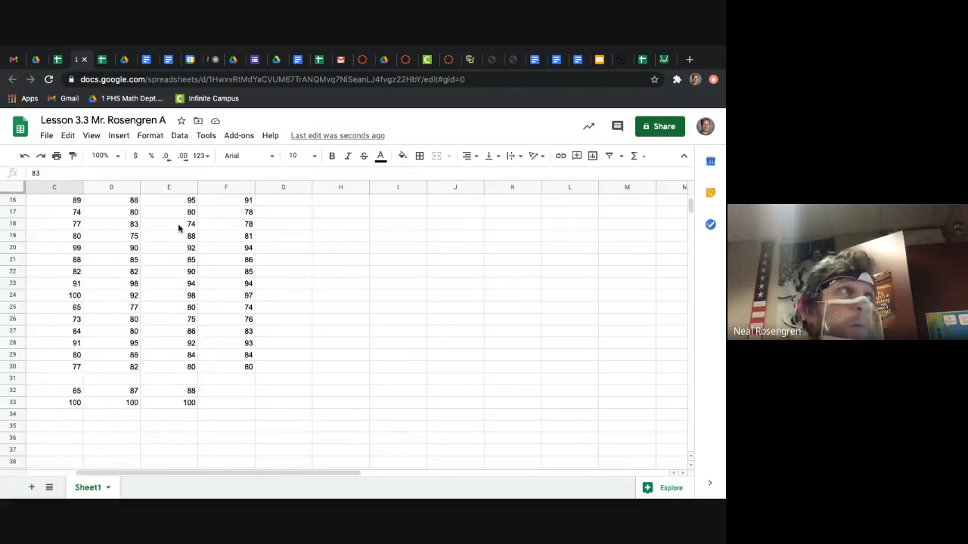
click(190, 403)
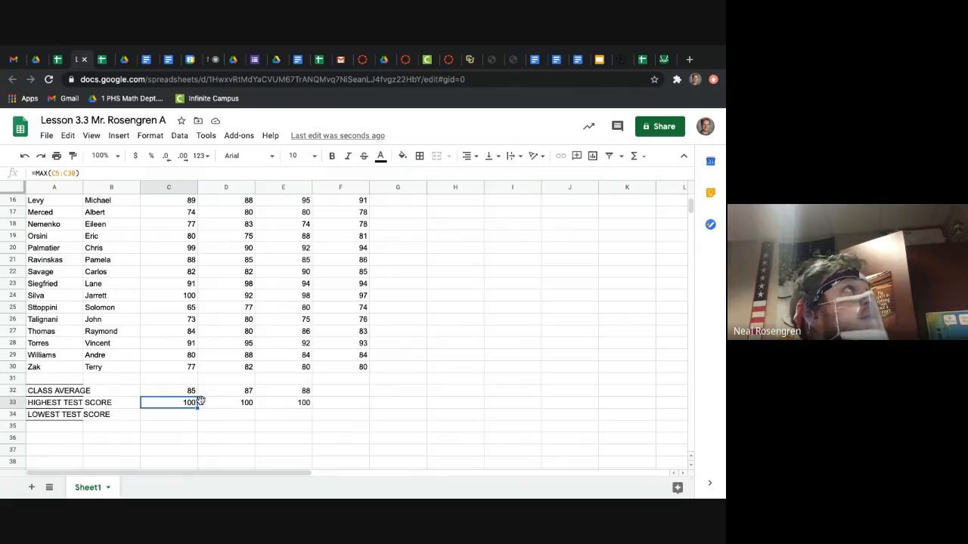
click(224, 405)
click(301, 400)
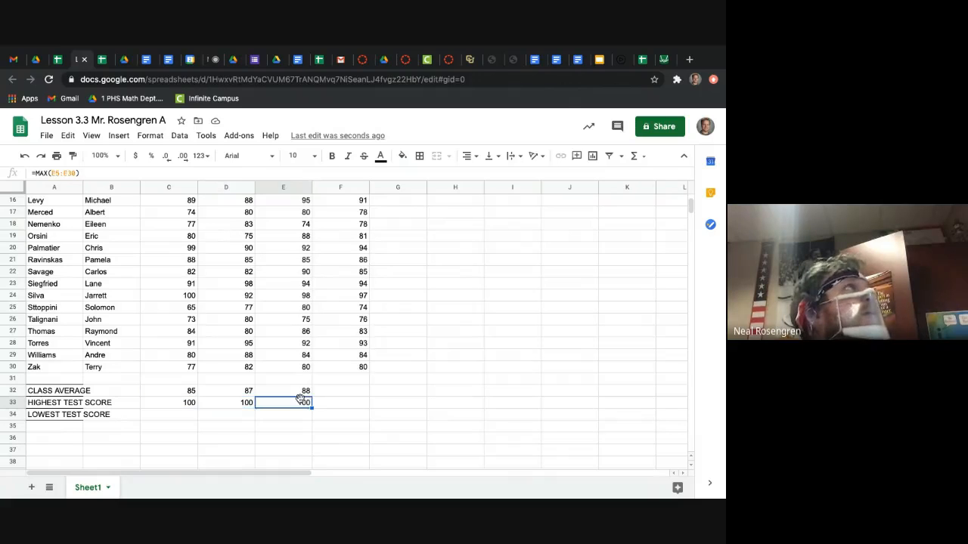
Step: Enter =MIN(C5:C30) in C34 as the lowest Test 1 score and fill it across to E34
click(172, 415)
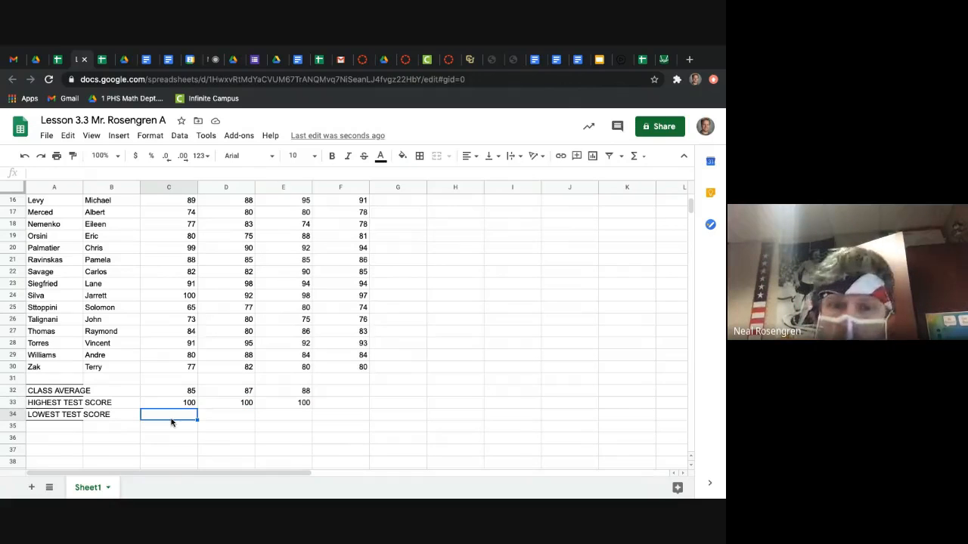
text(=)
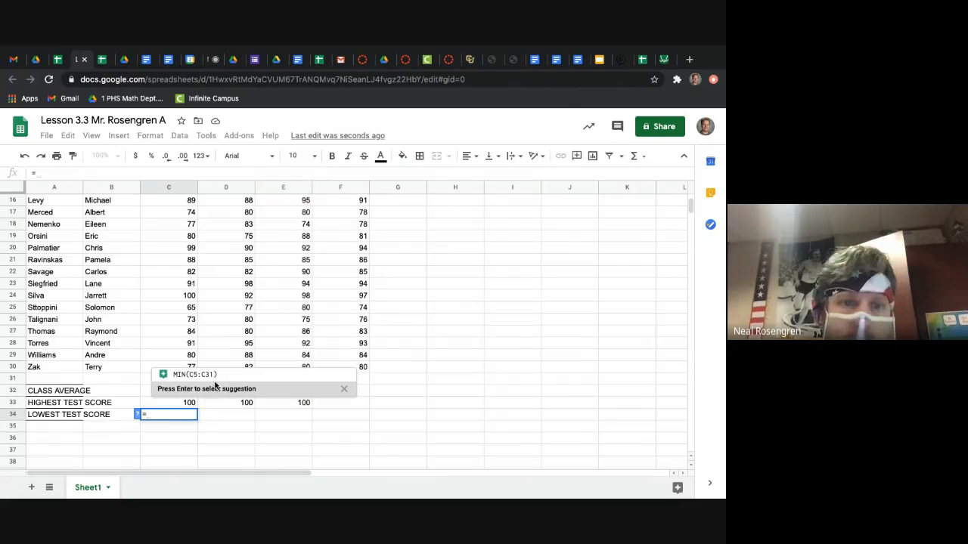
click(215, 372)
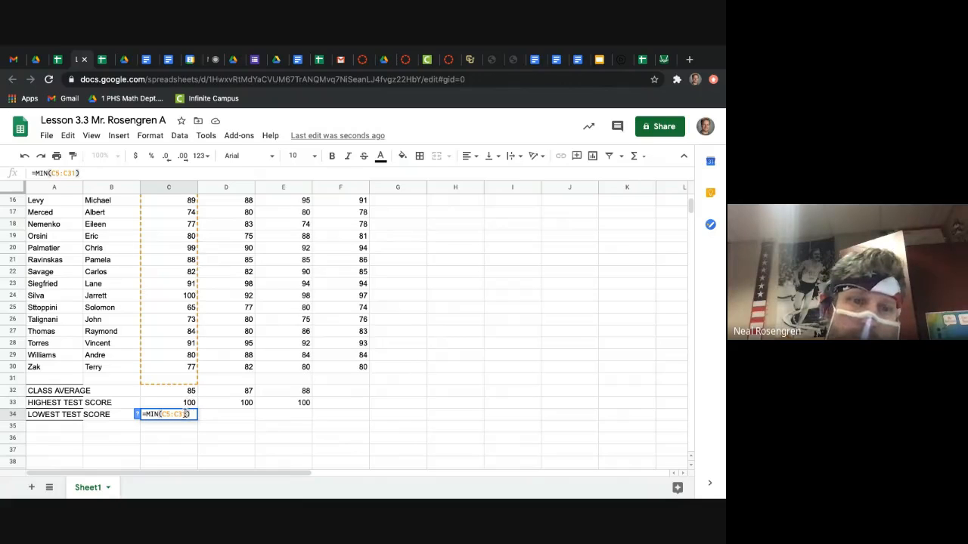
key(Return)
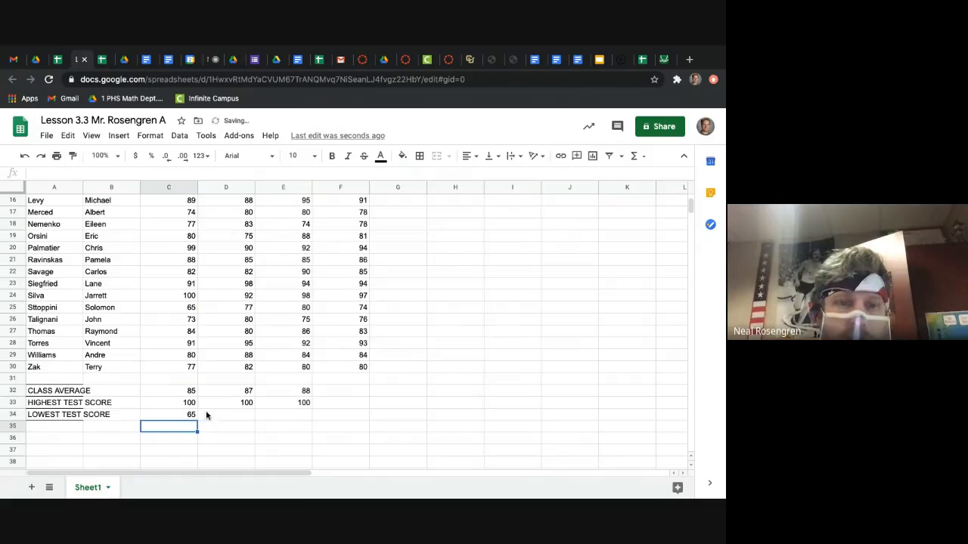
click(181, 414)
drag(196, 417, 280, 425)
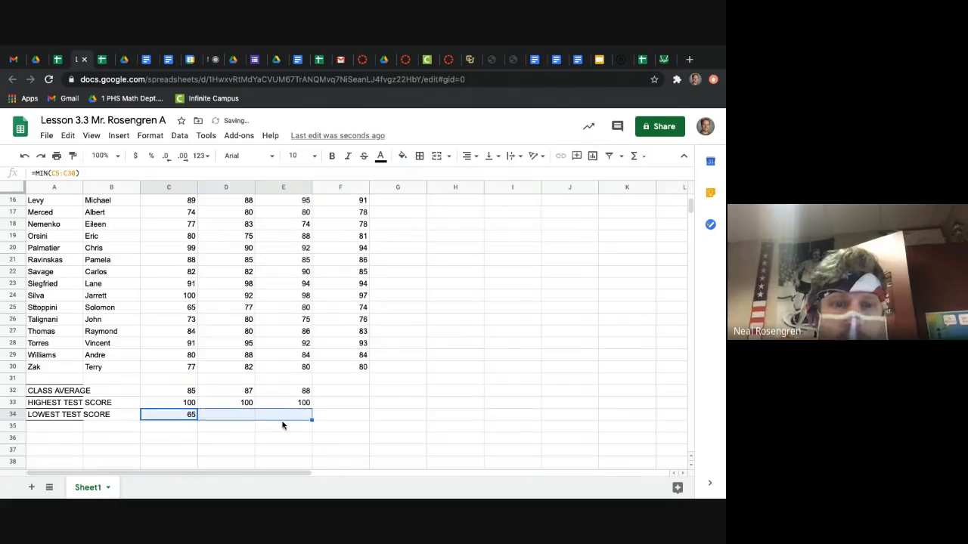
click(283, 432)
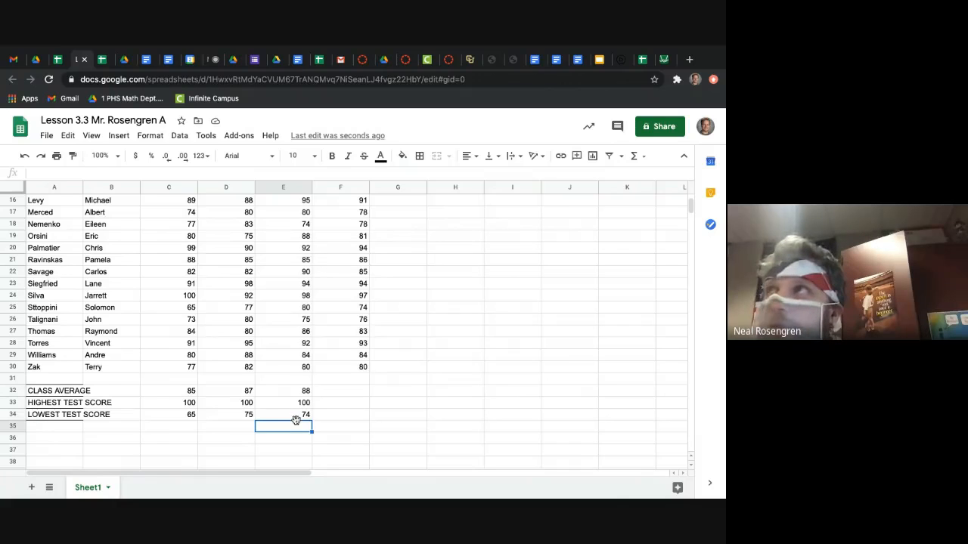
Step: Consult the formatting instructions after Find the Minimum in the walkthrough PDF and bold row 8 of the score sheet
click(121, 62)
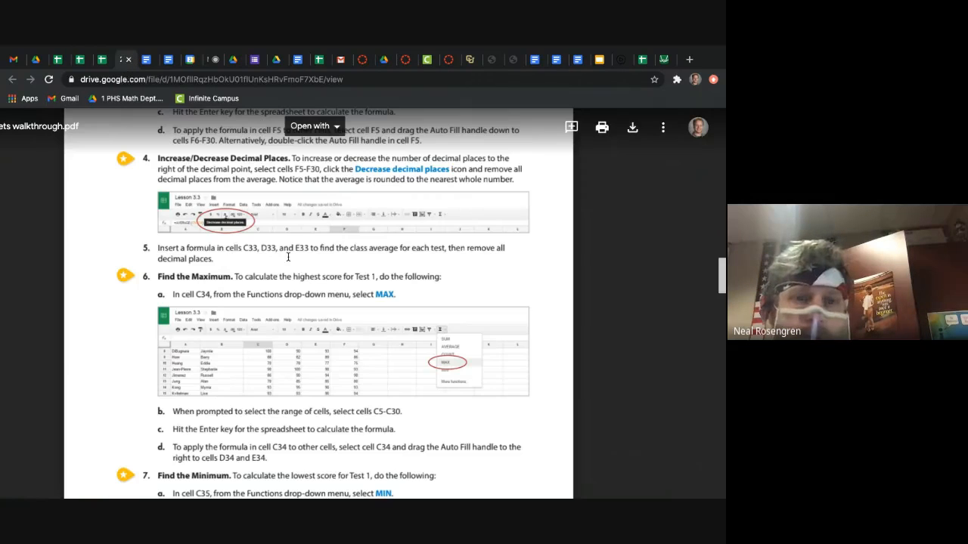
scroll(288, 257, down, 1)
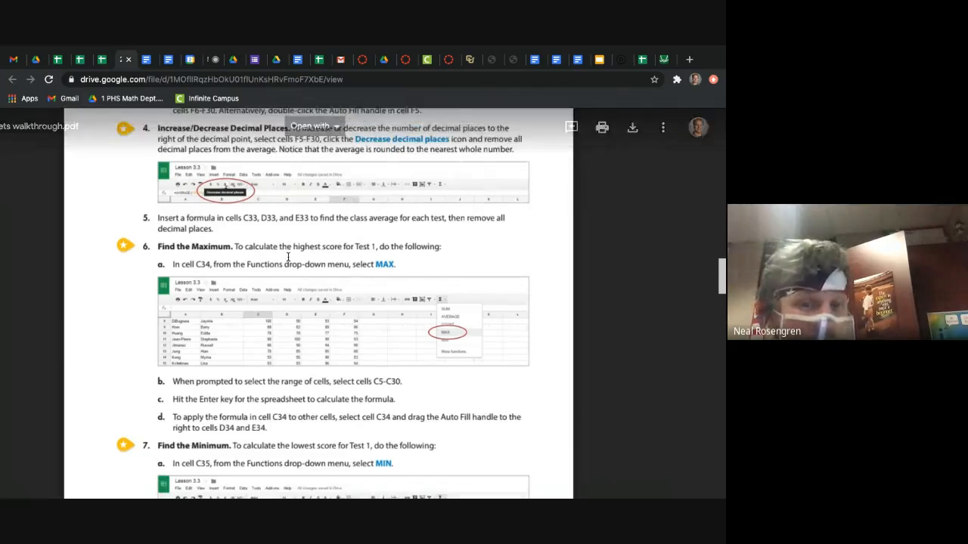
scroll(287, 257, down, 2)
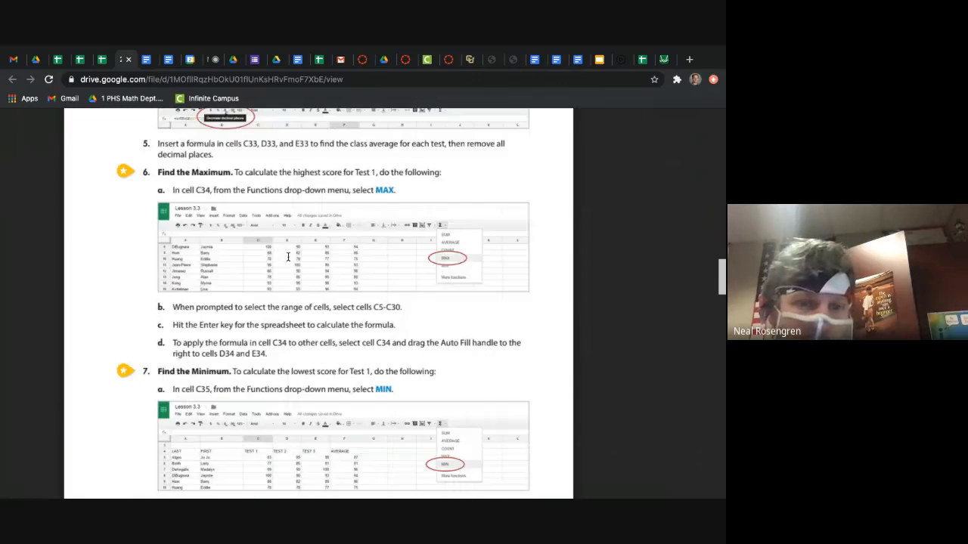
scroll(288, 257, down, 6)
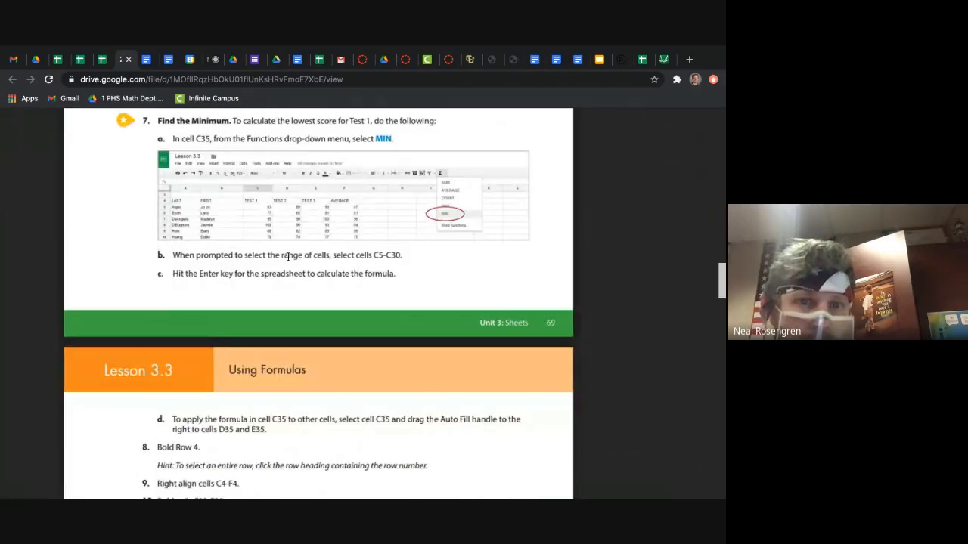
scroll(314, 304, down, 3)
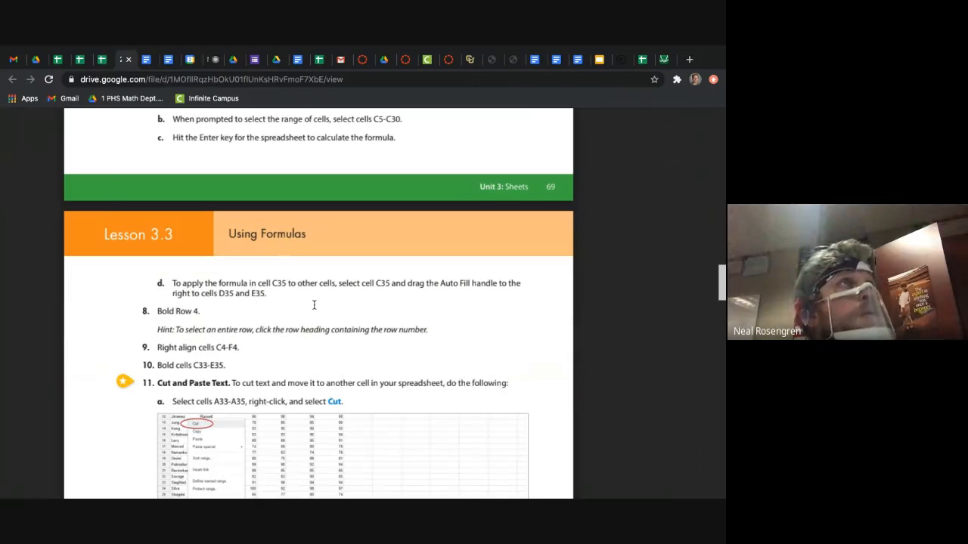
scroll(314, 305, down, 2)
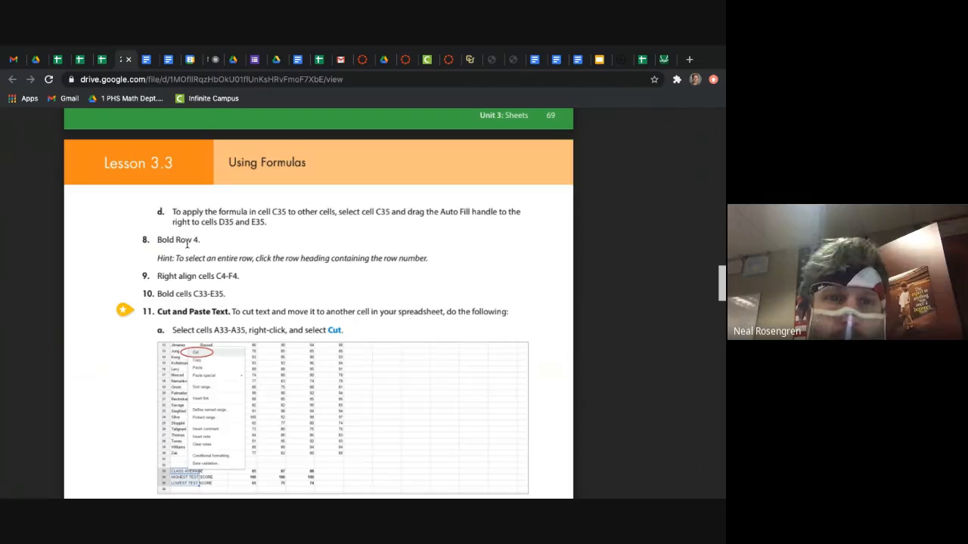
click(79, 59)
scroll(95, 256, up, 5)
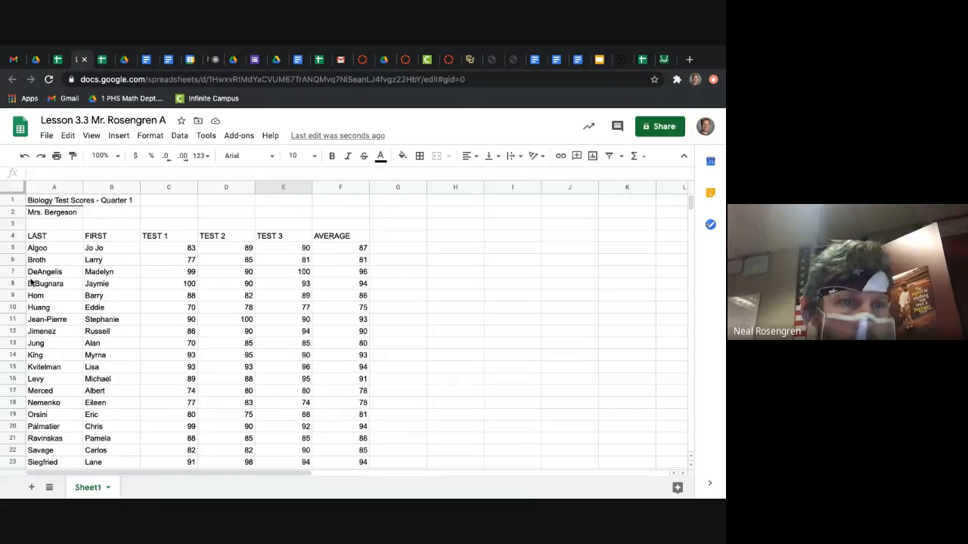
click(13, 283)
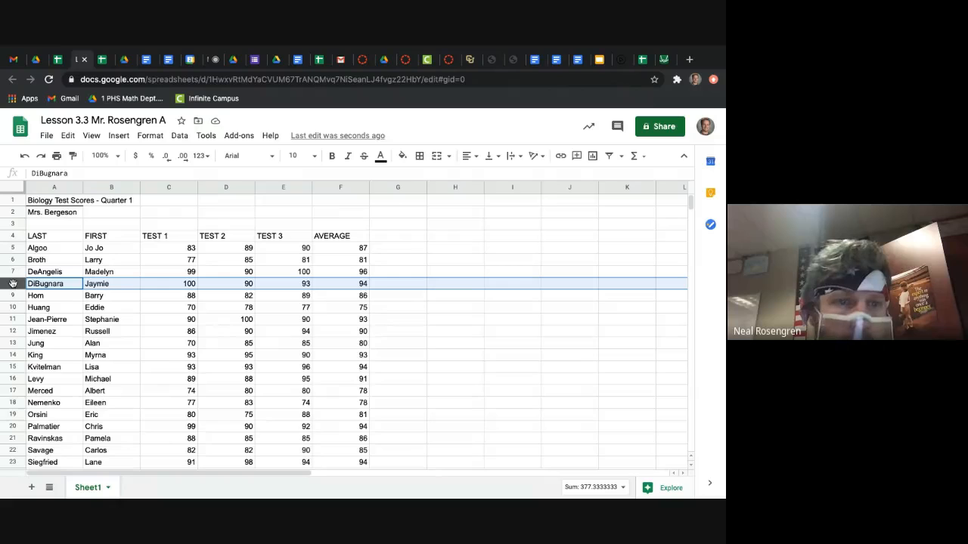
click(332, 159)
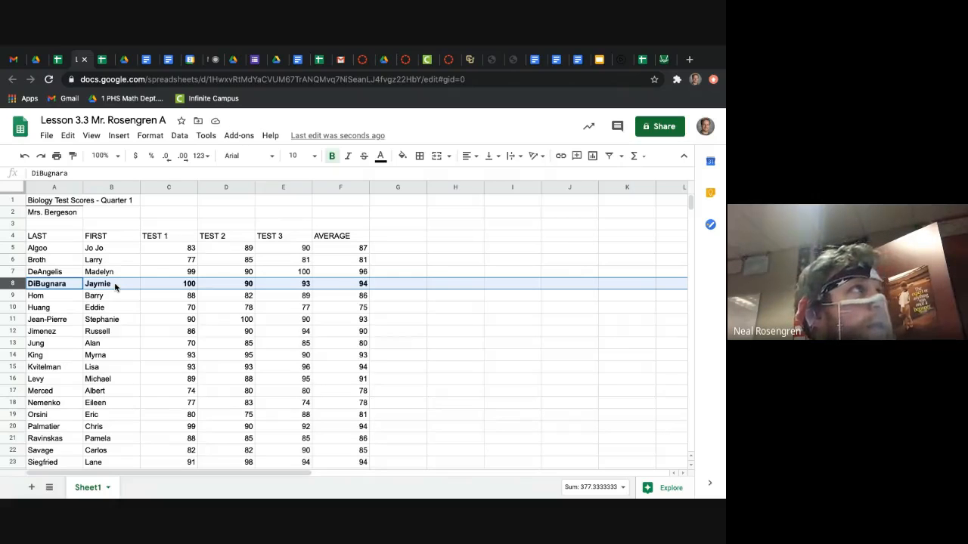
Step: Check the alignment instruction in the walkthrough PDF and right-align the header cells C4 to F4 in the score sheet
click(125, 60)
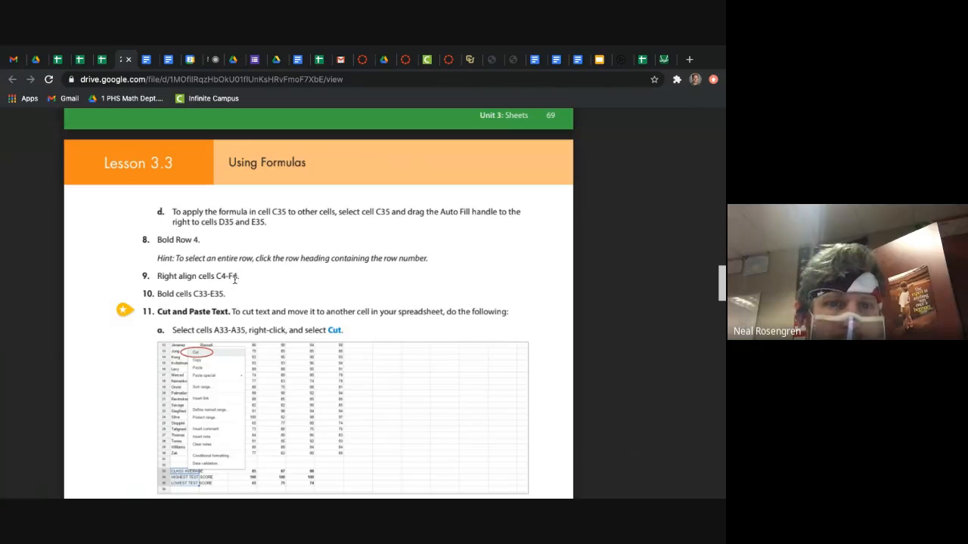
click(83, 60)
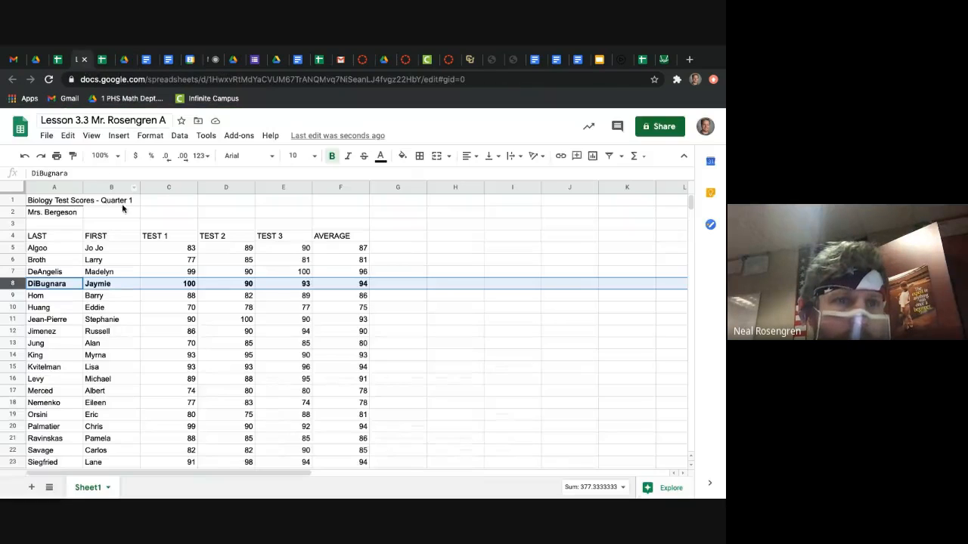
click(155, 239)
drag(156, 239, 337, 238)
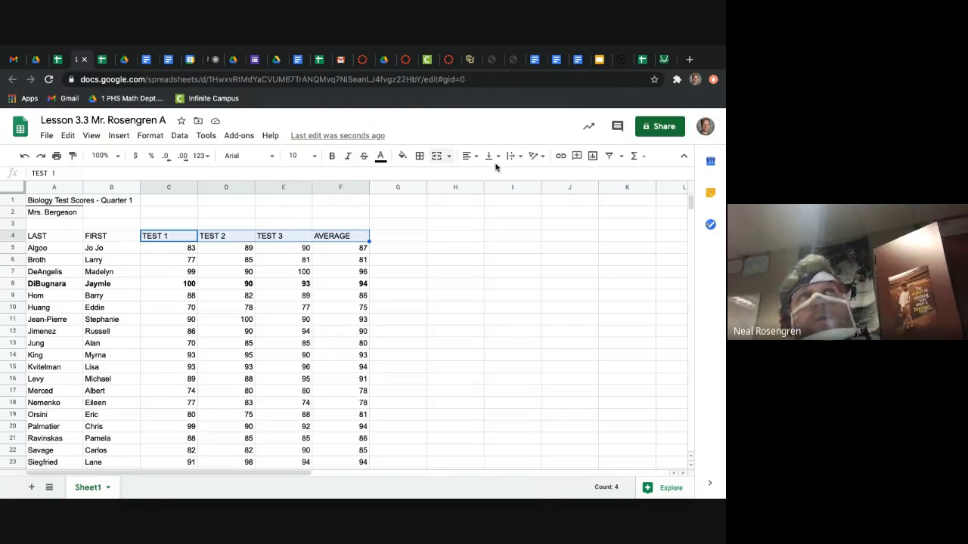
click(470, 158)
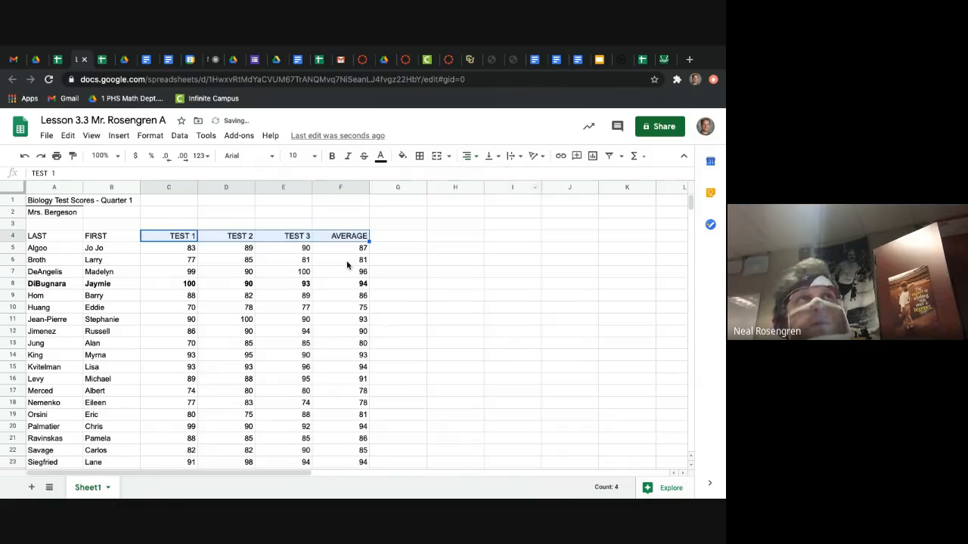
click(496, 176)
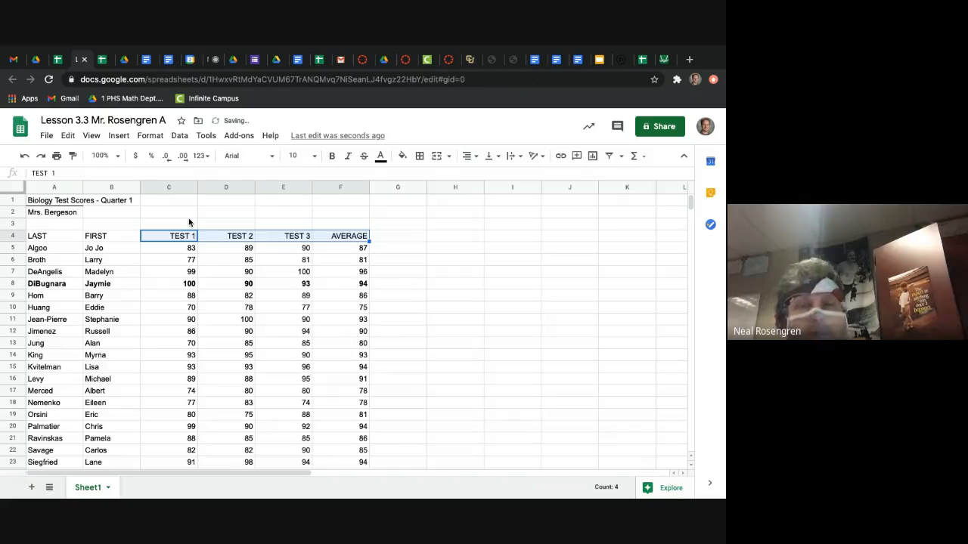
Step: Check the bolding instruction in the walkthrough PDF and bold the average, highest and lowest score results in C32:E34
click(125, 59)
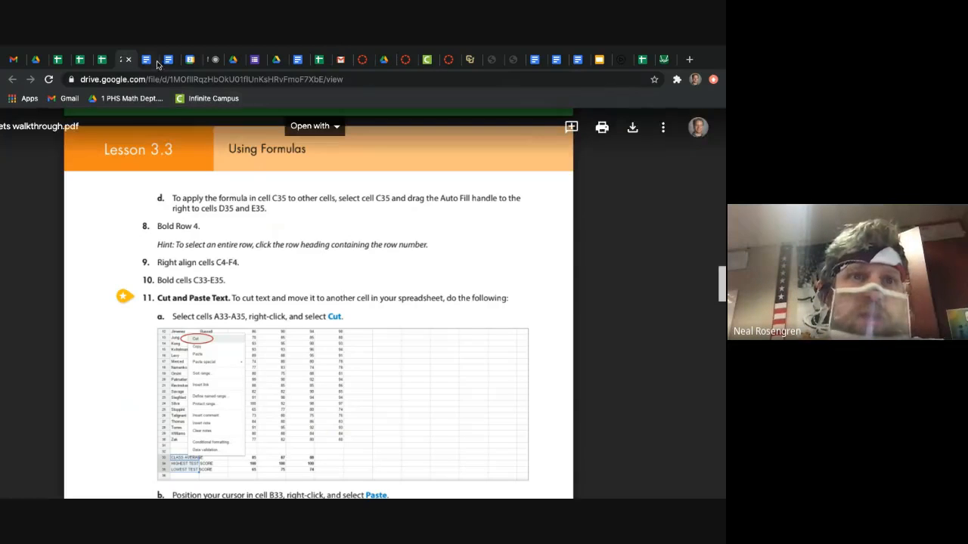
click(80, 59)
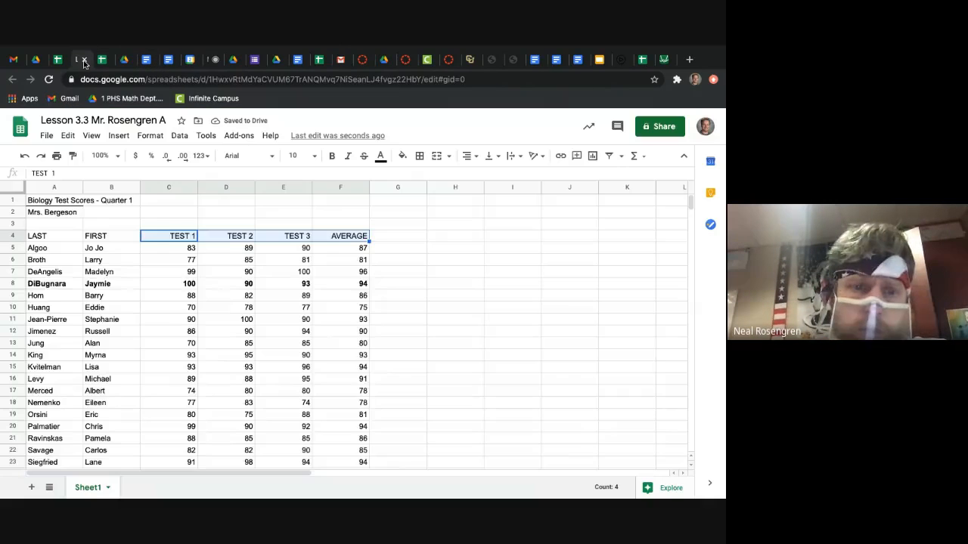
scroll(228, 390, down, 2)
scroll(229, 390, down, 5)
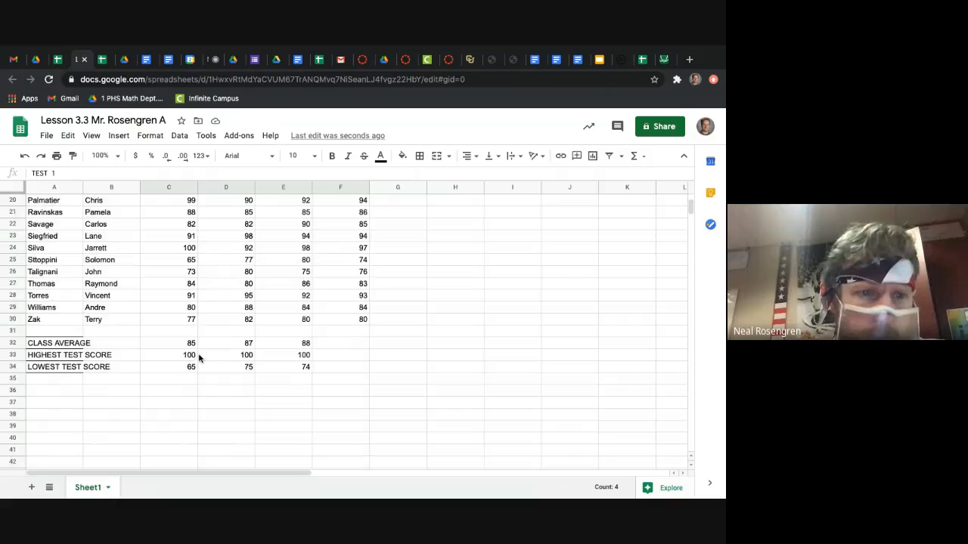
drag(189, 345, 301, 374)
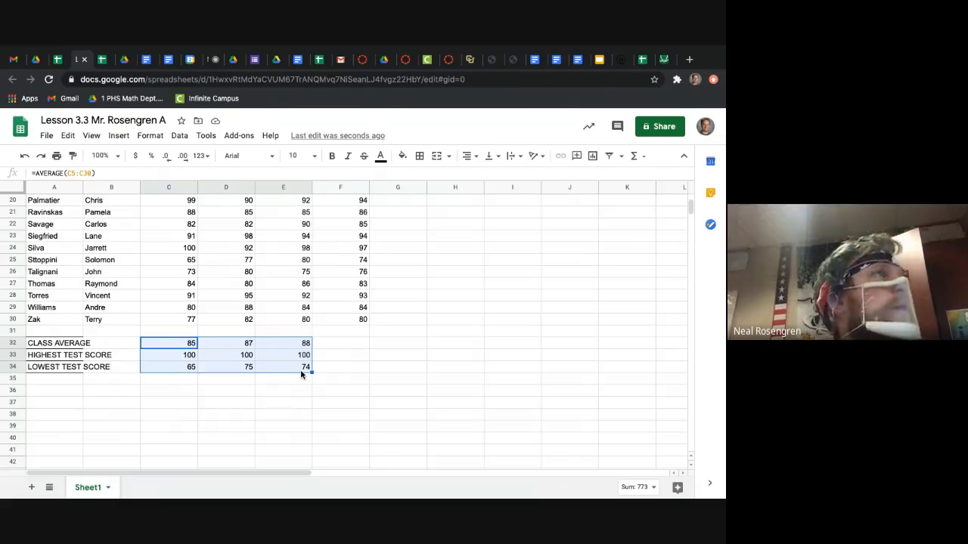
click(332, 157)
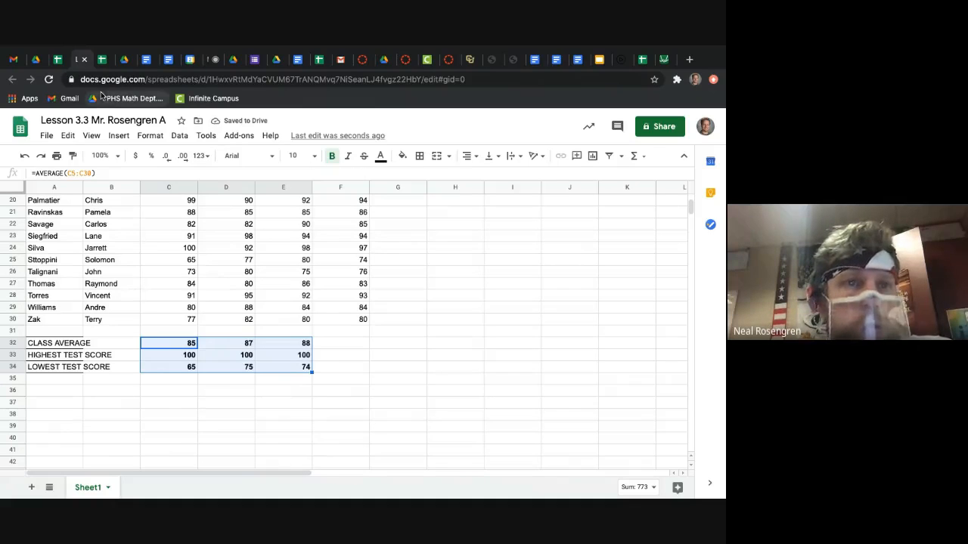
Step: Read the Cut and Paste Text instructions in the walkthrough PDF and return to the score sheet
click(123, 60)
scroll(240, 372, down, 1)
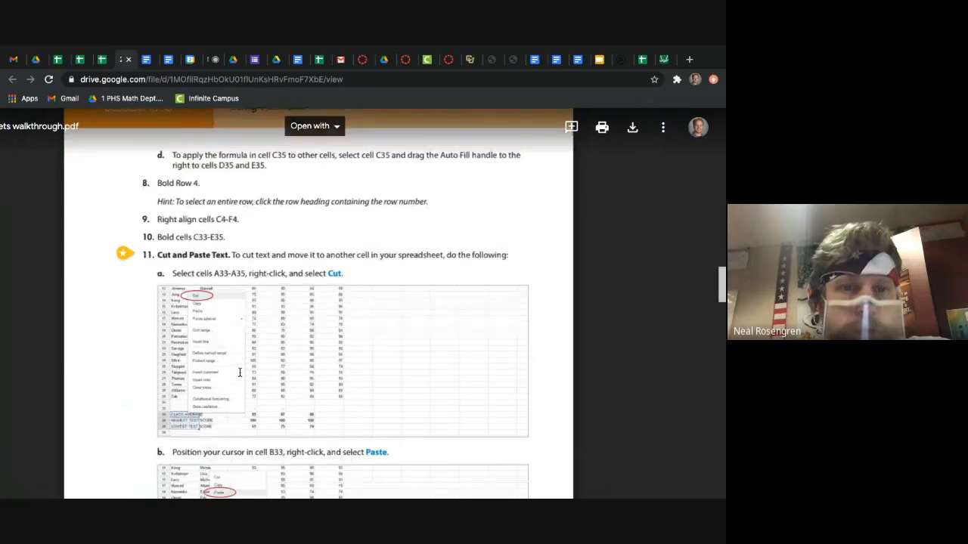
scroll(239, 372, down, 1)
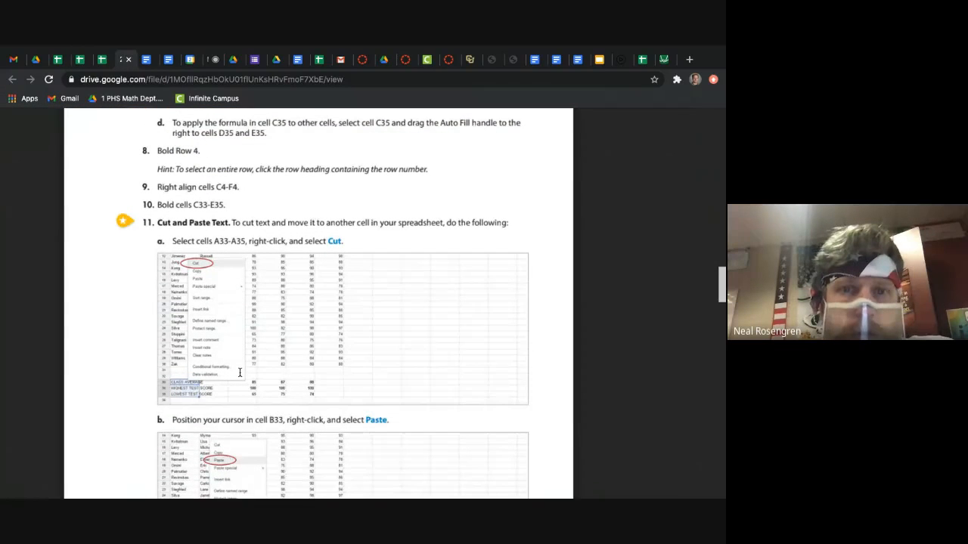
scroll(240, 372, down, 2)
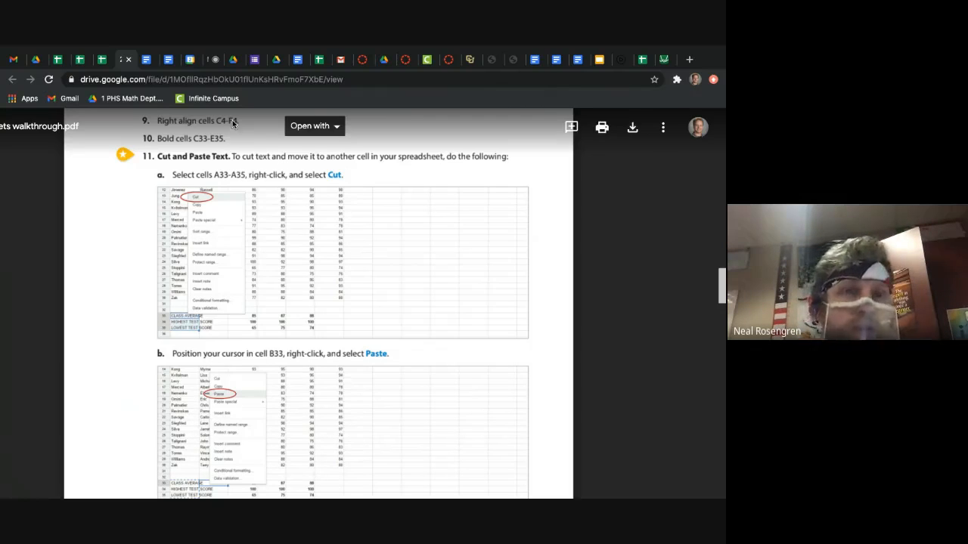
click(79, 60)
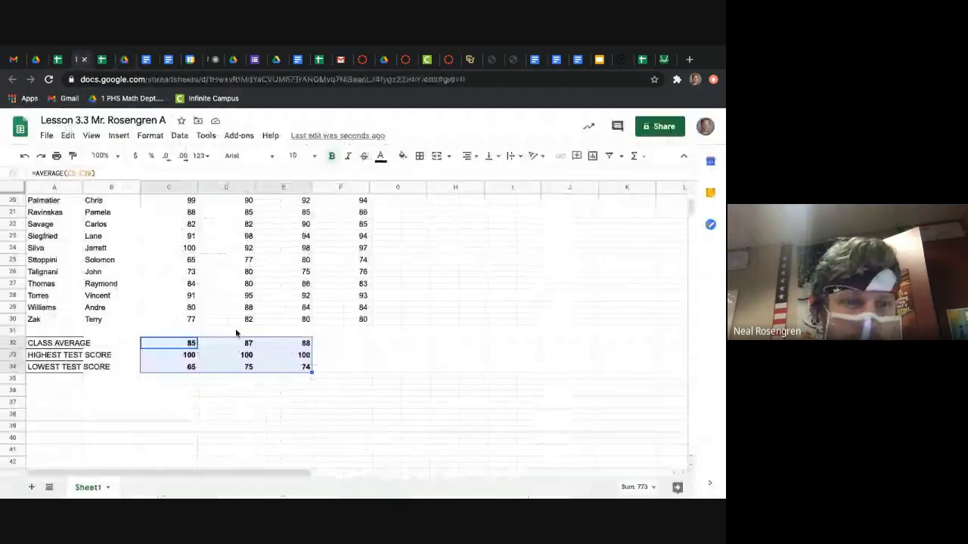
Step: Check the Cut instruction in the walkthrough PDF and cut the summary labels in A32:A34 of the score sheet
click(217, 402)
drag(54, 344, 52, 369)
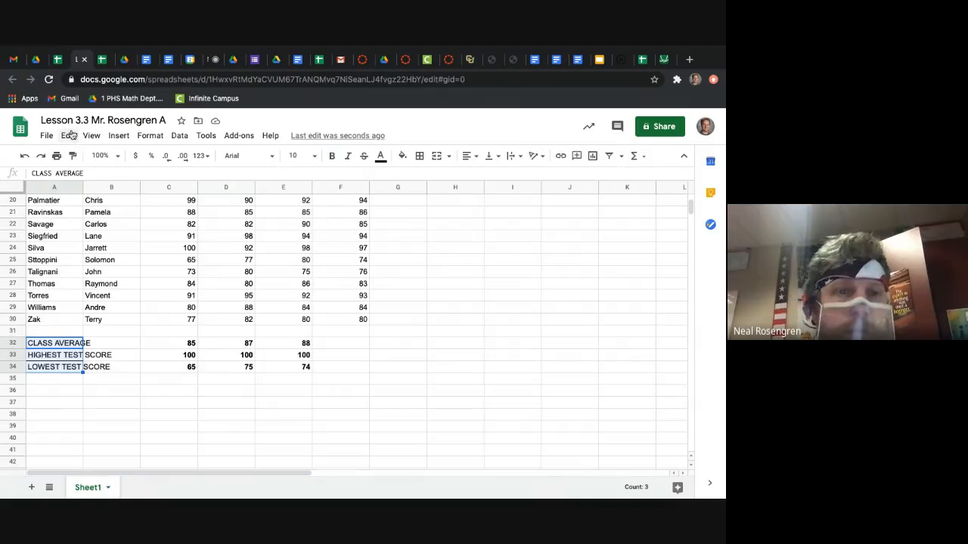
click(125, 60)
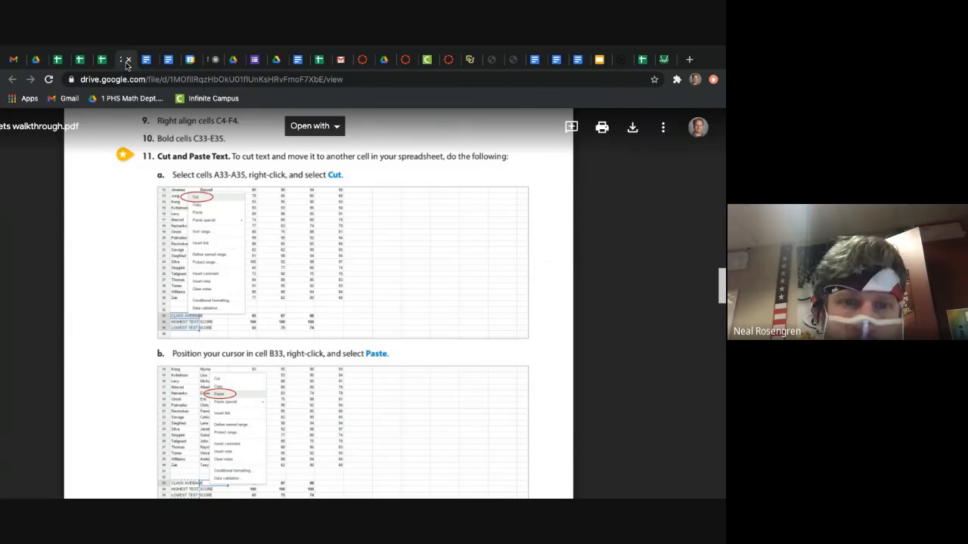
click(83, 62)
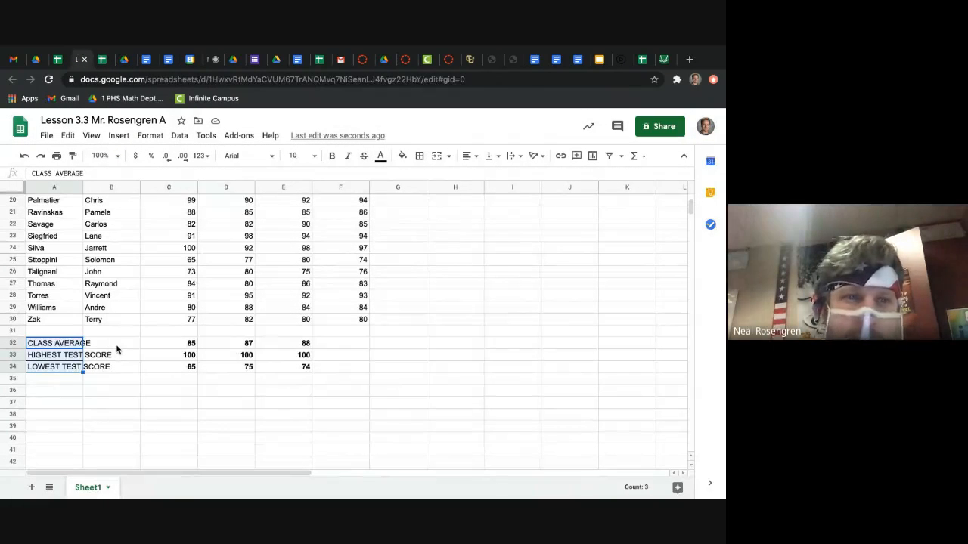
drag(118, 344, 117, 369)
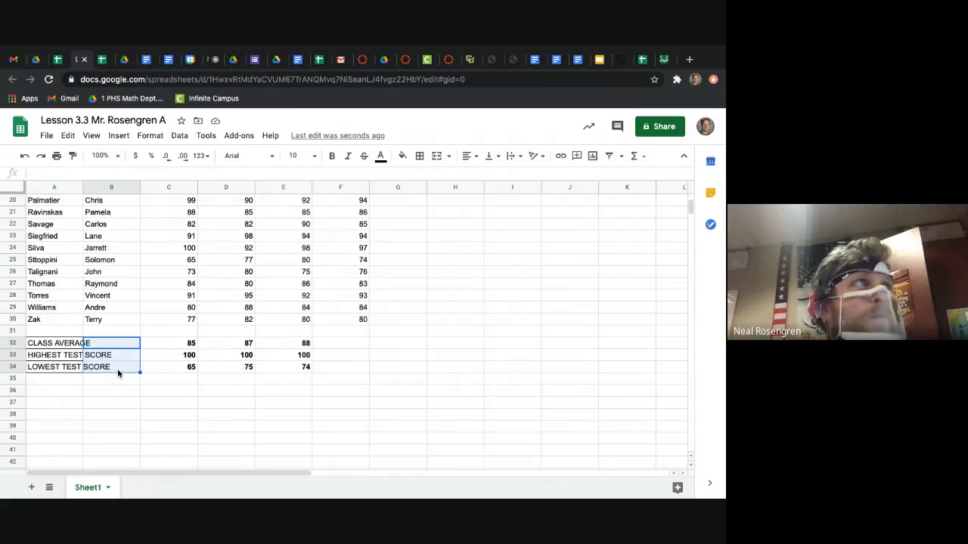
click(119, 380)
drag(46, 342, 48, 371)
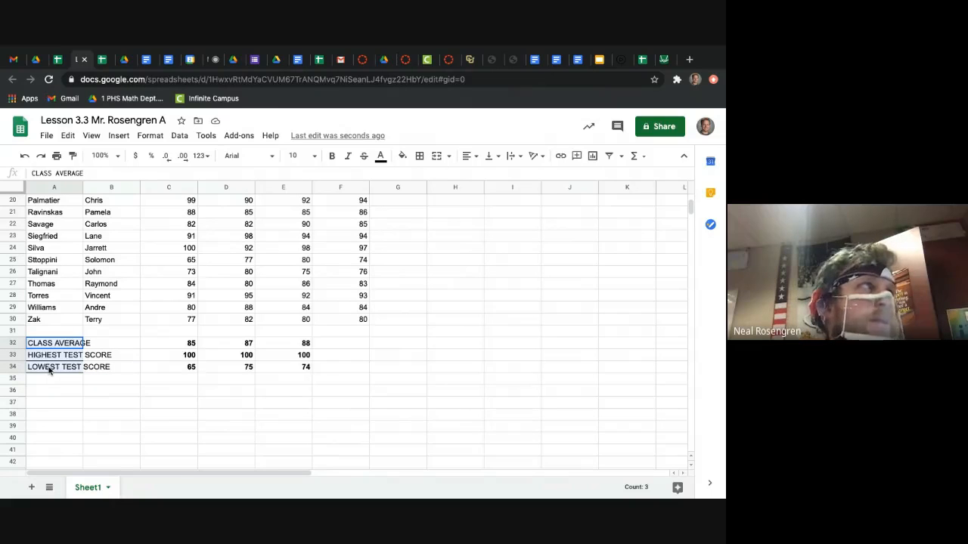
click(68, 135)
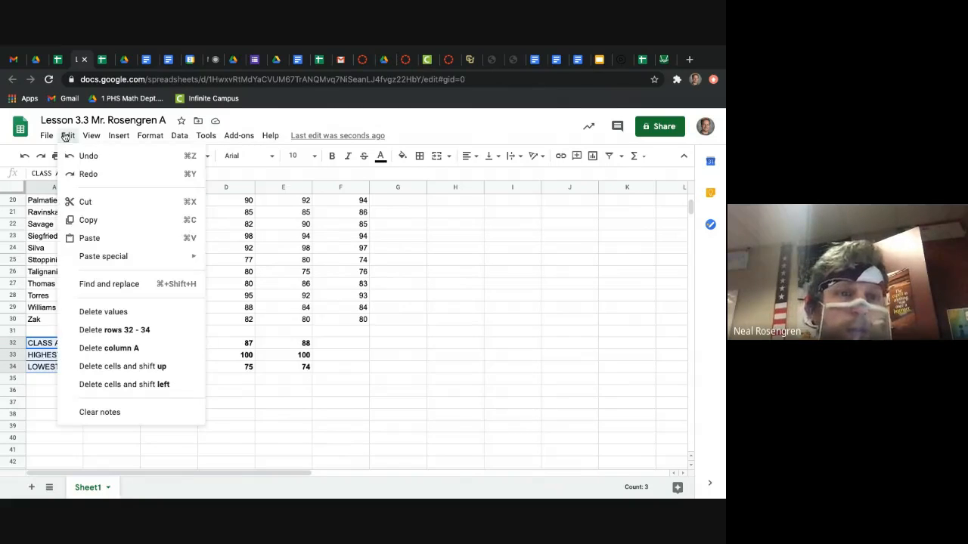
click(109, 203)
Step: Paste the cut class average, highest and lowest test score labels into column B starting at cell B32
click(117, 346)
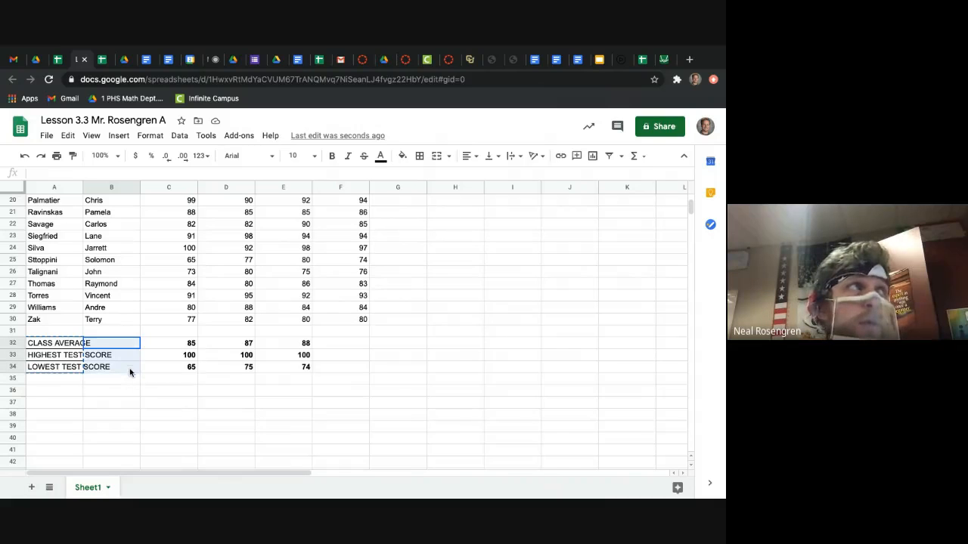
click(127, 393)
click(129, 345)
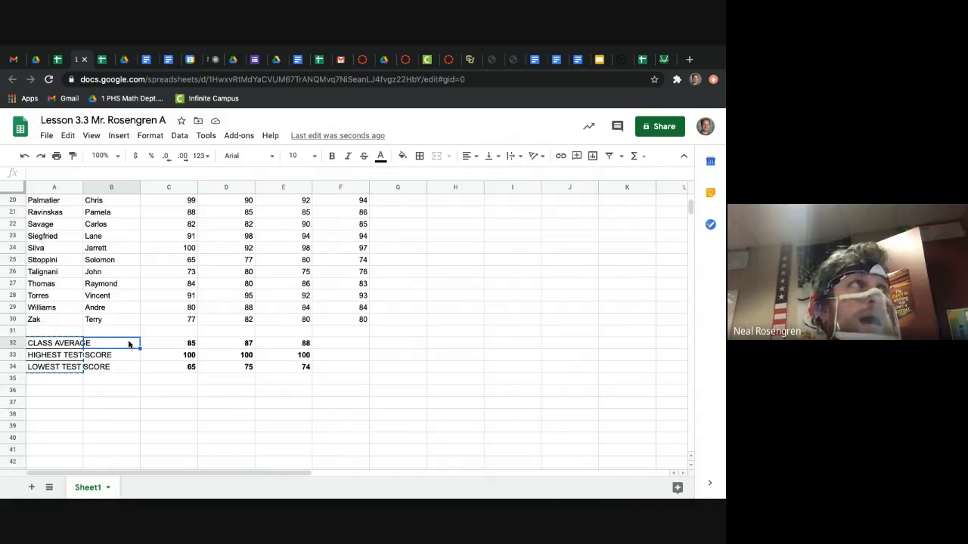
click(68, 136)
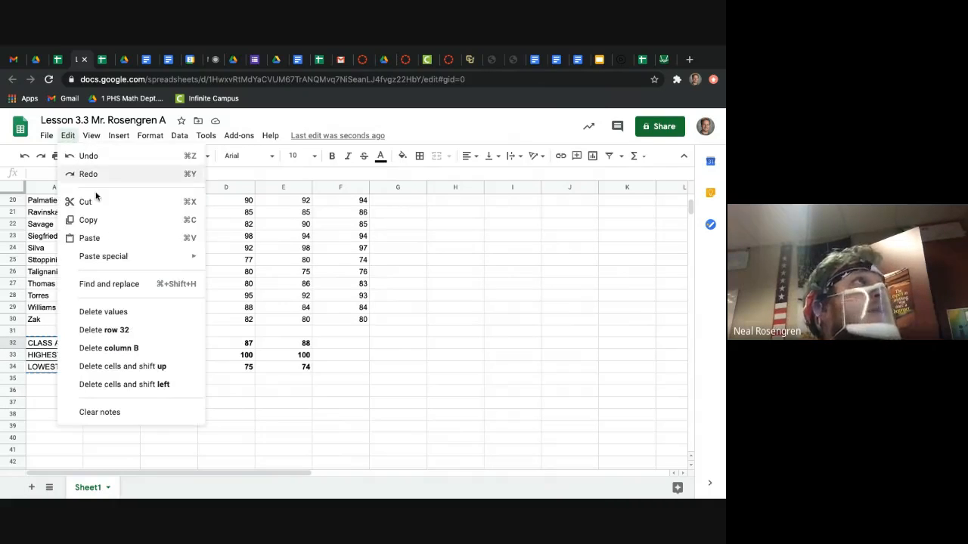
click(105, 239)
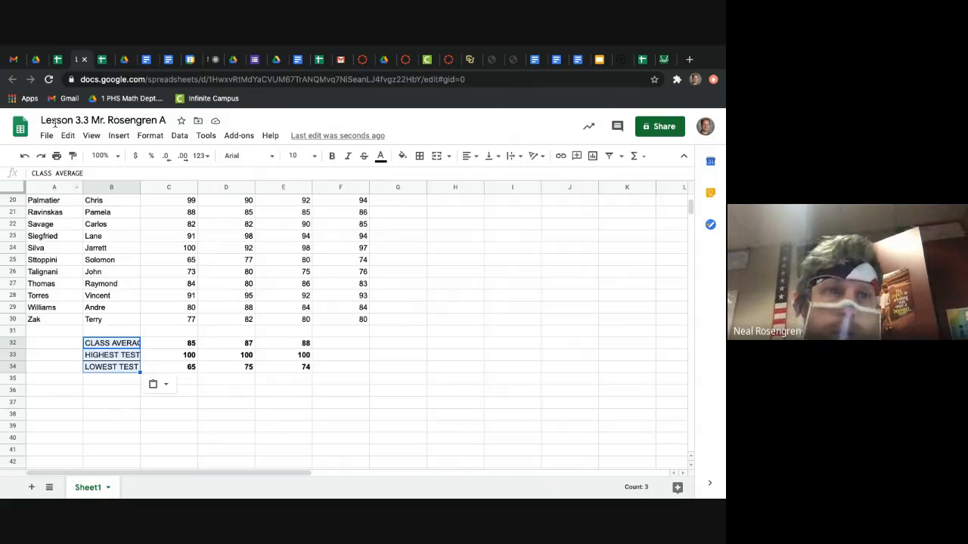
Step: Check the column resizing instruction in the walkthrough PDF and widen column B to fit the full summary labels
click(123, 59)
scroll(230, 329, down, 5)
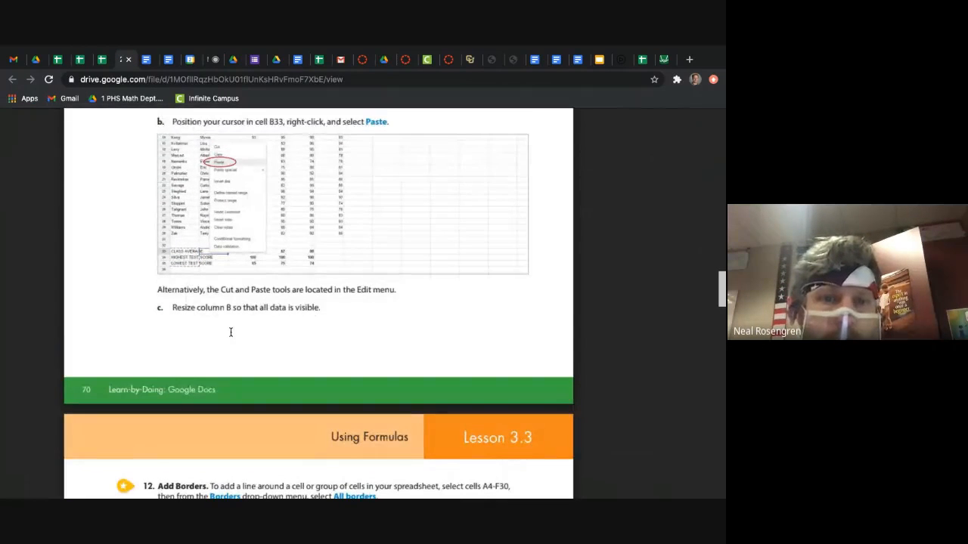
scroll(231, 330, down, 2)
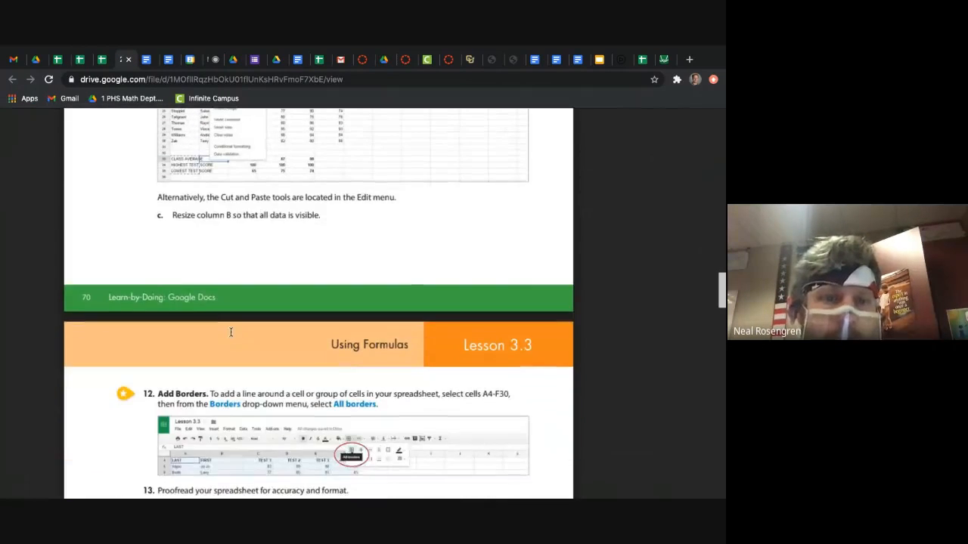
click(80, 60)
drag(139, 186, 170, 186)
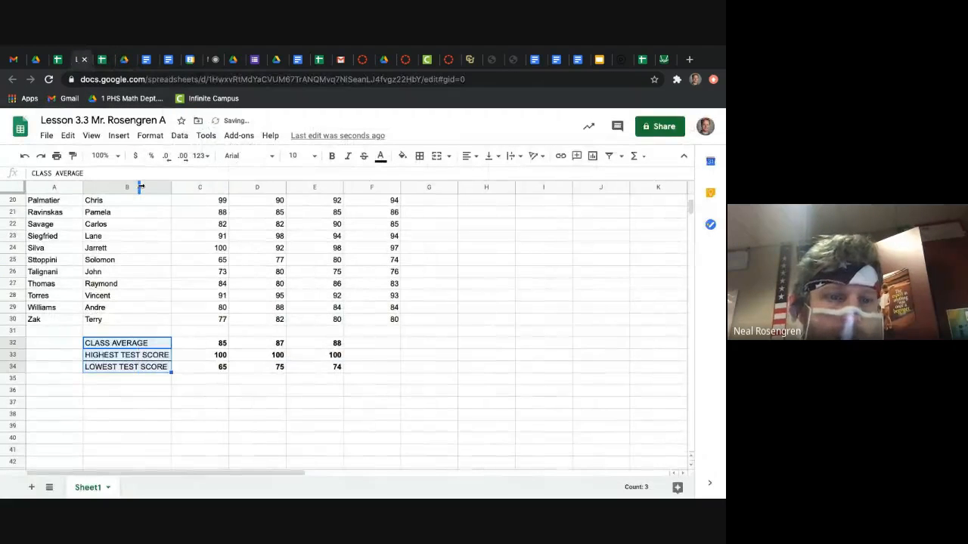
click(177, 310)
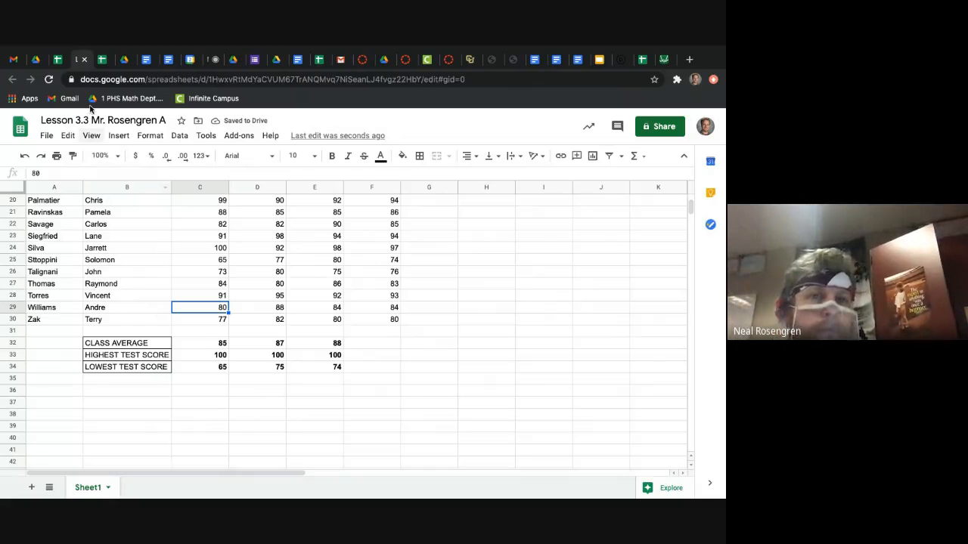
Step: Read the Add Borders instruction in the walkthrough PDF and apply all borders to cells A4:F30 of the score sheet
click(126, 61)
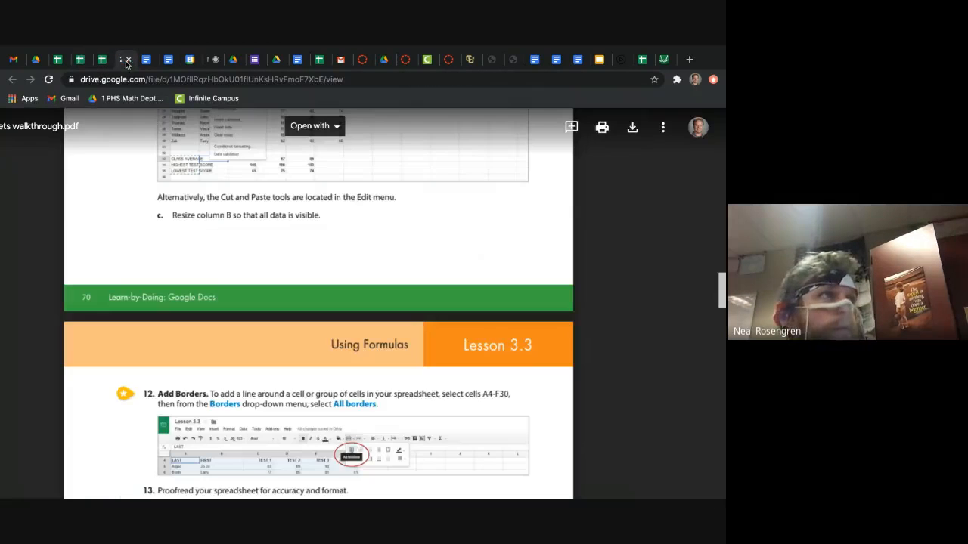
scroll(213, 394, down, 3)
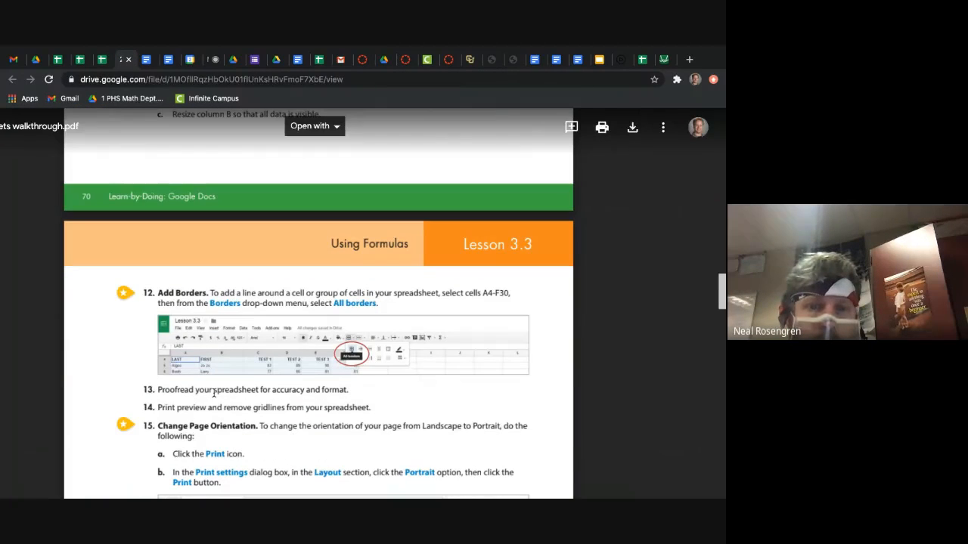
scroll(222, 357, down, 1)
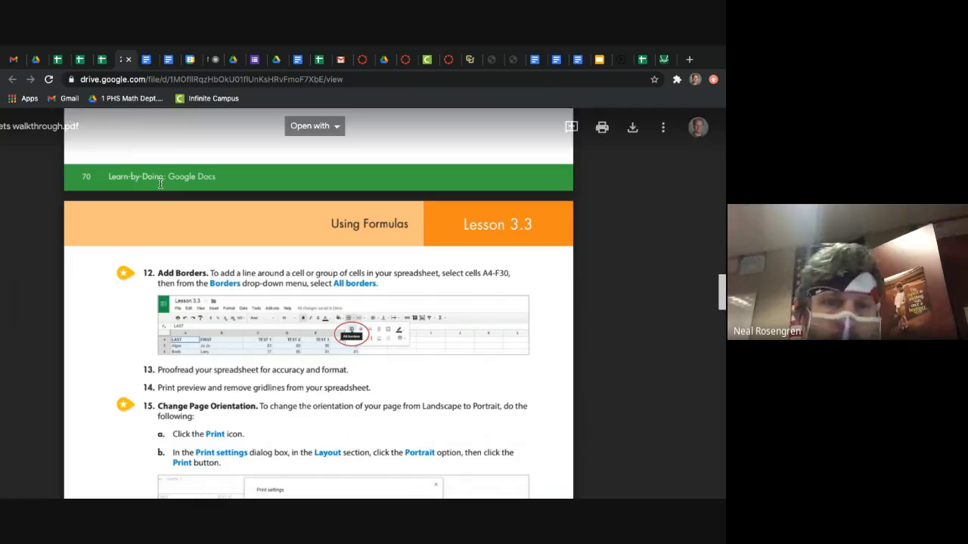
click(82, 60)
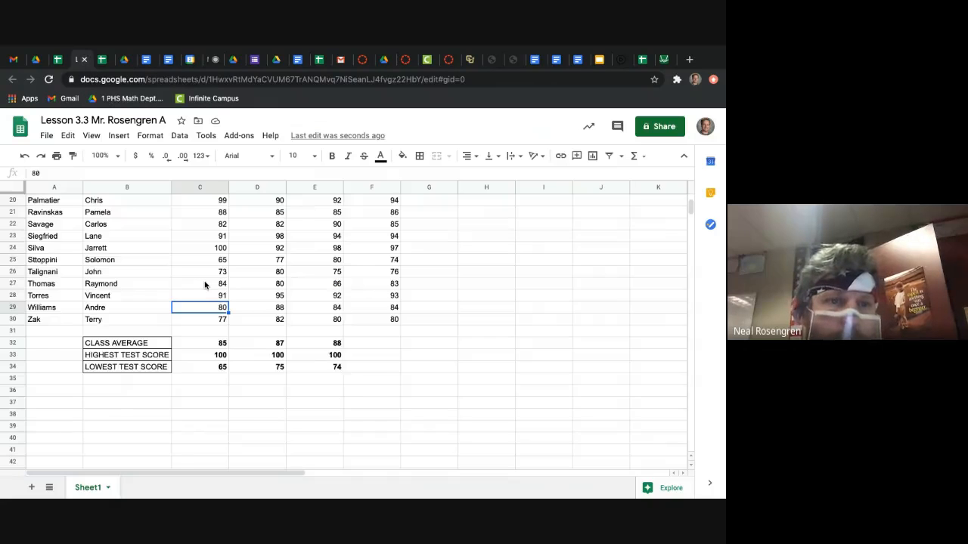
scroll(206, 284, up, 5)
drag(51, 241, 388, 379)
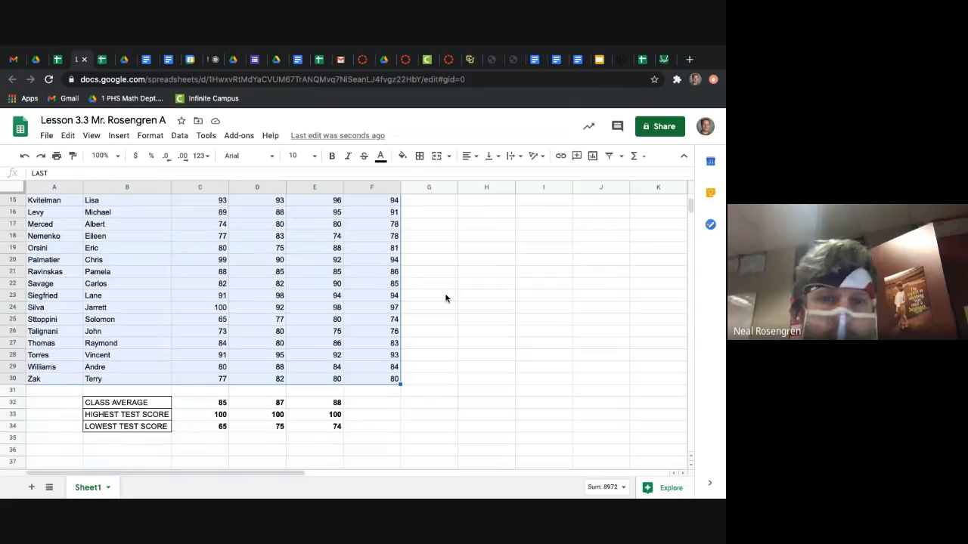
scroll(446, 298, up, 5)
click(420, 156)
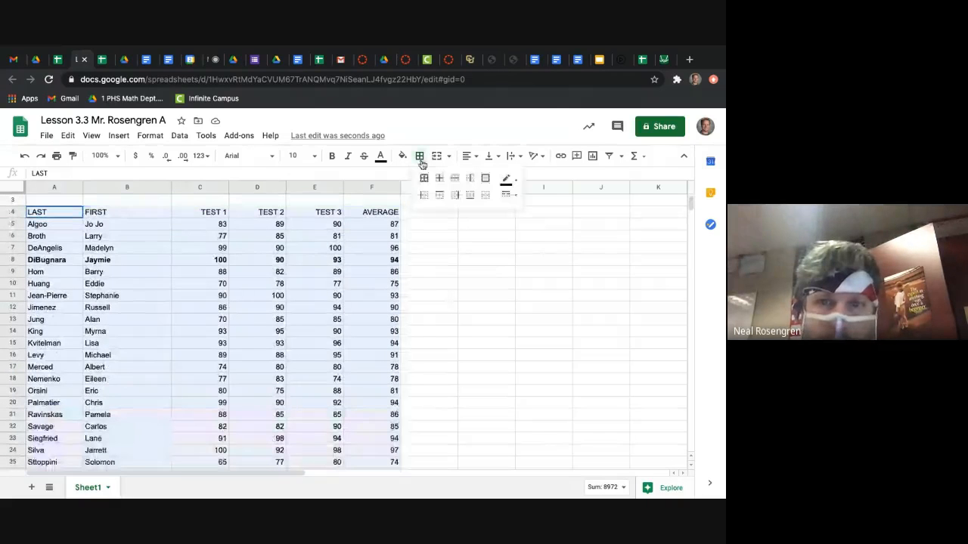
click(424, 179)
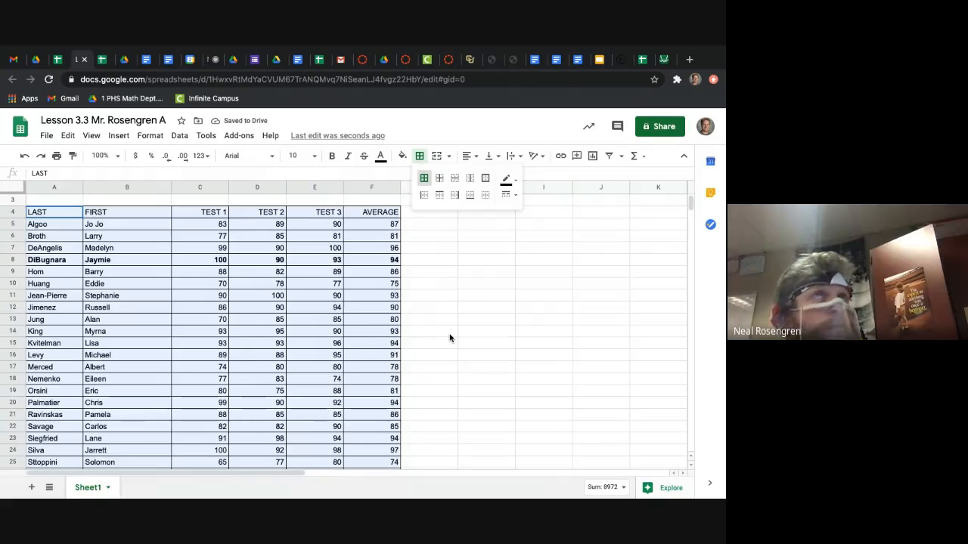
Step: Read the proofreading, print preview and page orientation instructions in the walkthrough PDF and open the score sheet's print settings
click(122, 59)
scroll(231, 357, down, 1)
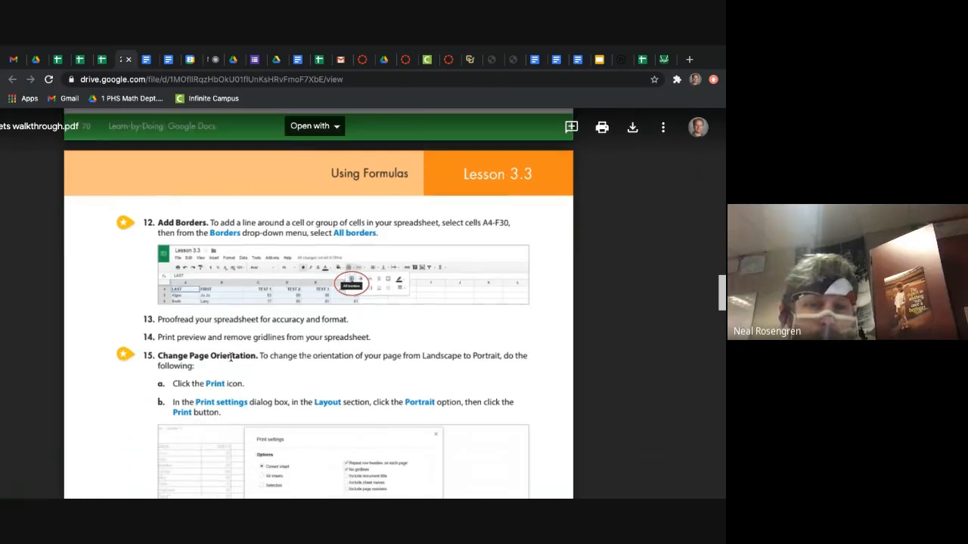
scroll(230, 358, down, 1)
scroll(231, 358, down, 1)
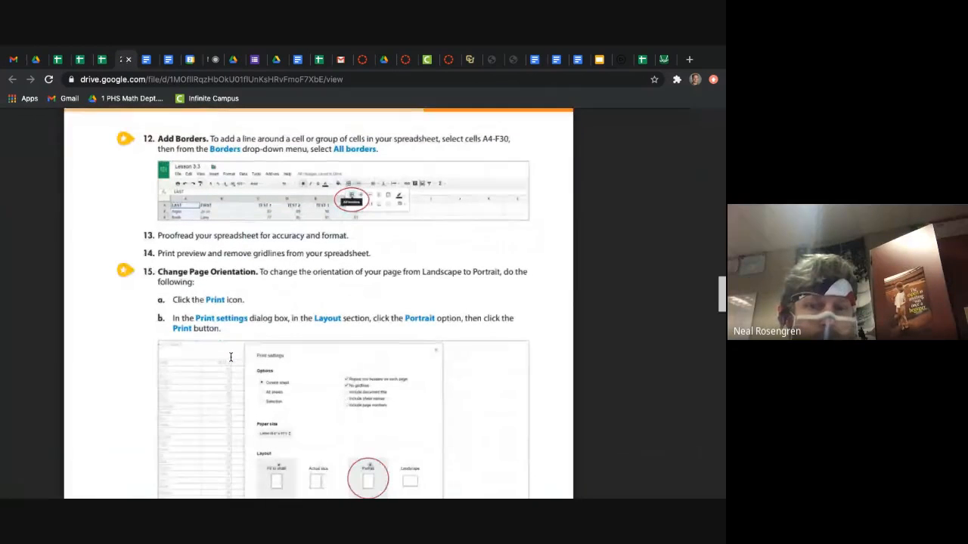
scroll(230, 348, down, 1)
scroll(242, 208, up, 2)
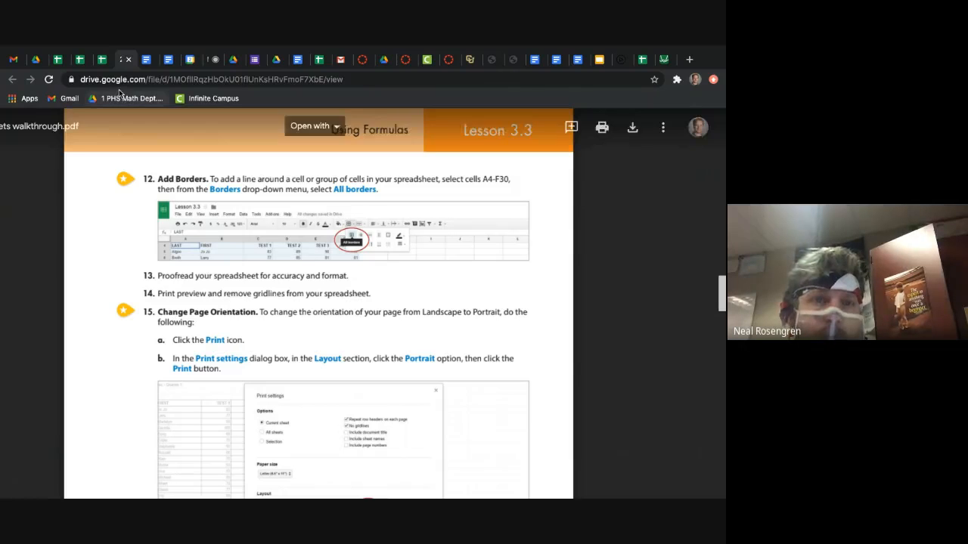
click(78, 59)
click(419, 240)
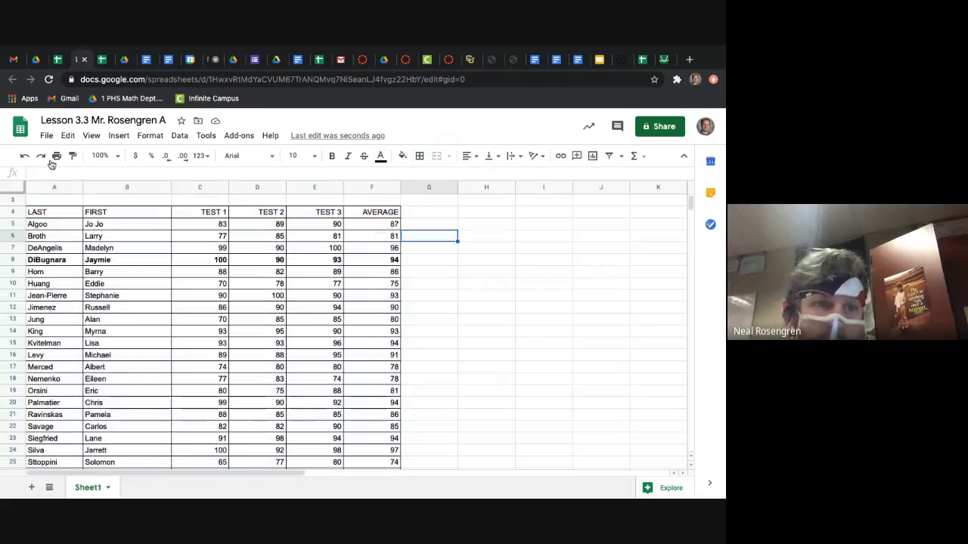
click(57, 158)
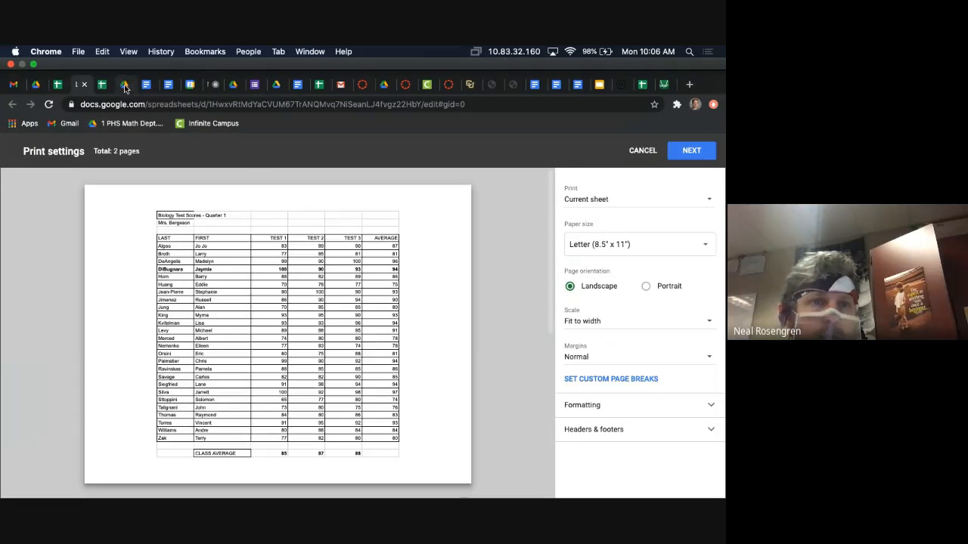
Step: Recheck the gridlines instruction in the walkthrough PDF, turn off gridlines in the print settings and review the preview pages
click(126, 85)
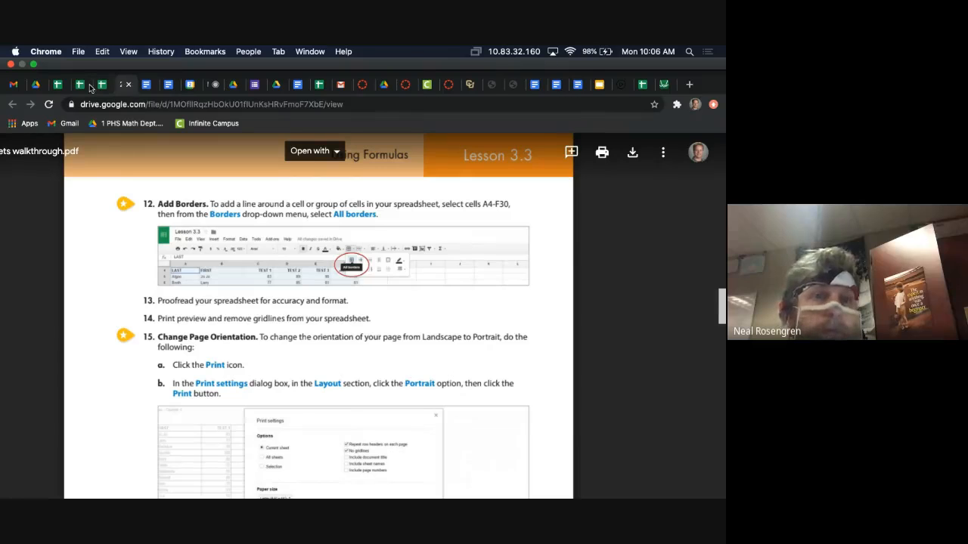
click(90, 86)
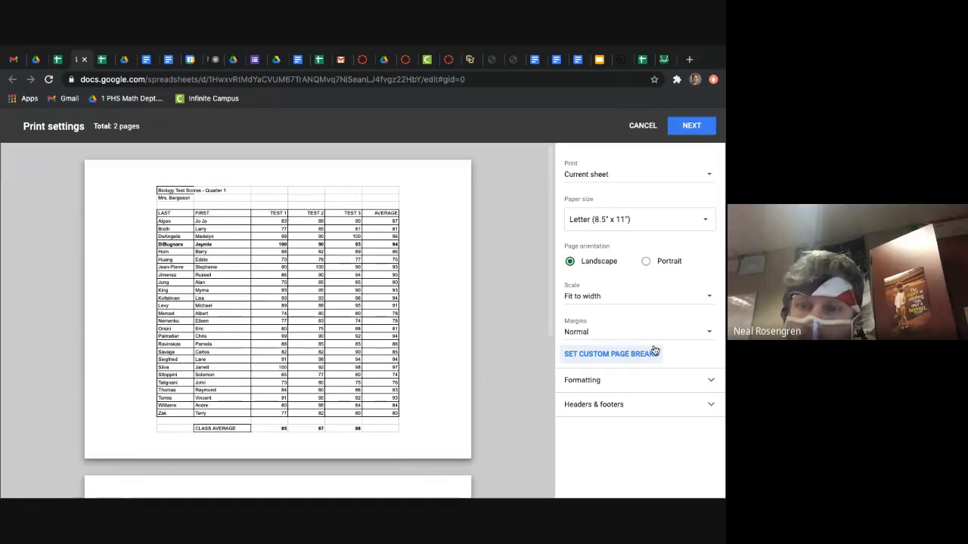
click(691, 378)
click(616, 409)
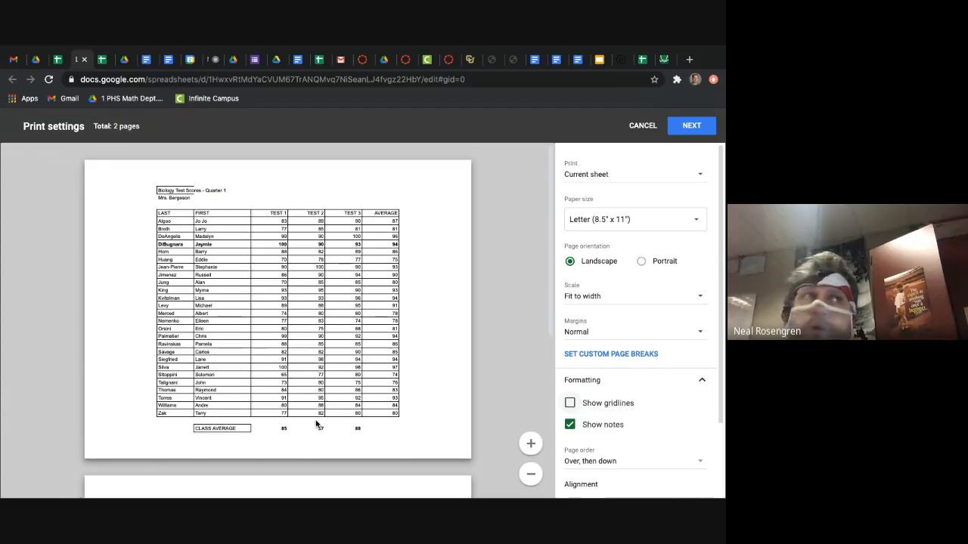
scroll(316, 424, down, 3)
scroll(316, 425, up, 2)
scroll(316, 424, up, 1)
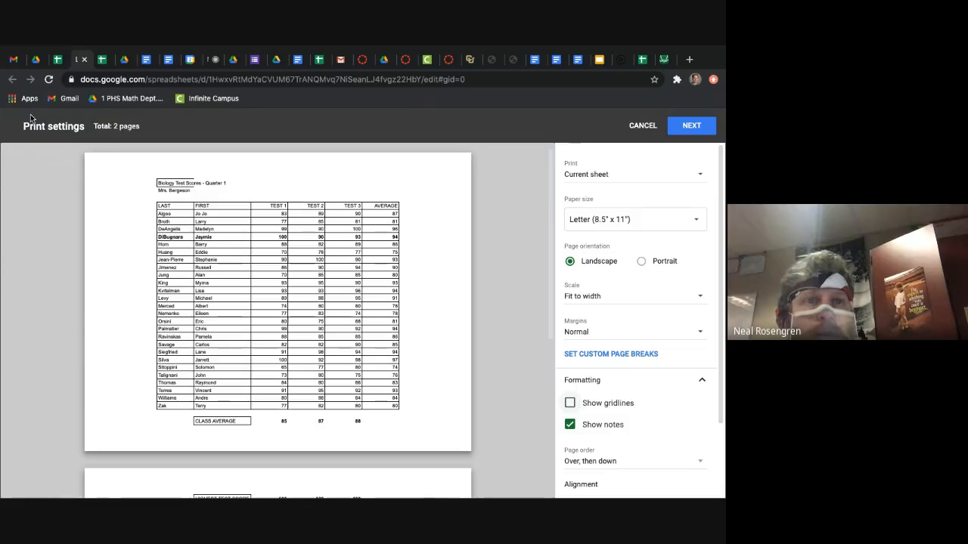
Step: Read the page orientation instruction in the walkthrough PDF, set the score sheet's print orientation to Portrait and review the preview
click(125, 61)
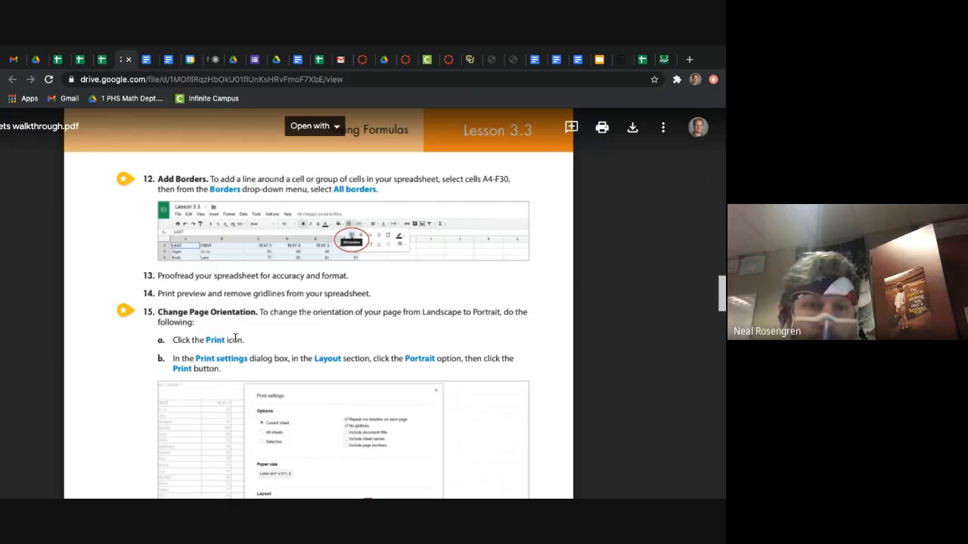
scroll(313, 330, down, 1)
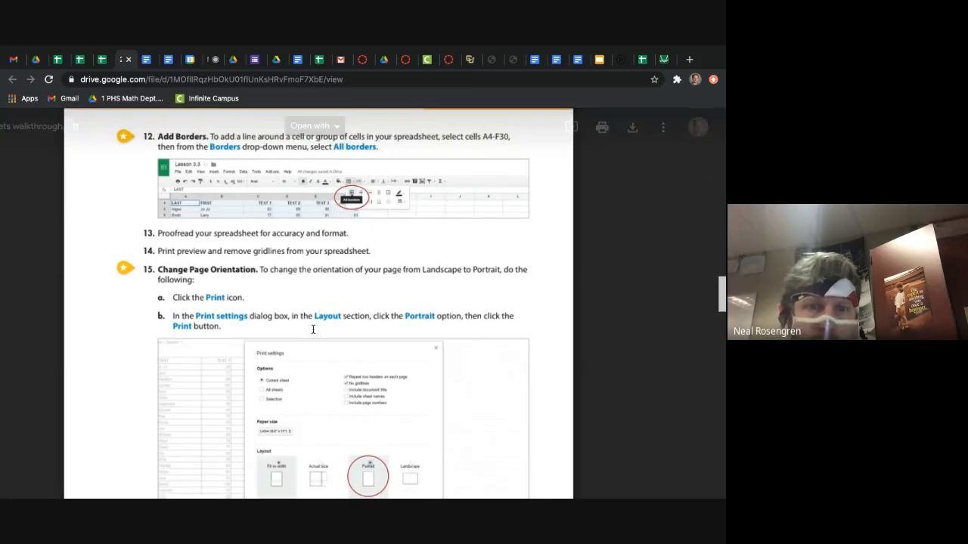
drag(175, 175, 154, 162)
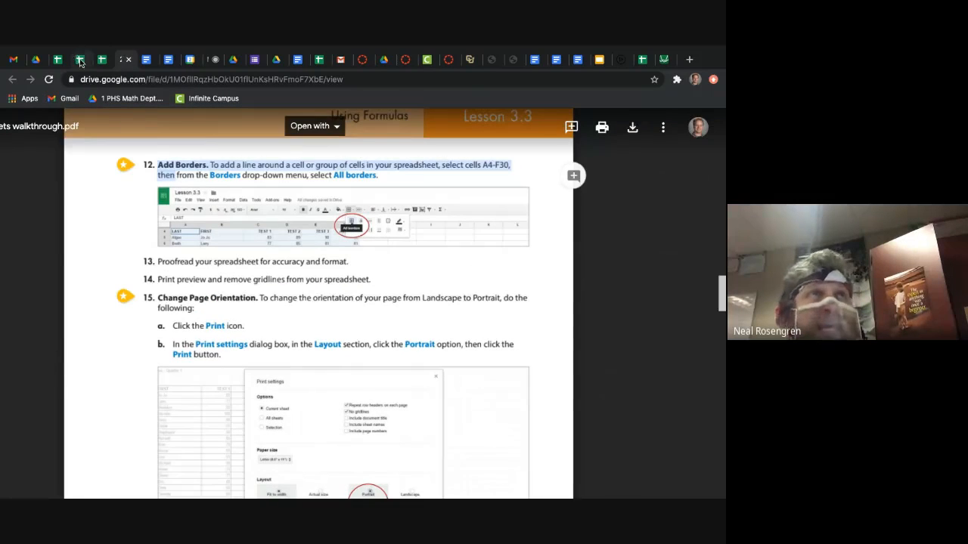
click(80, 61)
scroll(285, 247, down, 3)
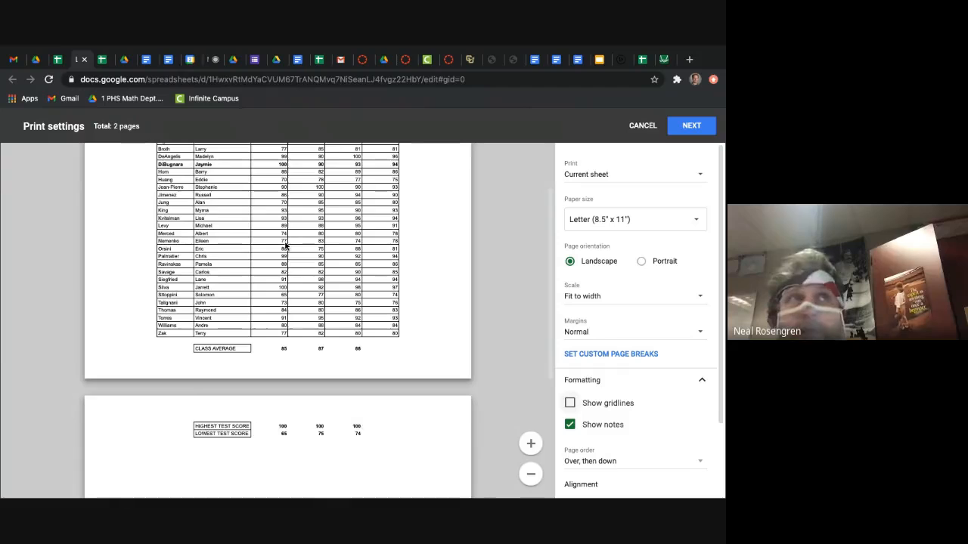
scroll(285, 246, up, 2)
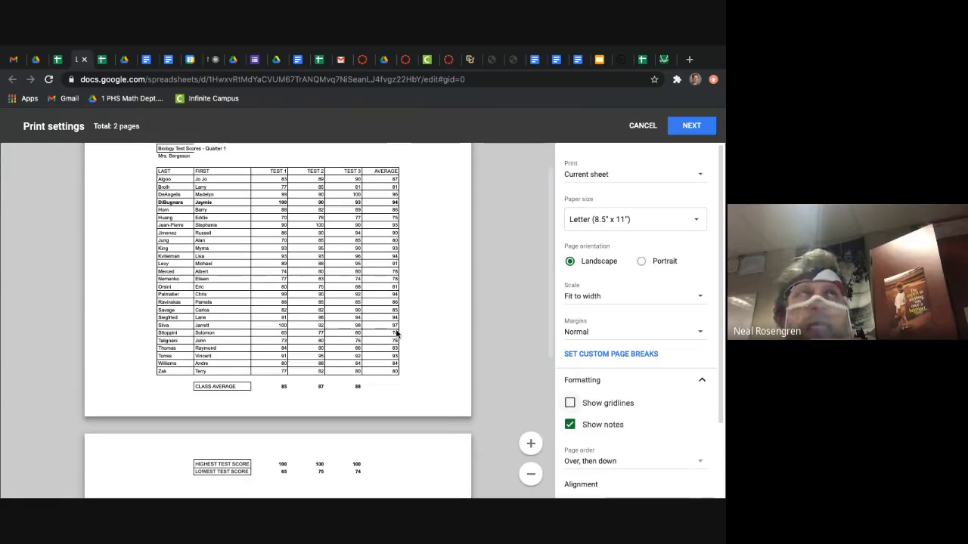
click(641, 261)
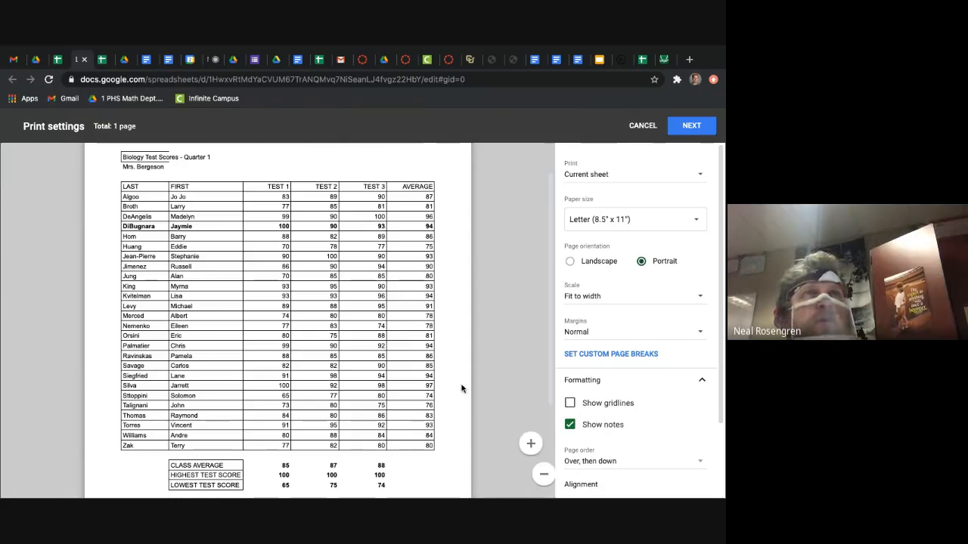
scroll(459, 388, down, 2)
scroll(461, 389, up, 3)
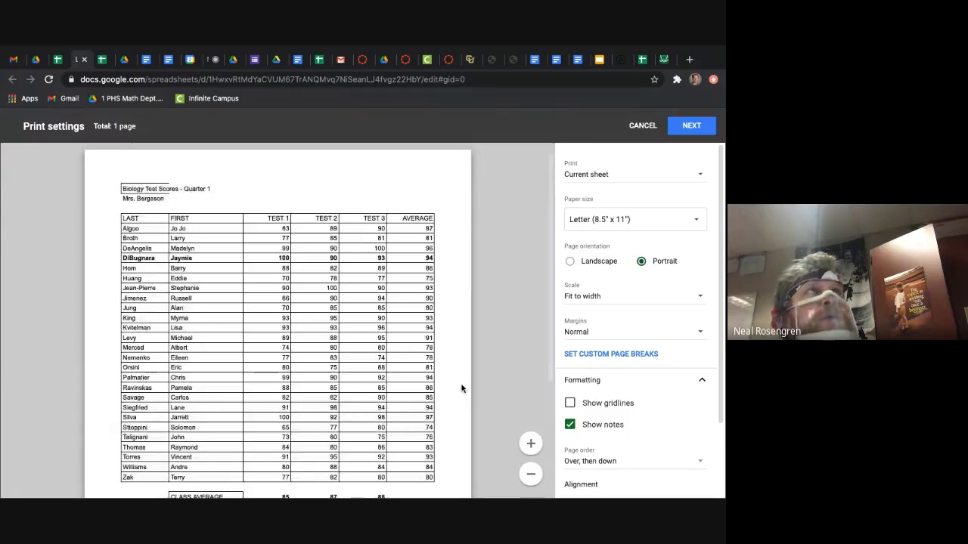
scroll(462, 388, down, 1)
scroll(461, 389, down, 1)
scroll(461, 389, up, 2)
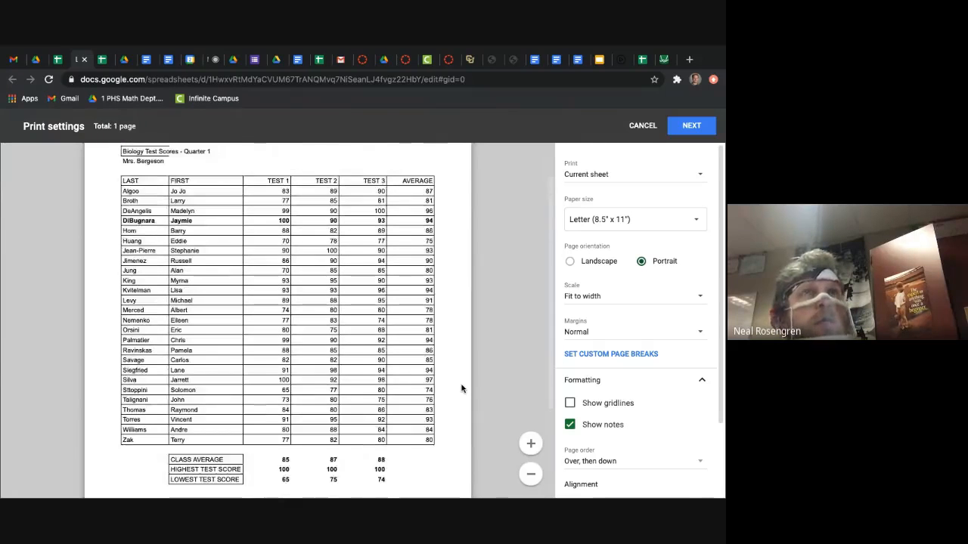
scroll(462, 389, down, 4)
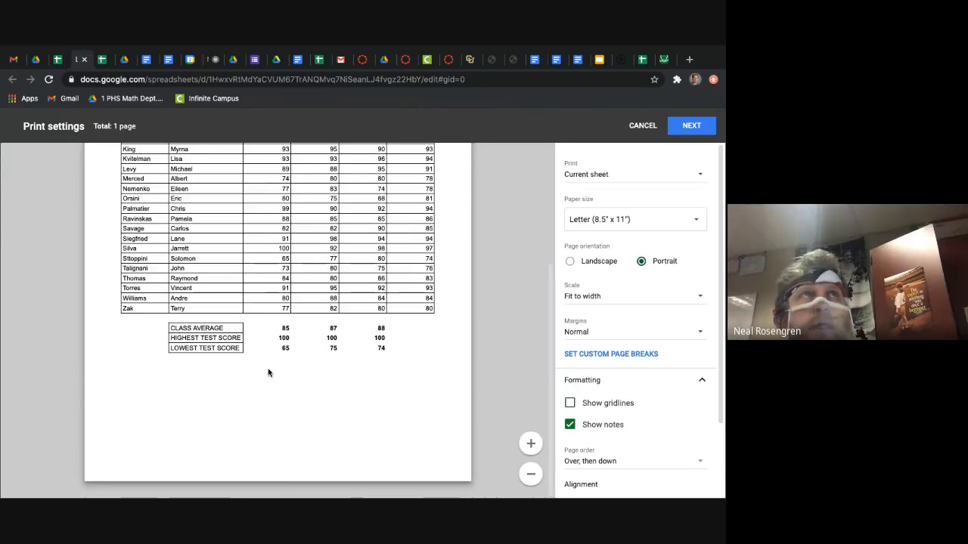
Step: Read the last Lesson 3.3 instructions in the walkthrough PDF and compare the score sheet's print preview with 3.3 Figure B
click(124, 66)
scroll(314, 325, down, 5)
scroll(314, 326, down, 1)
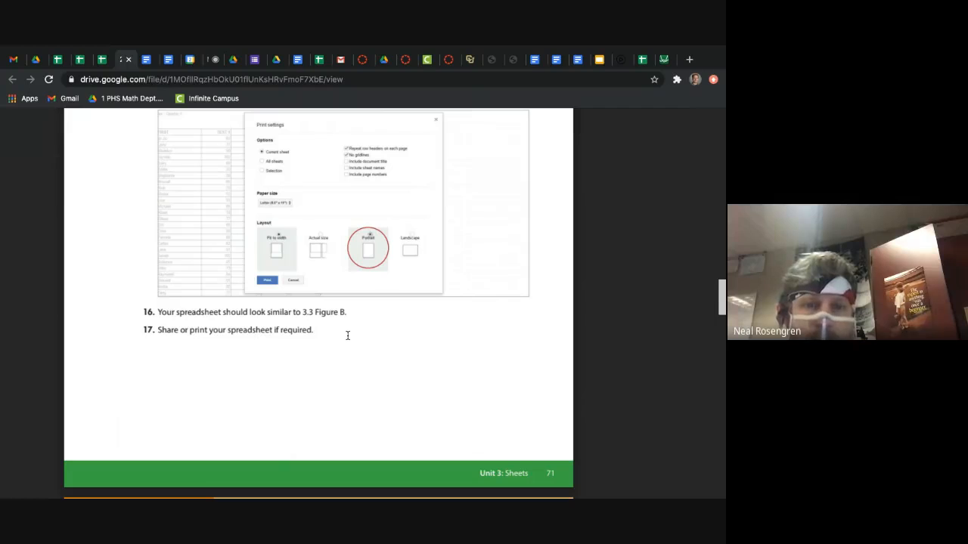
scroll(348, 336, down, 7)
scroll(348, 335, up, 2)
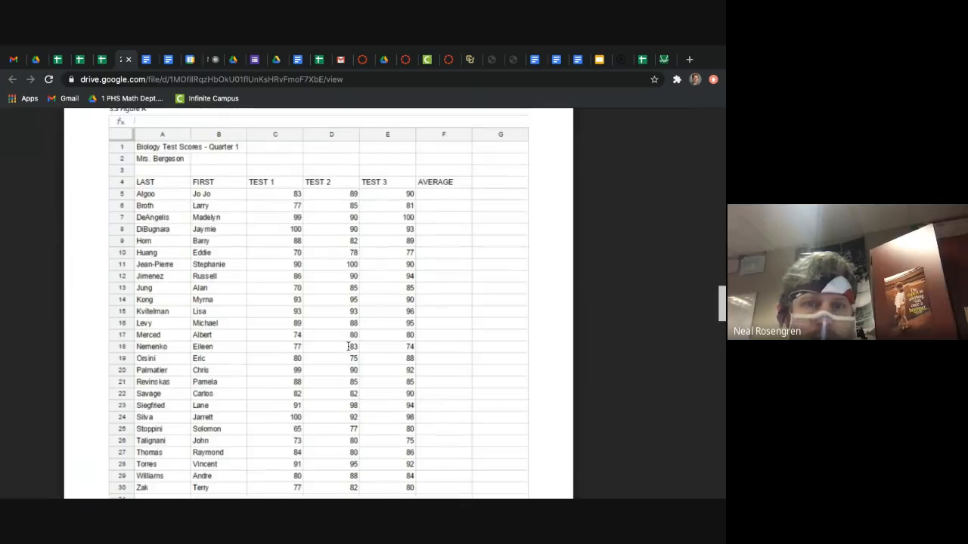
scroll(348, 346, down, 10)
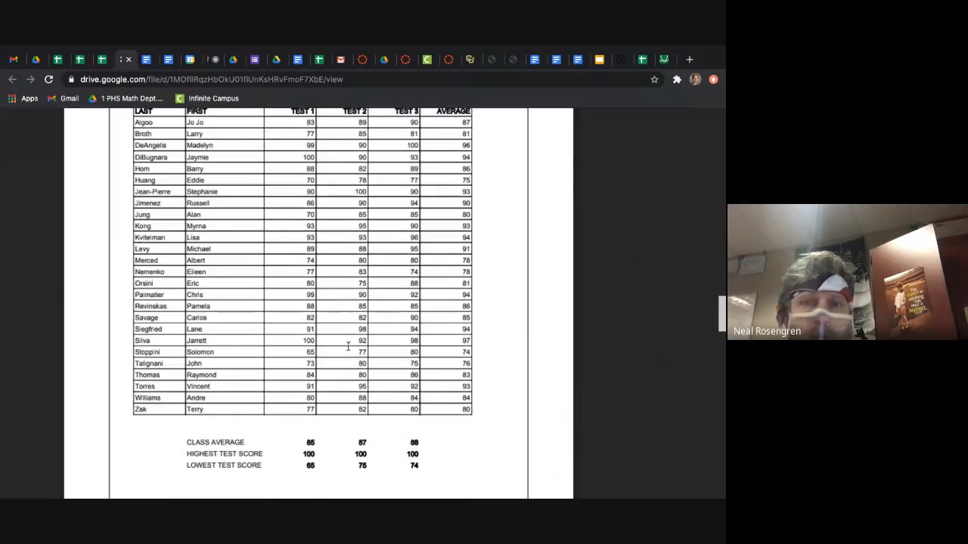
scroll(347, 347, up, 1)
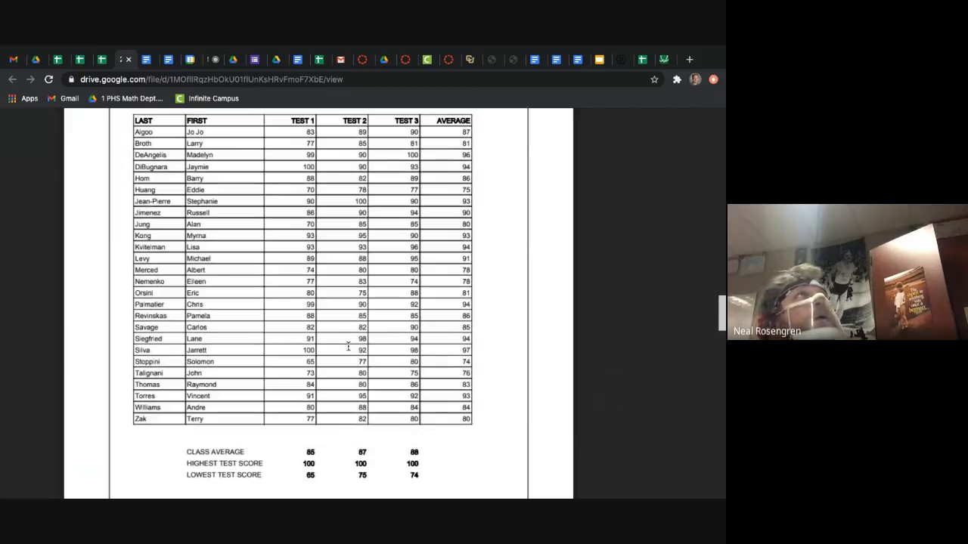
click(81, 60)
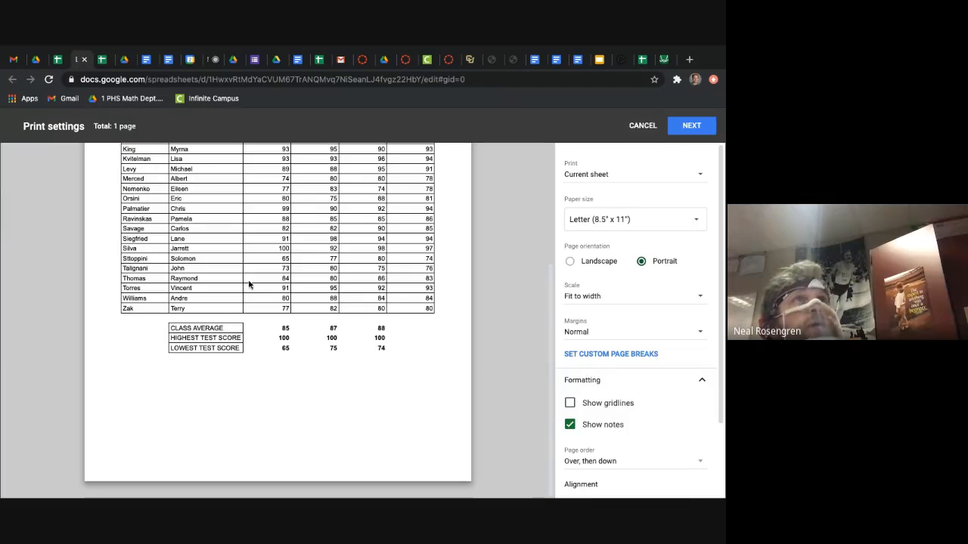
scroll(248, 284, up, 2)
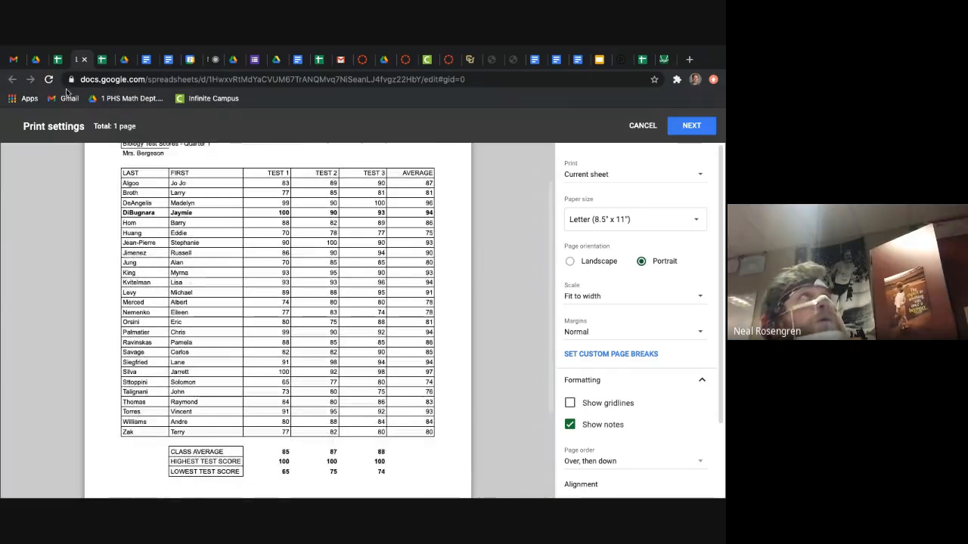
click(127, 60)
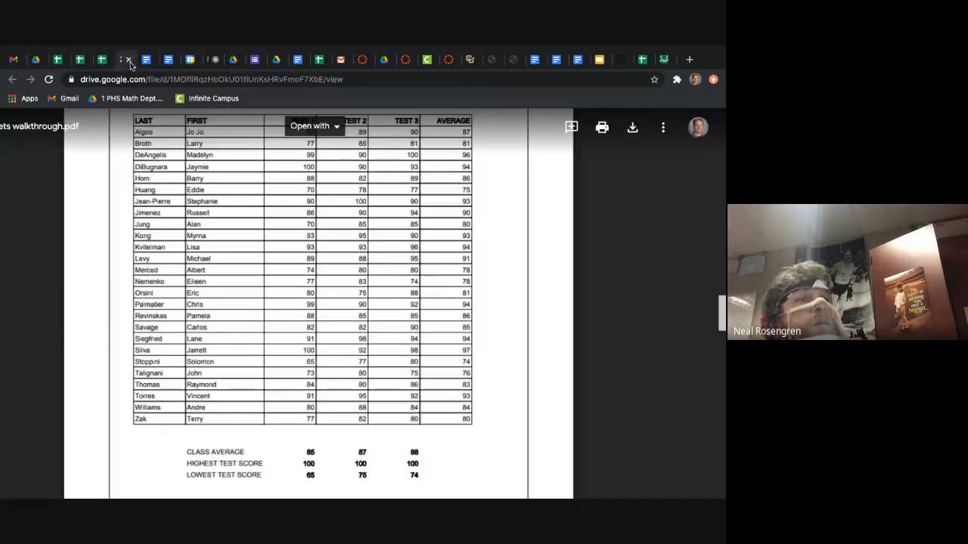
click(78, 60)
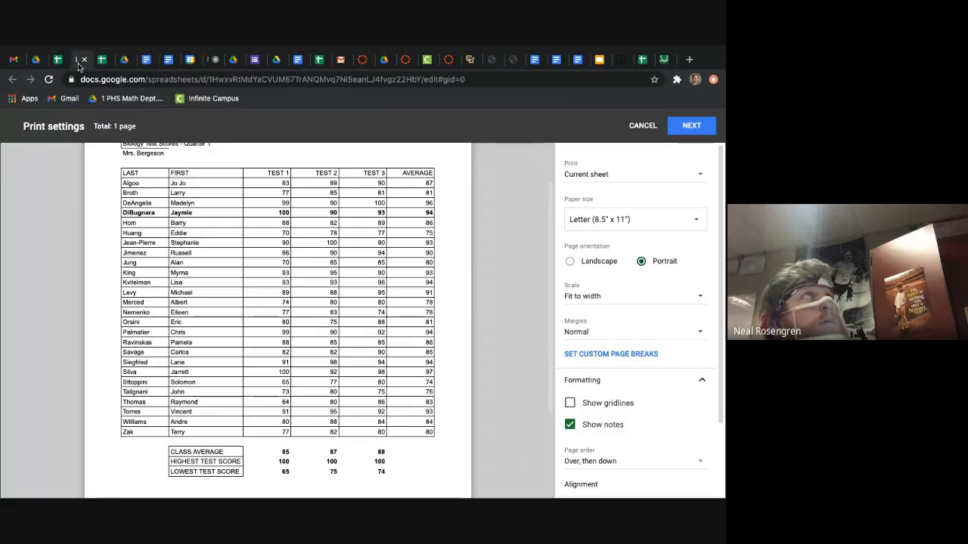
click(124, 59)
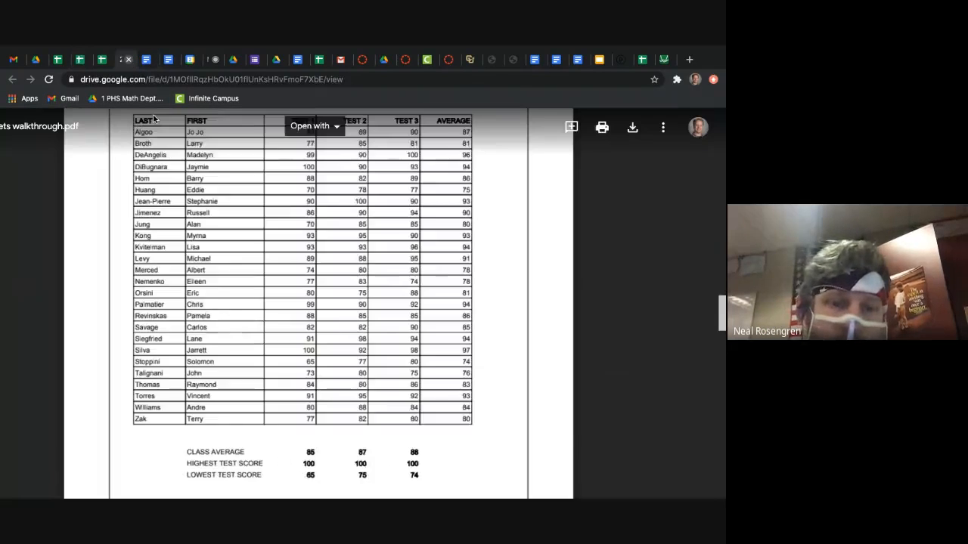
Step: Go to Lesson 3.4, Top 10 Schools, in the walkthrough PDF
scroll(279, 311, down, 3)
scroll(279, 311, down, 4)
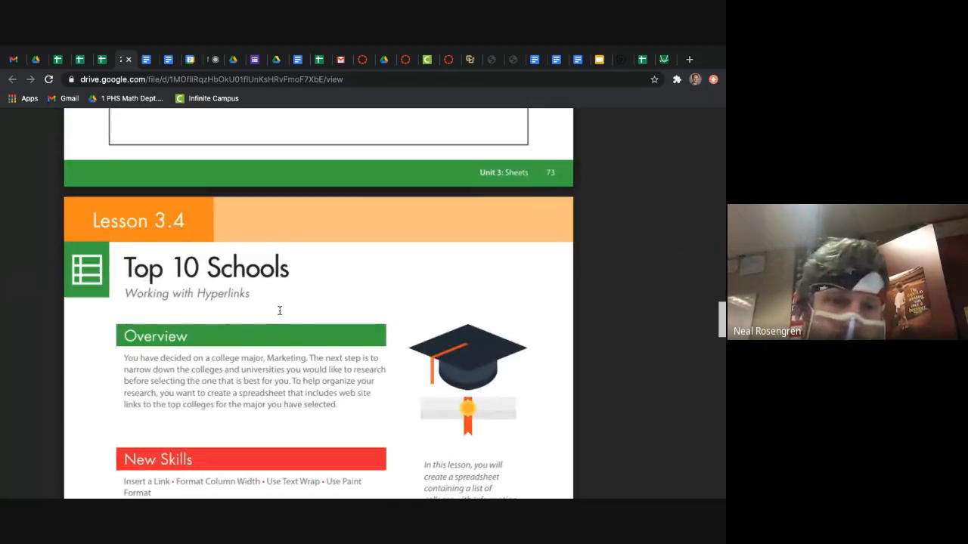
scroll(279, 311, down, 1)
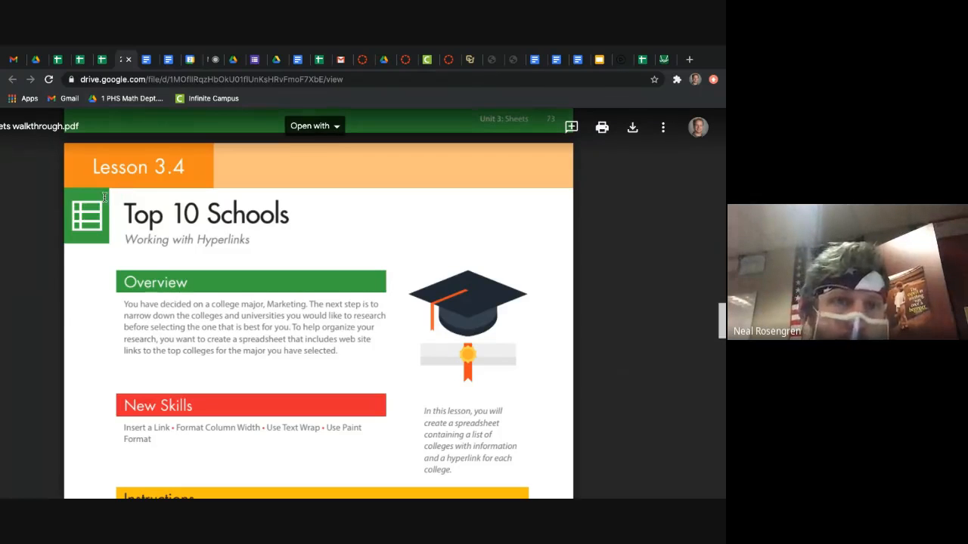
Step: Open the DaDs folder in My Drive and create a new blank Google Sheets spreadsheet there
click(37, 60)
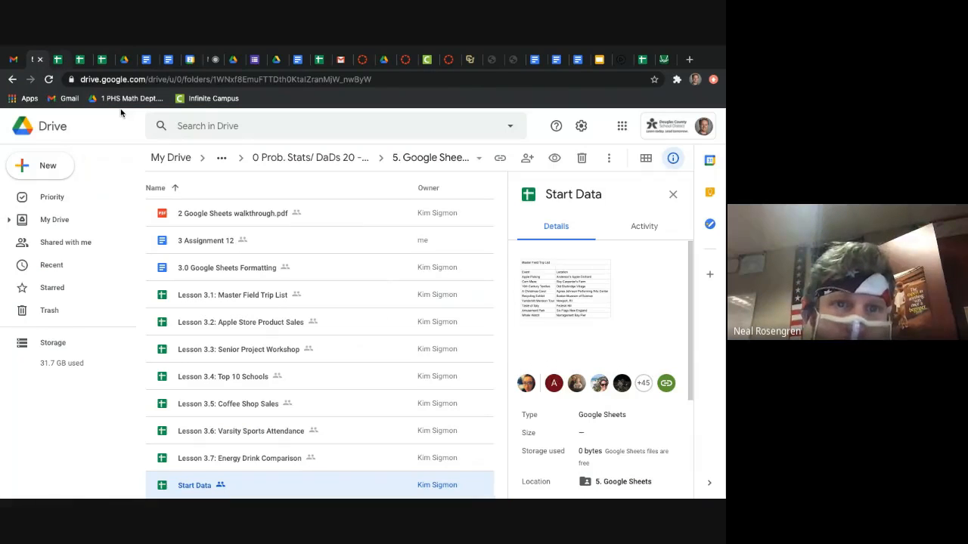
click(222, 158)
click(182, 163)
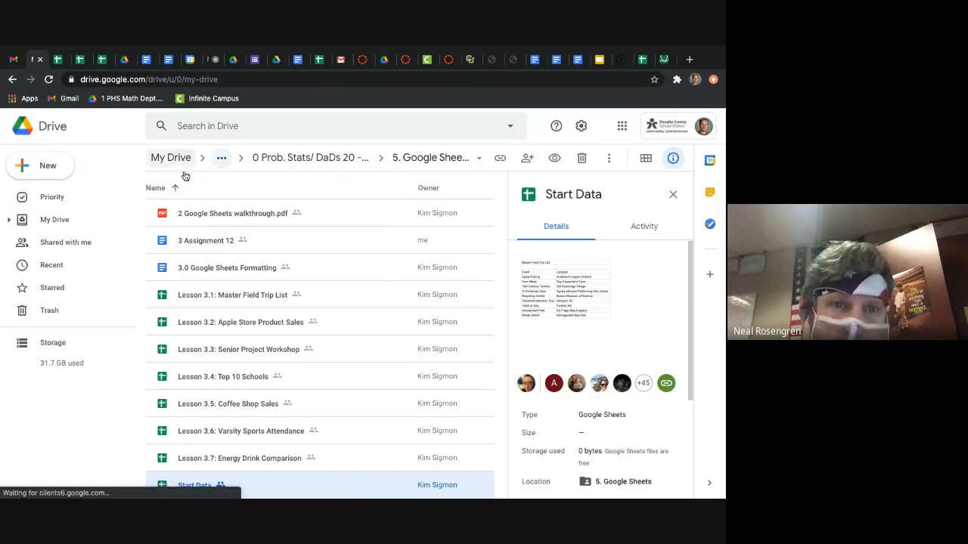
scroll(214, 429, down, 2)
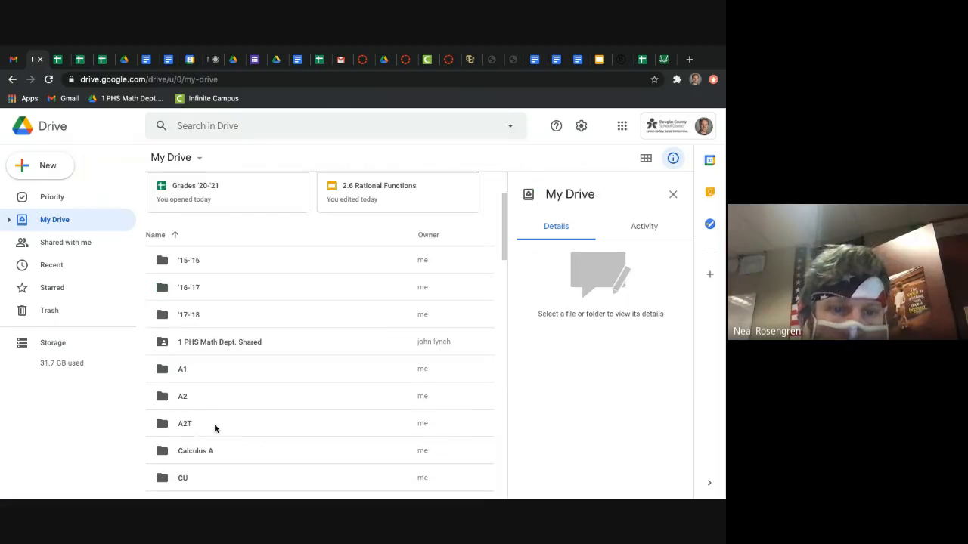
scroll(227, 453, down, 2)
double_click(234, 437)
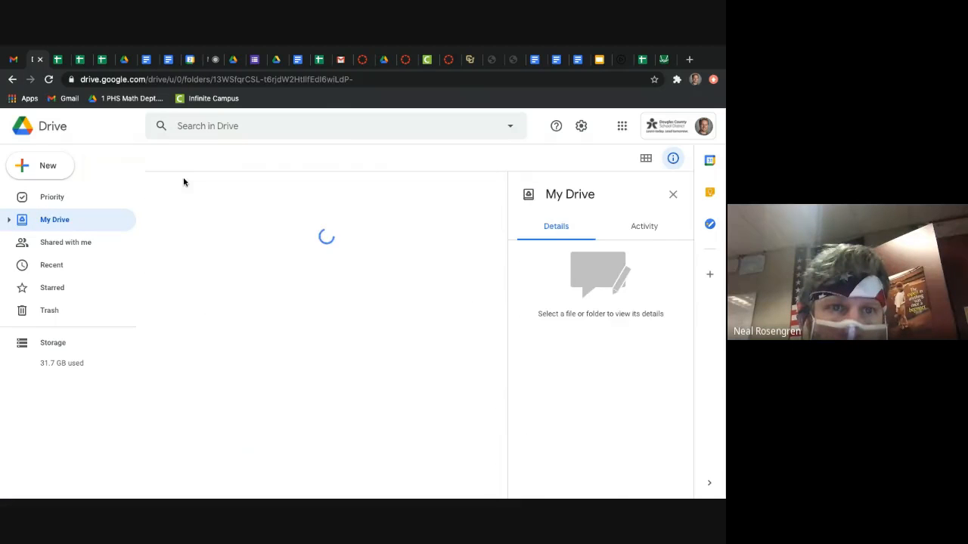
click(66, 170)
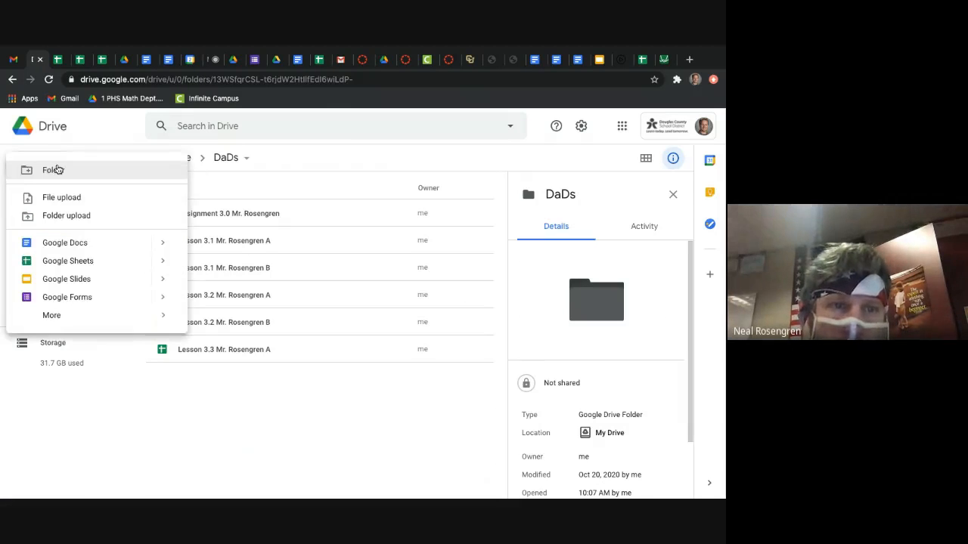
click(86, 261)
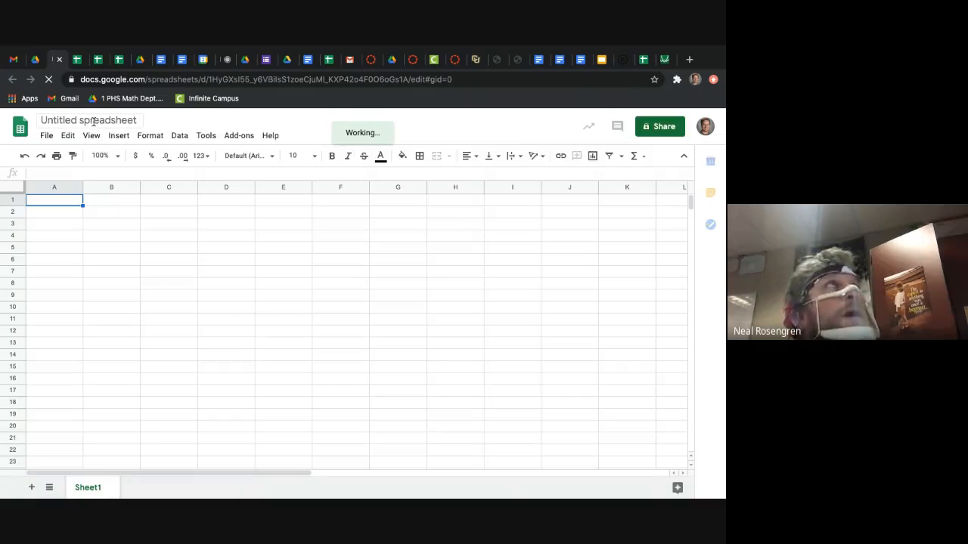
Step: Name the new spreadsheet "Lesson 3.4" followed by the teacher's title and surname and the letter A
click(93, 122)
text(Les)
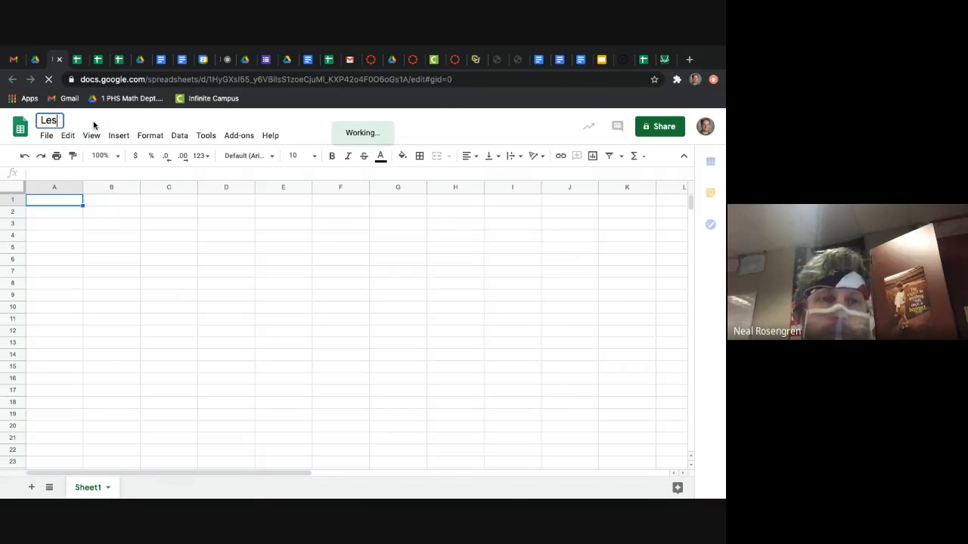
text(son 3.4 Nr. Rosengren)
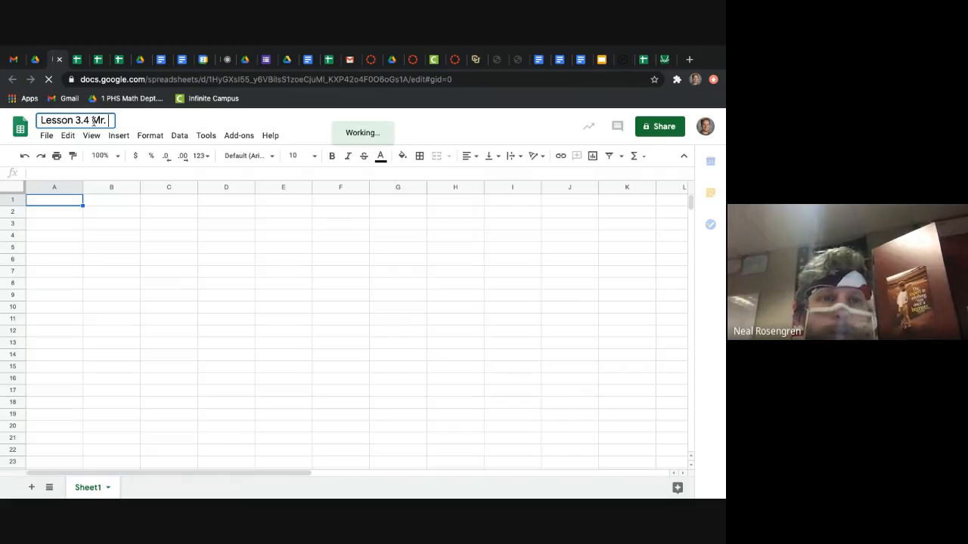
click(140, 60)
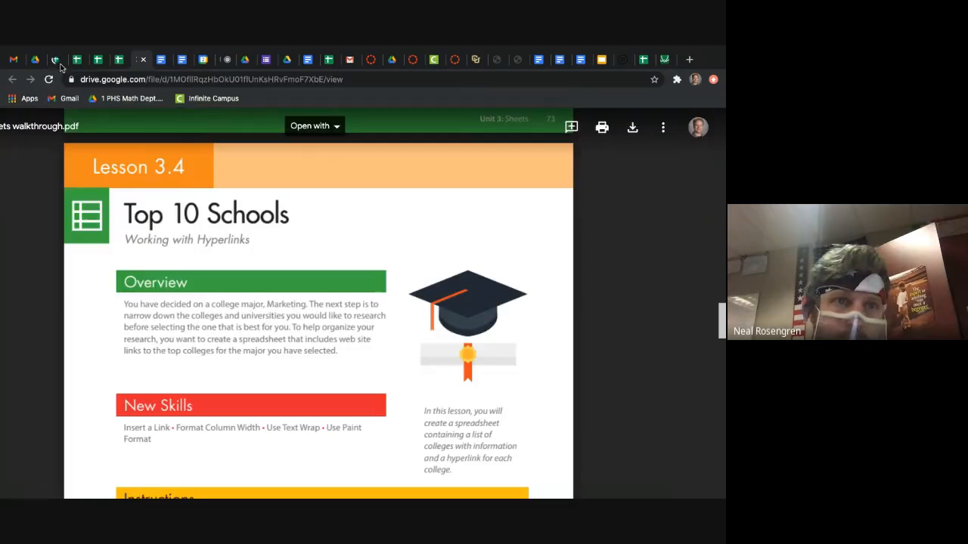
click(57, 60)
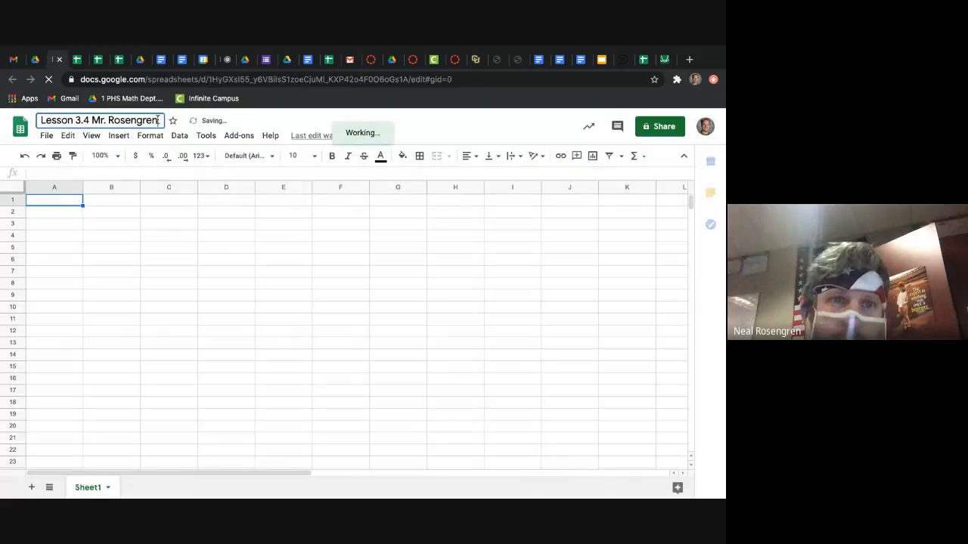
text(A)
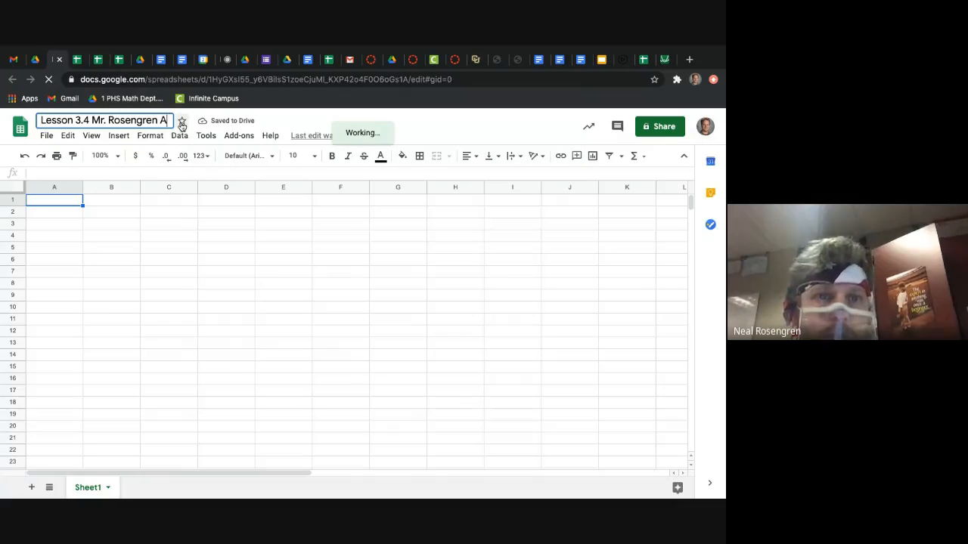
key(Return)
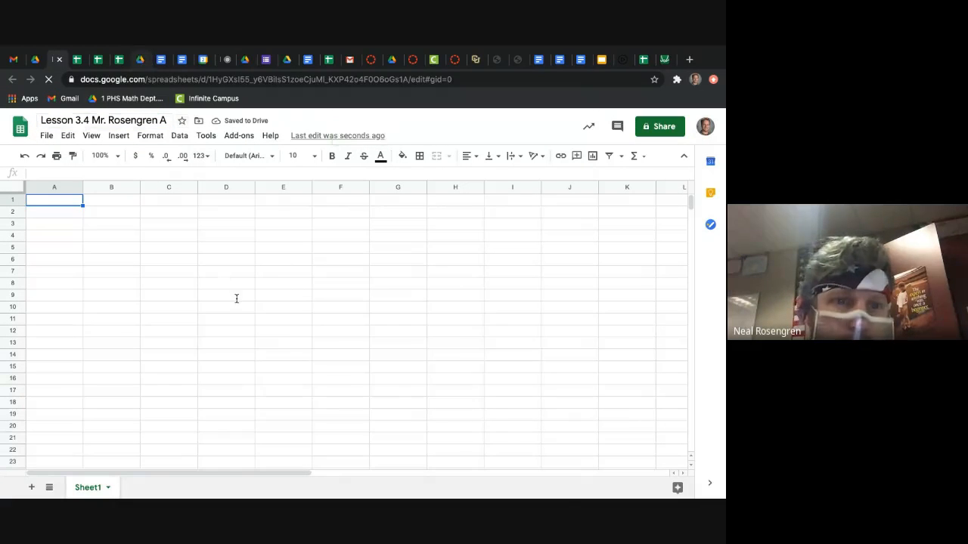
Step: Return to the walkthrough PDF and read the Lesson 3.4 overview and new skills
click(140, 60)
scroll(236, 299, down, 1)
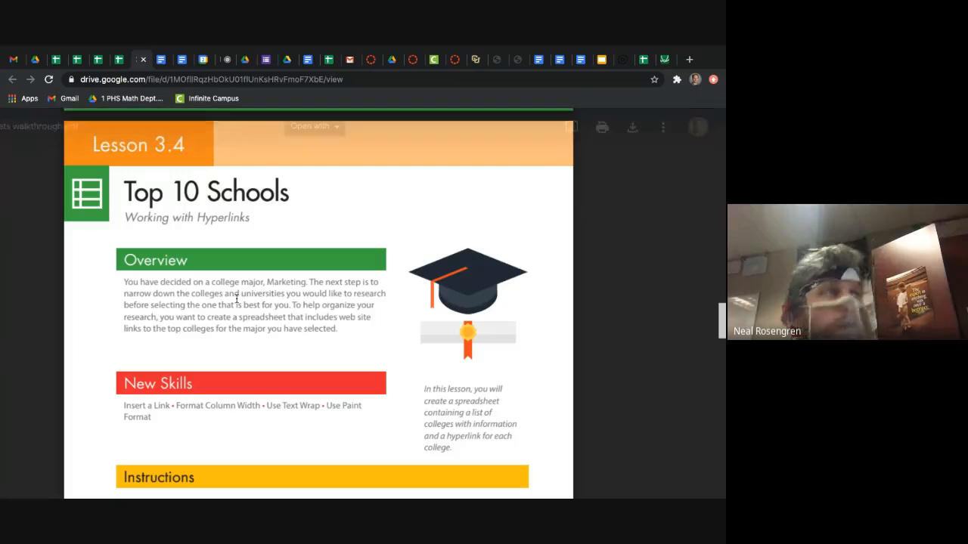
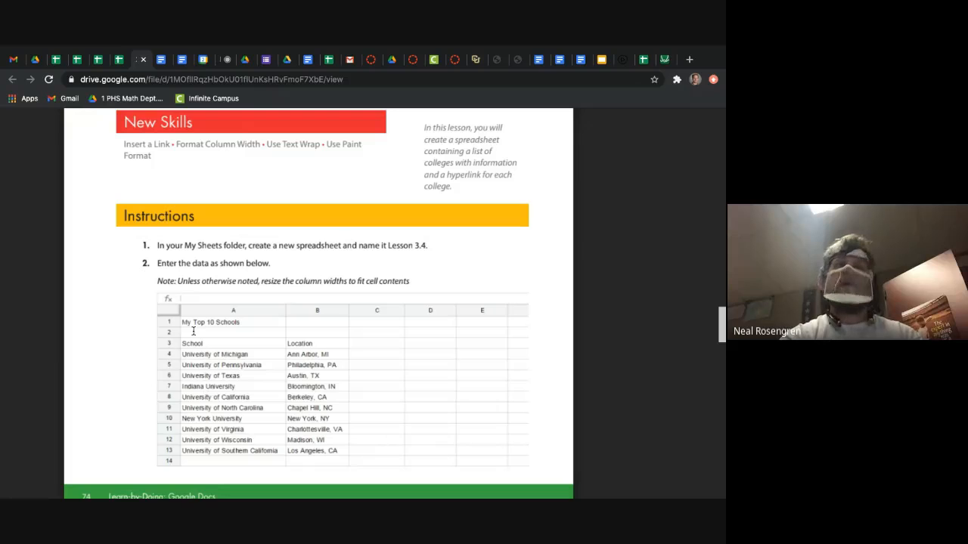
Step: Copy the My Top 10 Schools data (A1:B13) from sheet 3.4 of the Start Data spreadsheet into the blank Lesson 3.4 spreadsheet at cell A1
click(74, 62)
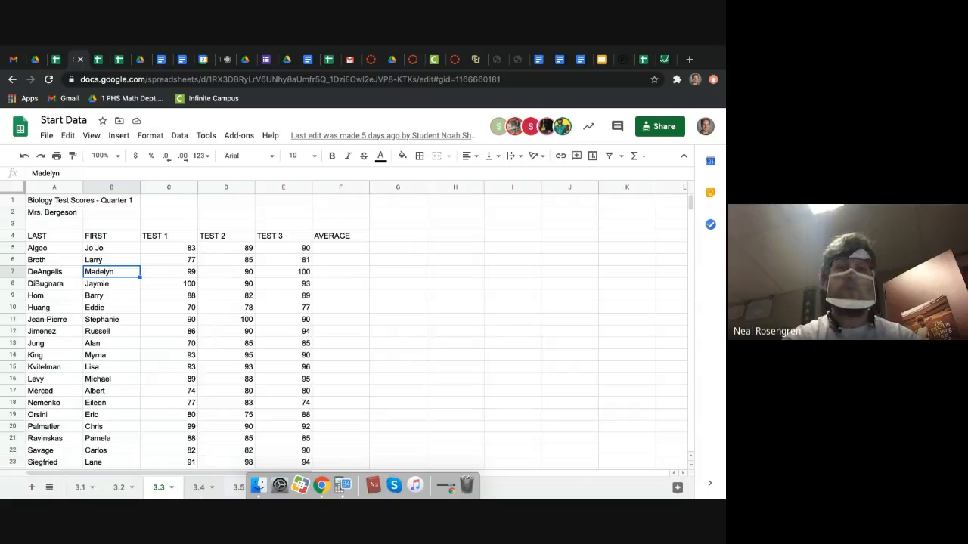
click(199, 487)
click(165, 331)
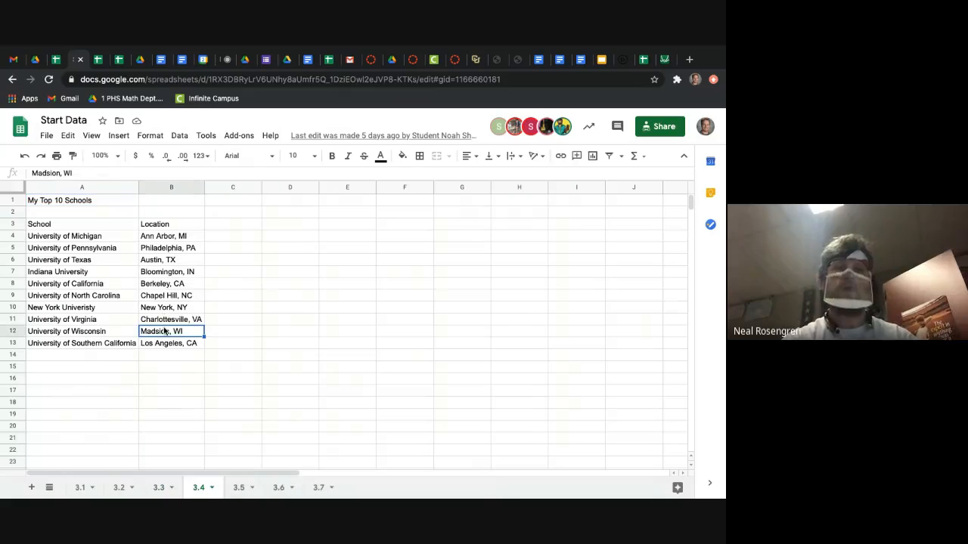
click(52, 202)
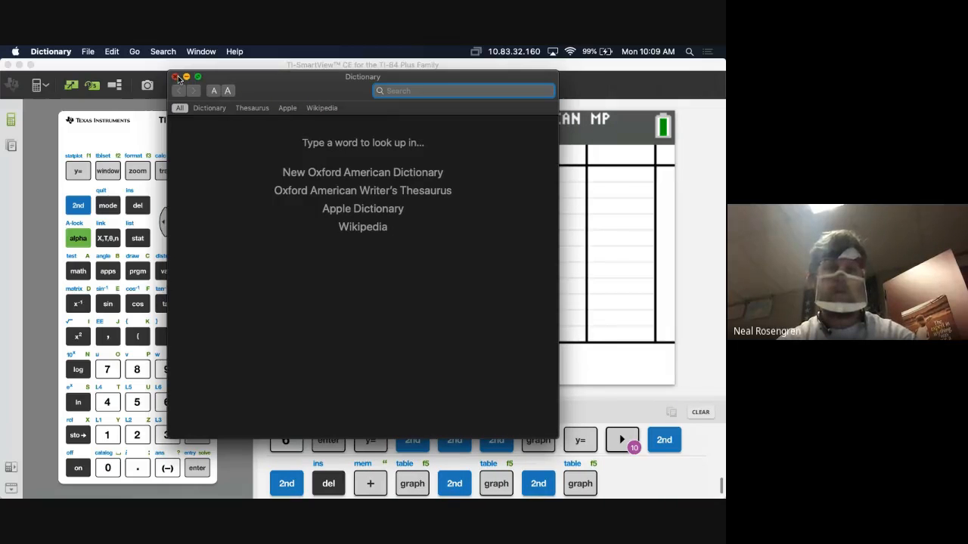
click(179, 77)
click(101, 202)
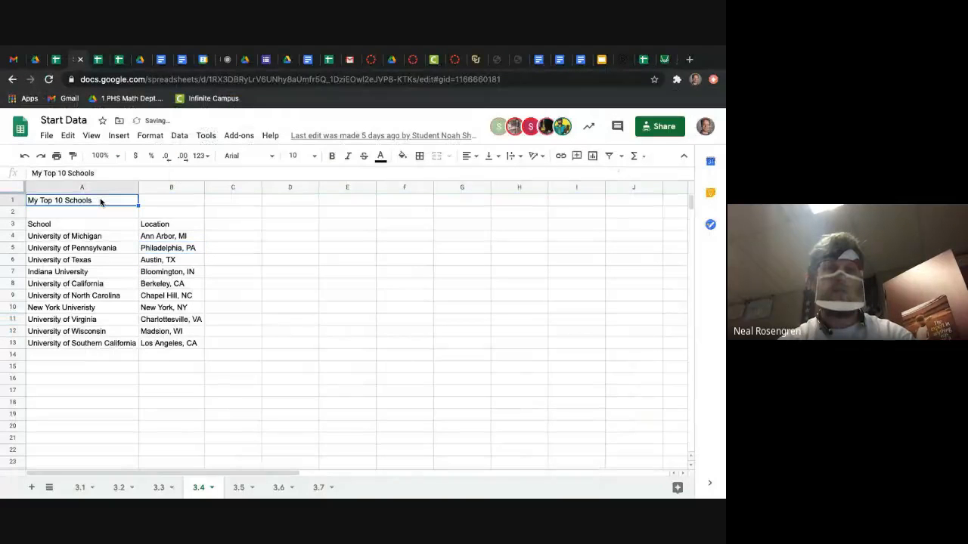
drag(100, 202, 182, 348)
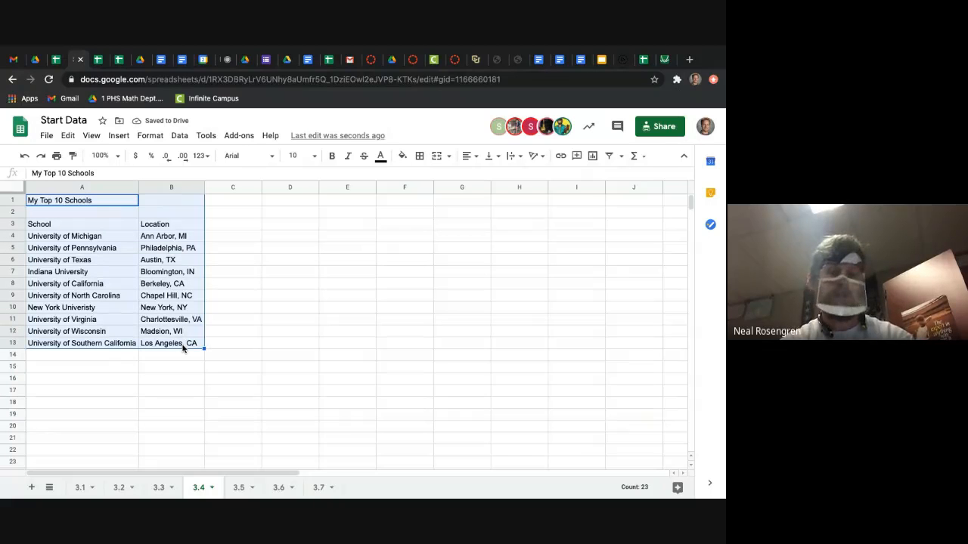
key(ctrl+c)
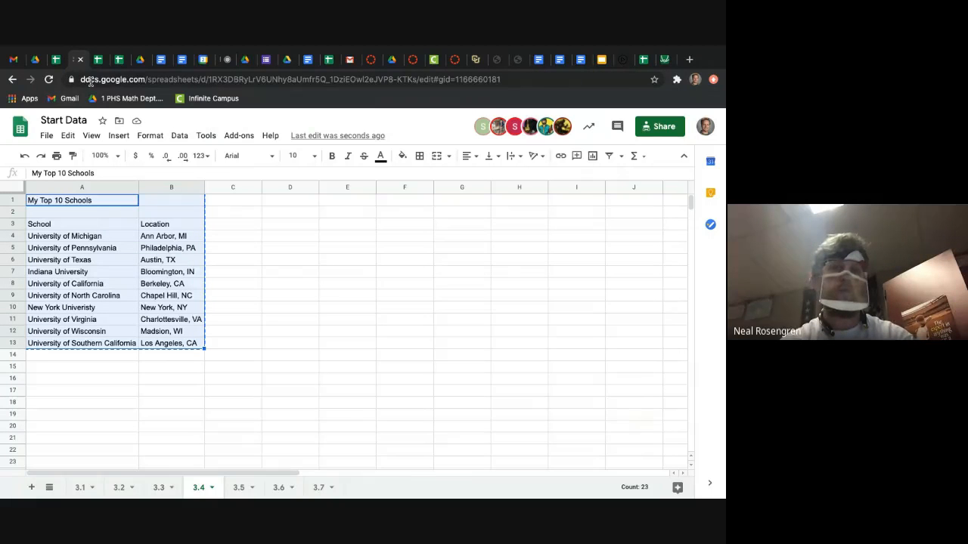
click(60, 60)
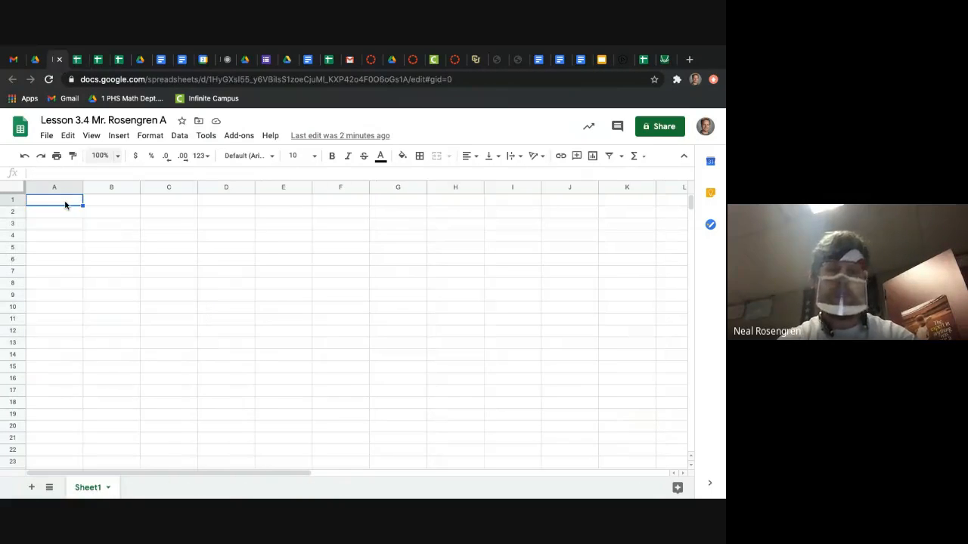
key(ctrl+v)
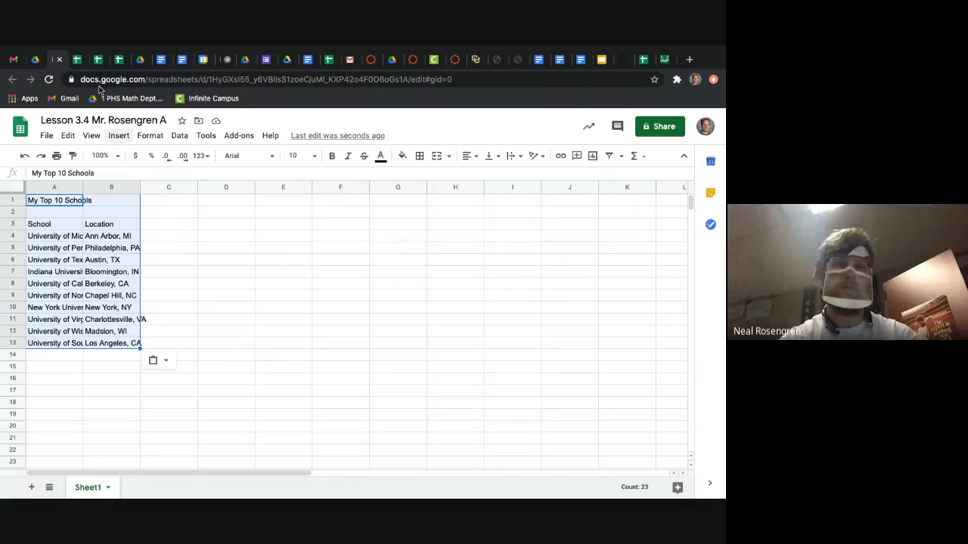
Step: Review the walkthrough's Lesson 3.4 data table and column width note against the Start Data and Lesson 3.4 spreadsheets
click(141, 61)
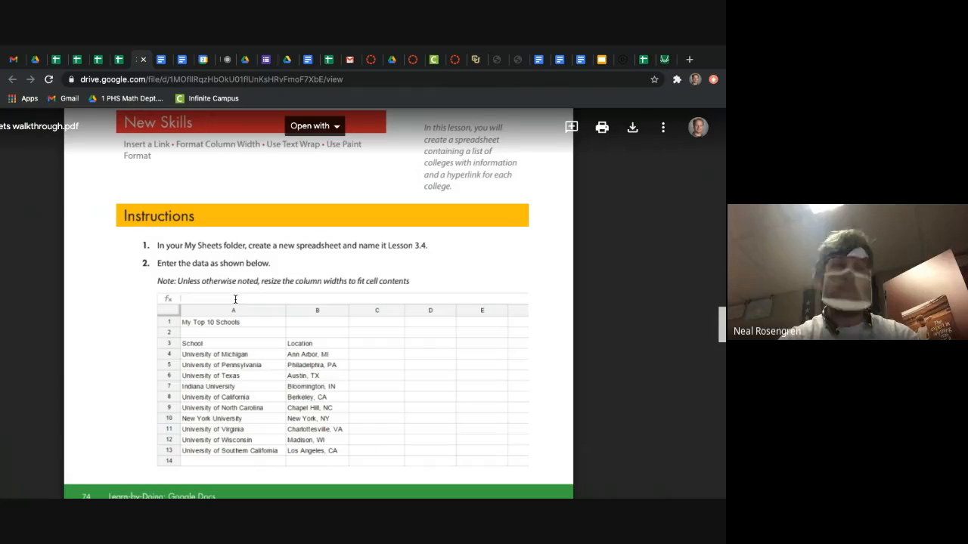
scroll(239, 310, down, 1)
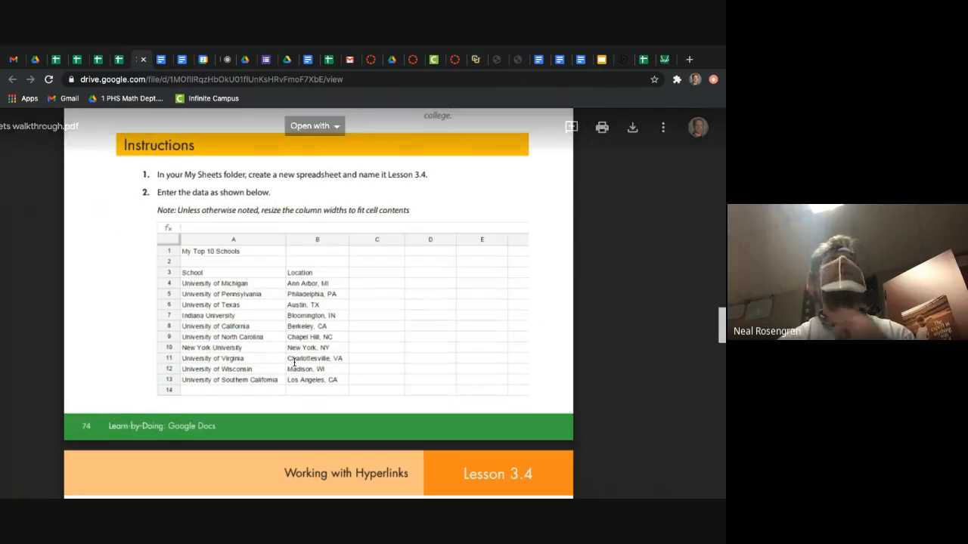
click(57, 60)
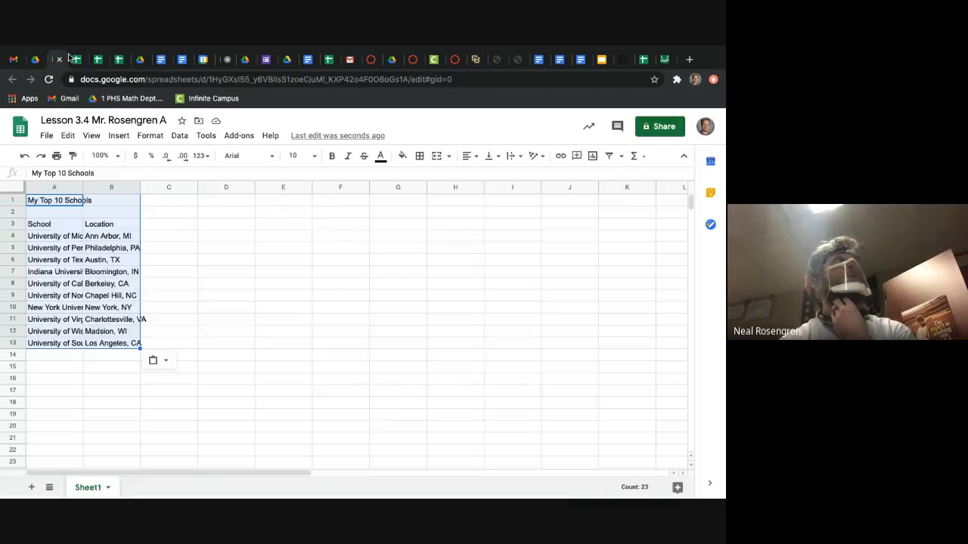
click(76, 59)
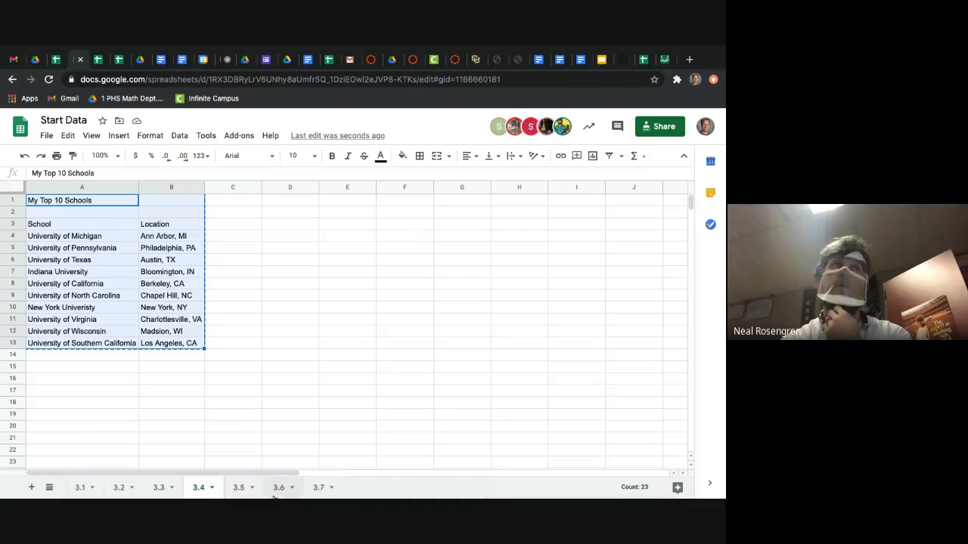
click(59, 60)
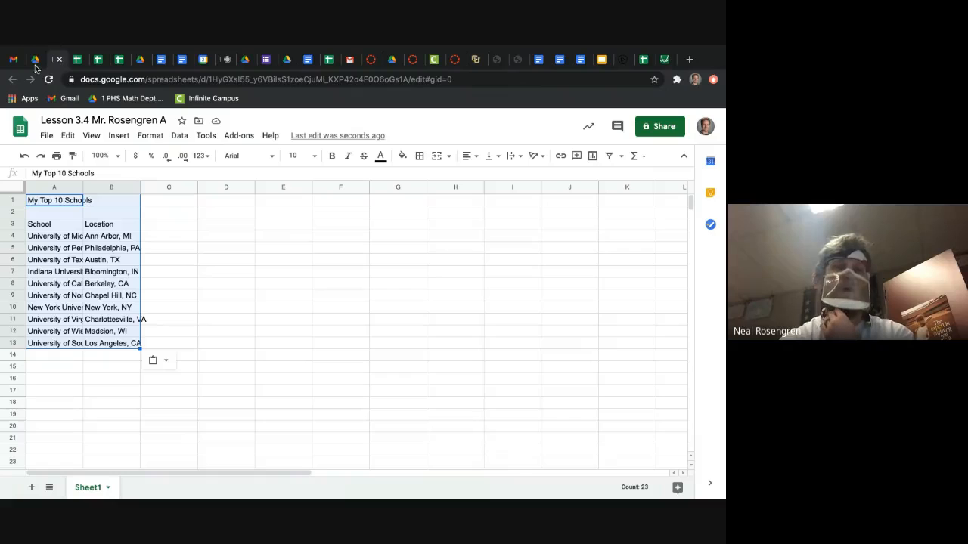
click(35, 60)
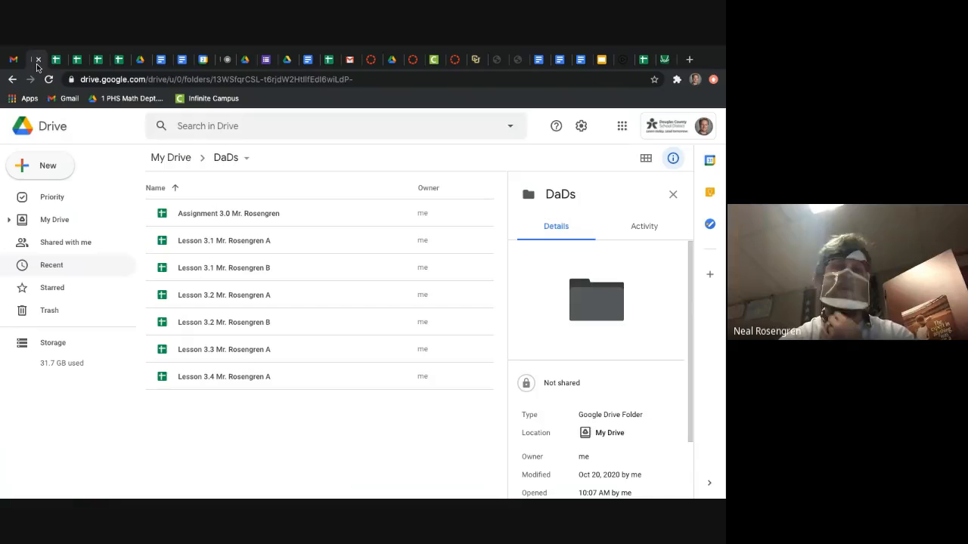
click(140, 60)
scroll(279, 366, down, 4)
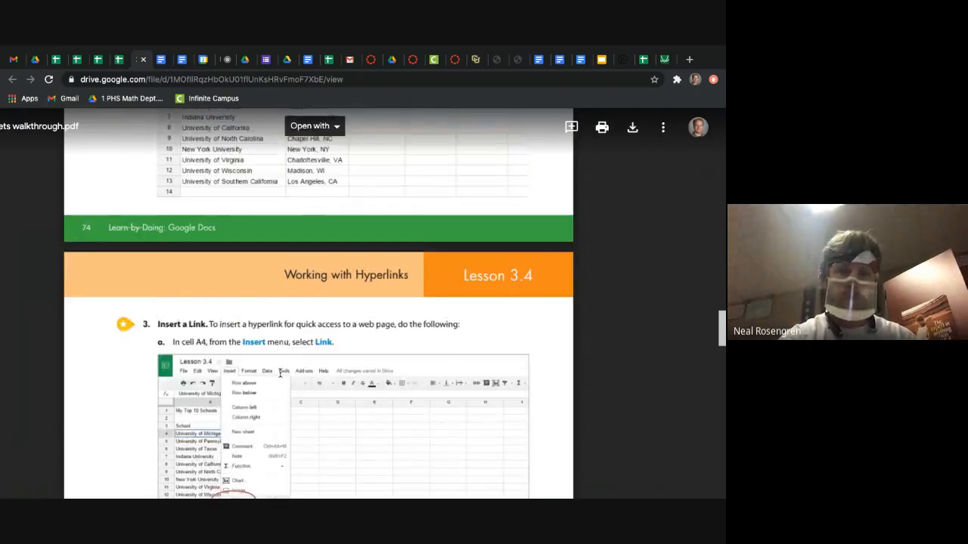
scroll(279, 370, up, 6)
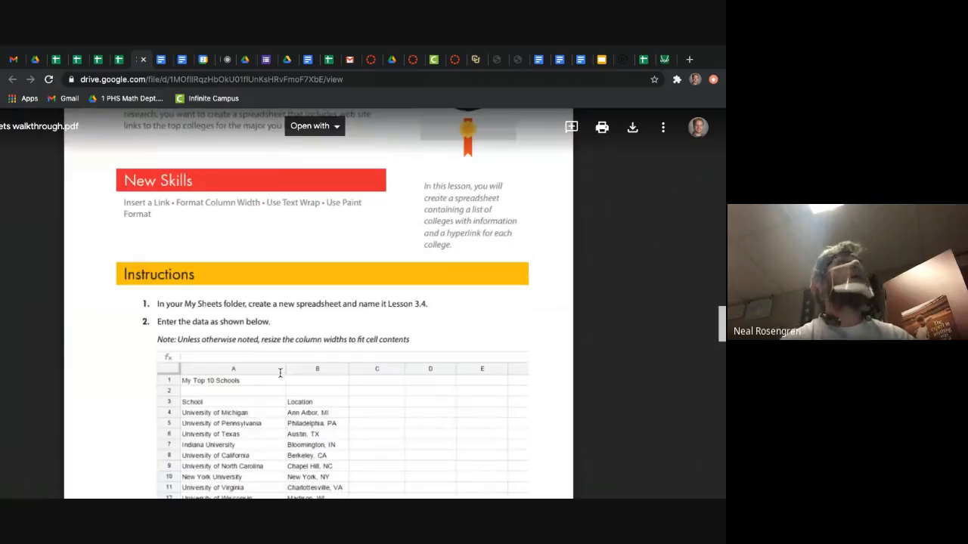
scroll(280, 373, down, 2)
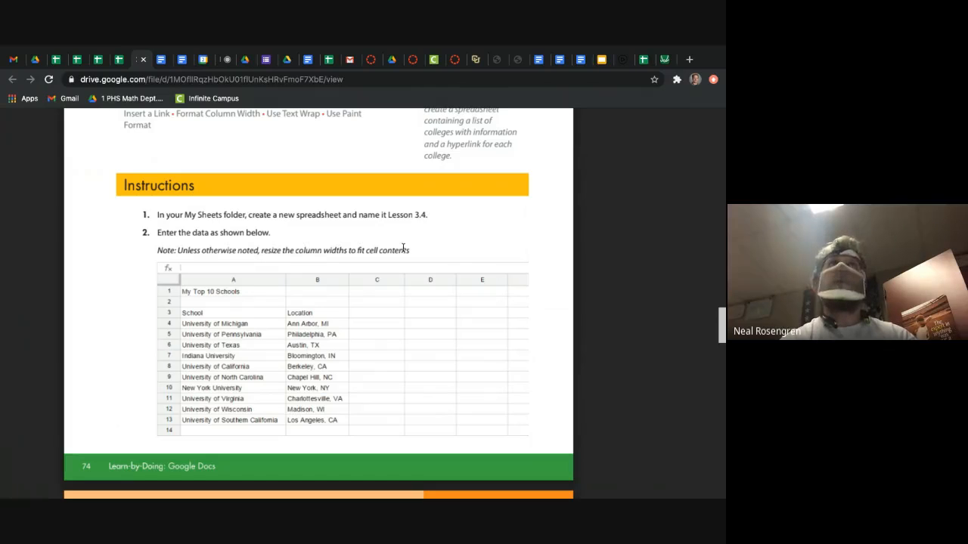
Step: In the Lesson 3.4 spreadsheet, fit all columns to their contents at once and undo the resize
click(55, 59)
click(108, 221)
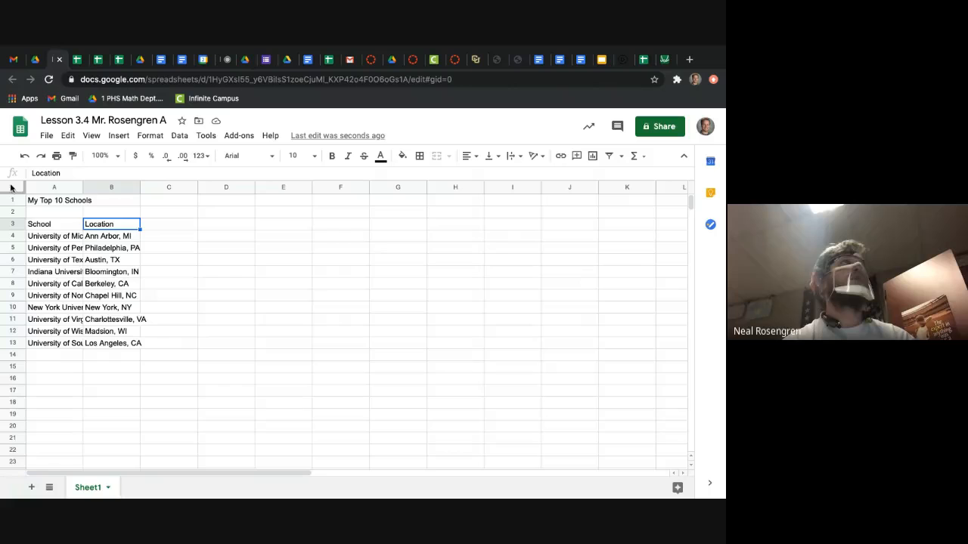
click(10, 188)
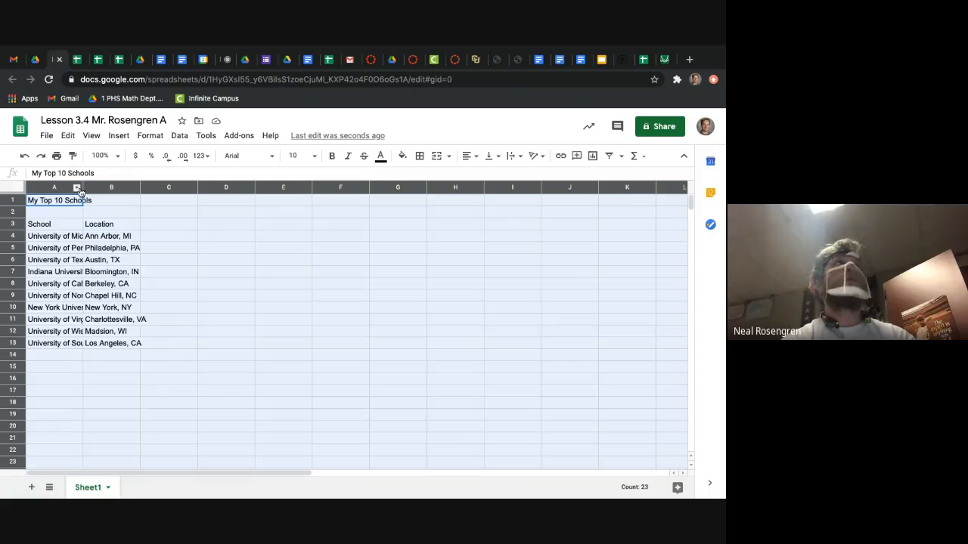
double_click(81, 188)
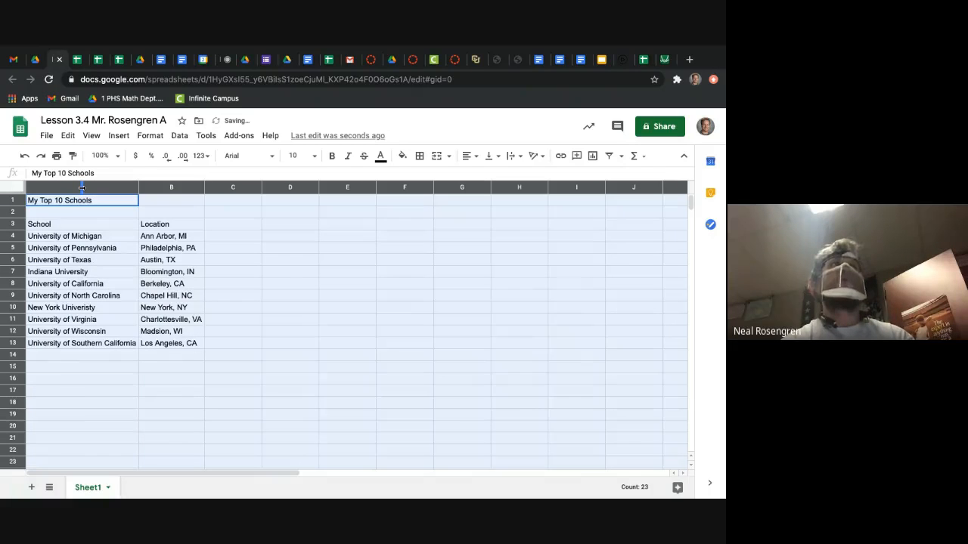
click(294, 282)
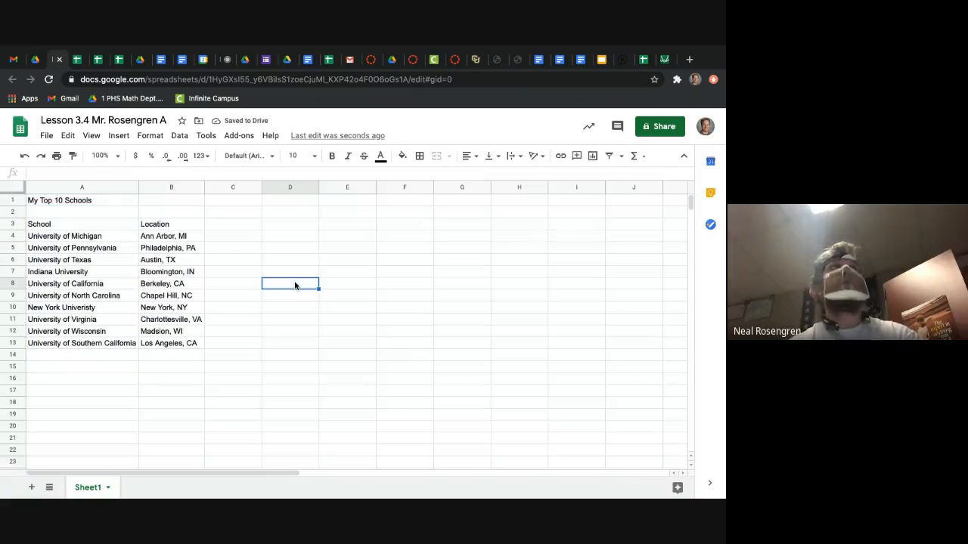
key(ctrl+z)
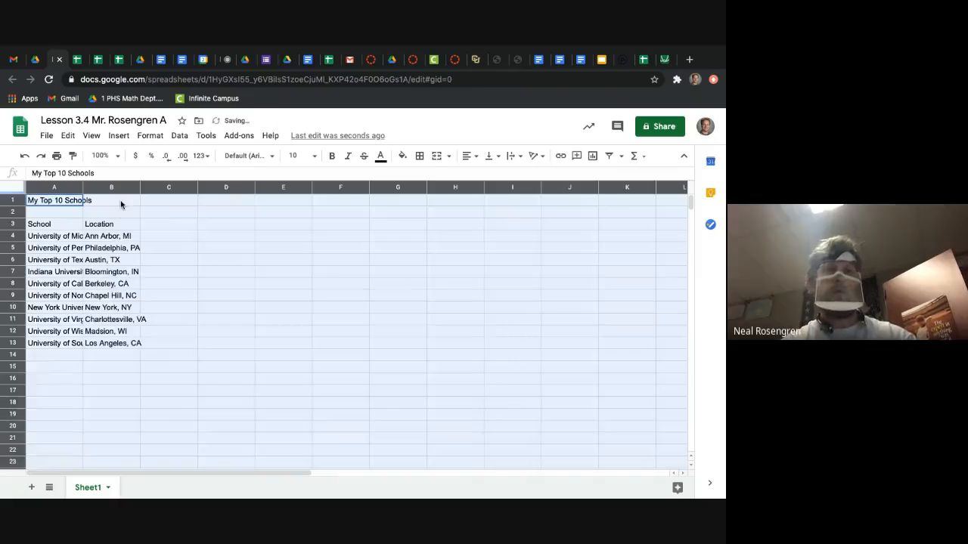
Step: Resize columns A and B individually to fit their contents
click(99, 211)
double_click(82, 186)
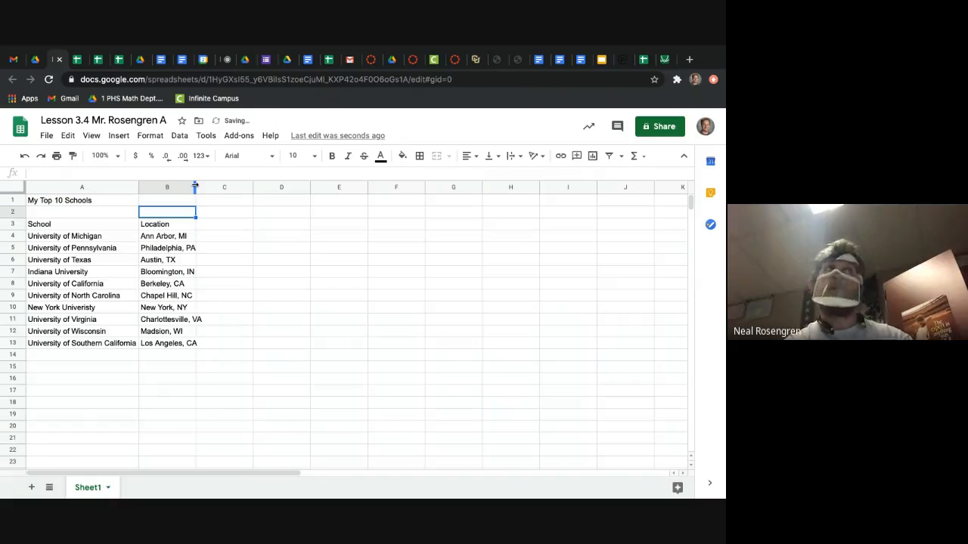
double_click(195, 187)
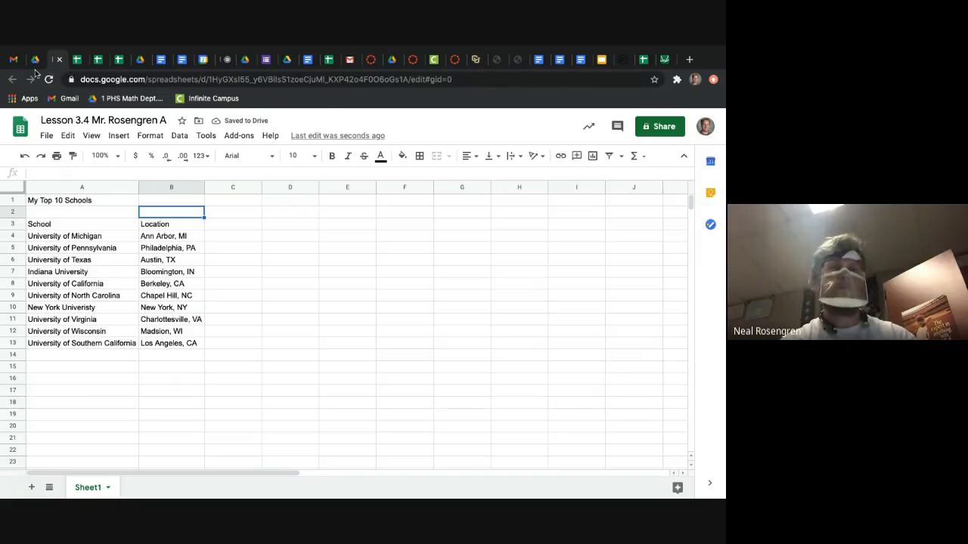
click(140, 59)
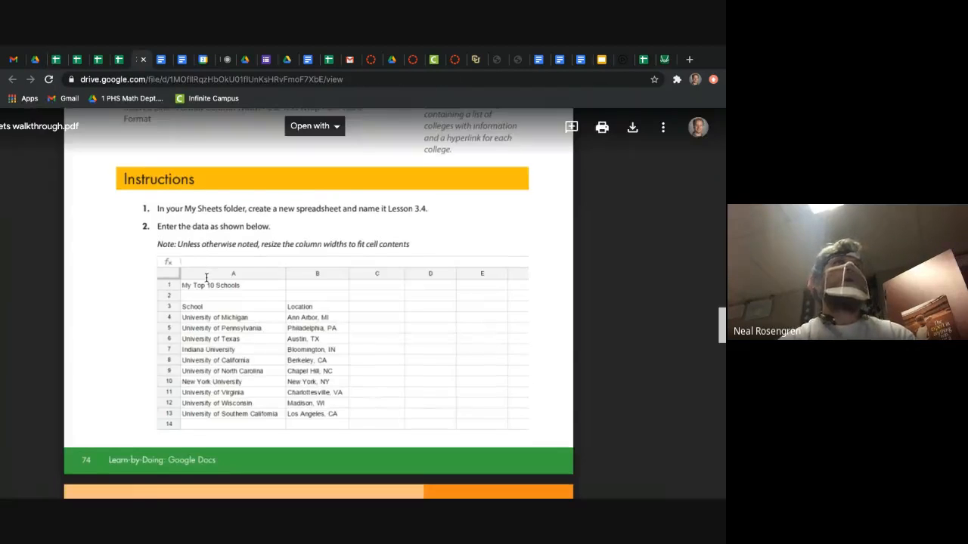
scroll(206, 277, down, 1)
scroll(206, 278, down, 5)
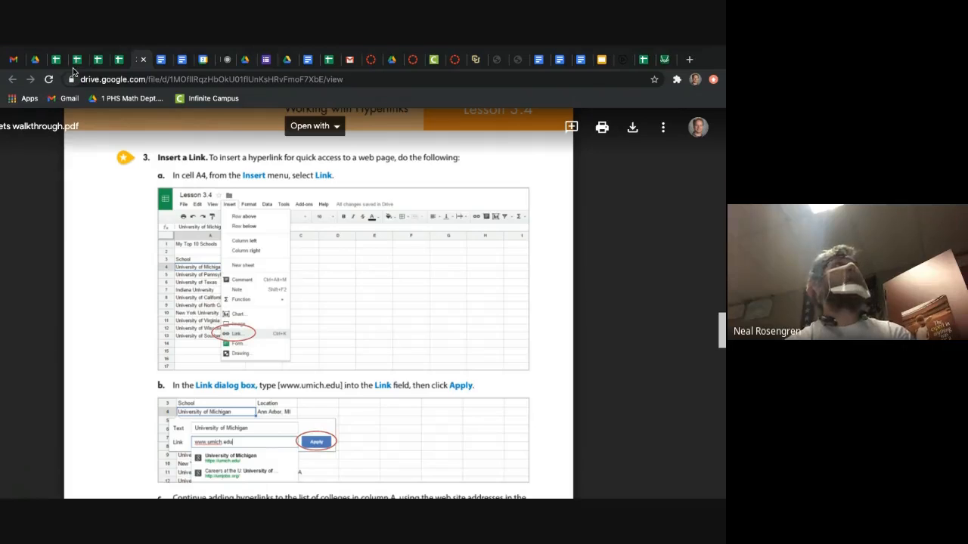
click(52, 61)
click(70, 238)
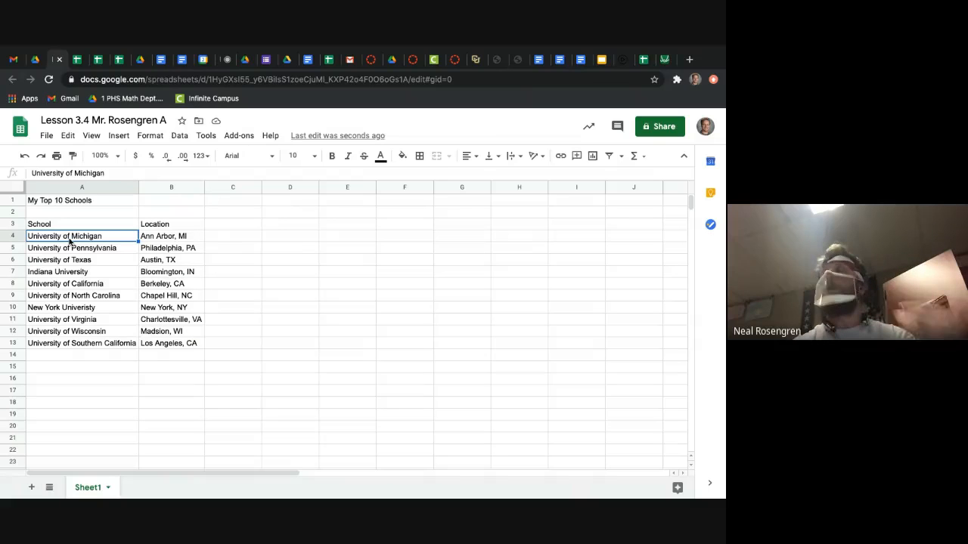
click(119, 136)
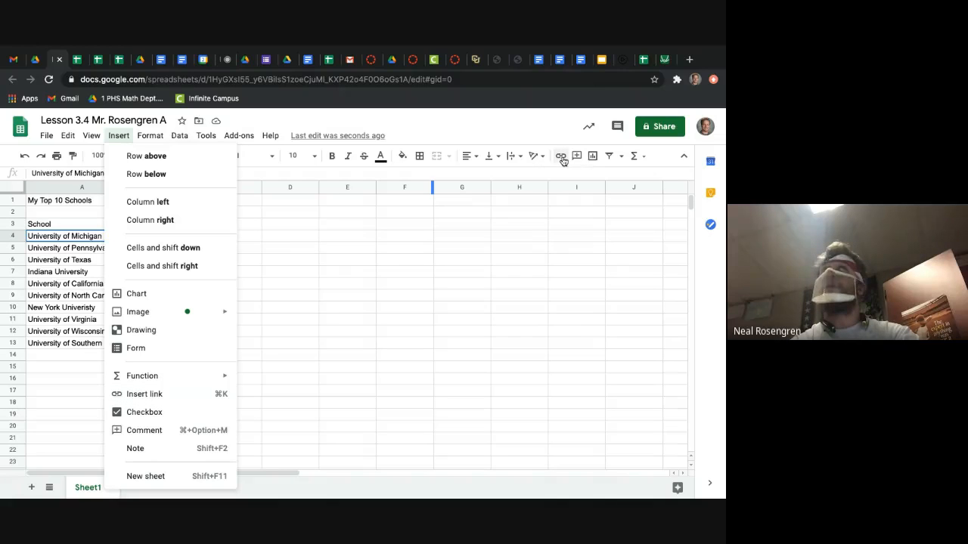
click(536, 127)
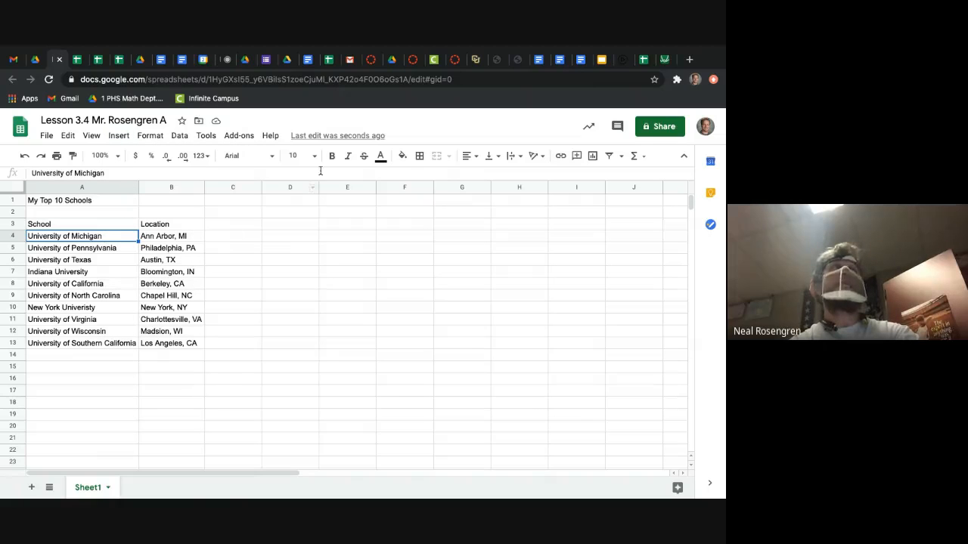
key(Down)
click(92, 237)
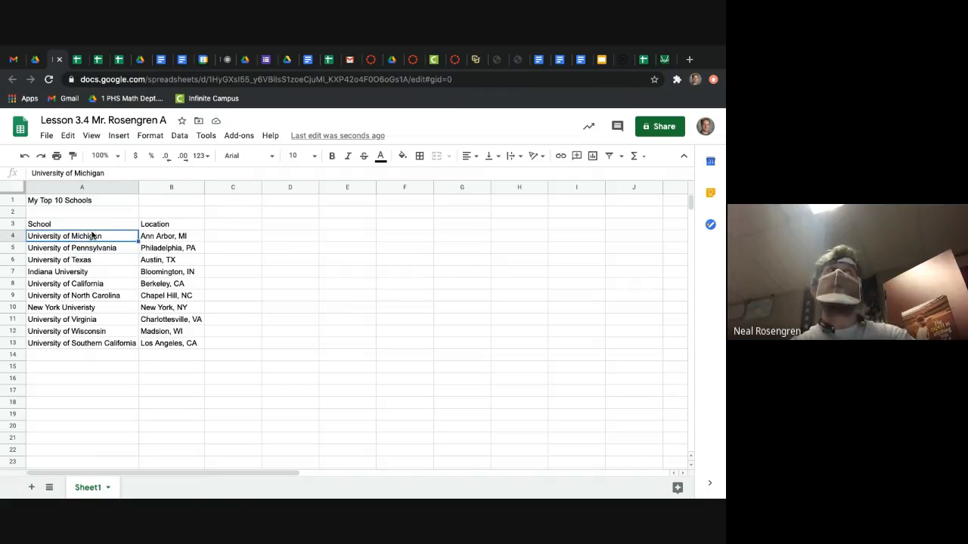
click(558, 156)
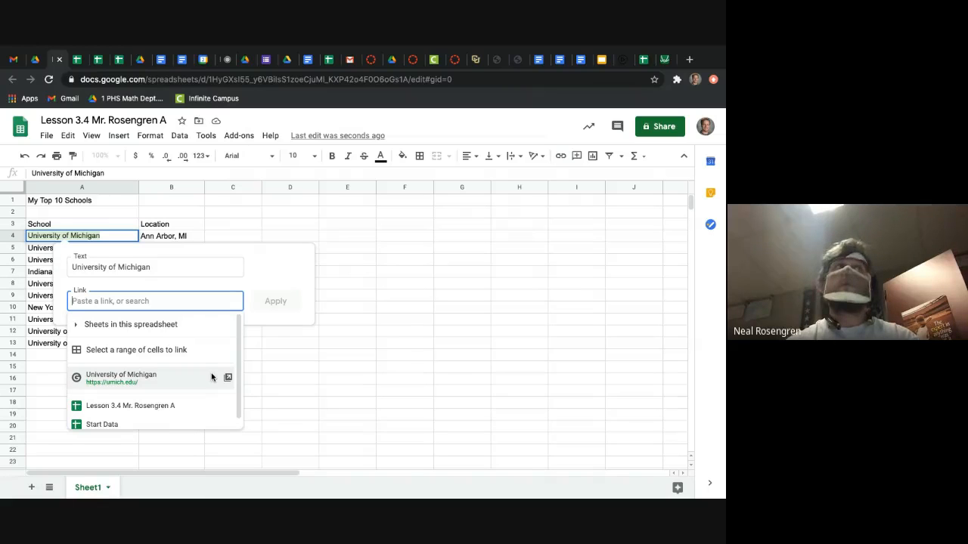
click(140, 381)
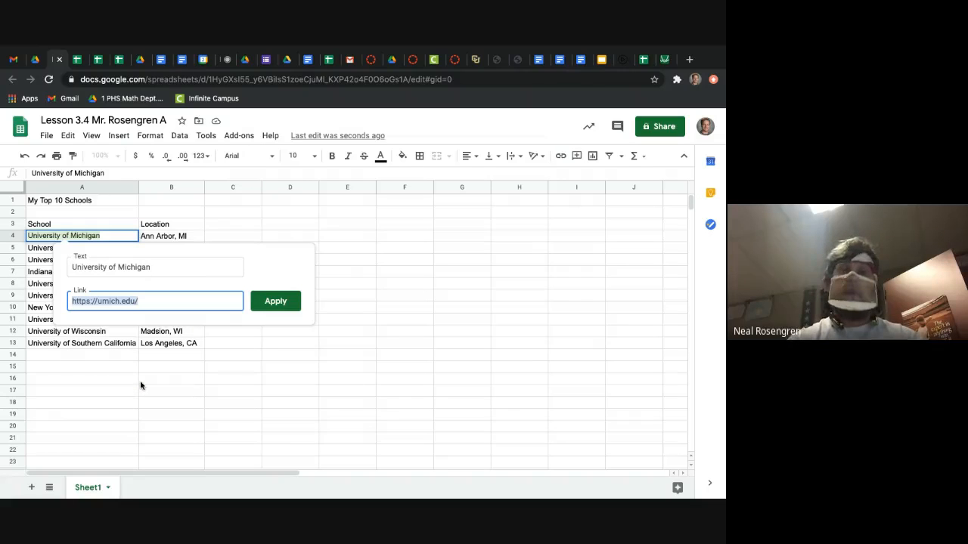
Step: Review the walkthrough's Link dialog box instruction and the college web address table below it, then return to the Lesson 3.4 spreadsheet
click(138, 60)
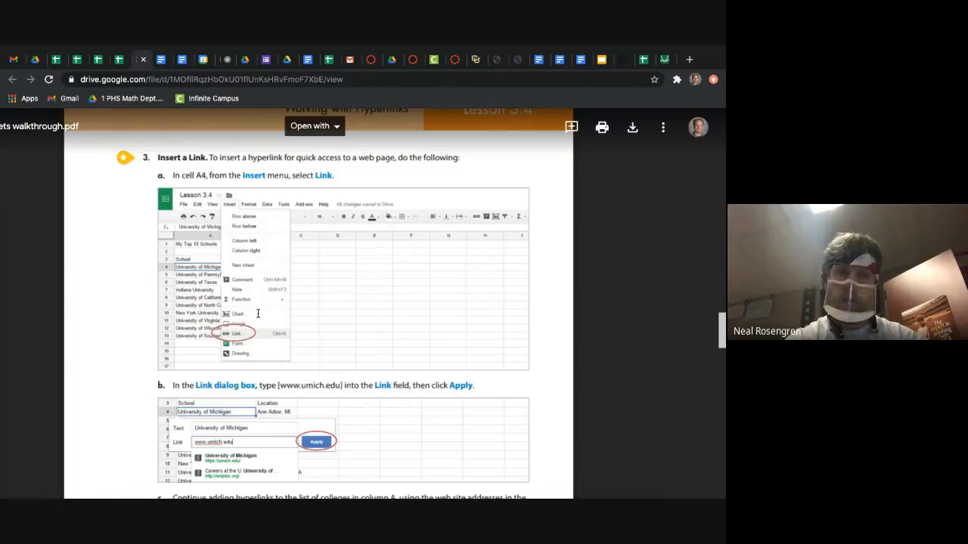
scroll(250, 418, up, 5)
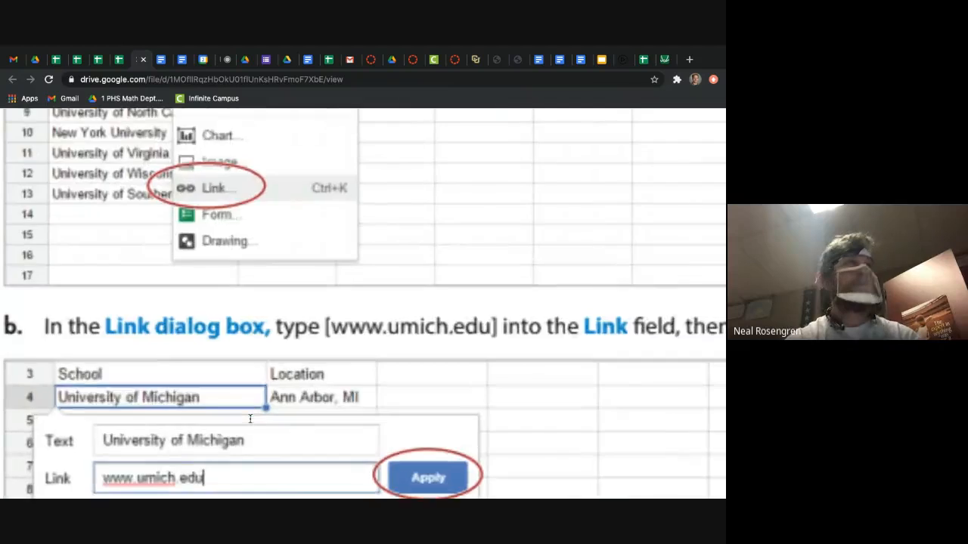
scroll(251, 419, down, 3)
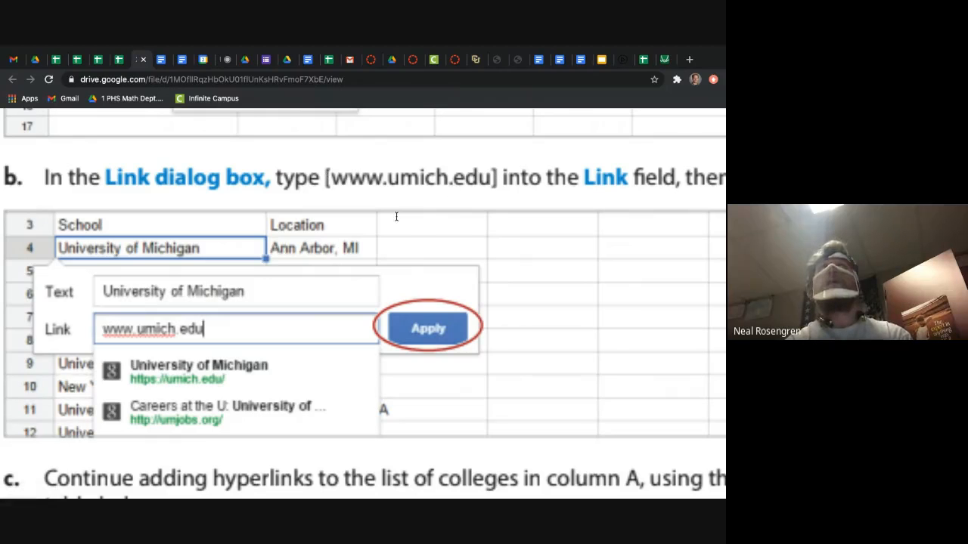
key(super+minus)
key(super+minus)
key(super+minus)
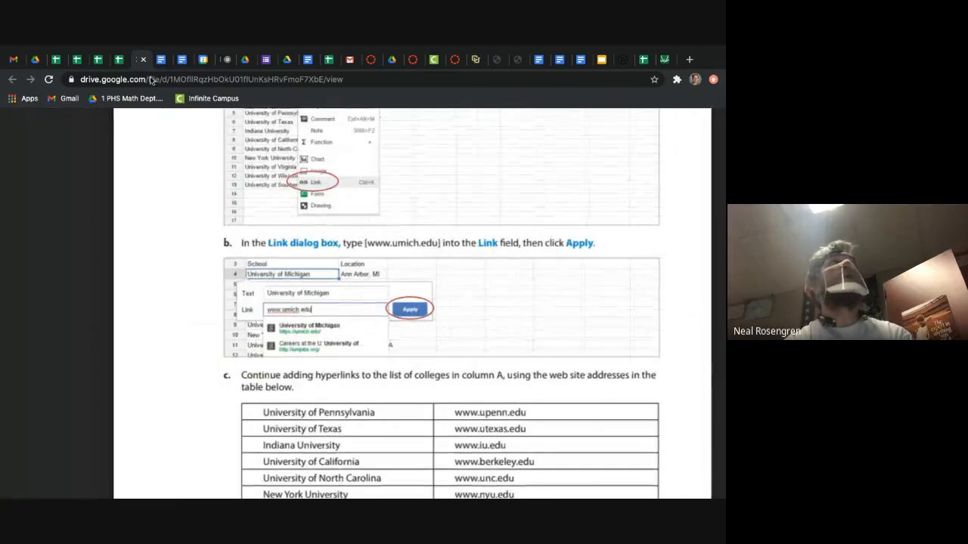
click(37, 85)
click(59, 85)
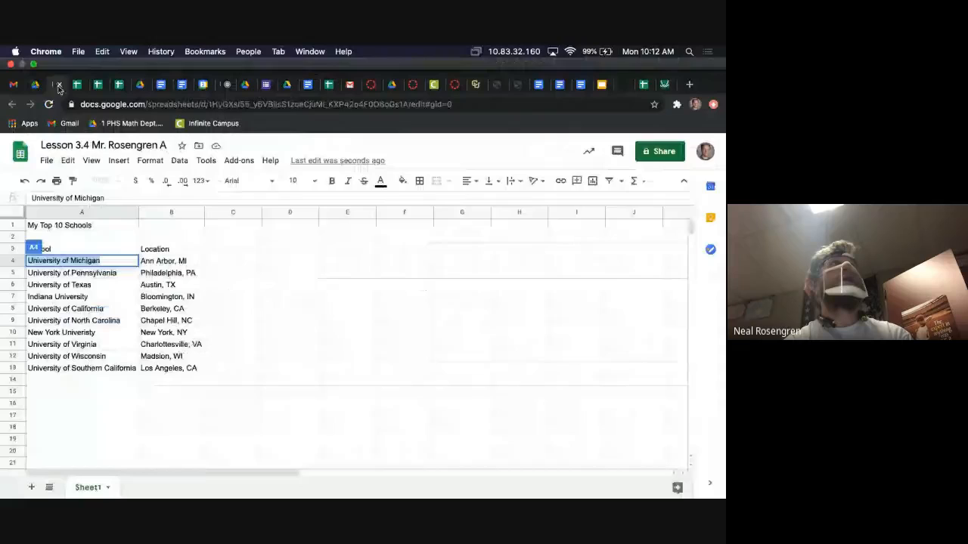
click(102, 248)
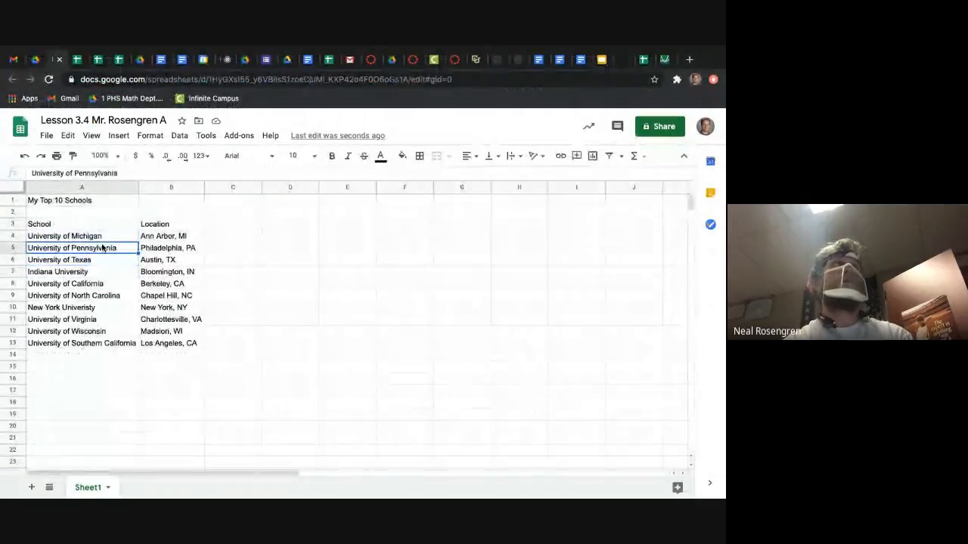
click(99, 236)
click(112, 260)
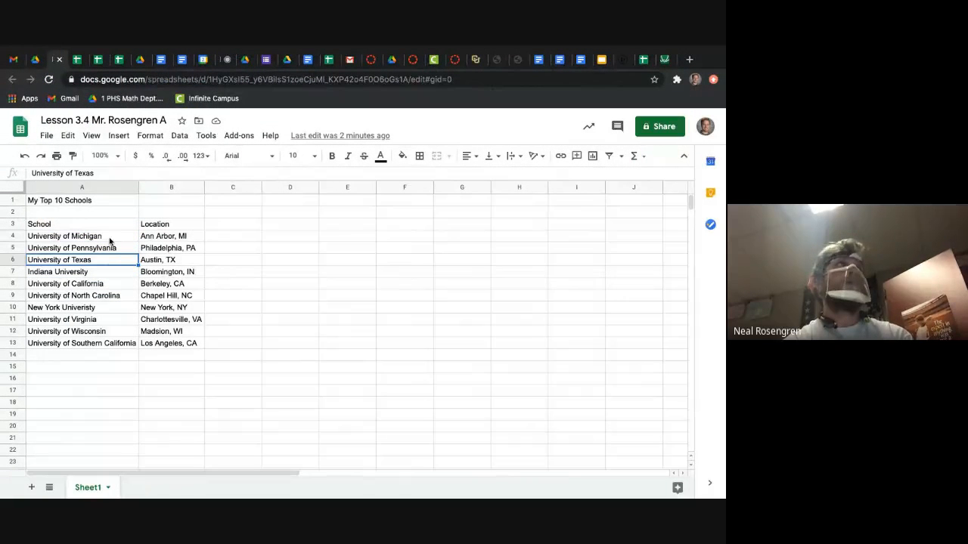
click(108, 236)
click(560, 156)
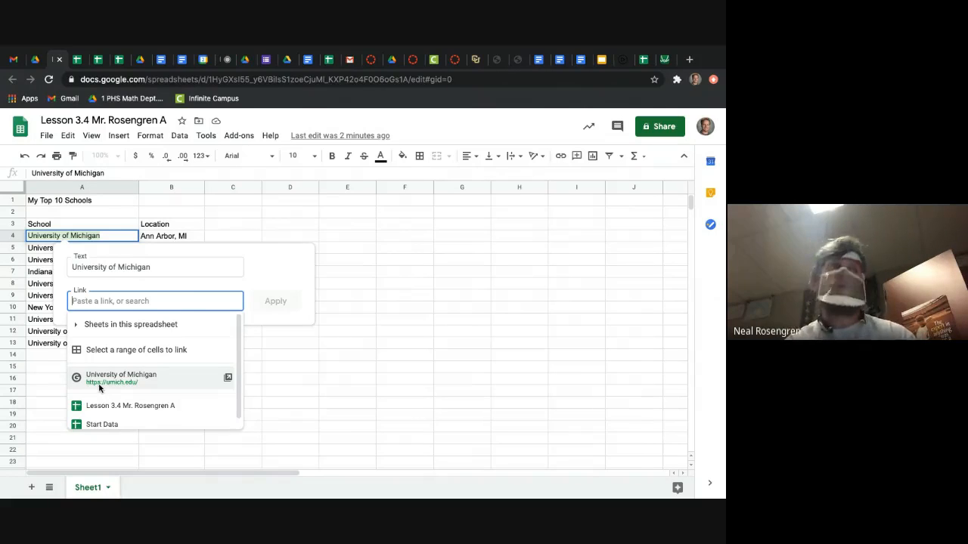
click(100, 387)
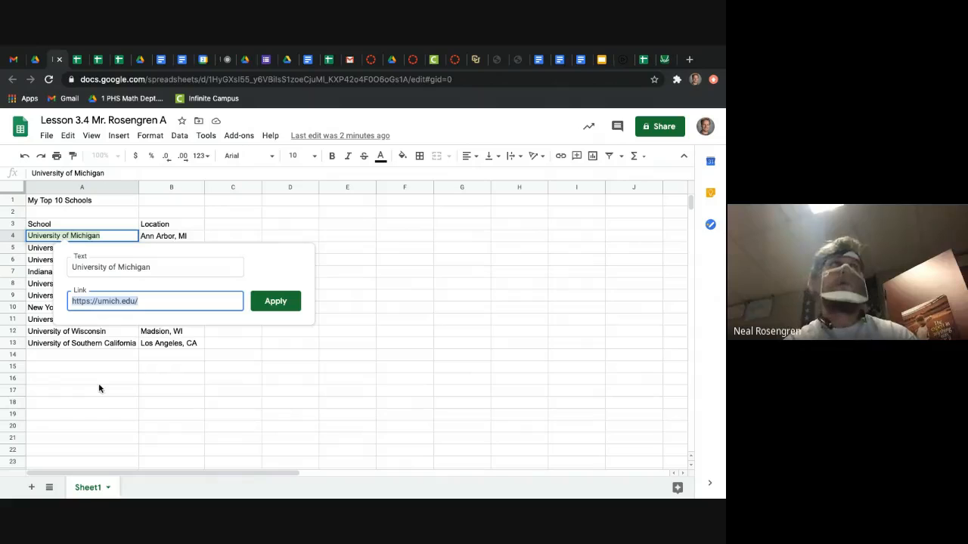
click(276, 303)
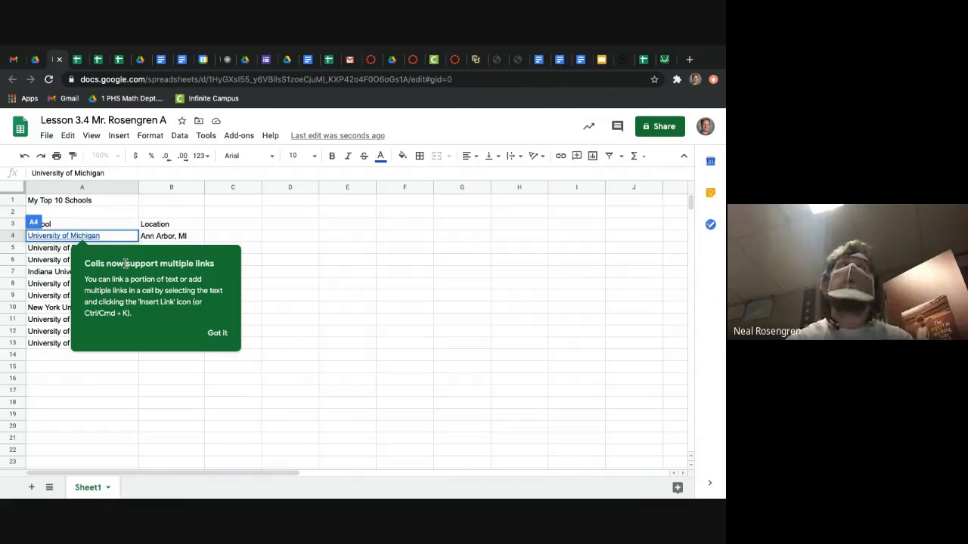
click(219, 335)
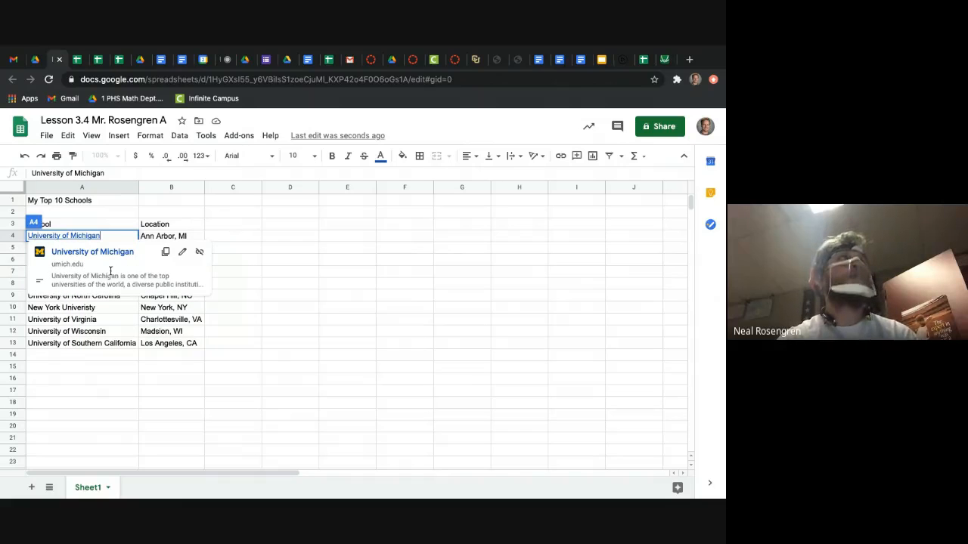
Step: Preview the University of Michigan link in cell A4
click(276, 253)
click(103, 243)
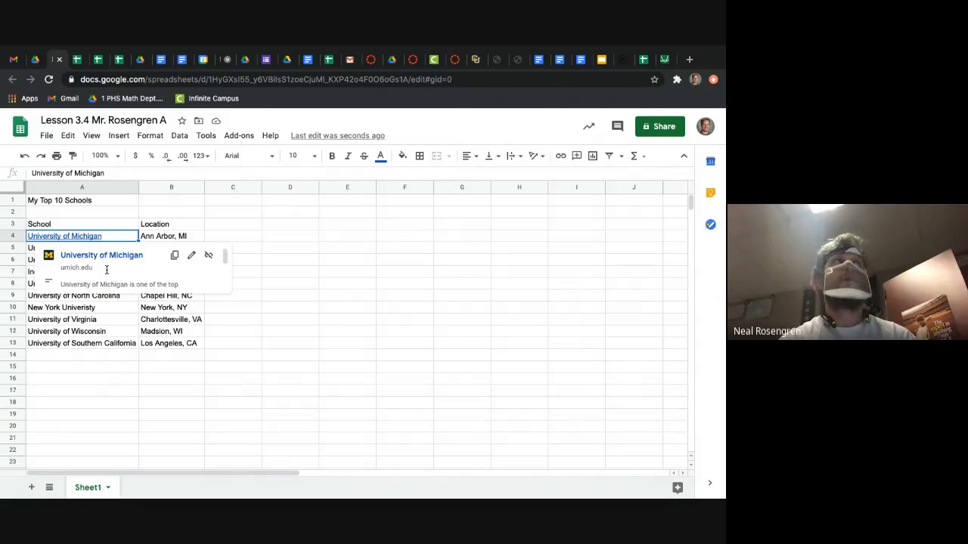
click(323, 297)
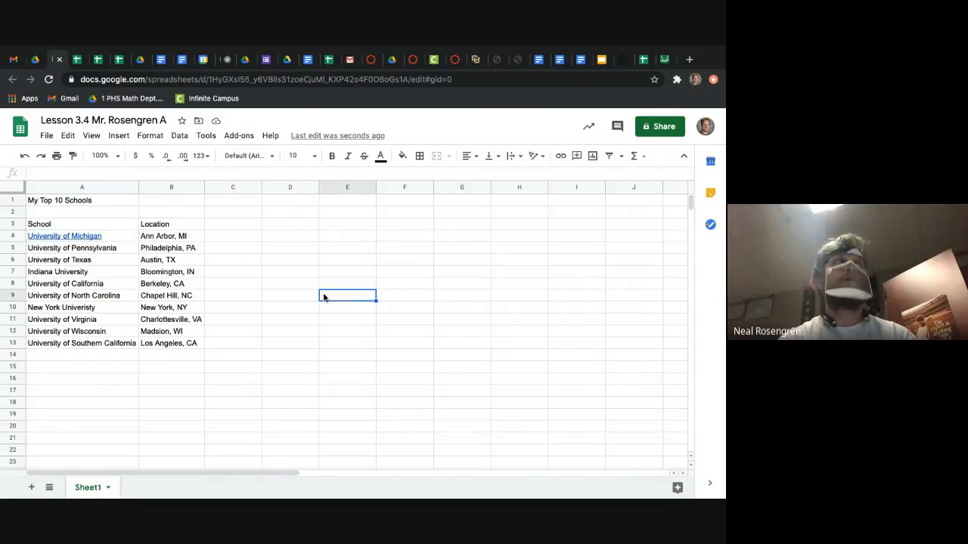
click(139, 60)
scroll(333, 402, down, 5)
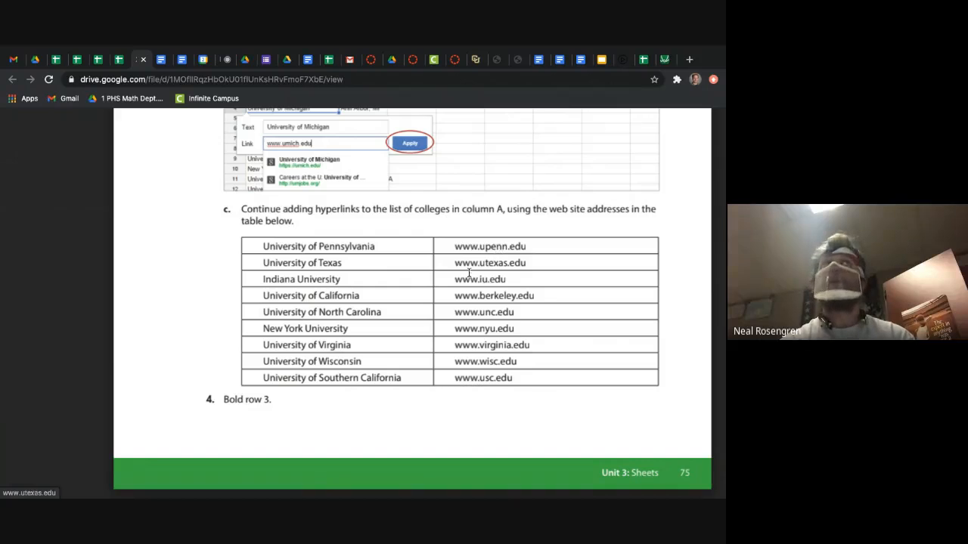
click(55, 59)
click(105, 252)
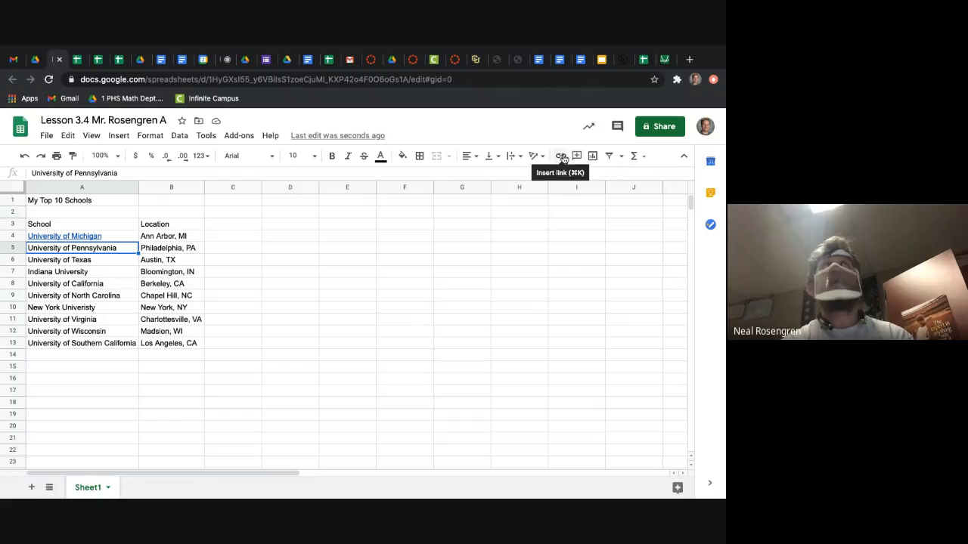
click(119, 136)
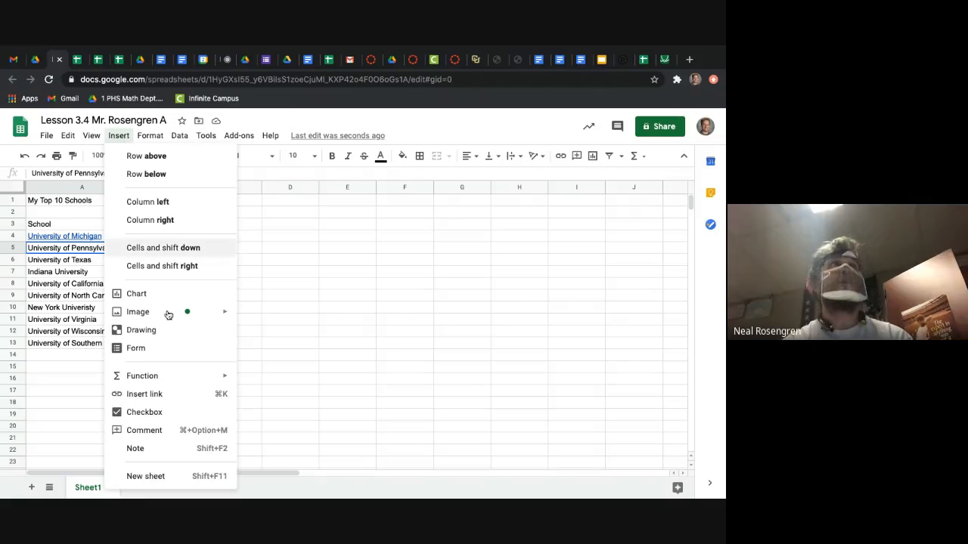
click(144, 394)
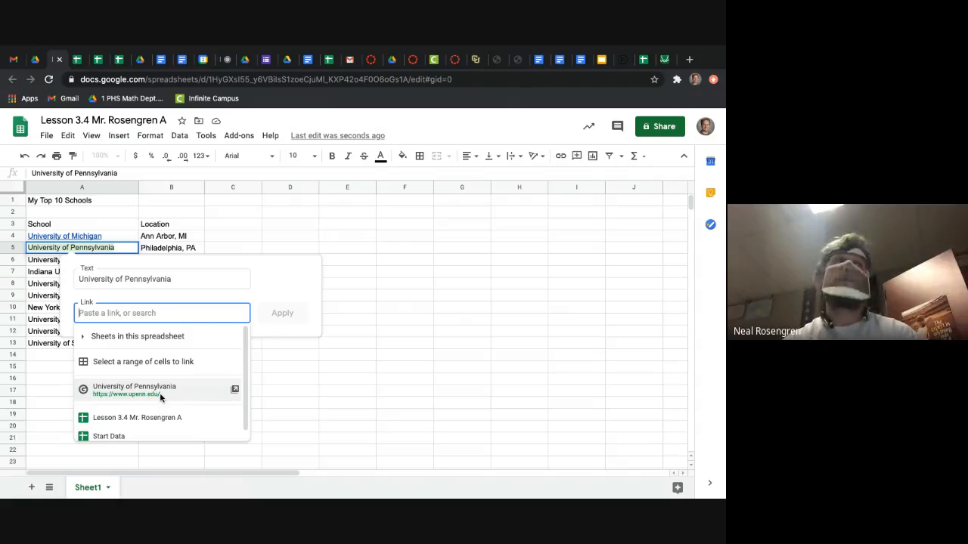
click(160, 398)
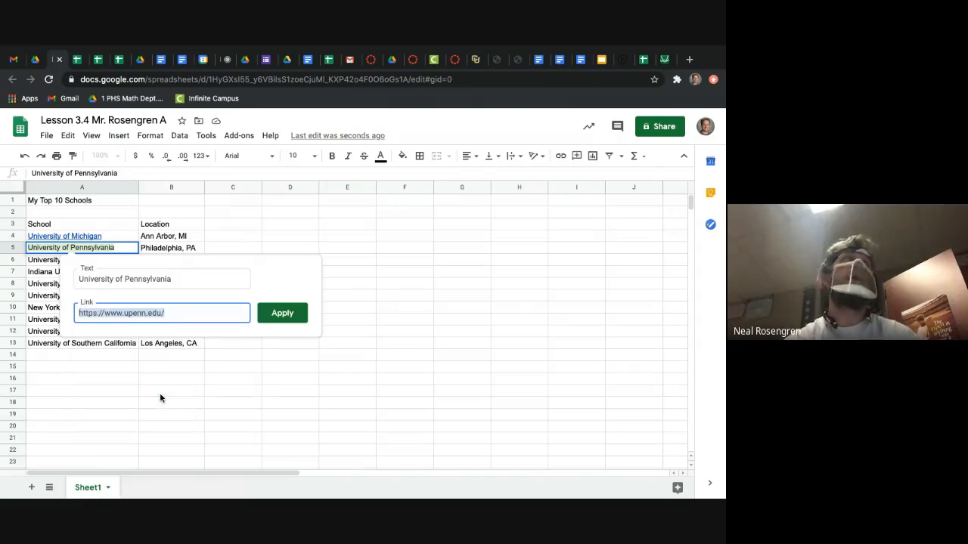
click(282, 313)
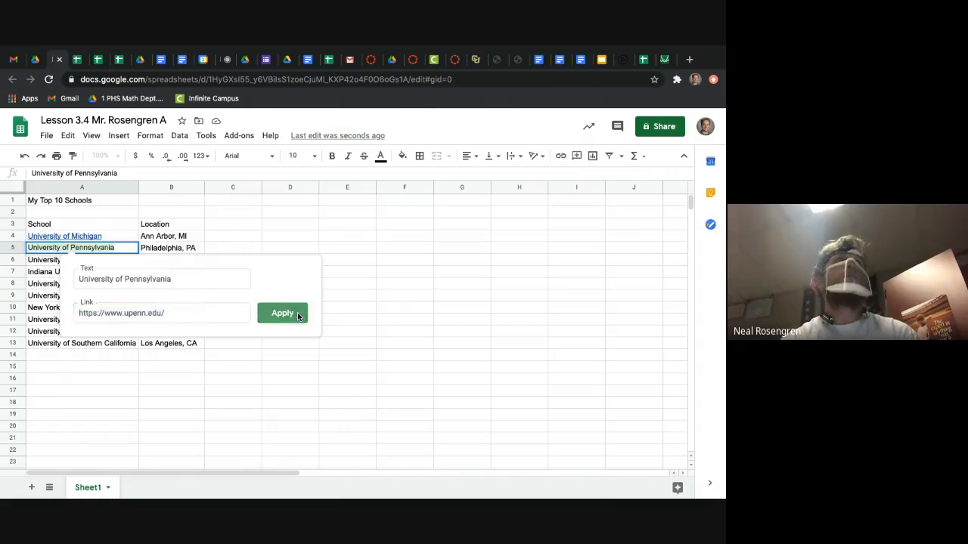
Step: Compare the University of Pennsylvania link with its web address in the walkthrough's table
click(144, 60)
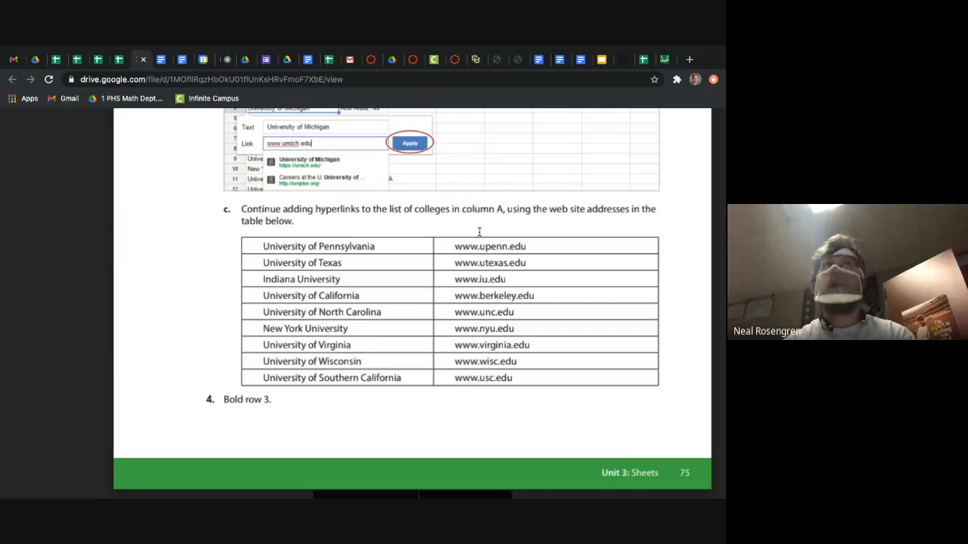
mouse_move(73, 59)
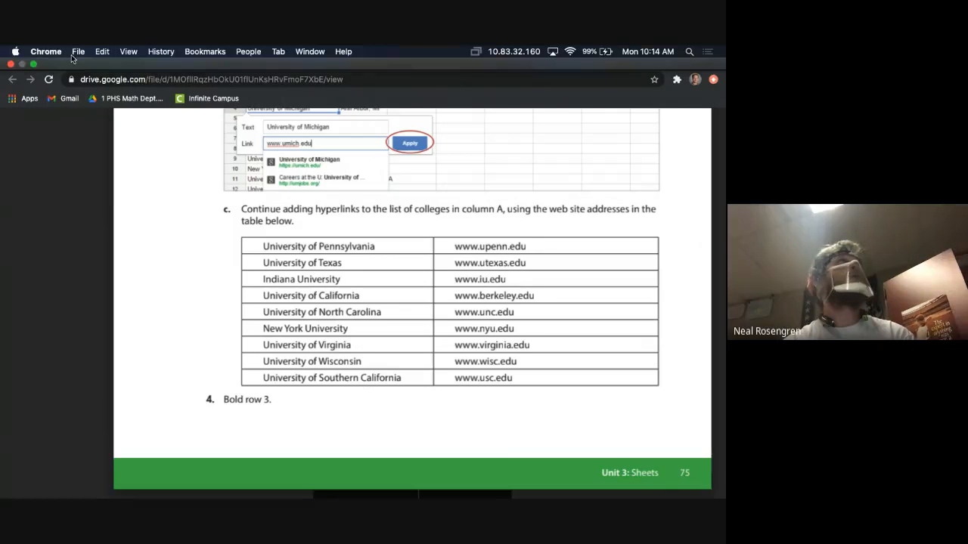
click(57, 84)
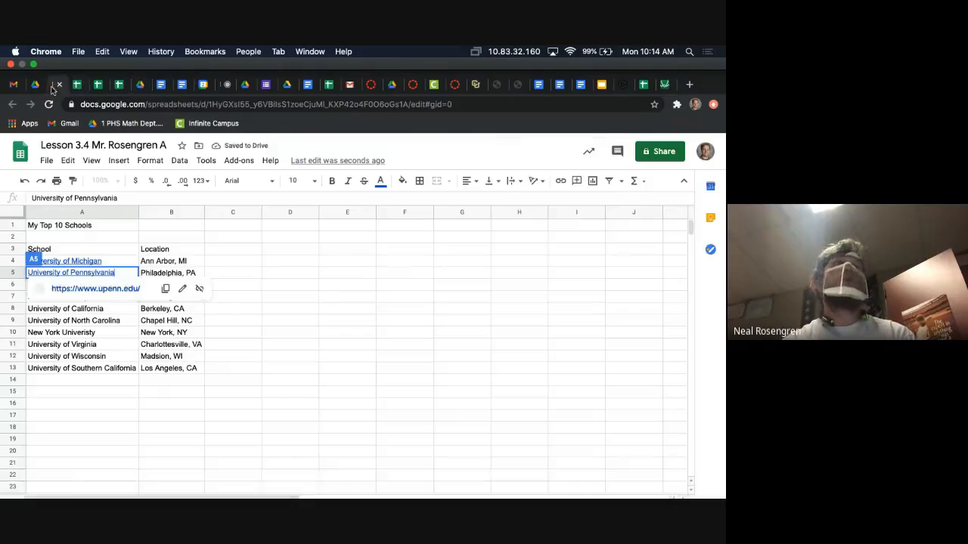
Step: Start a link on University of Texas in cell A6 and look up its web address in the walkthrough's table
click(102, 260)
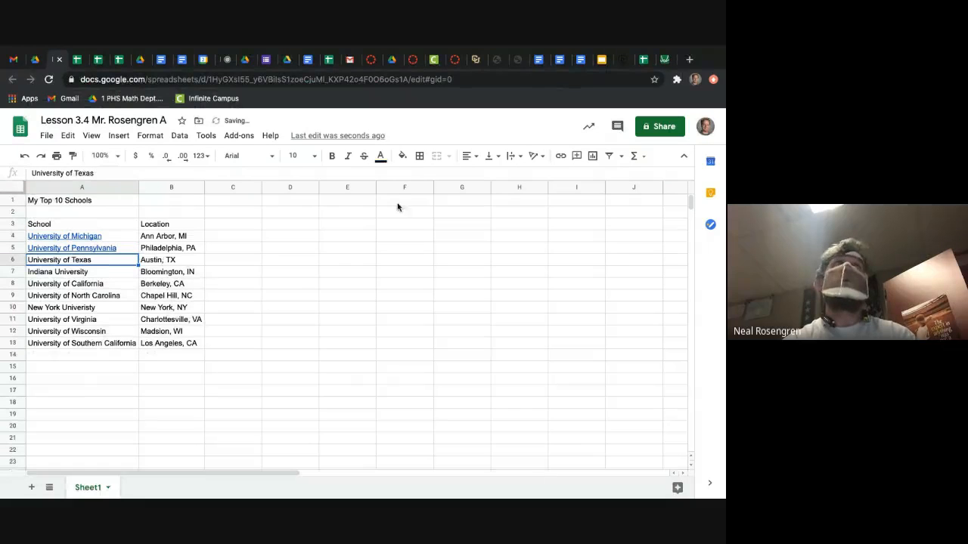
click(560, 156)
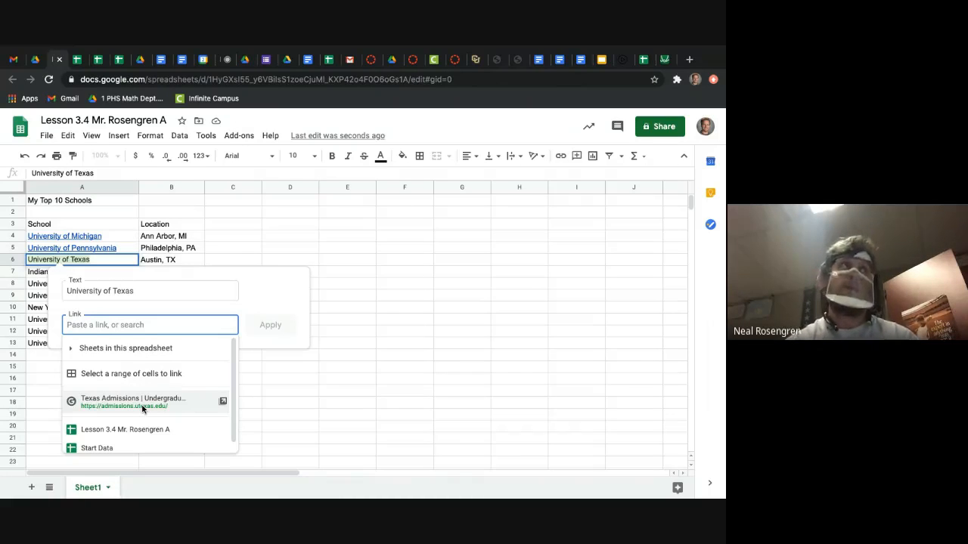
click(138, 59)
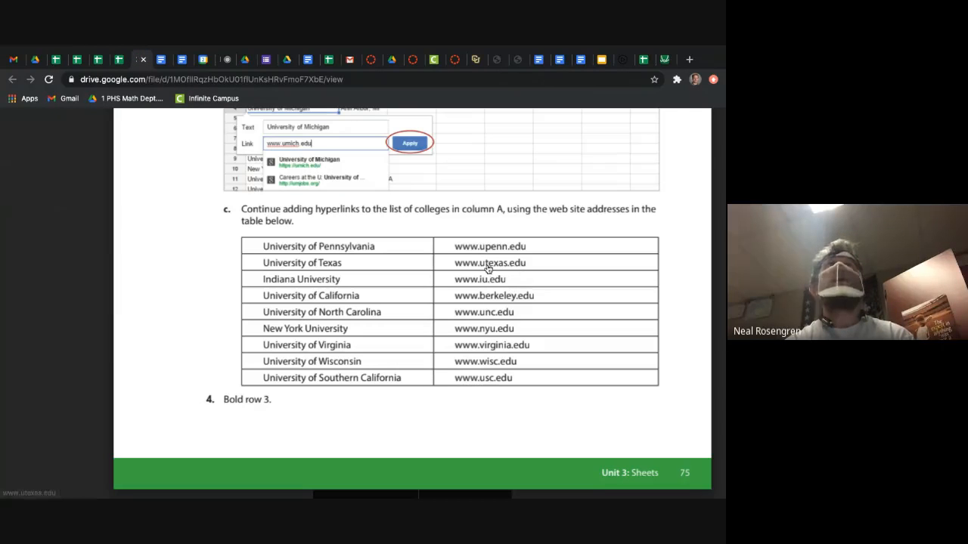
click(34, 59)
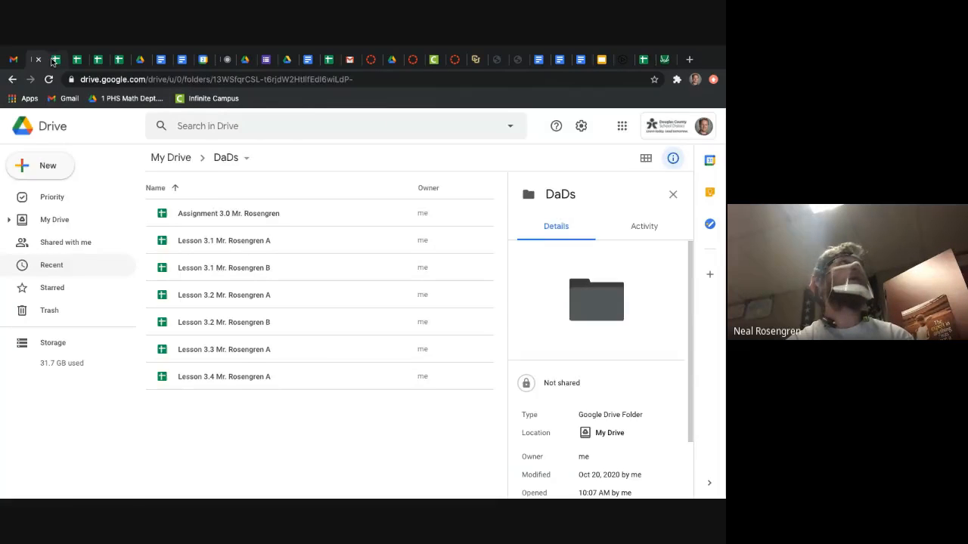
click(56, 59)
click(125, 273)
Step: Preview the University of Pennsylvania link in cell A5 and look through its preview card
click(112, 250)
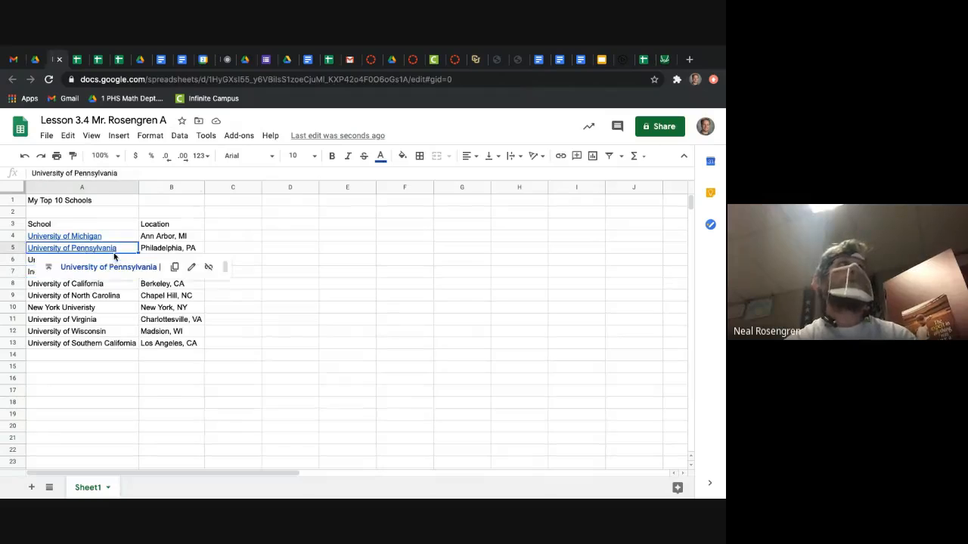
click(283, 236)
click(100, 248)
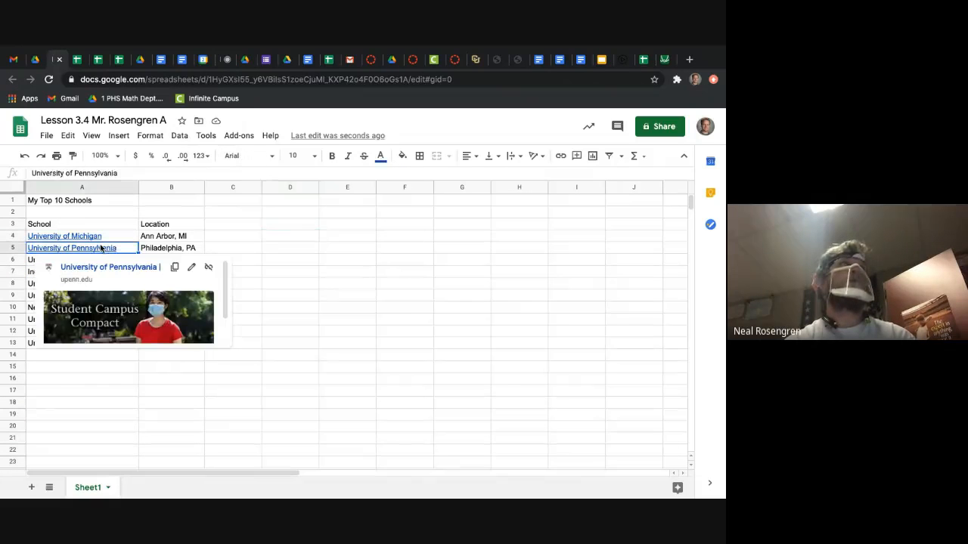
scroll(149, 323, down, 1)
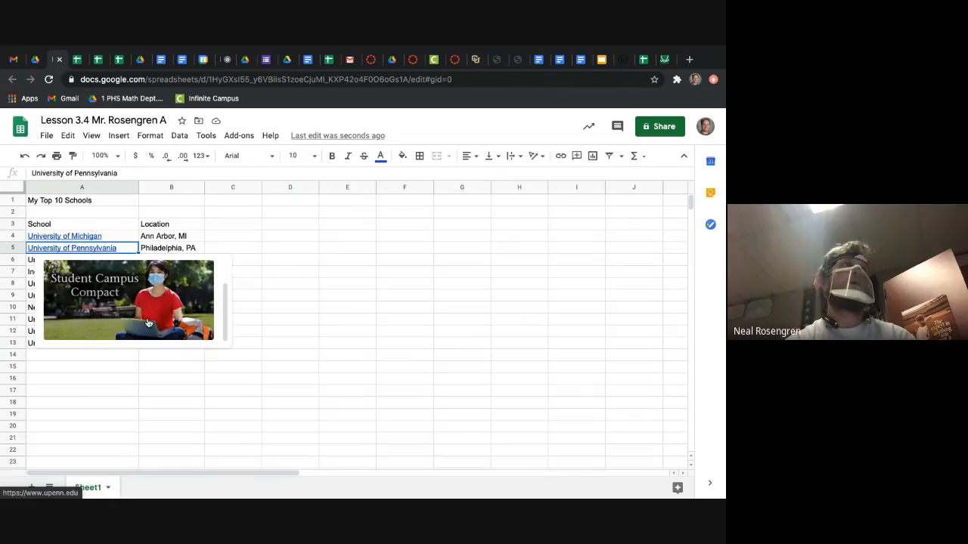
scroll(148, 323, up, 1)
scroll(148, 323, down, 1)
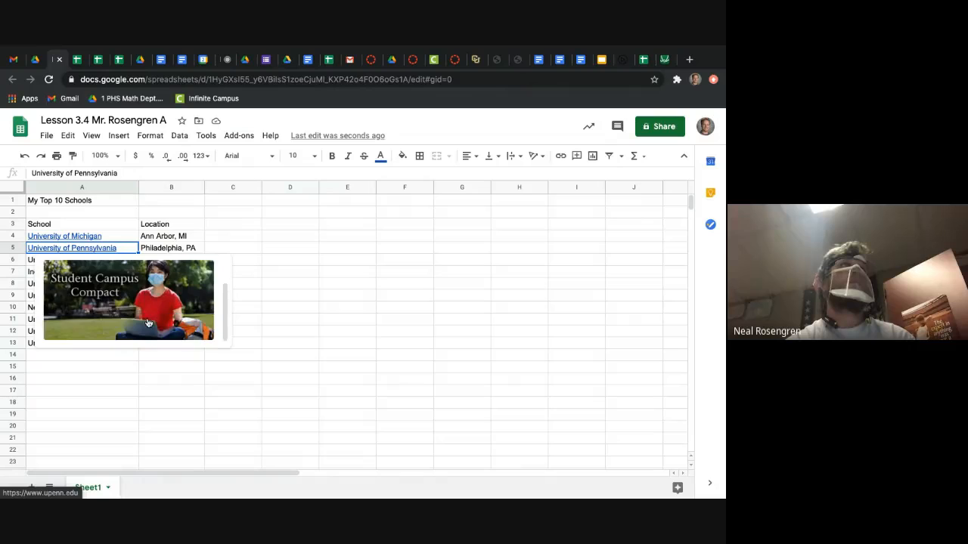
click(300, 264)
click(119, 261)
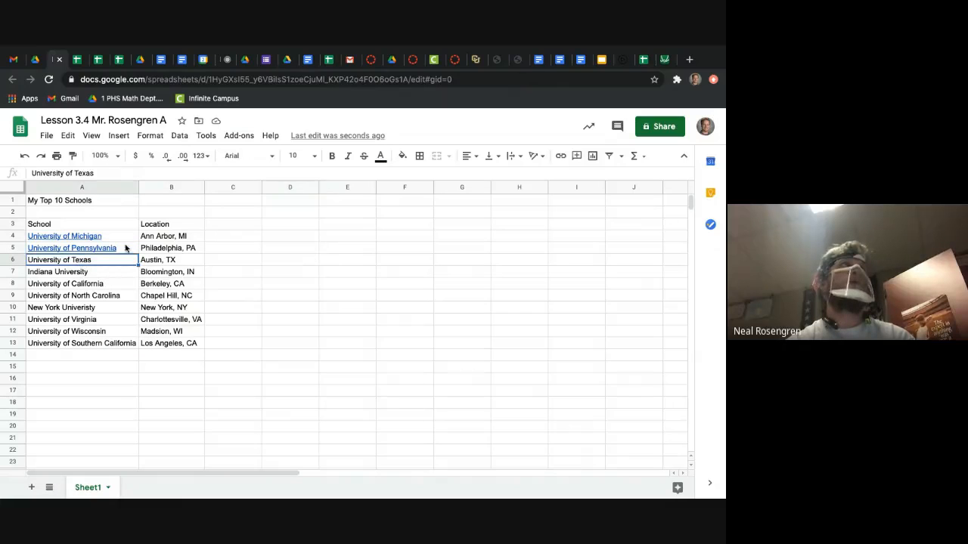
click(558, 159)
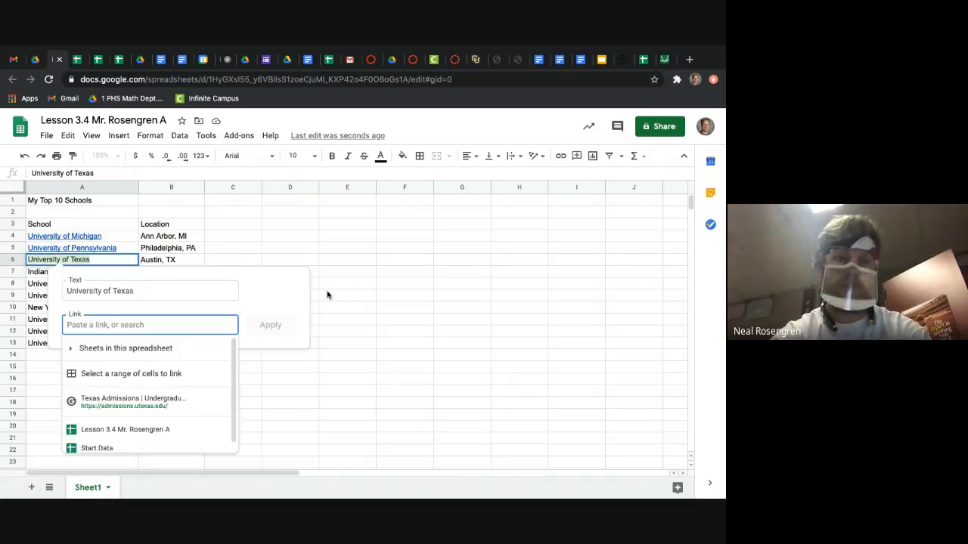
text(www.ute)
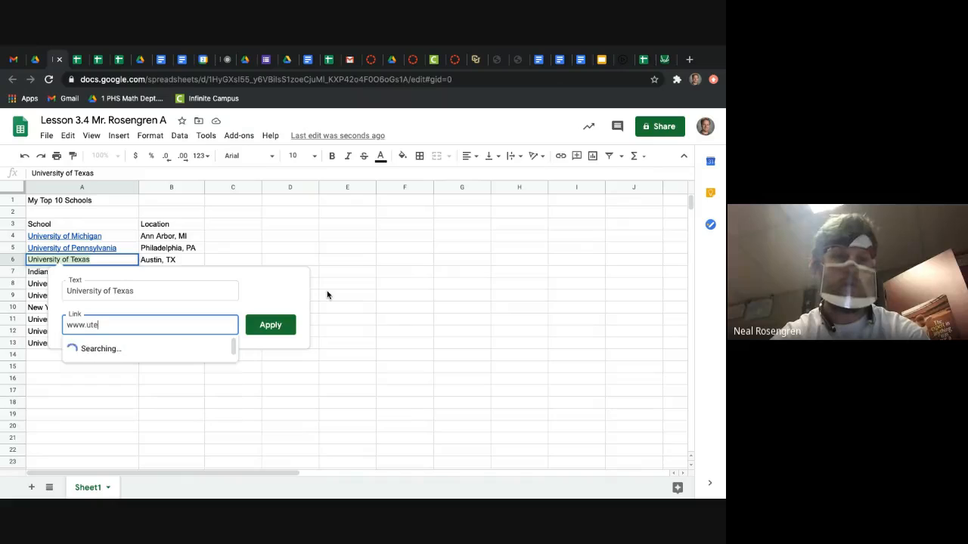
text(xas.edu)
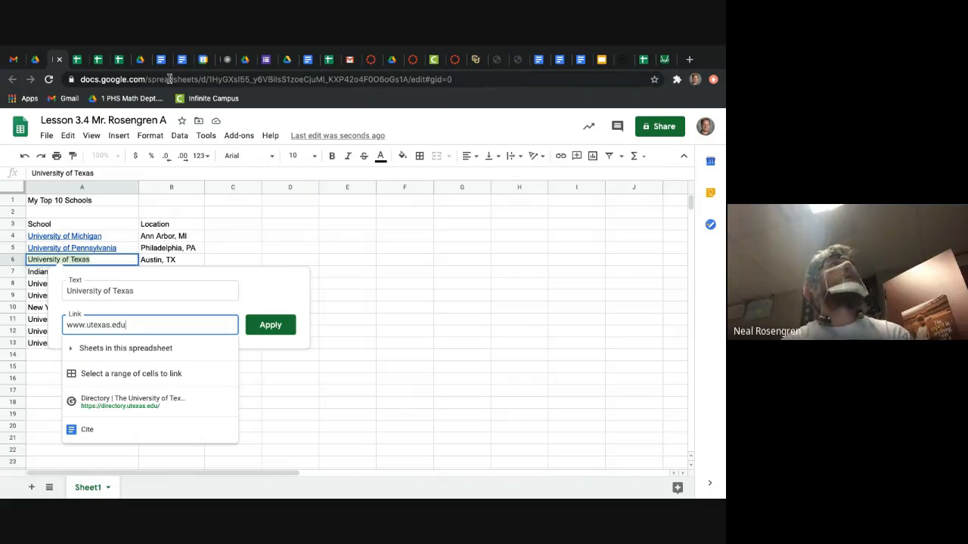
click(276, 324)
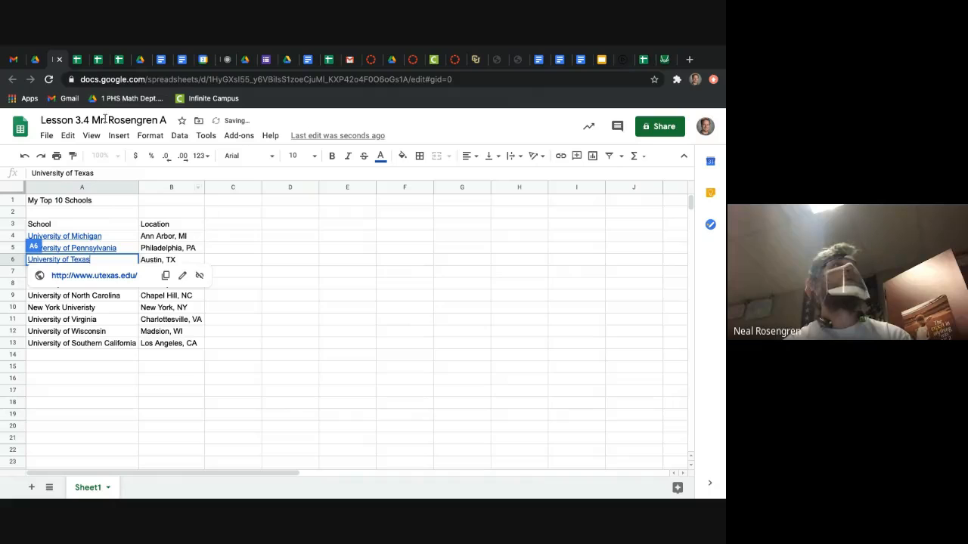
Step: Look up Indiana University's web address in the walkthrough and place the walkthrough's browser tab beside the Lesson 3.4 spreadsheet
click(141, 59)
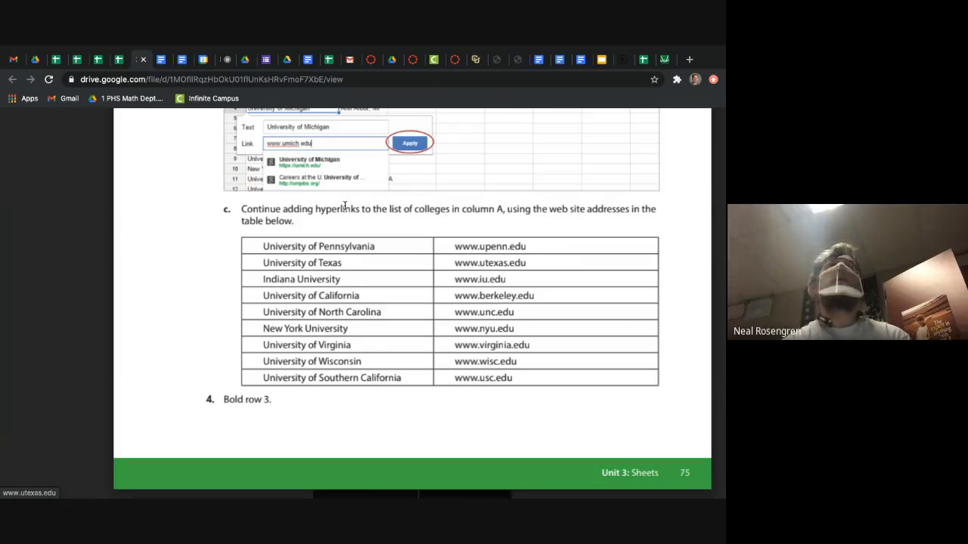
click(56, 60)
drag(139, 61, 63, 68)
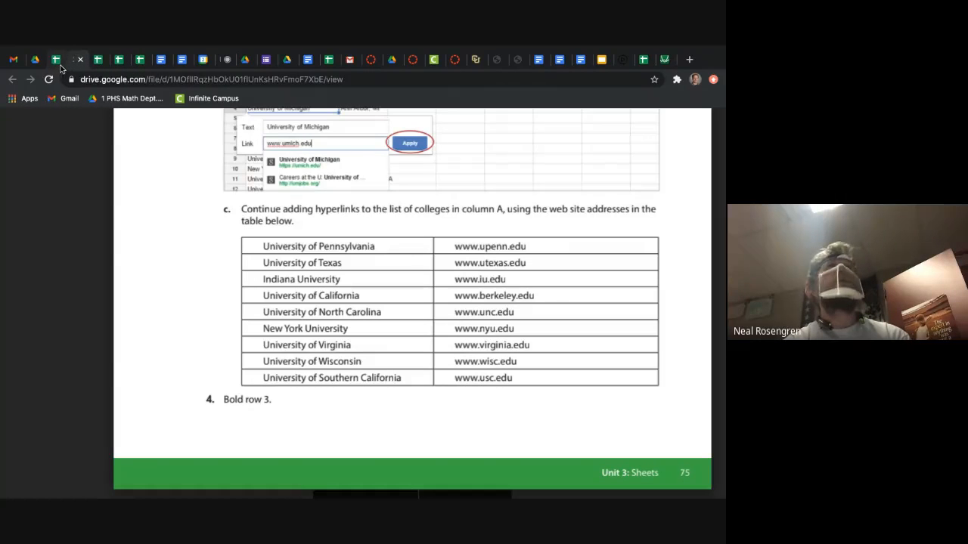
click(54, 66)
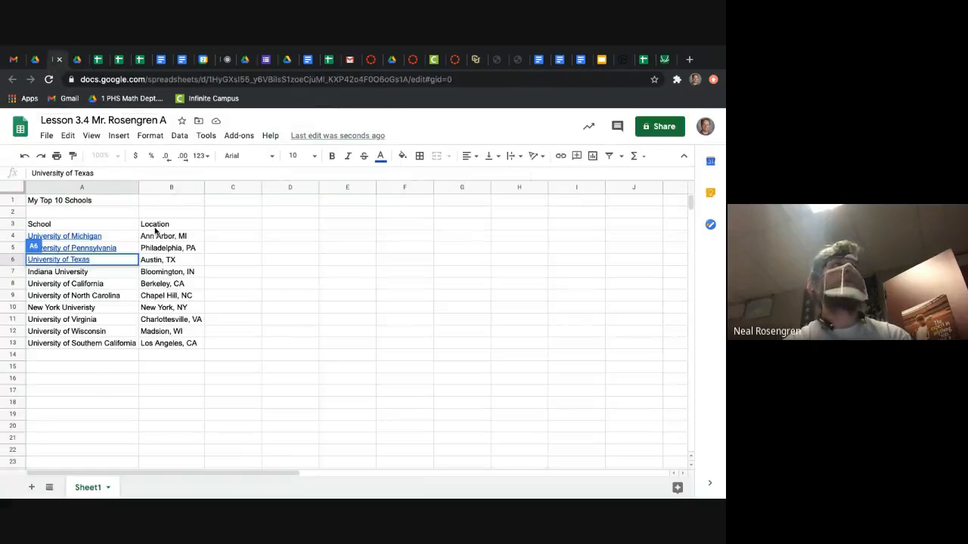
click(108, 274)
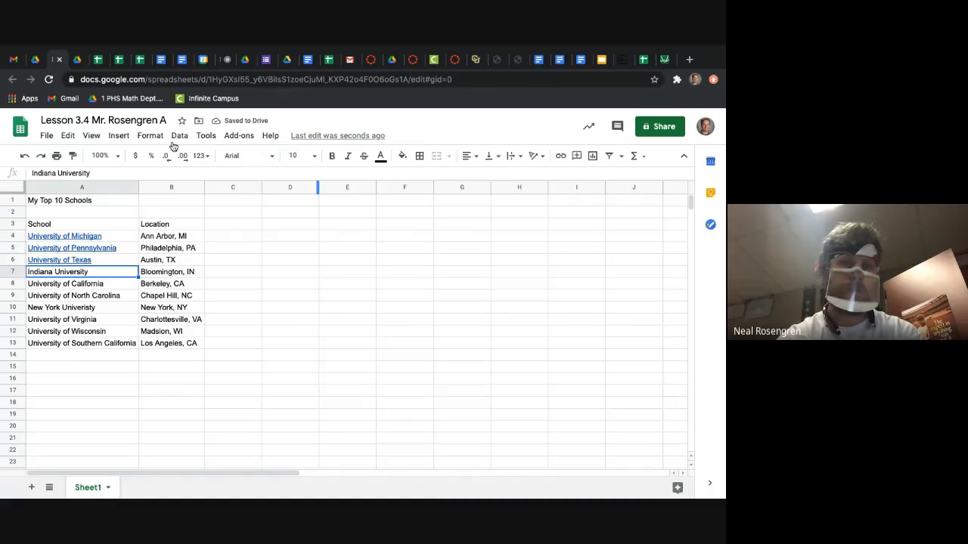
click(560, 156)
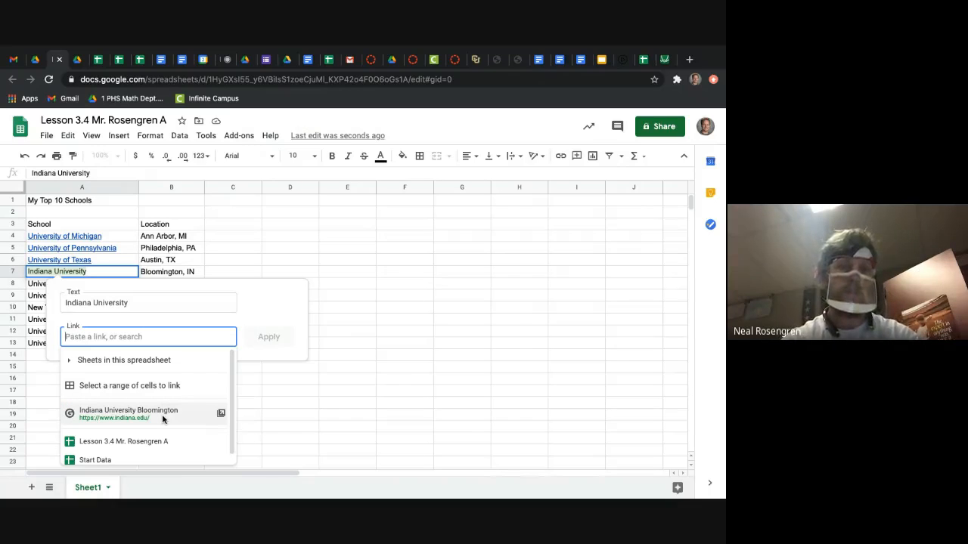
text(www.iu.edu)
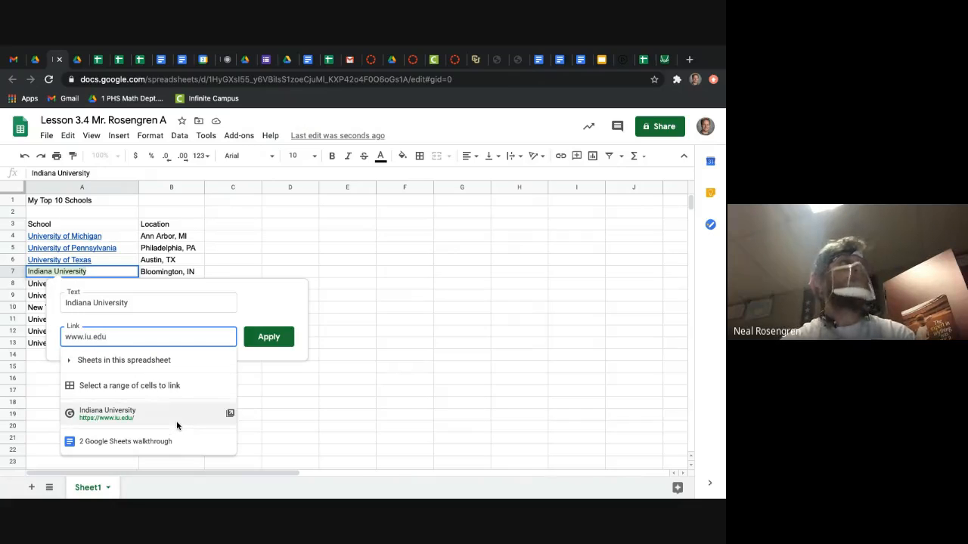
click(272, 335)
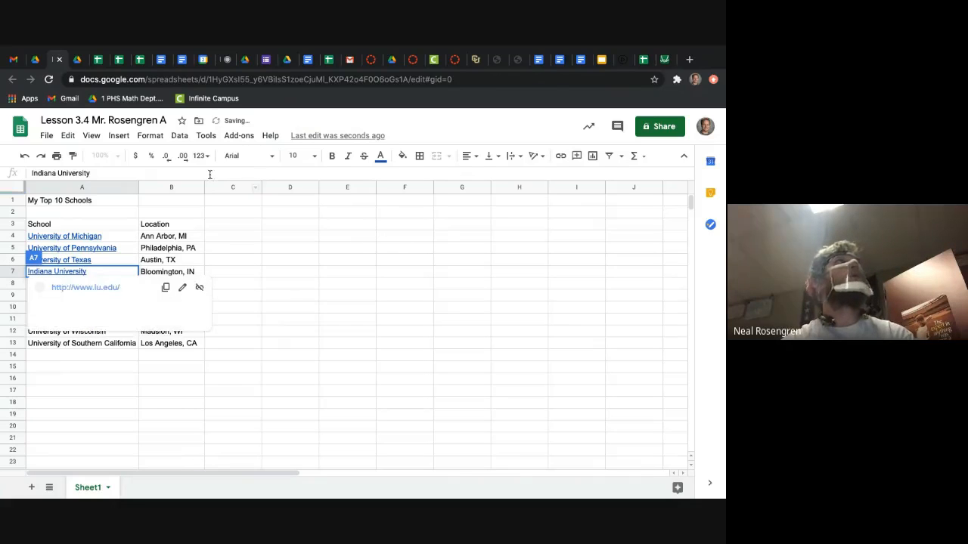
Step: Look up University of California's web address in the walkthrough's table and start a link on cell A8
click(77, 59)
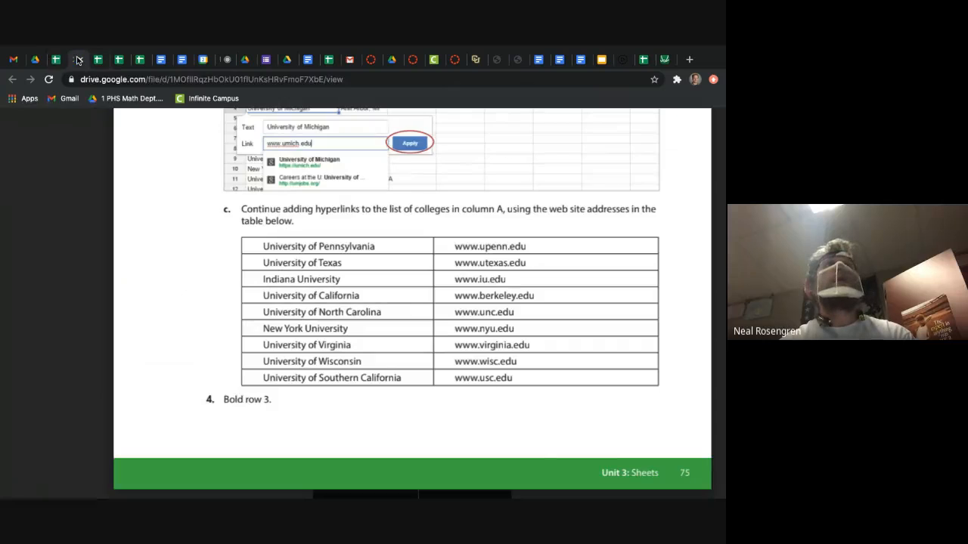
click(59, 62)
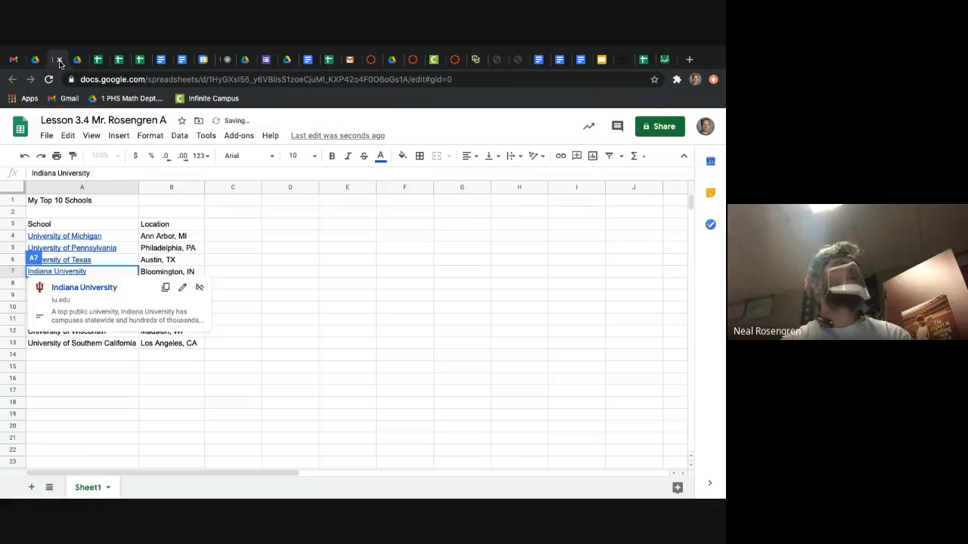
click(97, 283)
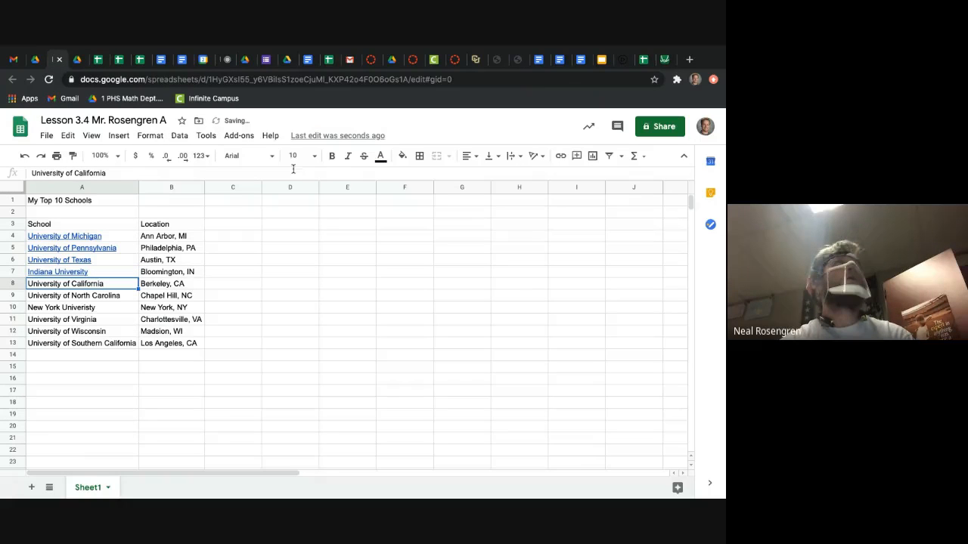
click(561, 155)
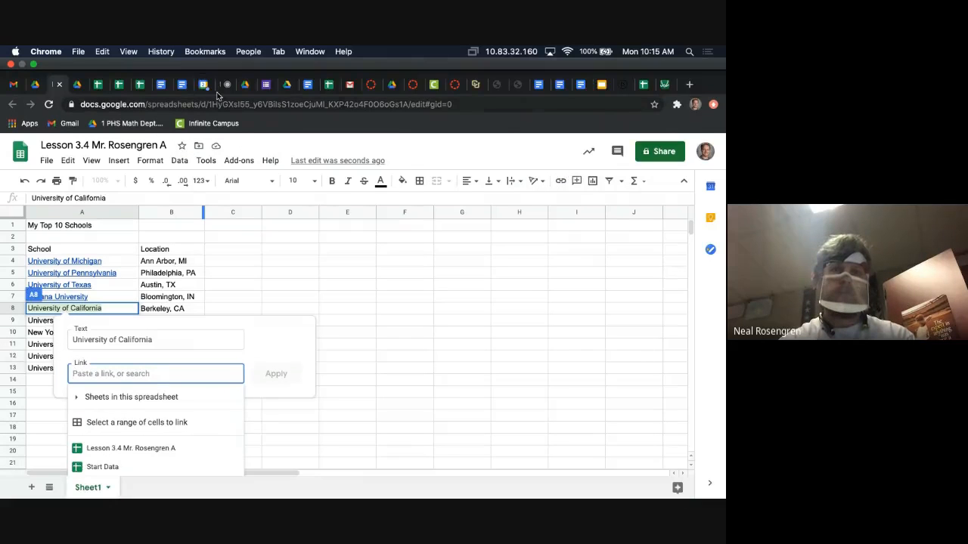
Step: Check the Google Meet call and return to the Lesson 3.4 spreadsheet
click(224, 85)
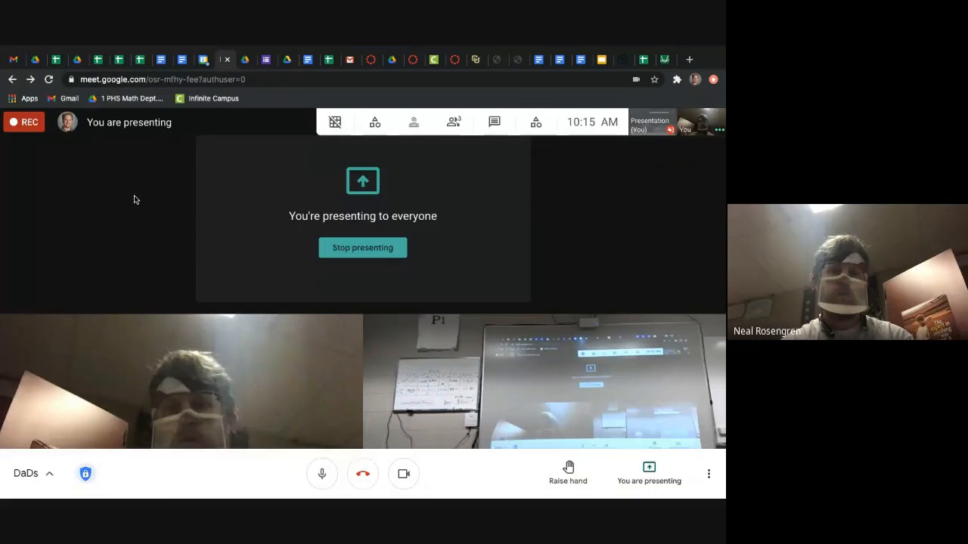
click(57, 62)
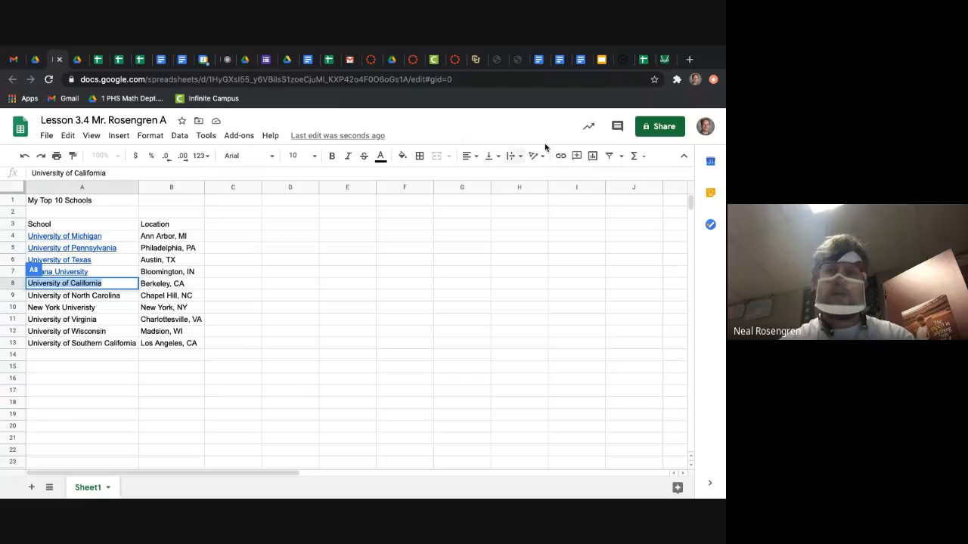
click(559, 156)
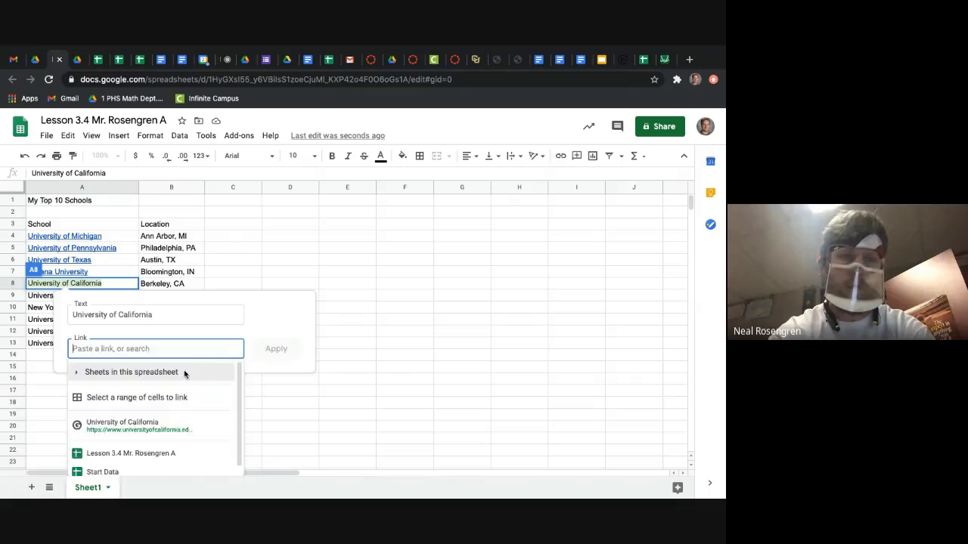
text(www.berkle)
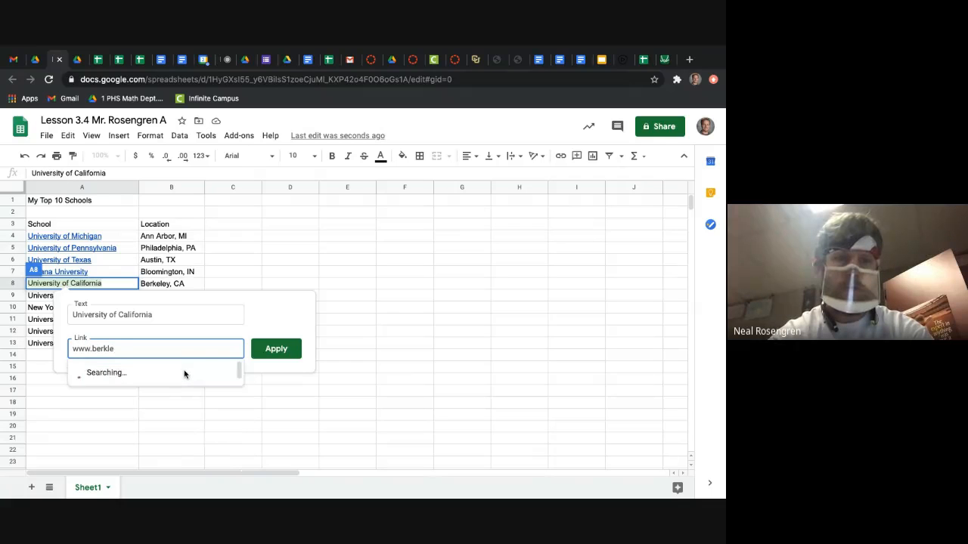
key(BackSpace)
key(BackSpace)
text(eley.ed)
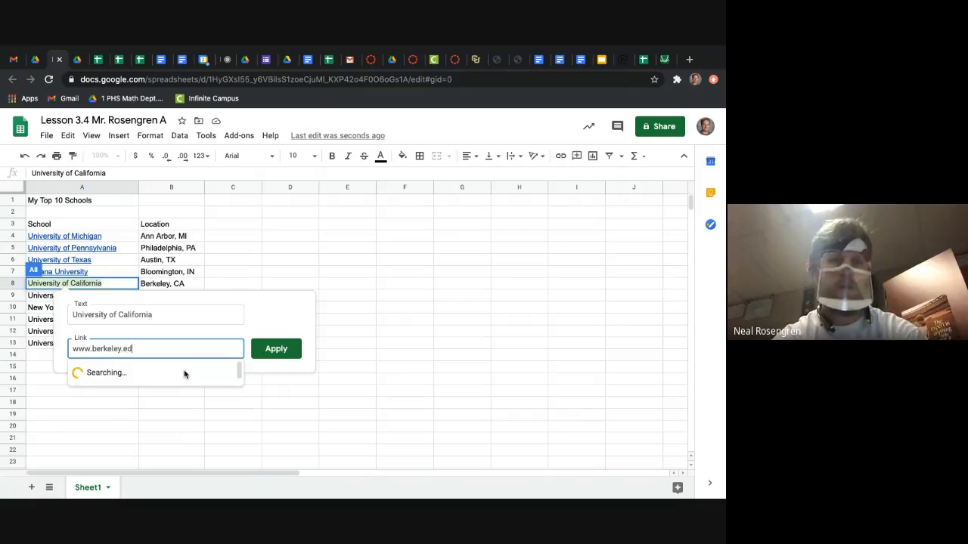
text(u)
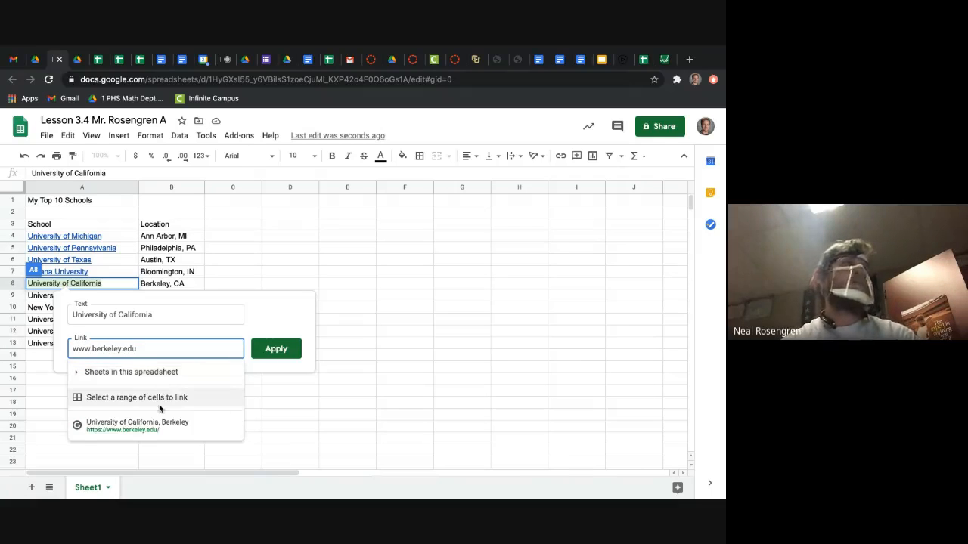
click(295, 349)
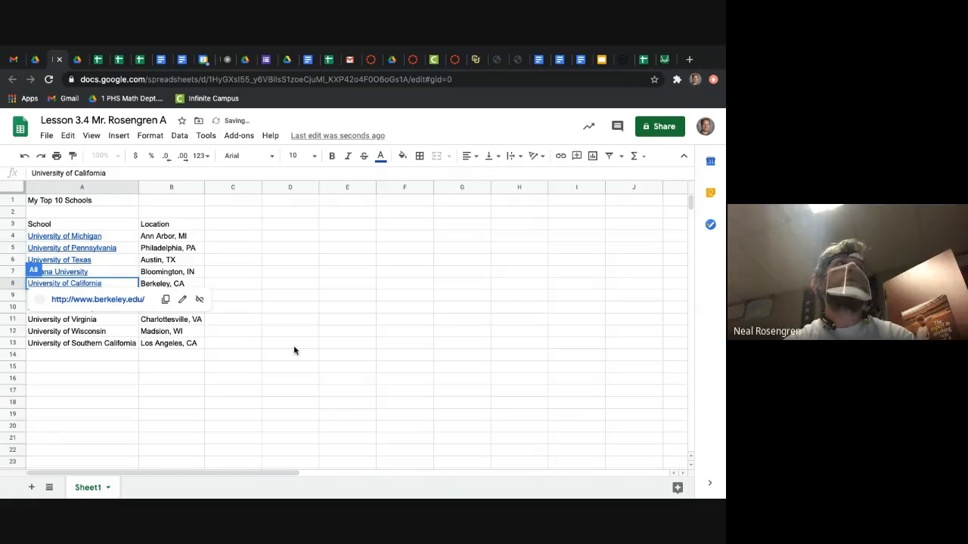
click(271, 324)
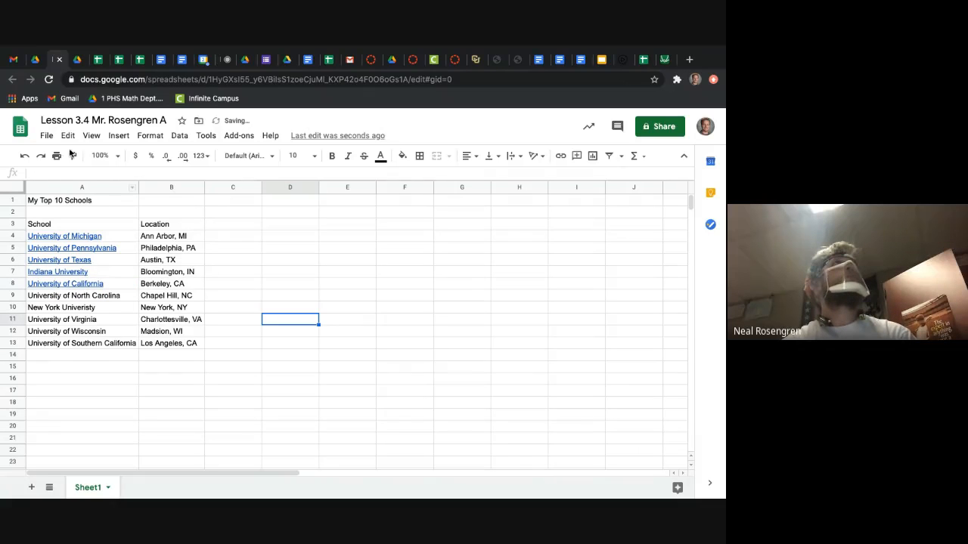
click(78, 61)
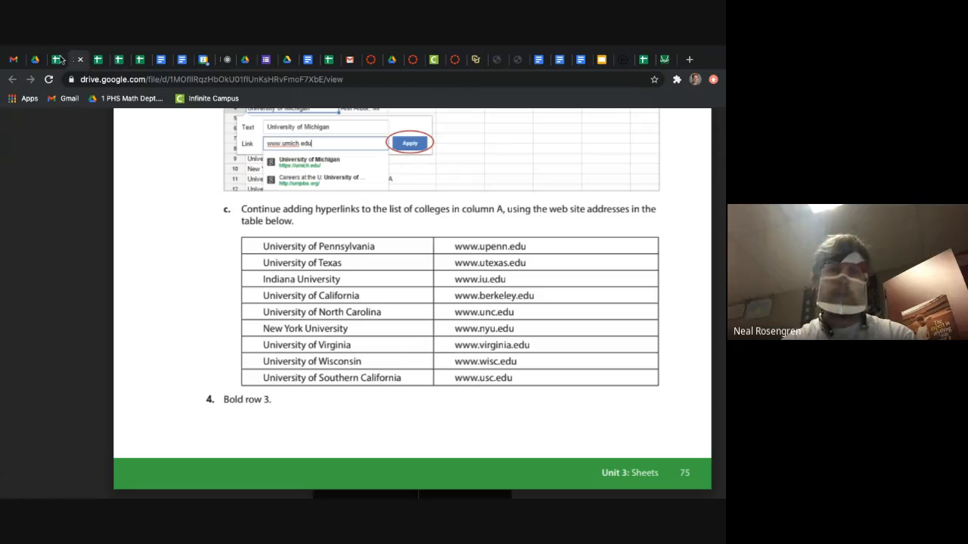
click(57, 59)
click(106, 298)
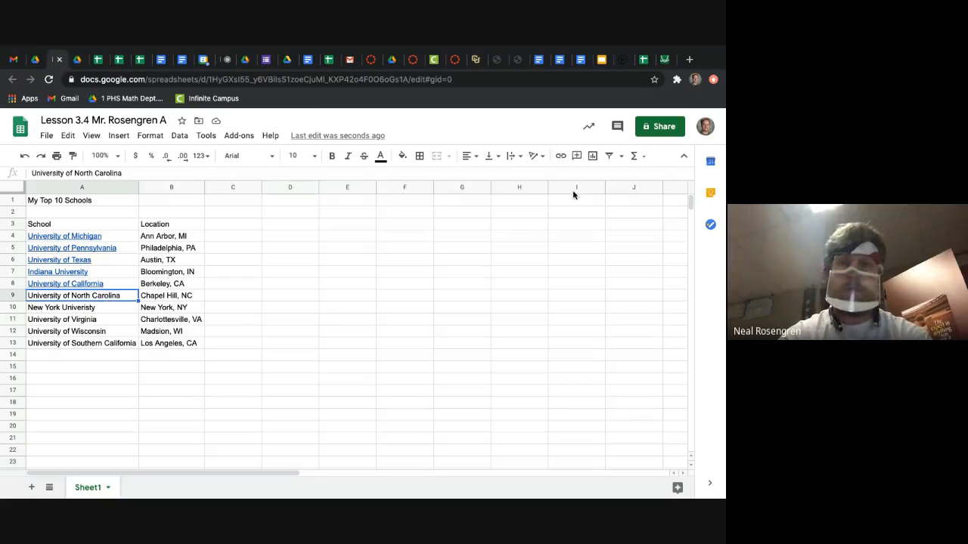
click(560, 156)
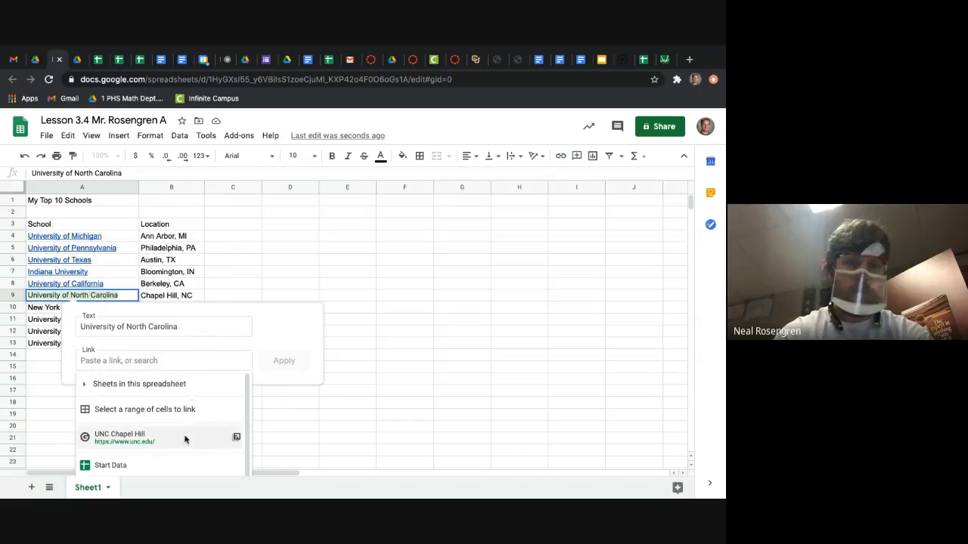
click(185, 438)
click(284, 361)
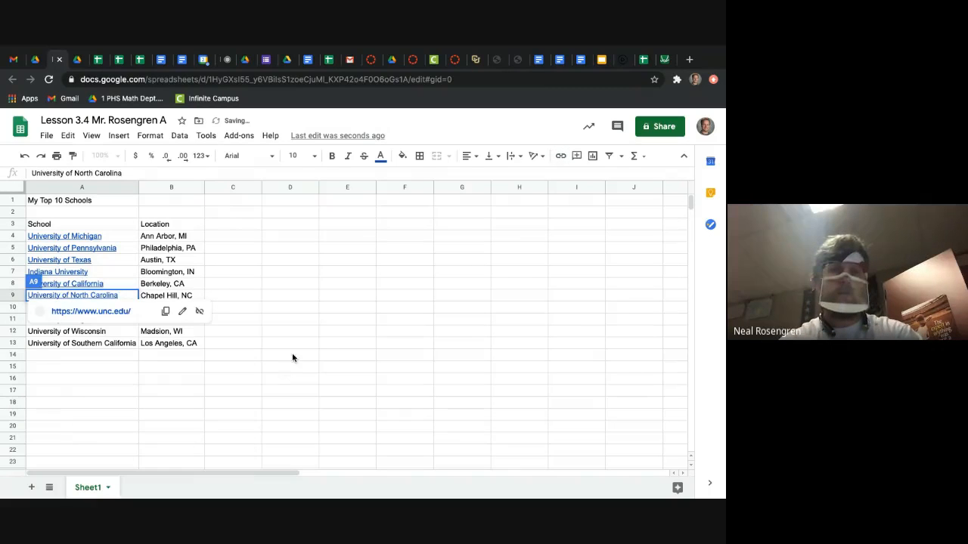
click(292, 359)
Step: Check New York University's entry in the walkthrough's table and correct the spelling in cell A10 to New York University
click(106, 307)
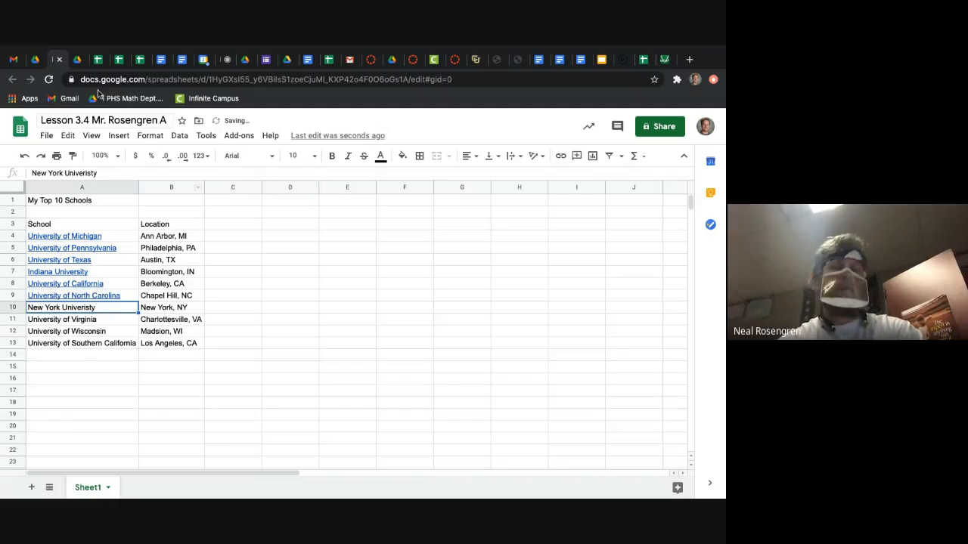
click(78, 59)
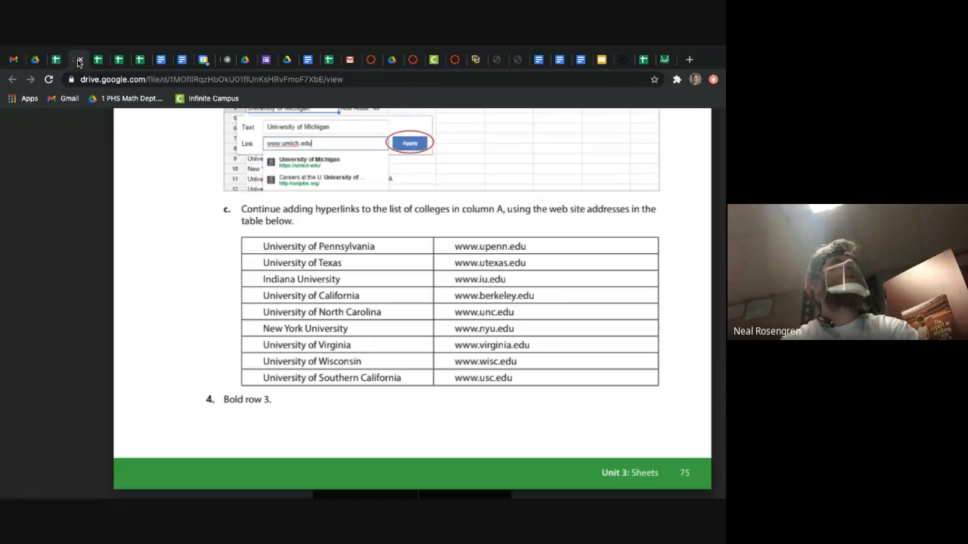
click(58, 61)
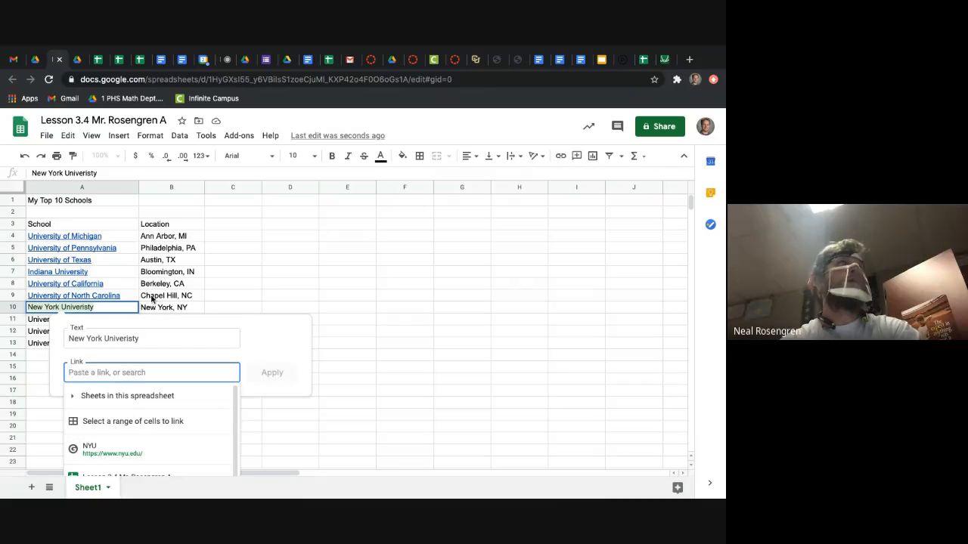
click(96, 308)
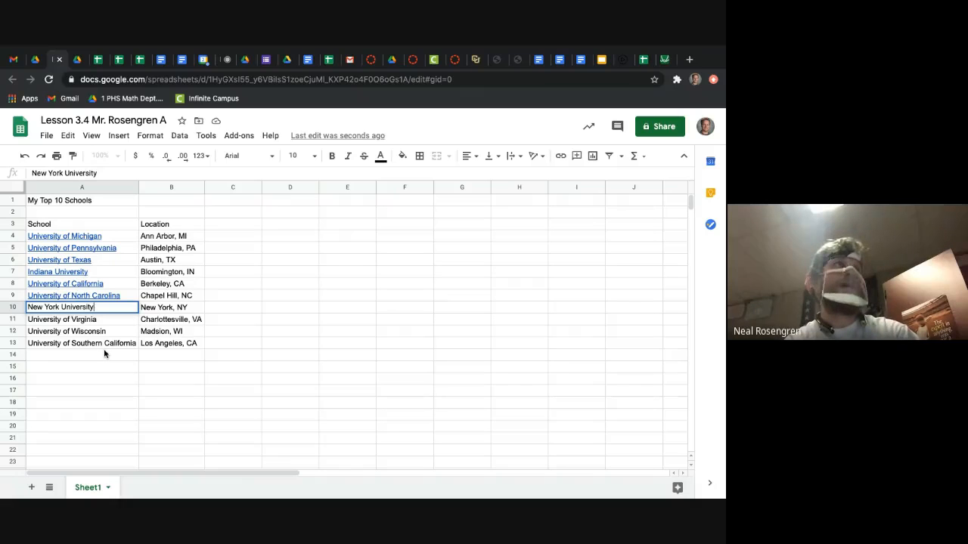
key(Return)
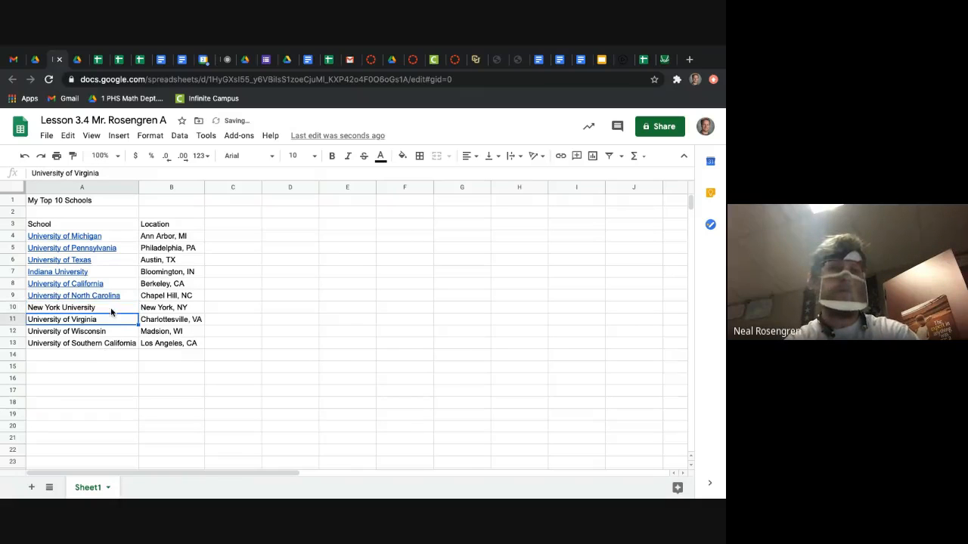
Step: Correct the spelling in cell A10 of the Start Data spreadsheet's 3.4 sheet to New York University
click(98, 61)
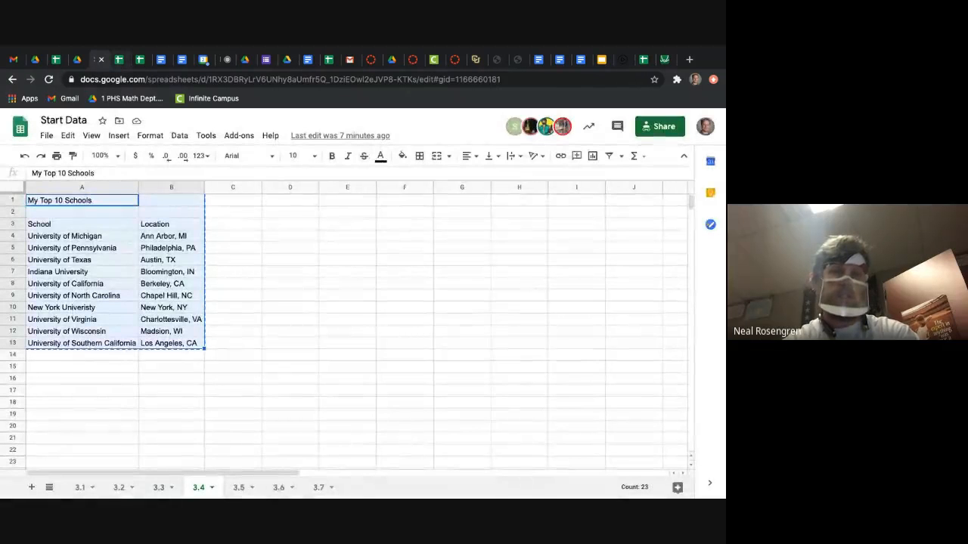
click(178, 389)
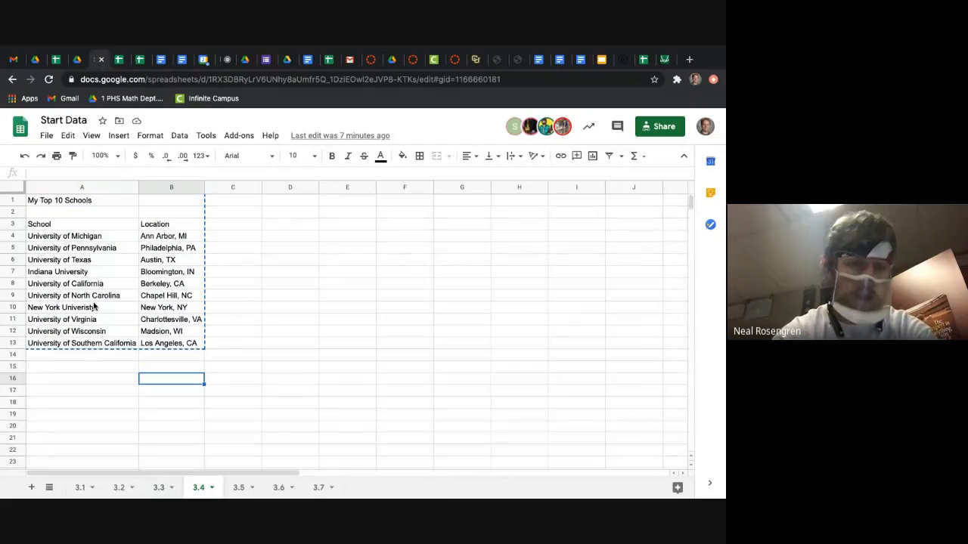
click(94, 308)
double_click(95, 308)
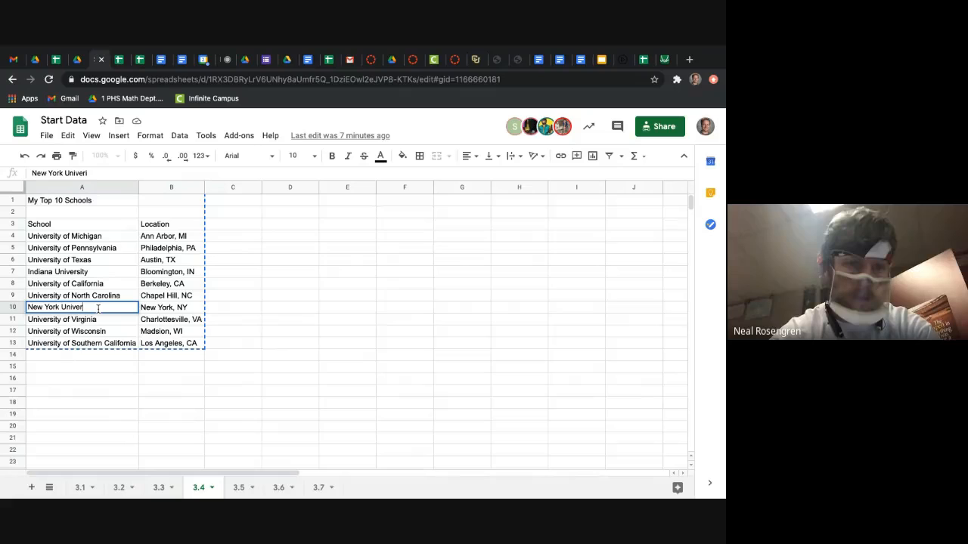
text(sity)
key(Return)
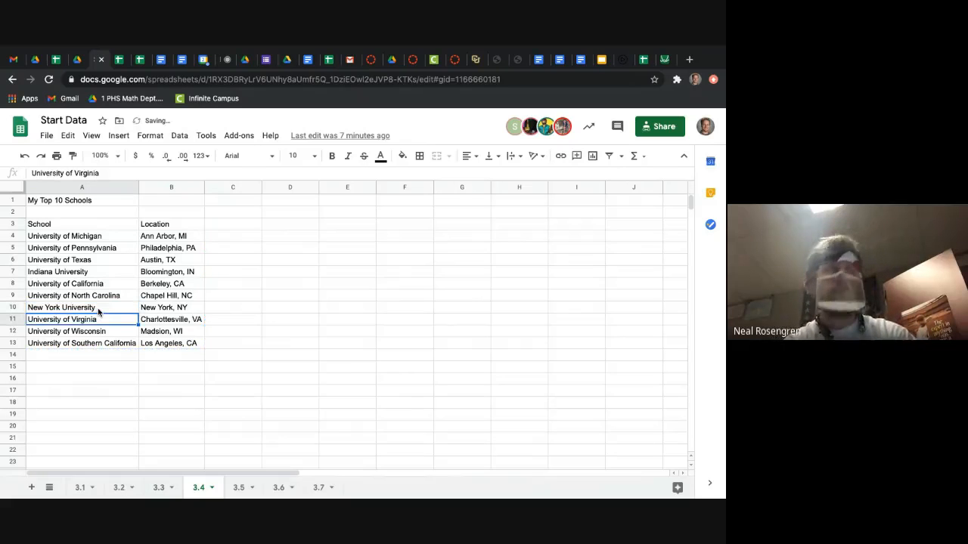
click(60, 64)
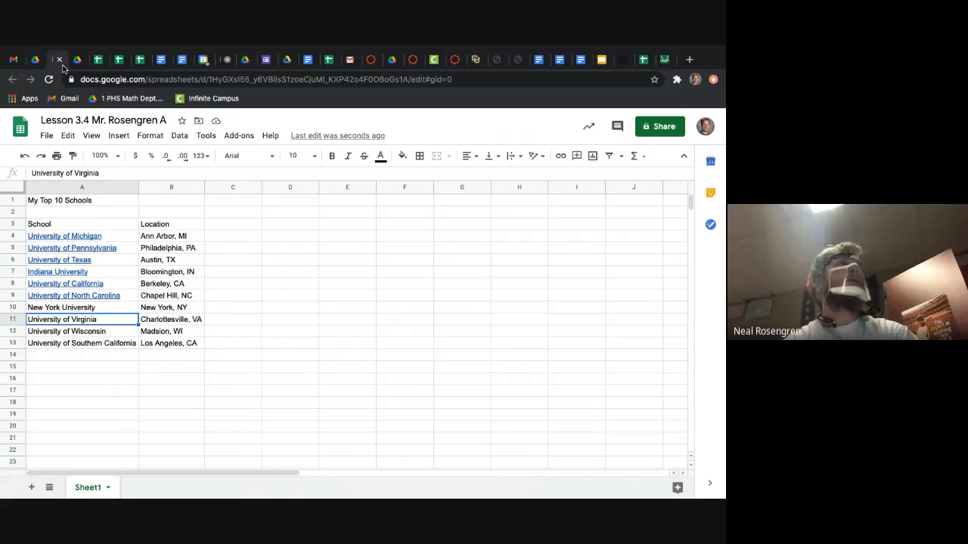
click(85, 309)
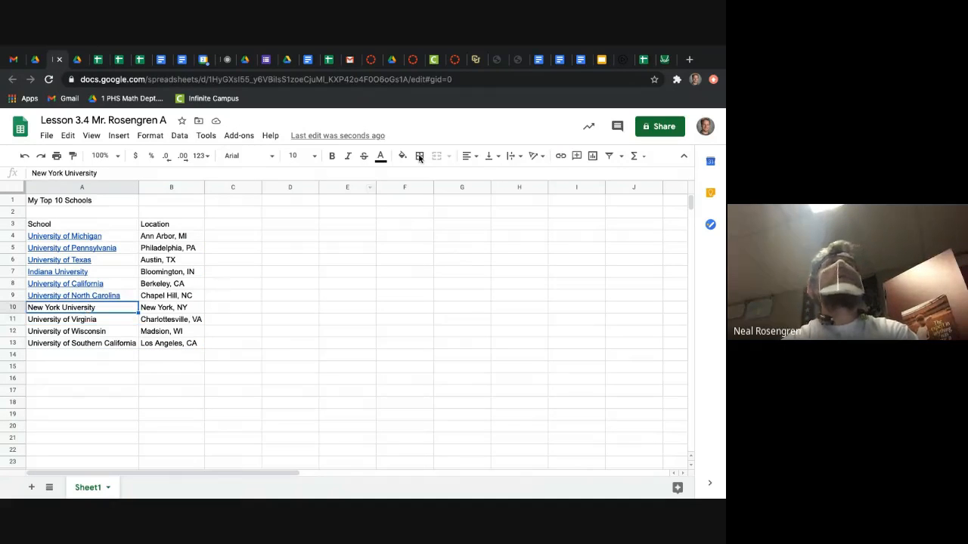
click(561, 156)
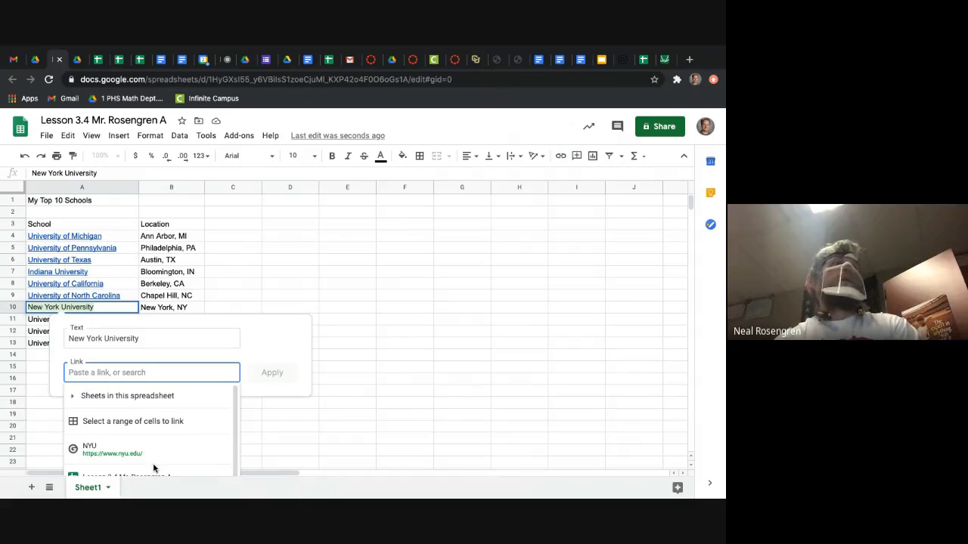
click(157, 452)
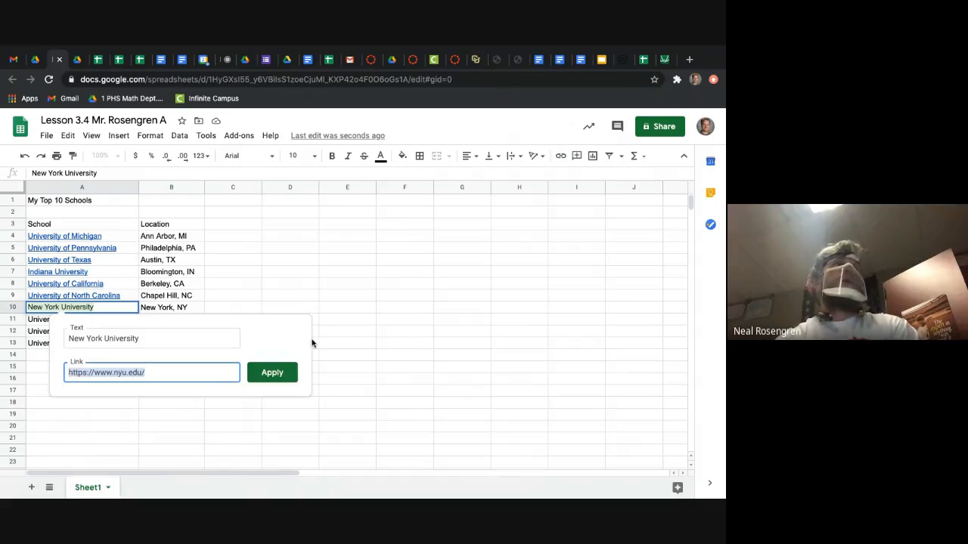
click(279, 372)
click(257, 284)
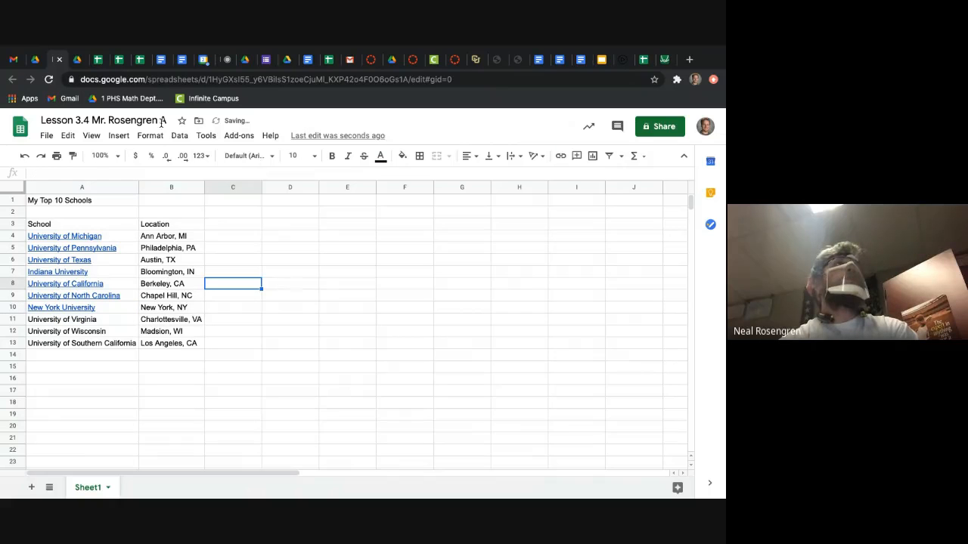
click(73, 59)
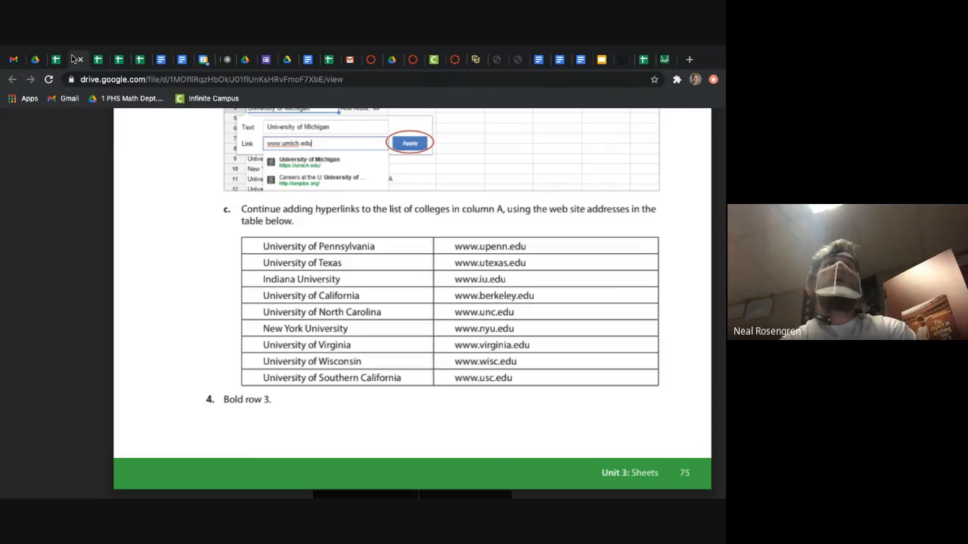
click(56, 60)
click(76, 318)
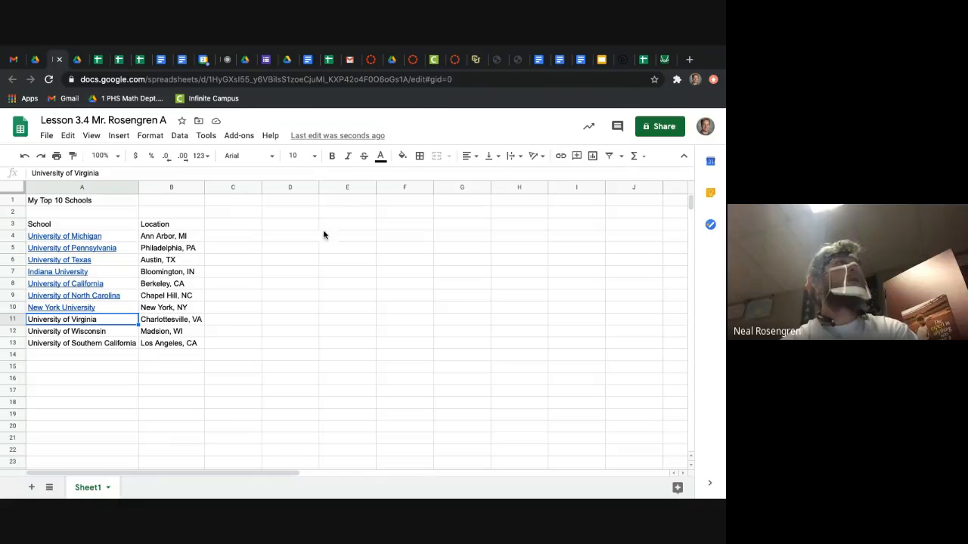
click(561, 156)
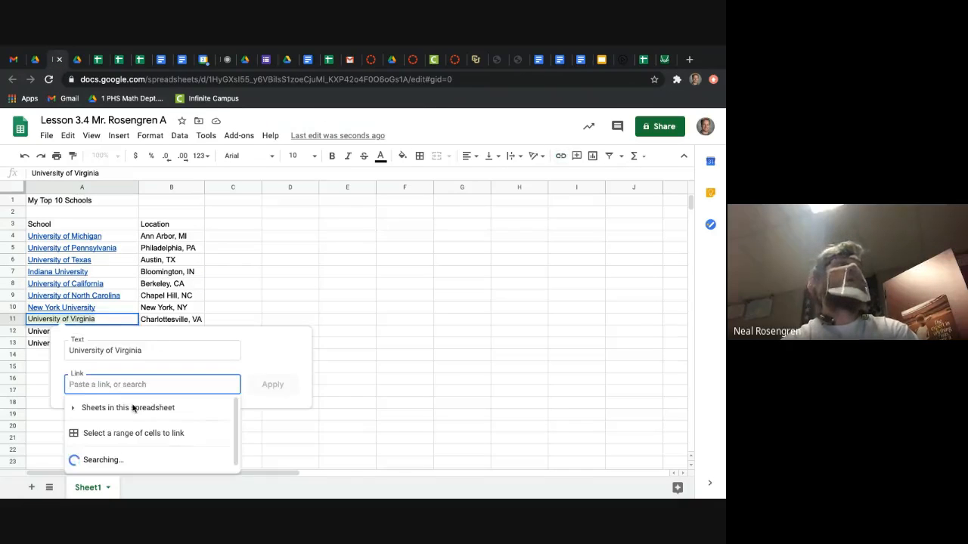
click(133, 458)
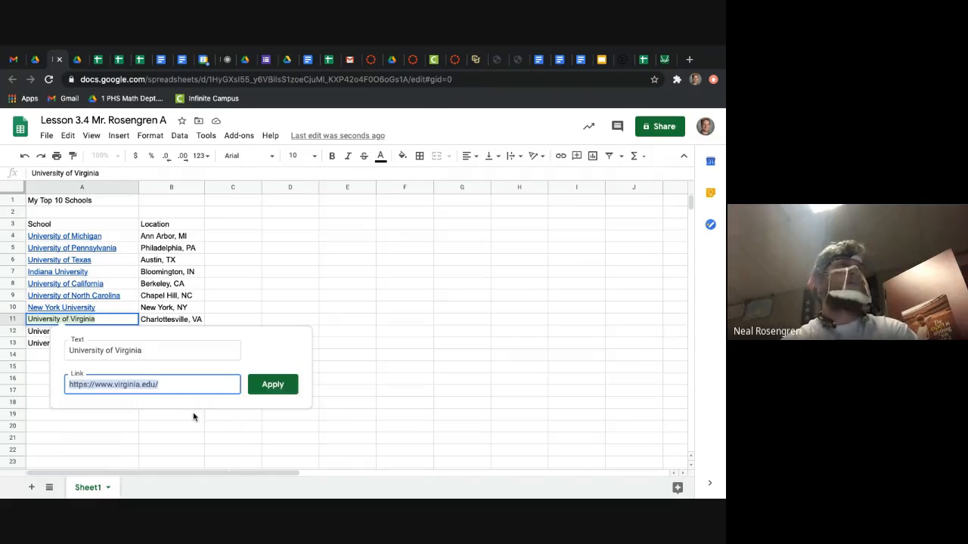
click(280, 386)
click(144, 383)
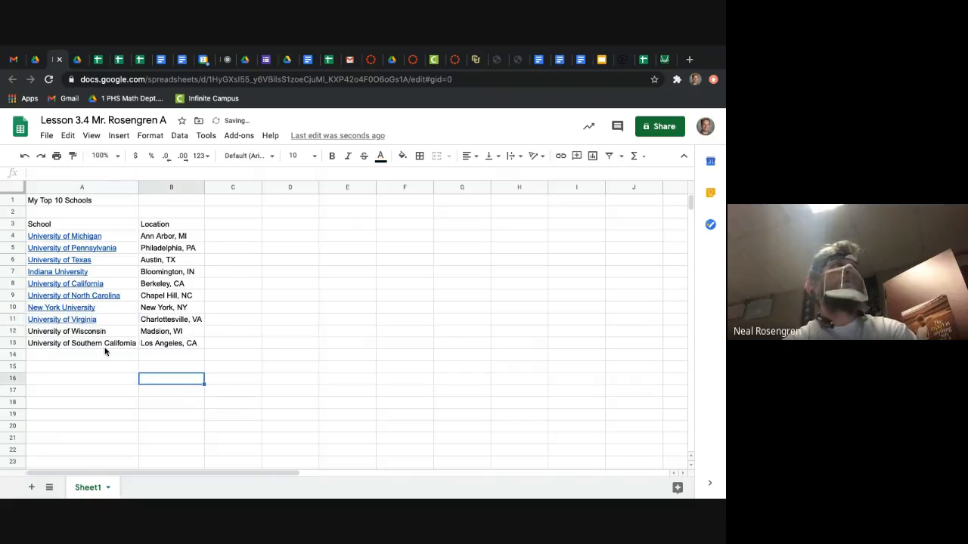
click(93, 320)
click(128, 378)
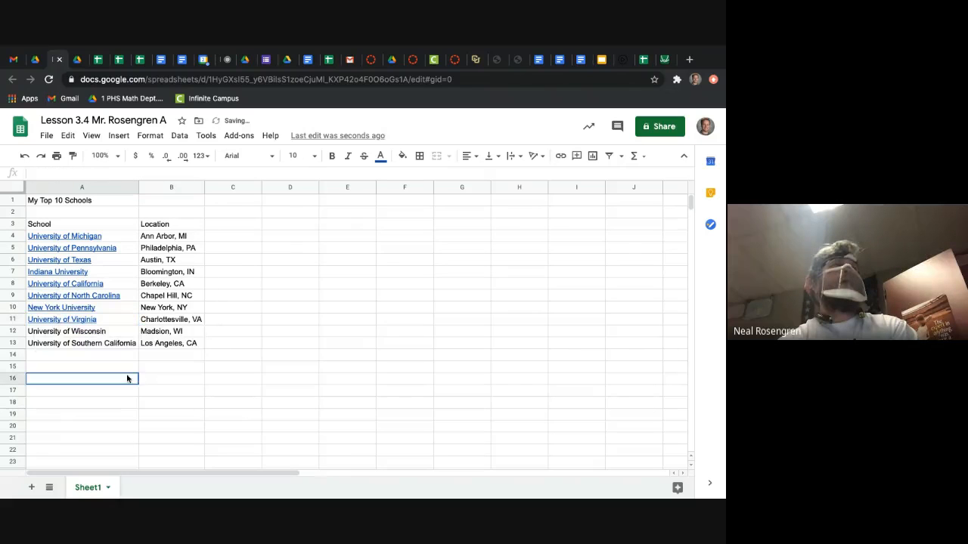
click(113, 335)
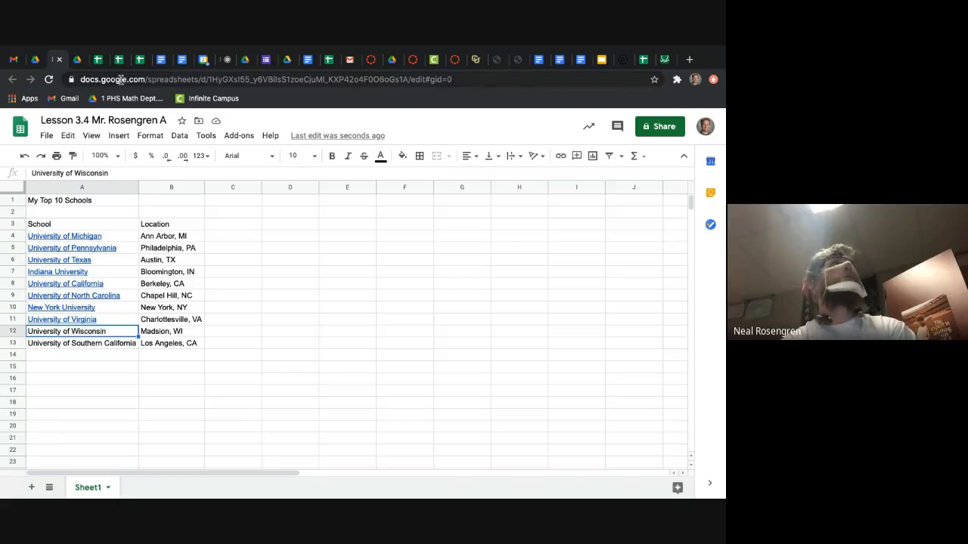
click(97, 64)
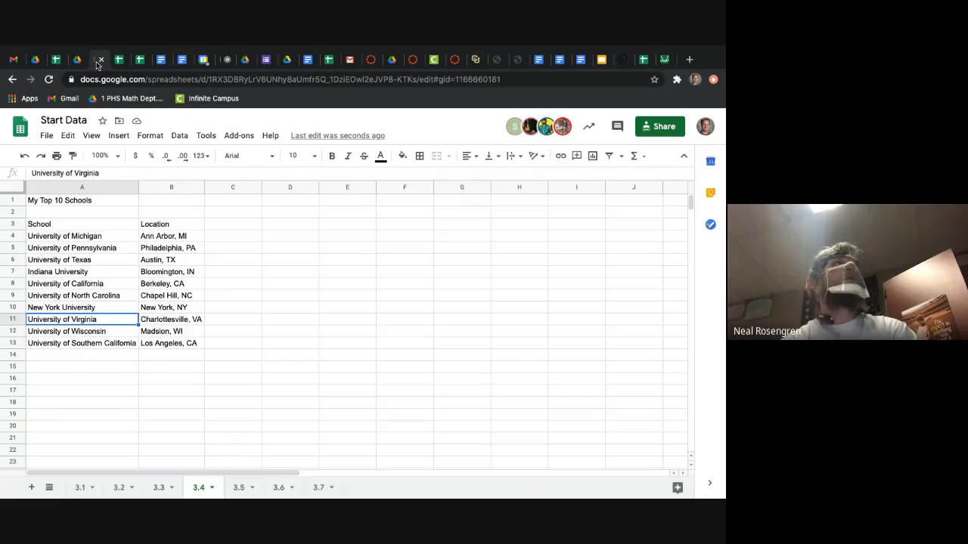
click(78, 63)
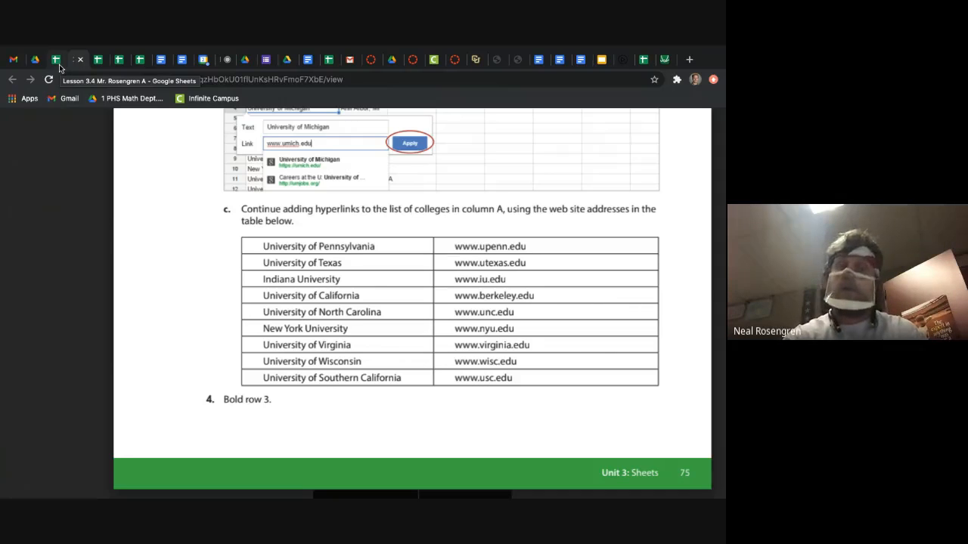
click(58, 65)
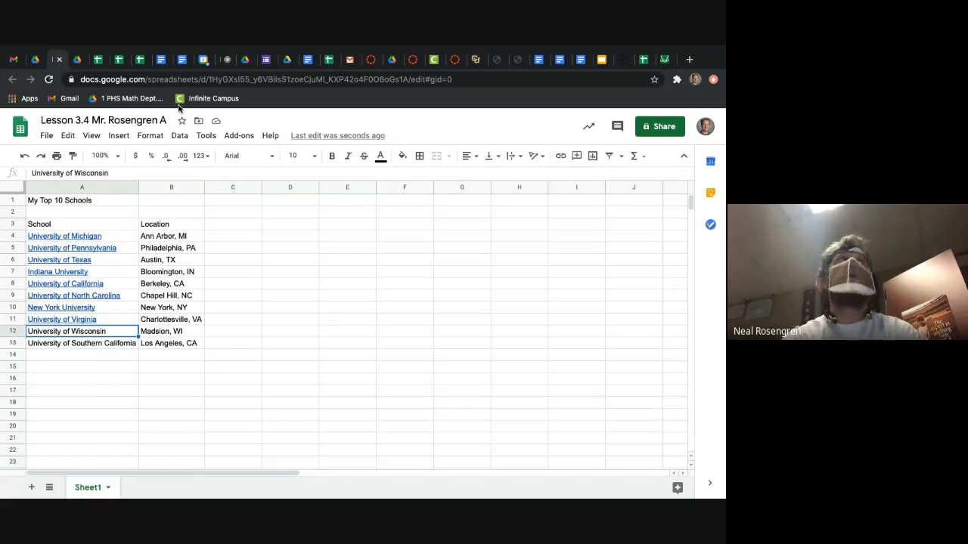
click(71, 64)
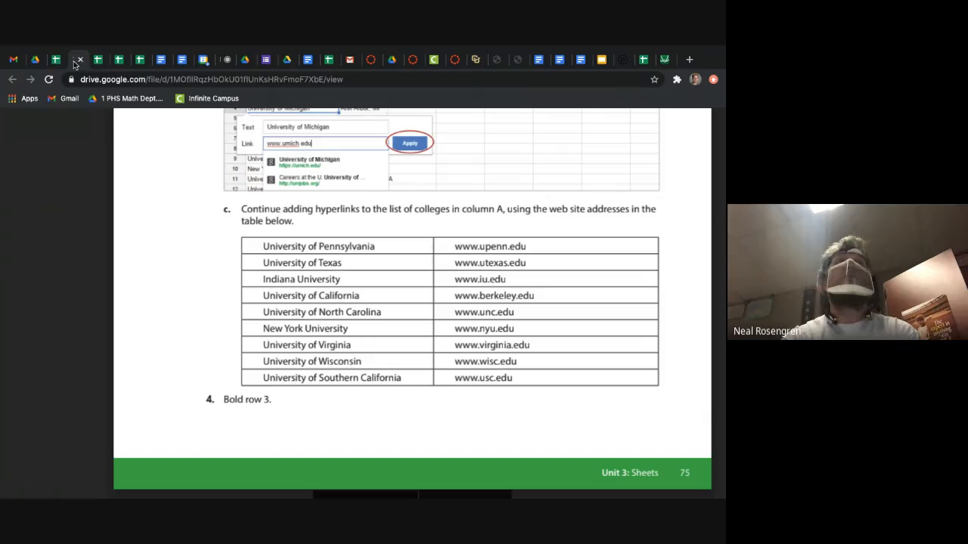
click(52, 64)
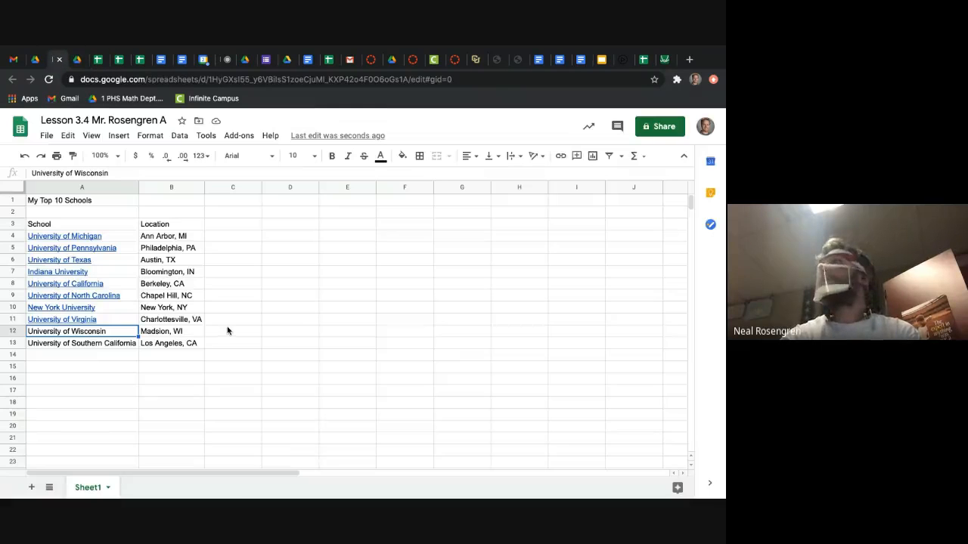
click(561, 155)
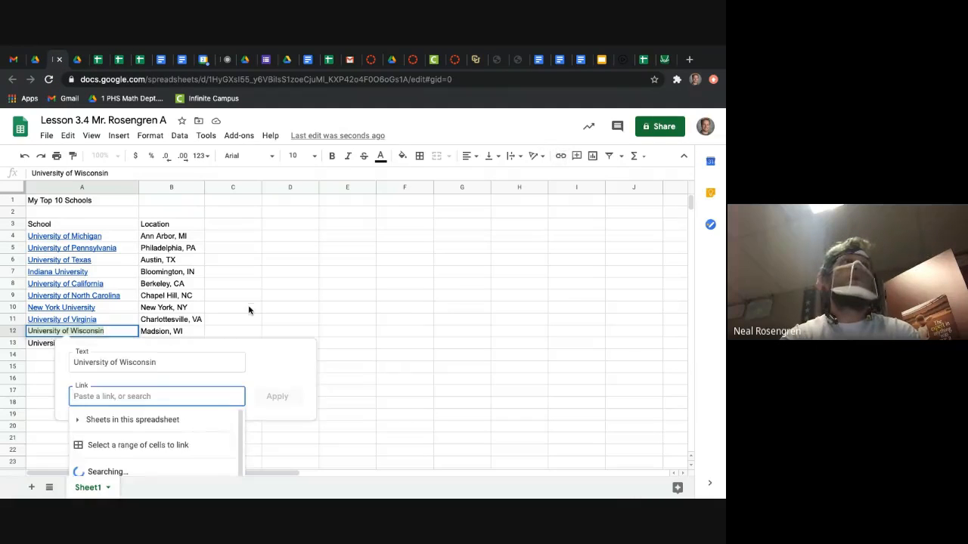
click(209, 460)
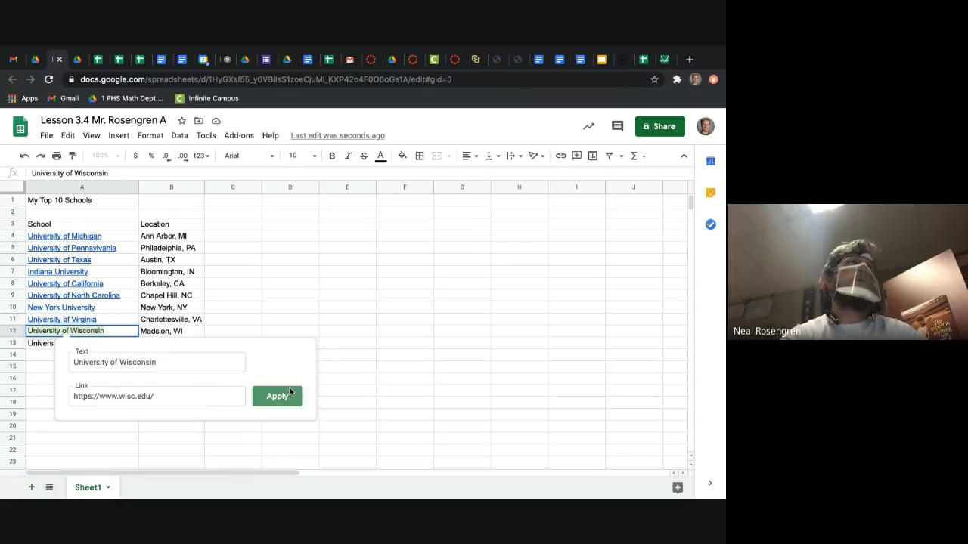
click(288, 395)
click(96, 376)
click(91, 334)
click(91, 382)
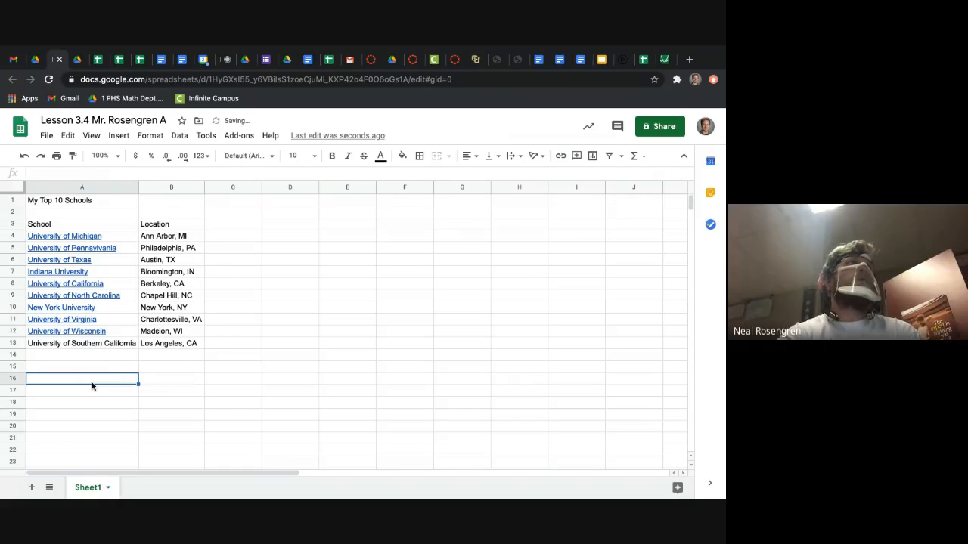
click(90, 342)
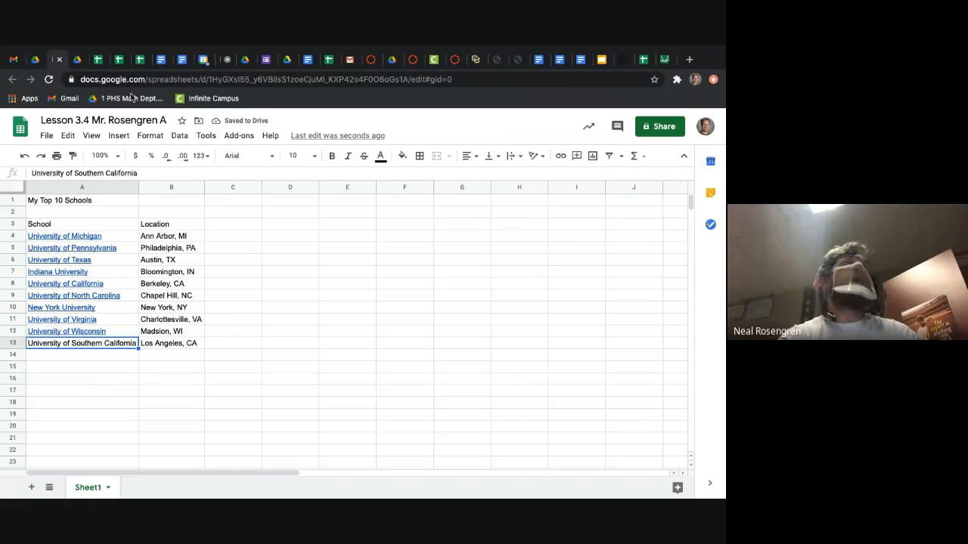
click(78, 60)
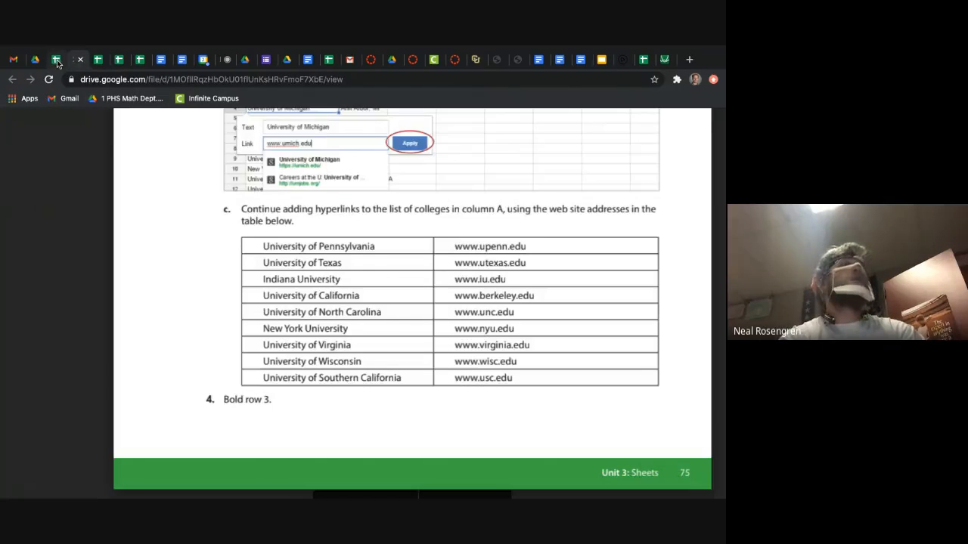
click(57, 60)
click(559, 156)
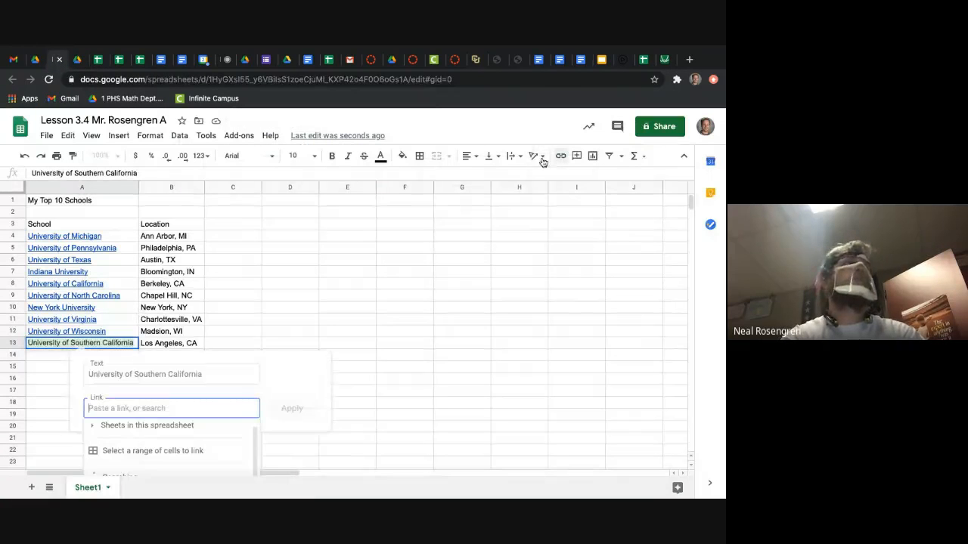
scroll(210, 474, down, 1)
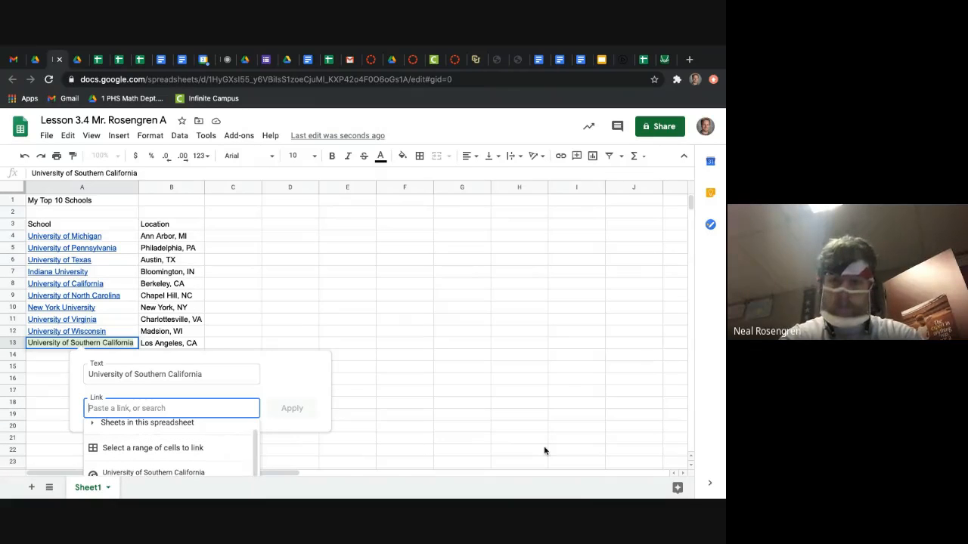
scroll(543, 451, down, 3)
click(294, 285)
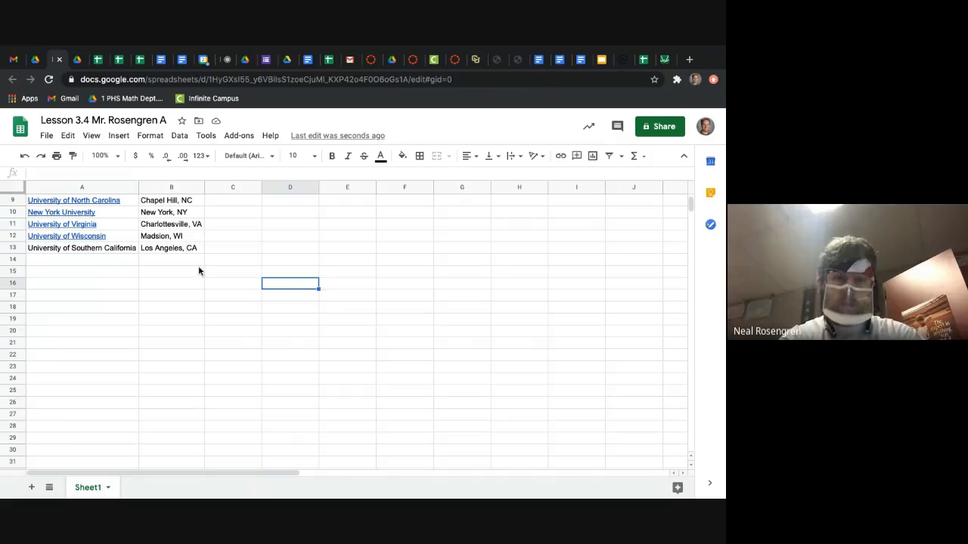
click(123, 251)
click(561, 155)
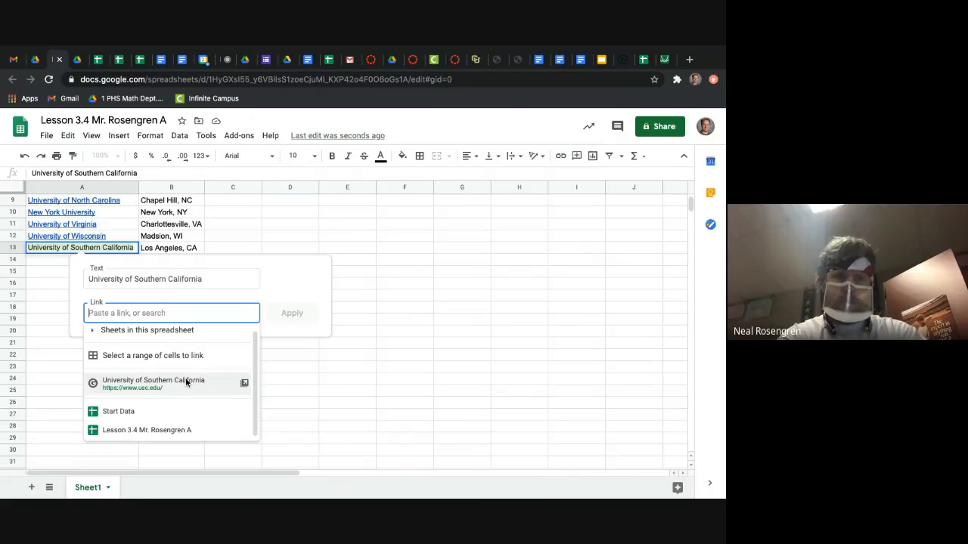
click(186, 382)
click(294, 317)
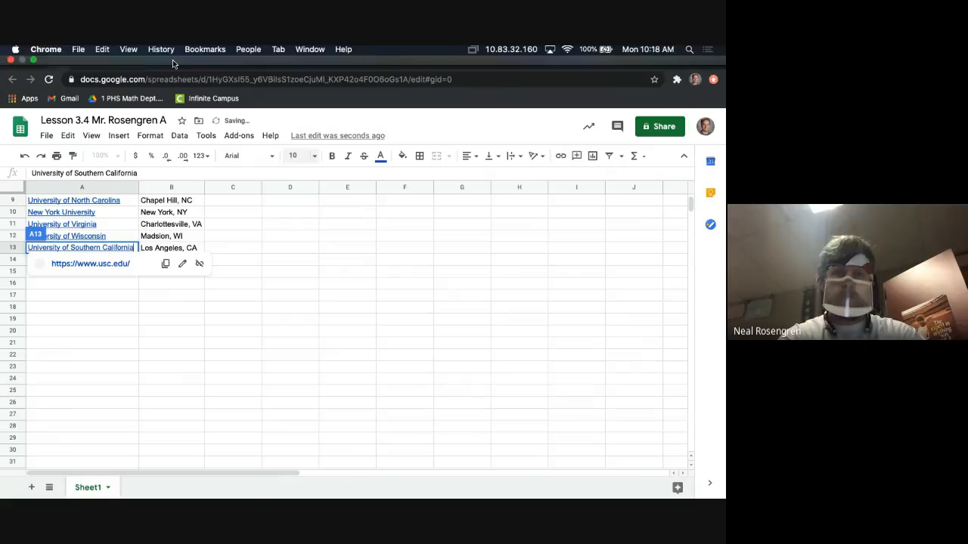
click(233, 319)
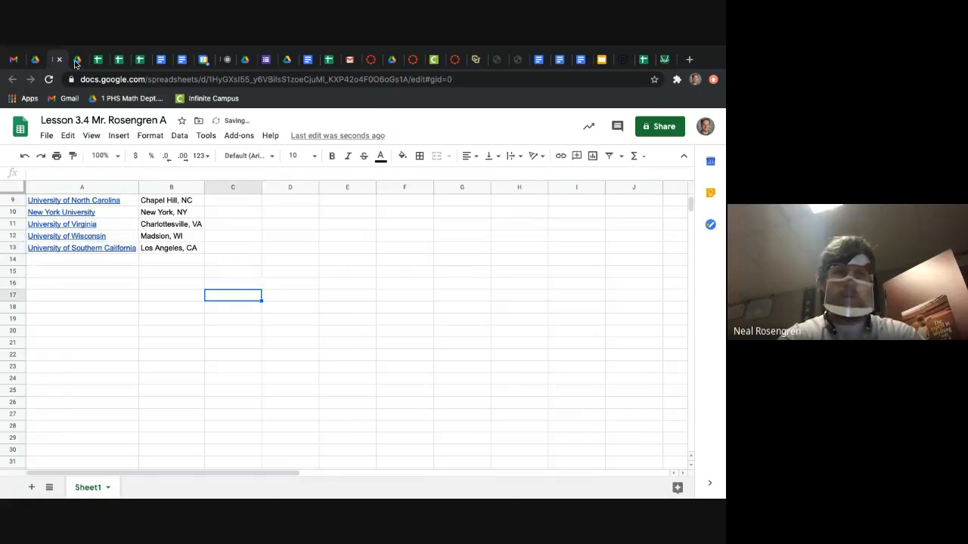
Step: Check the walkthrough's instruction 4 and make row 3, with the School and Location headings, bold in the Lesson 3.4 spreadsheet
click(77, 84)
scroll(266, 263, down, 5)
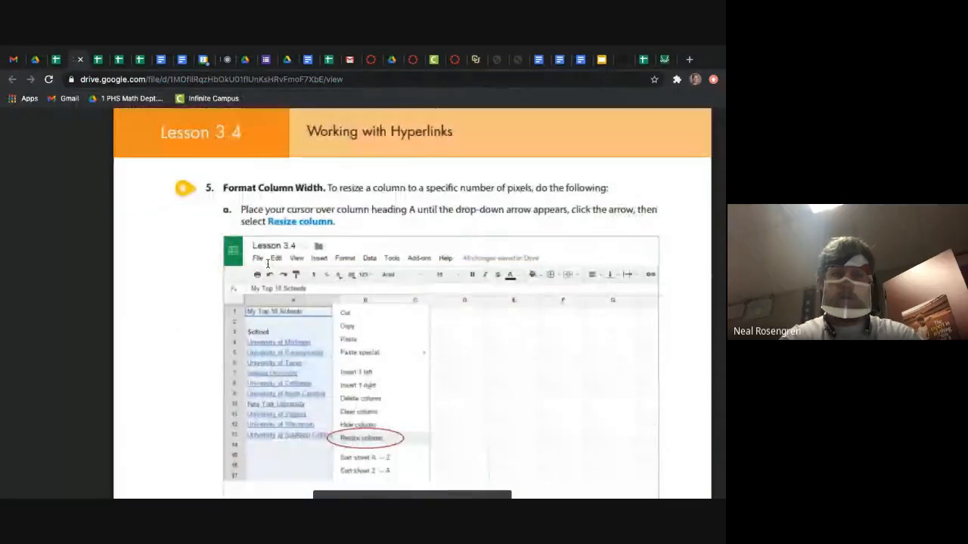
scroll(168, 156, up, 4)
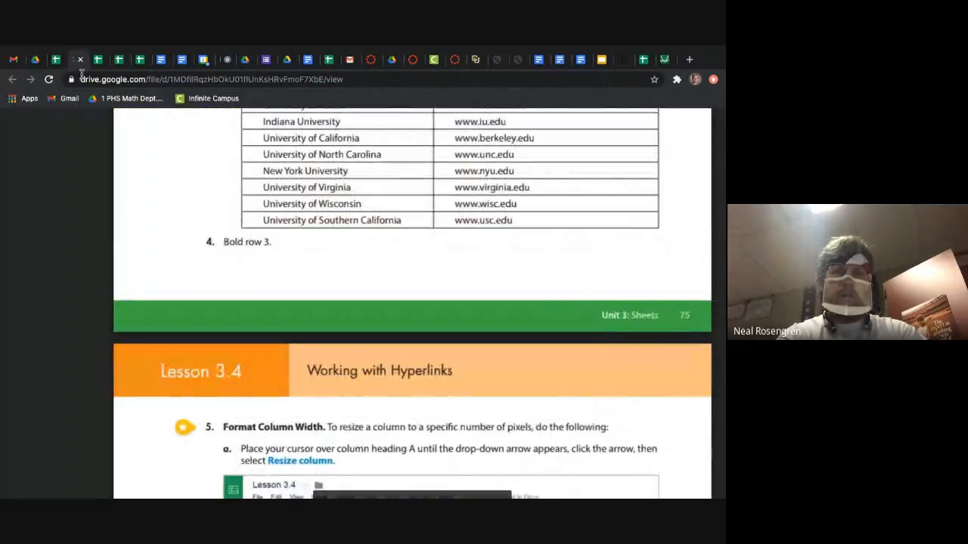
click(56, 59)
scroll(65, 274, up, 5)
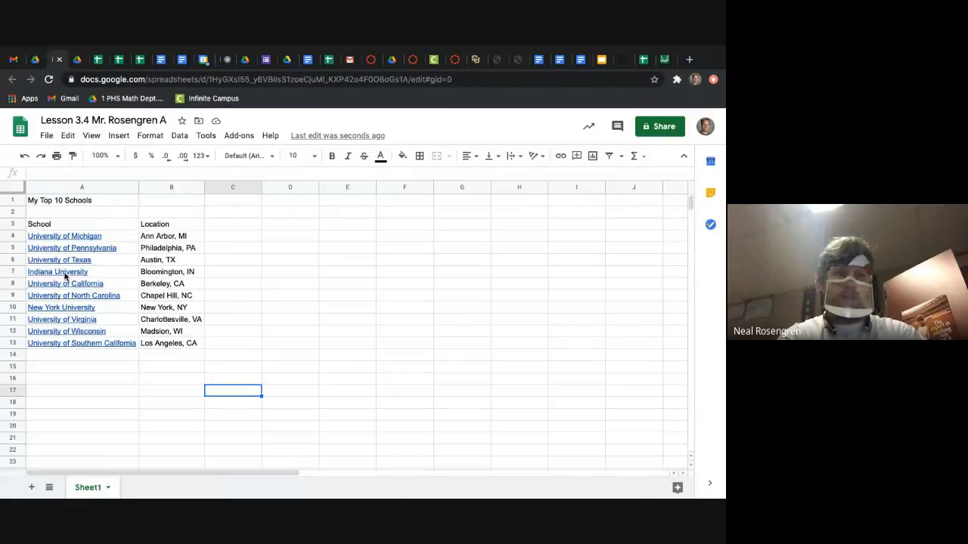
click(18, 224)
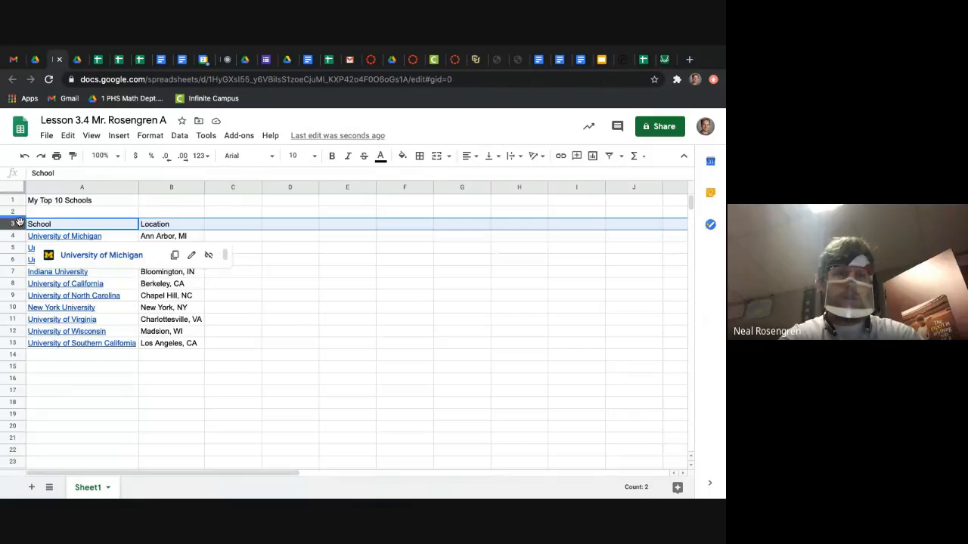
click(346, 155)
click(337, 156)
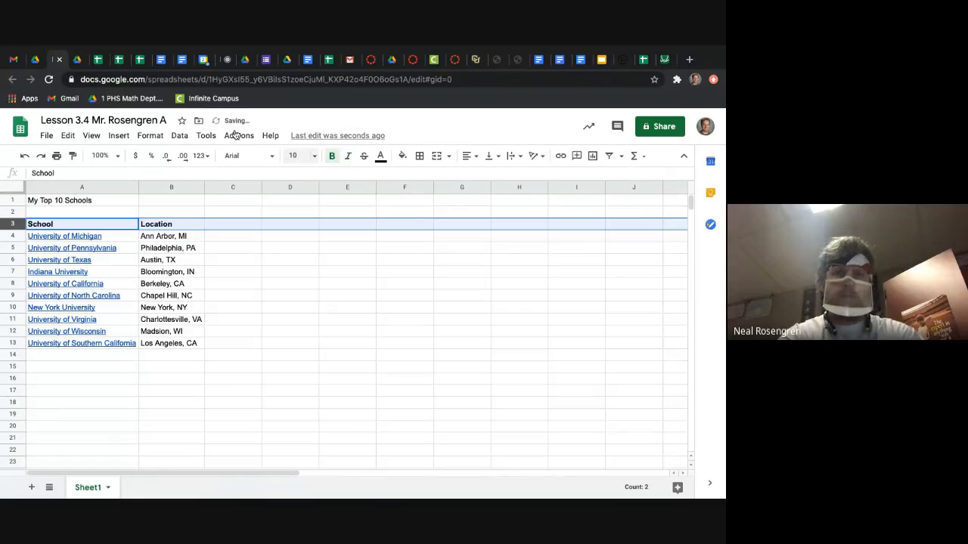
Step: Read the walkthrough's instruction 5, Format Column Width, on resizing column A to a specific number of pixels
click(76, 64)
scroll(406, 360, down, 3)
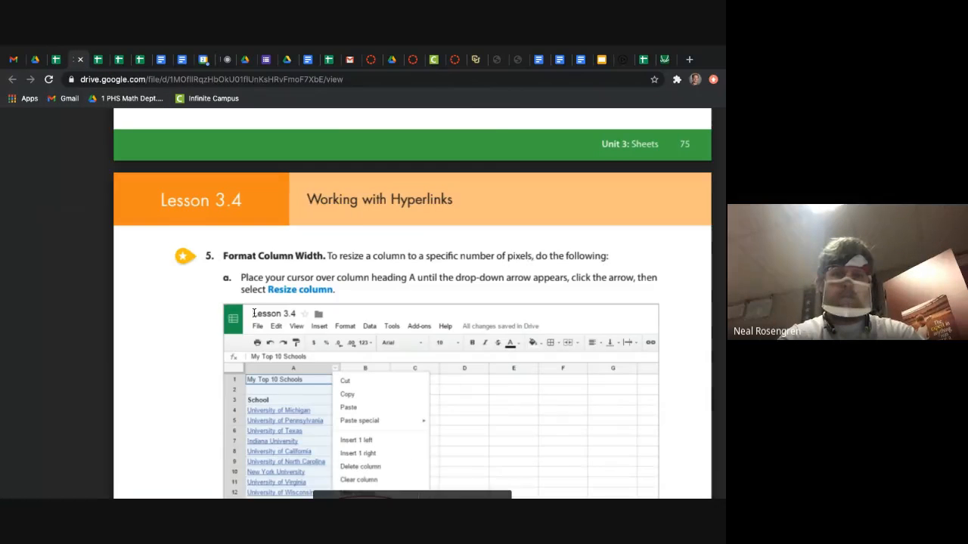
scroll(407, 360, down, 1)
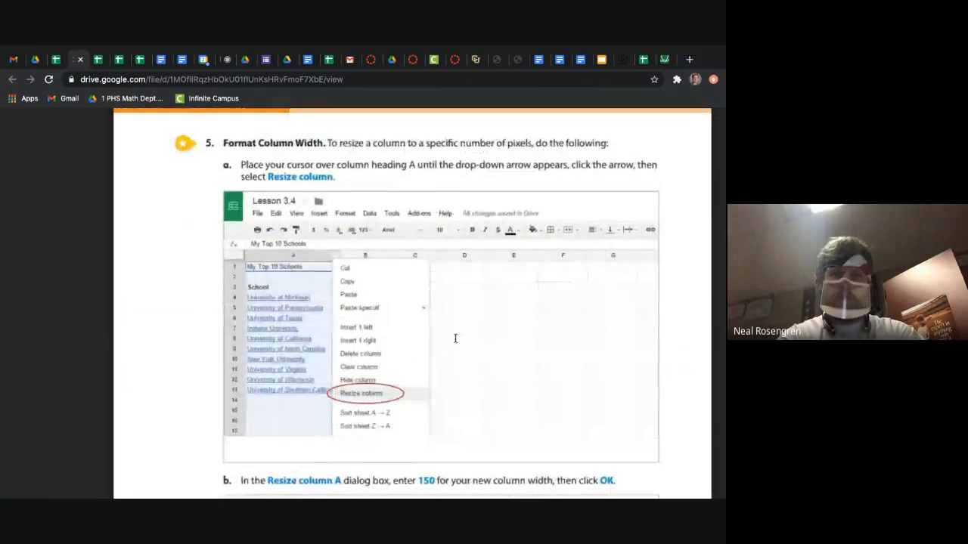
scroll(475, 321, down, 1)
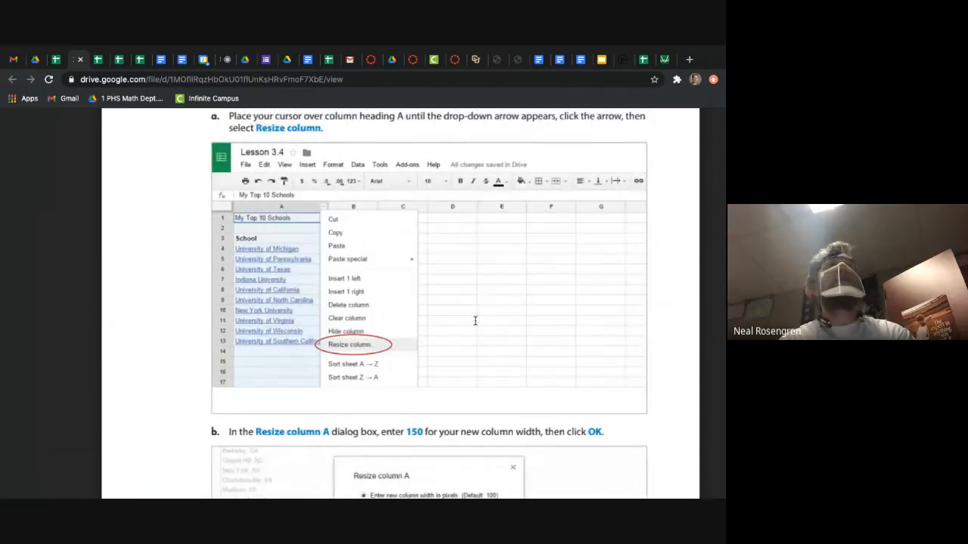
scroll(475, 320, down, 2)
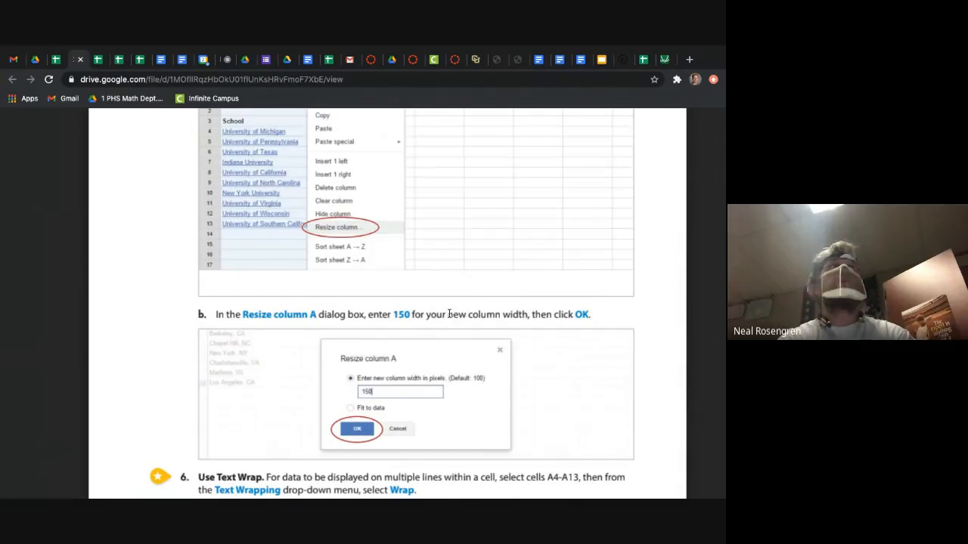
scroll(448, 303, up, 4)
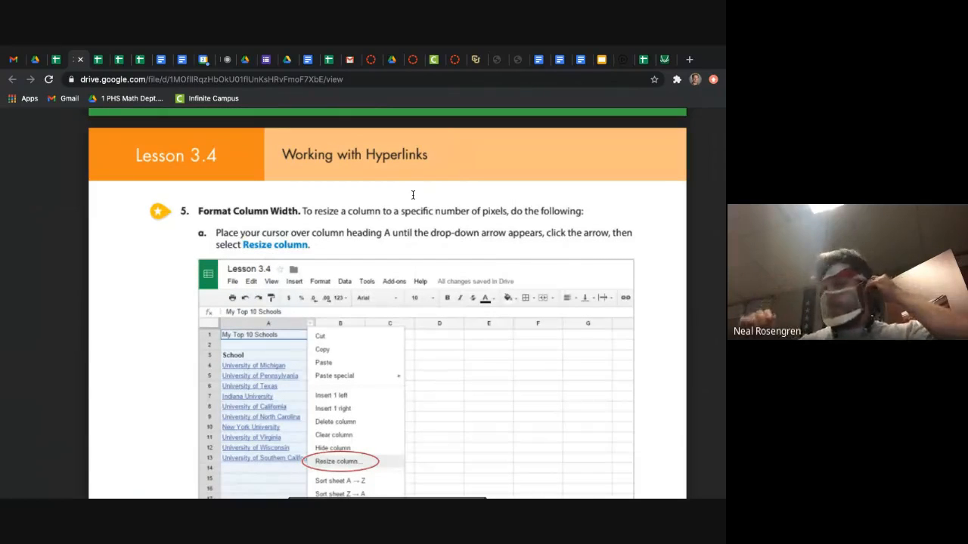
Step: Switch to the Google Meet call and stop the meeting's recording
click(227, 60)
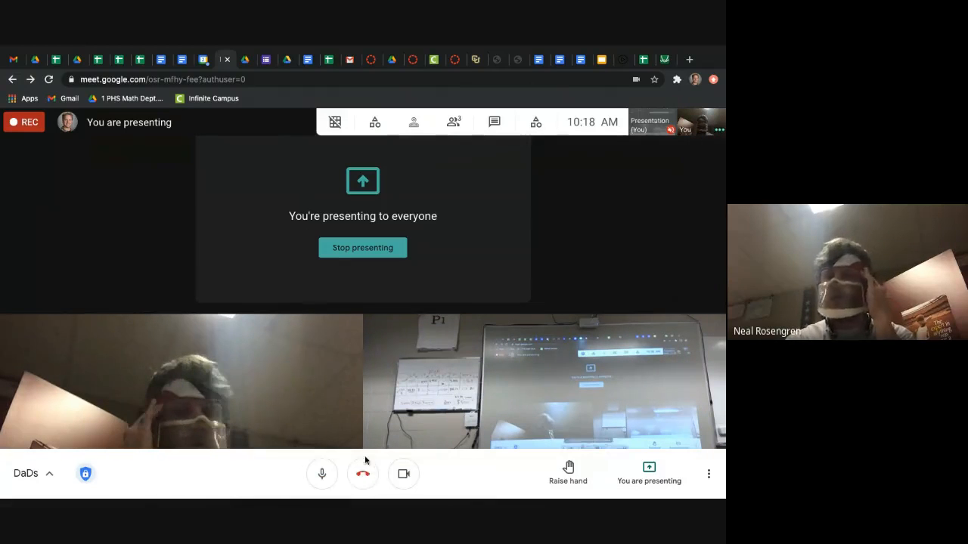
click(708, 475)
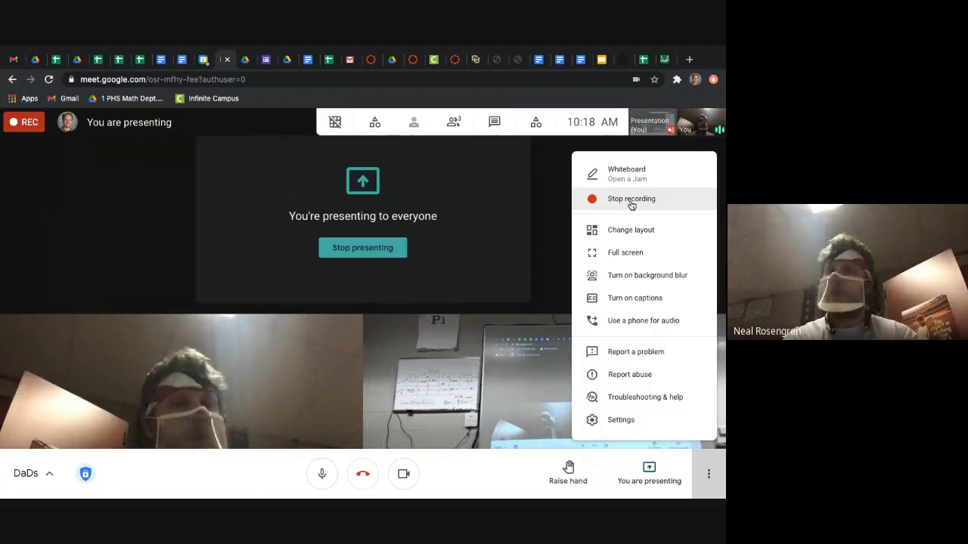
click(631, 200)
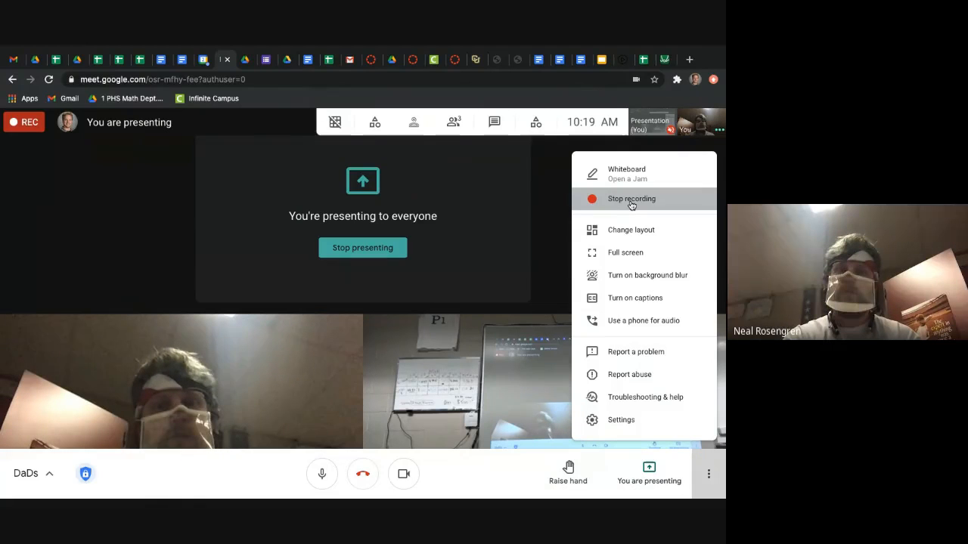